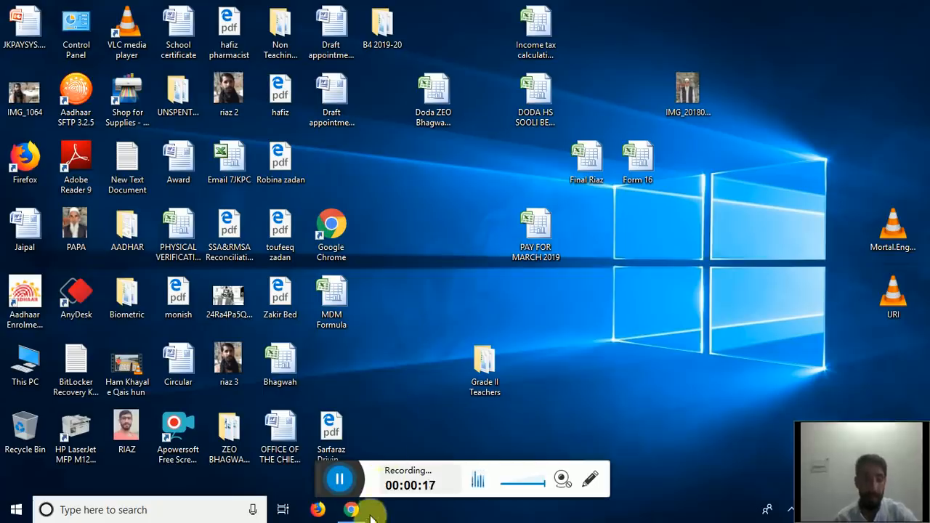
- Open Chrome and search Google for JKPAYSYS
mouse_move(363, 513)
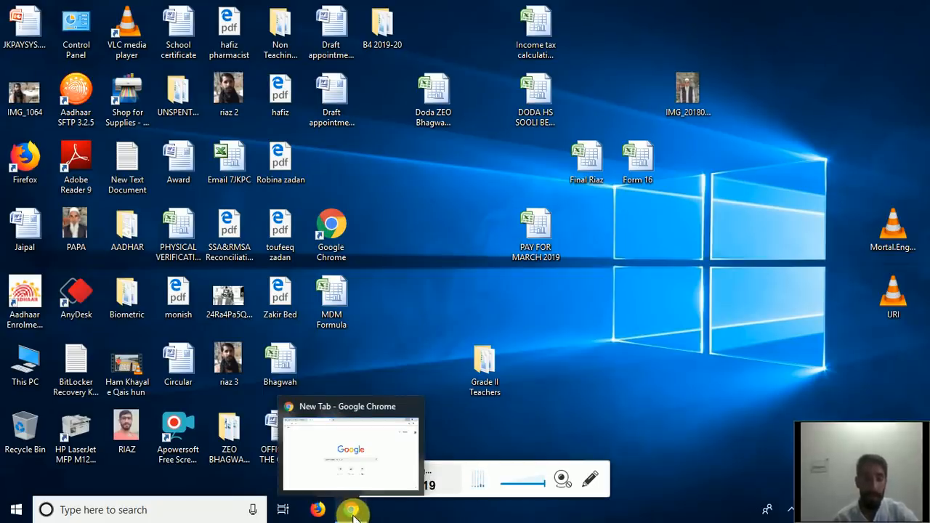
left_click(355, 512)
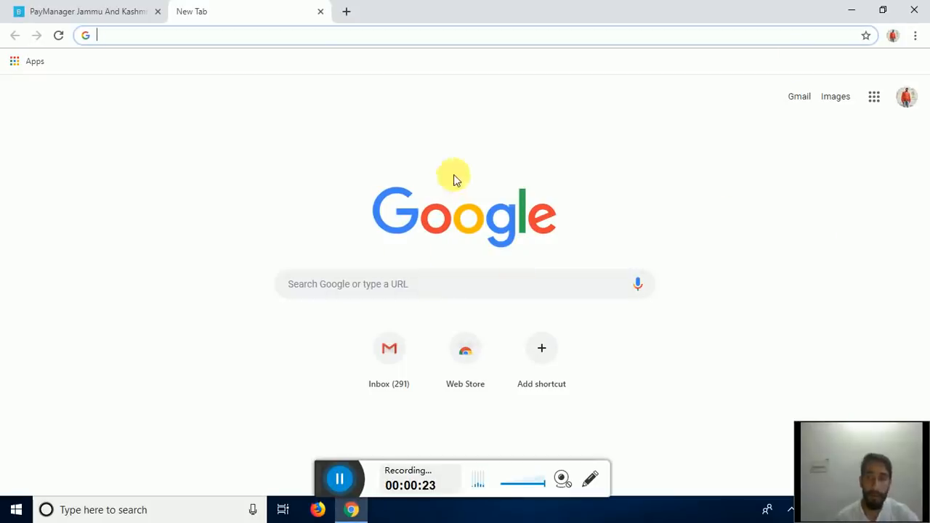
left_click(356, 289)
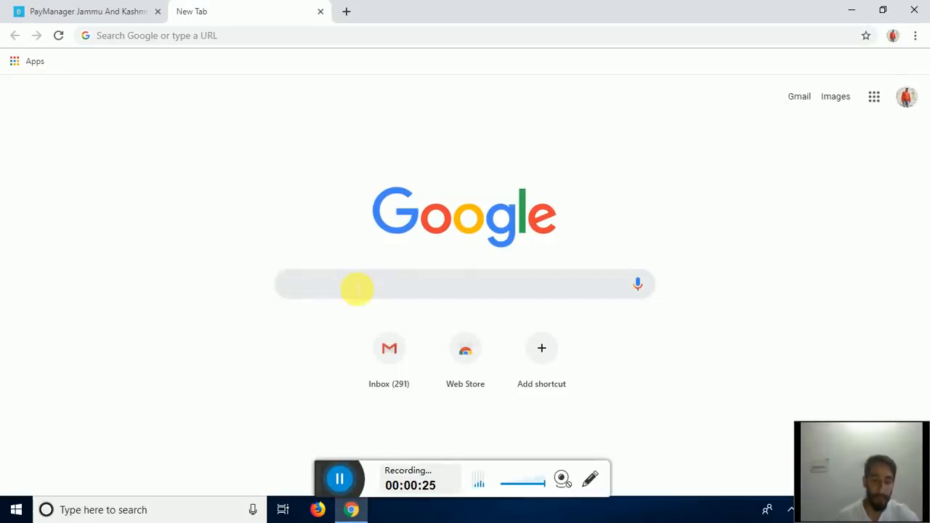
type("JK")
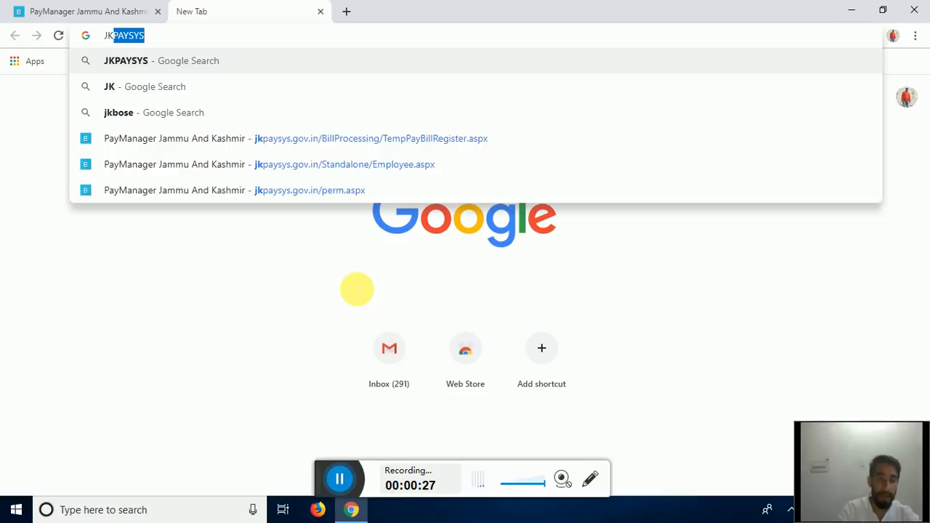
type("PAYS")
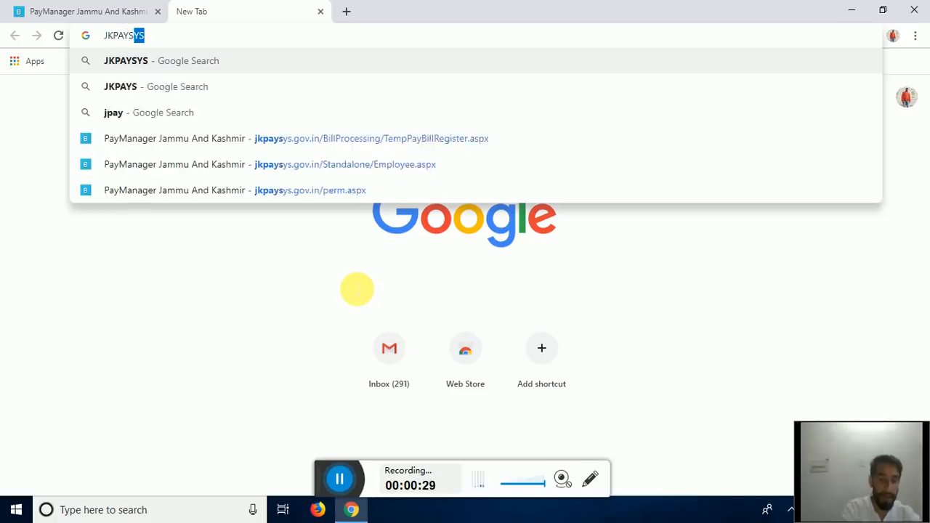
type("YS")
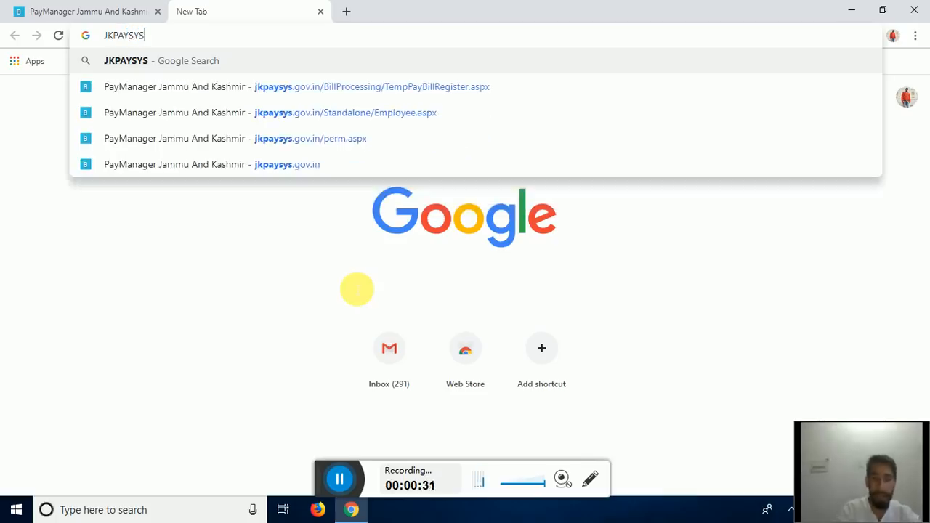
key("Return")
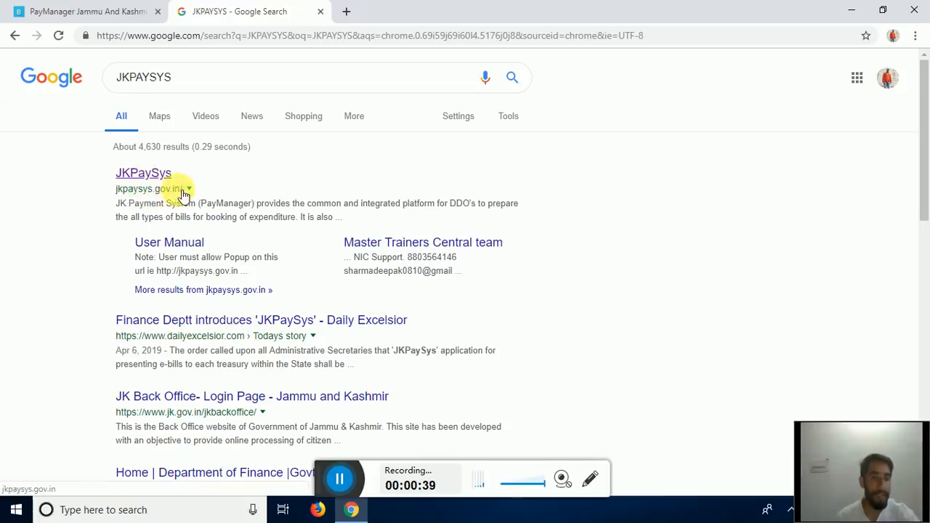
- Open the jkpaysys.gov.in login page and clear the prefilled username, dismissing saved-login suggestions
left_click(144, 174)
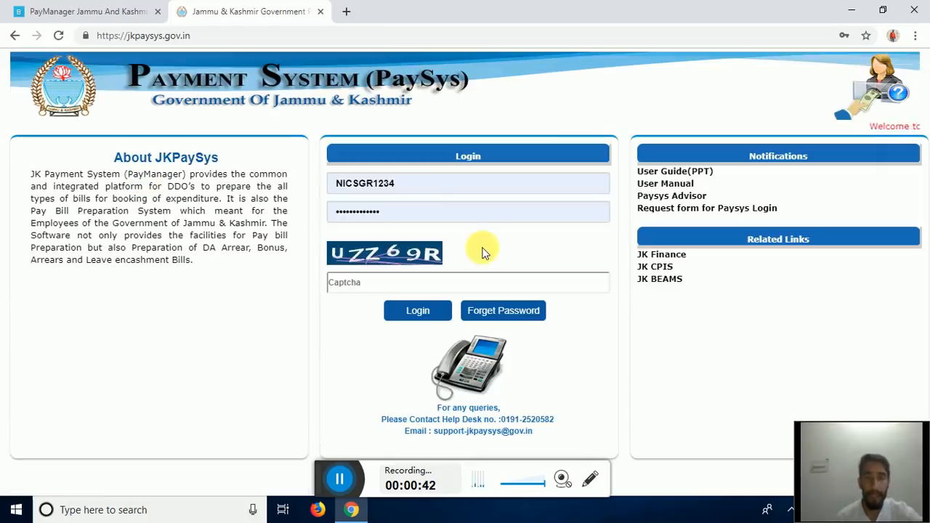
left_click_drag(415, 186, 279, 181)
key("BackSpace")
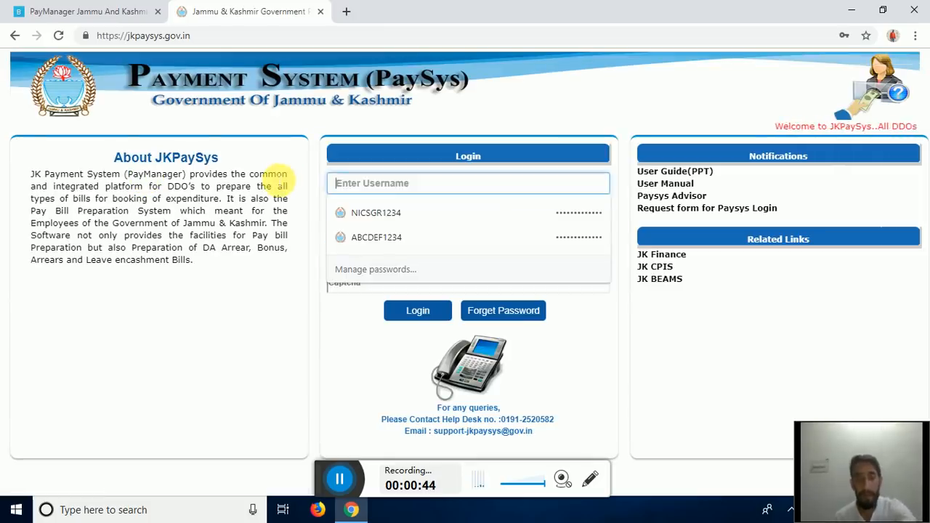
left_click(599, 335)
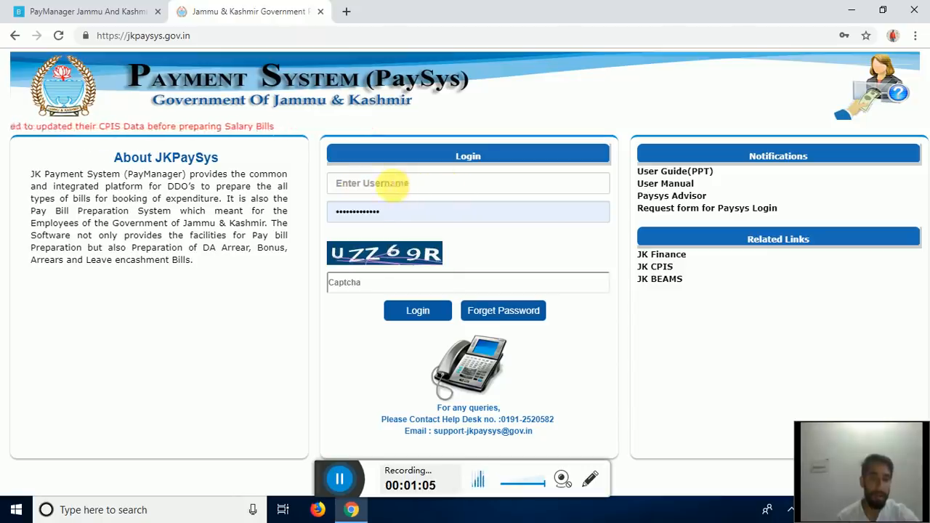
left_click(387, 183)
left_click(239, 294)
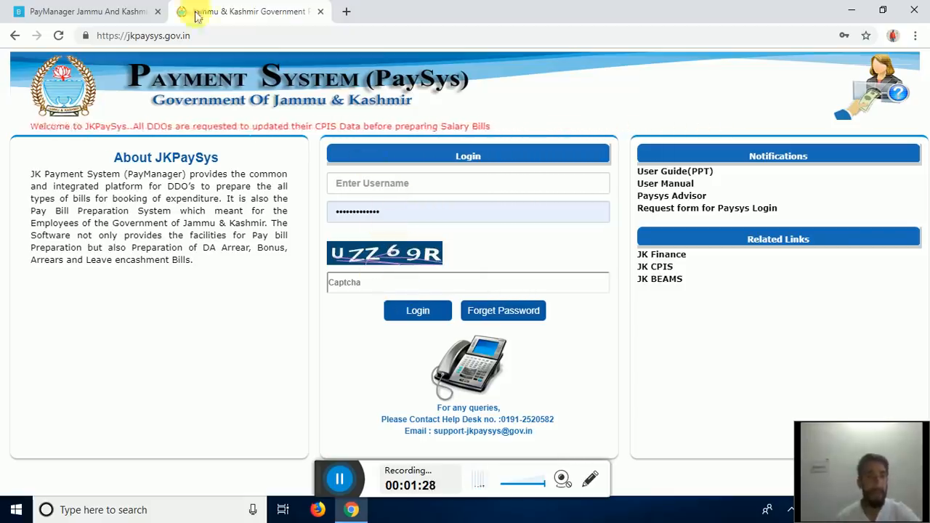
- Switch to the PayManager Jammu And Kashmir tab to view the Maker dashboard and bill status
left_click(104, 11)
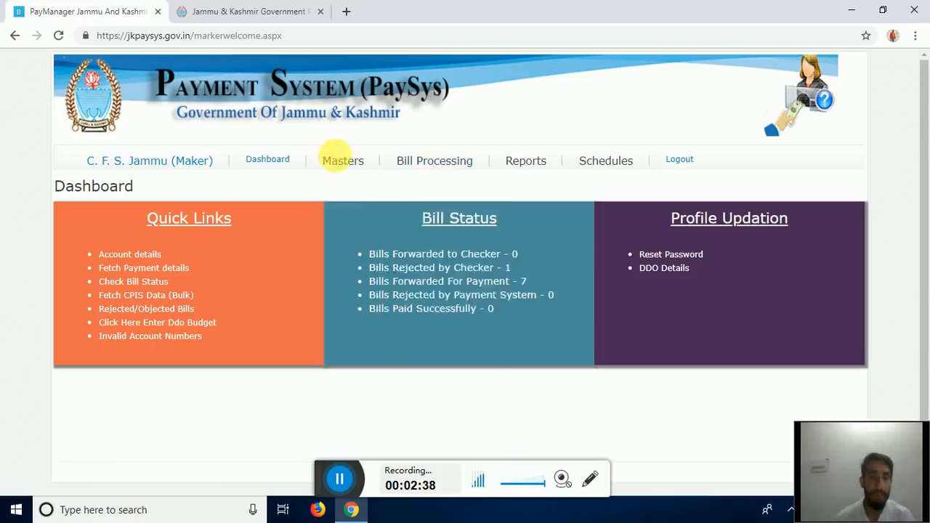
mouse_move(342, 162)
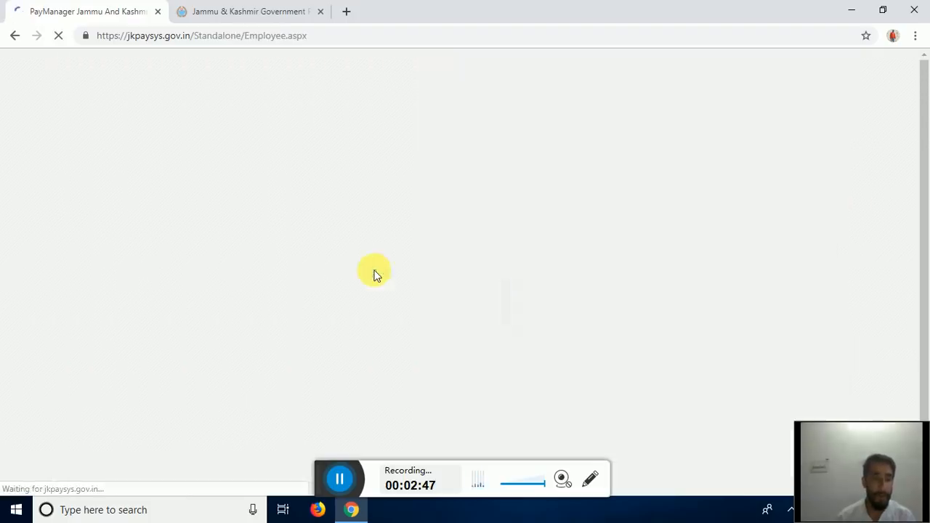
- Scroll through the Employee General Information page listing the 9 employees
scroll(298, 262, "down", 2)
scroll(296, 260, "up", 2)
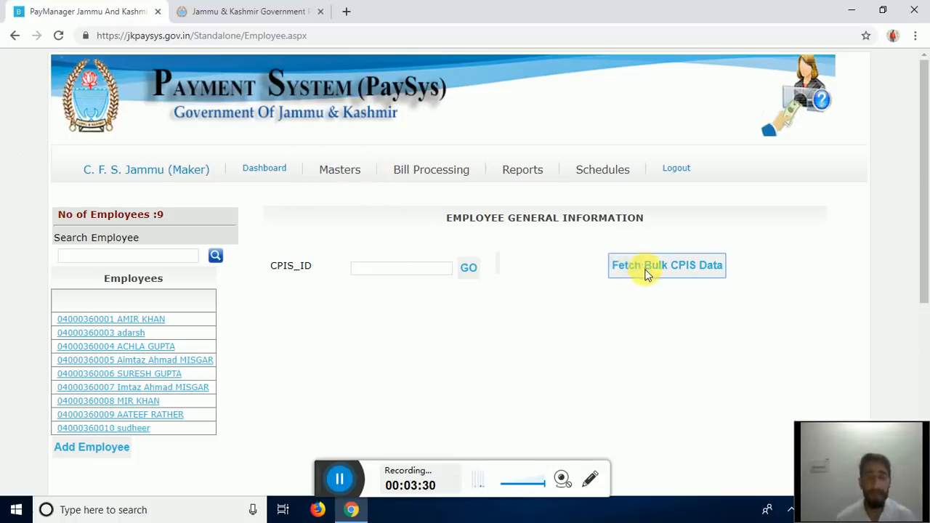
- Return to Masters > Emp Info, scroll the employee list, and bring up the Masters menu again
scroll(639, 270, "down", 1)
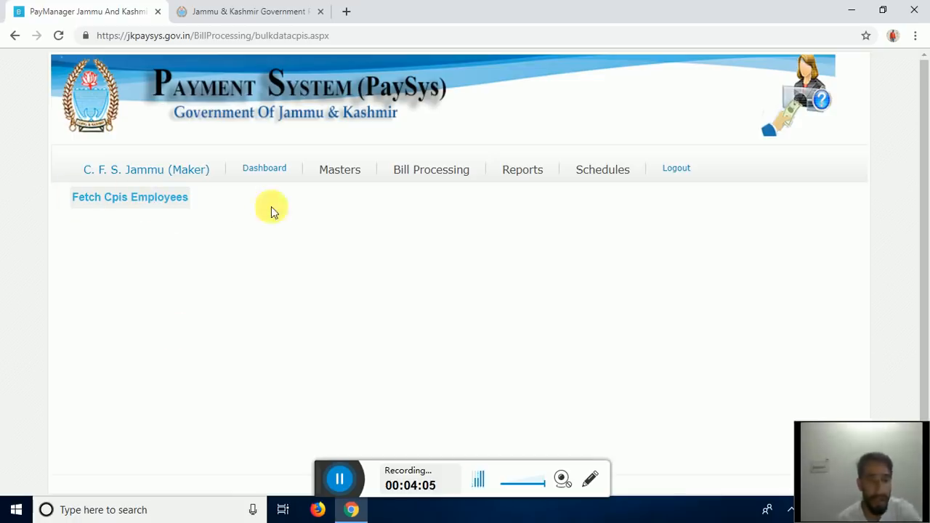
mouse_move(338, 175)
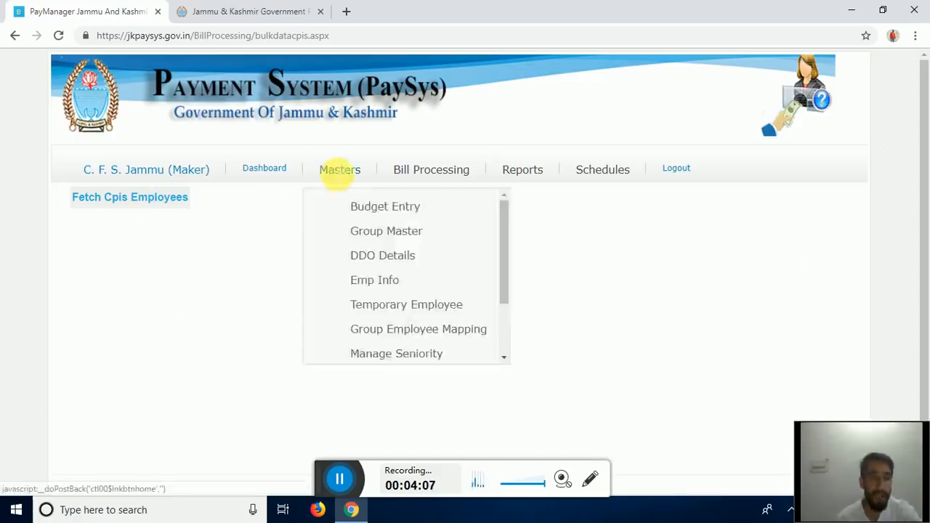
left_click(384, 283)
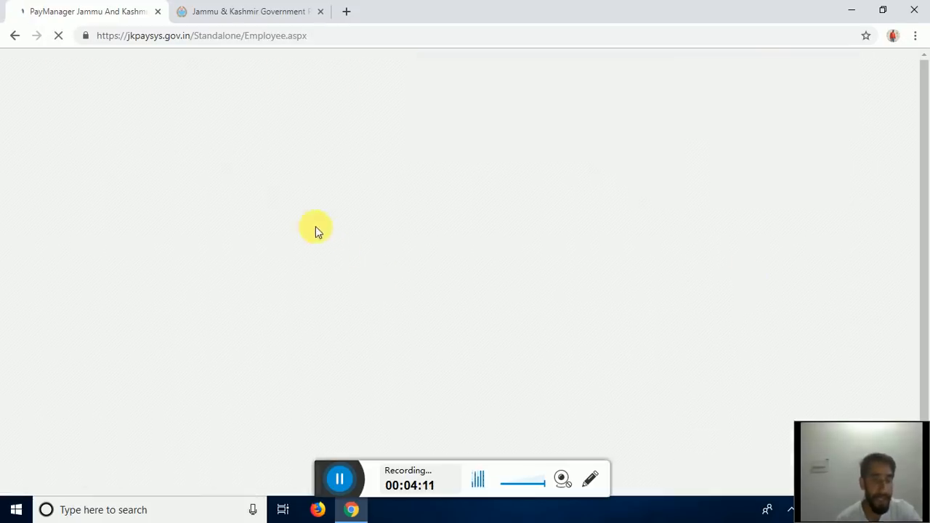
scroll(214, 369, "down", 2)
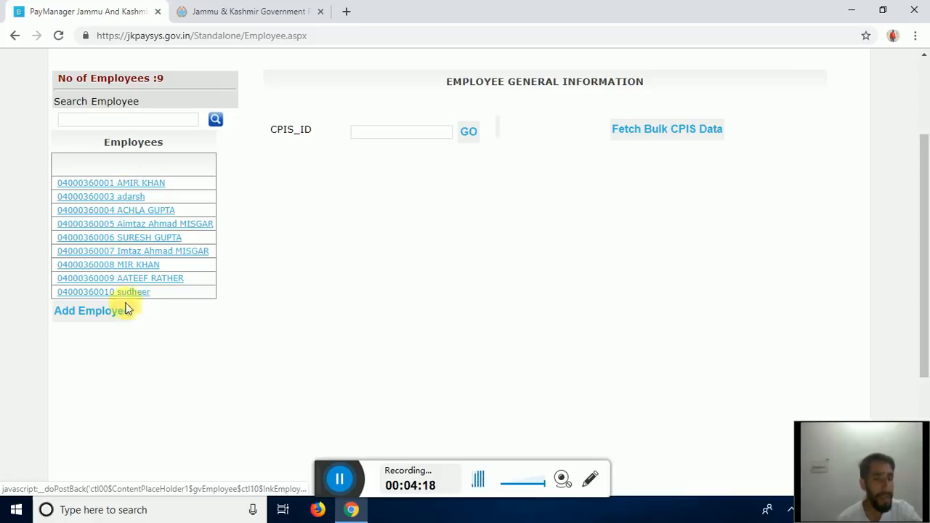
scroll(141, 249, "up", 2)
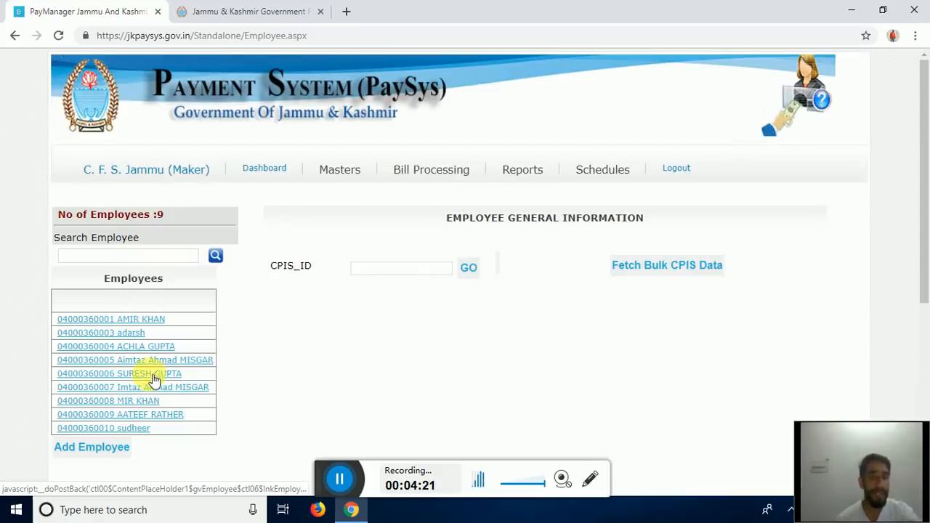
mouse_move(338, 174)
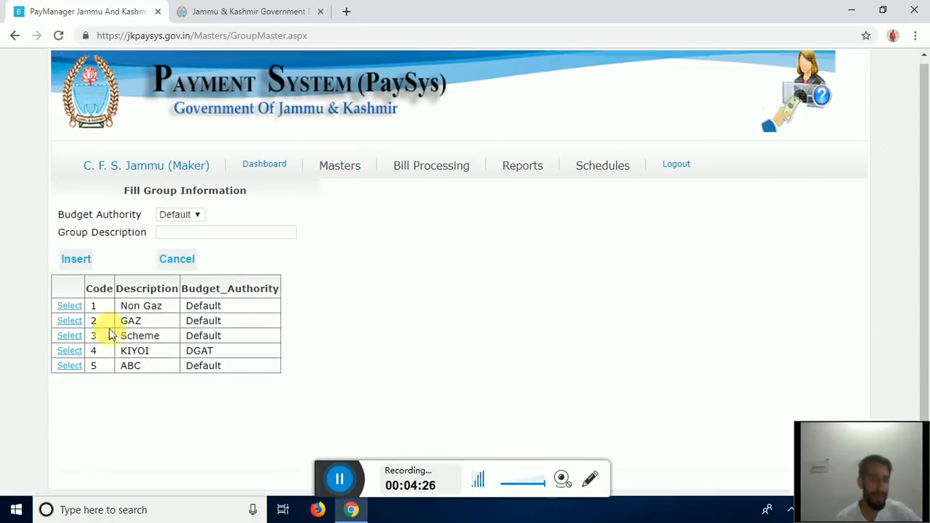
- Insert group 'DODA GAZ' with Default budget authority and acknowledge the Group Created alert
left_click(183, 232)
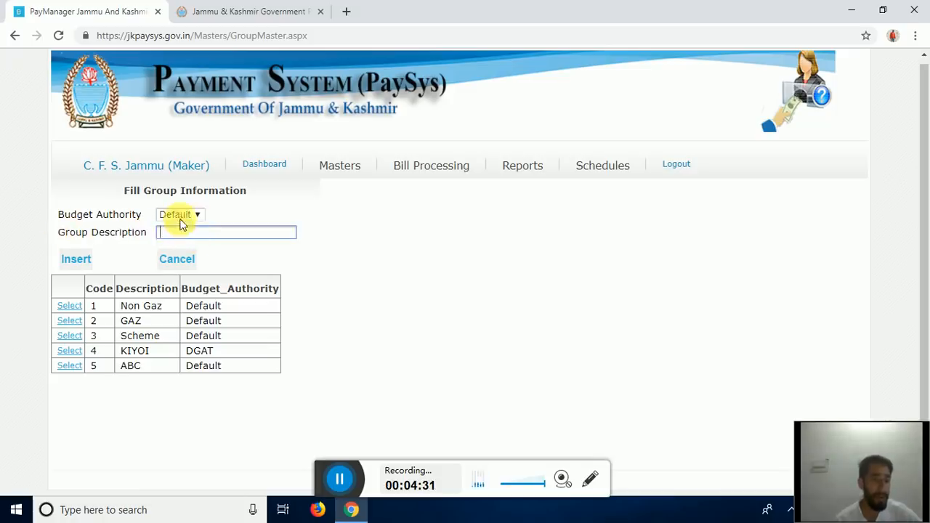
left_click(181, 223)
left_click(179, 232)
left_click(396, 242)
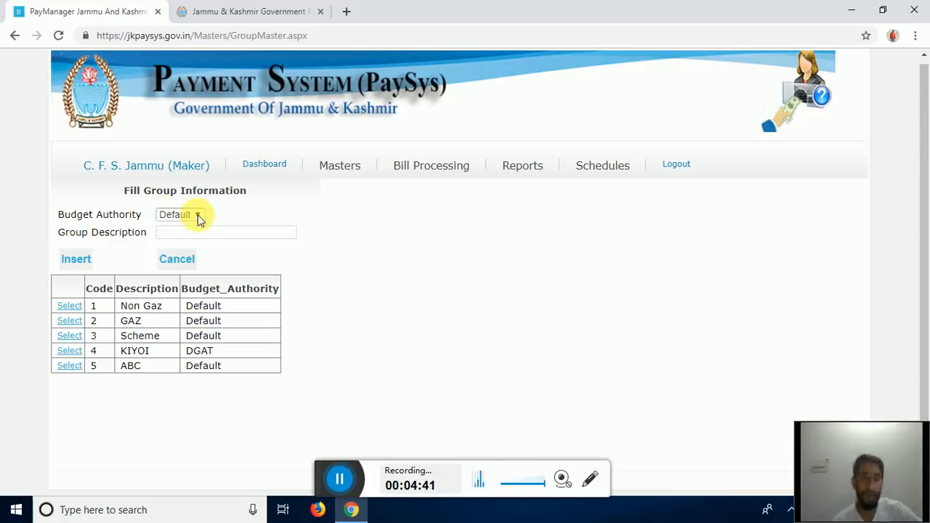
left_click(190, 232)
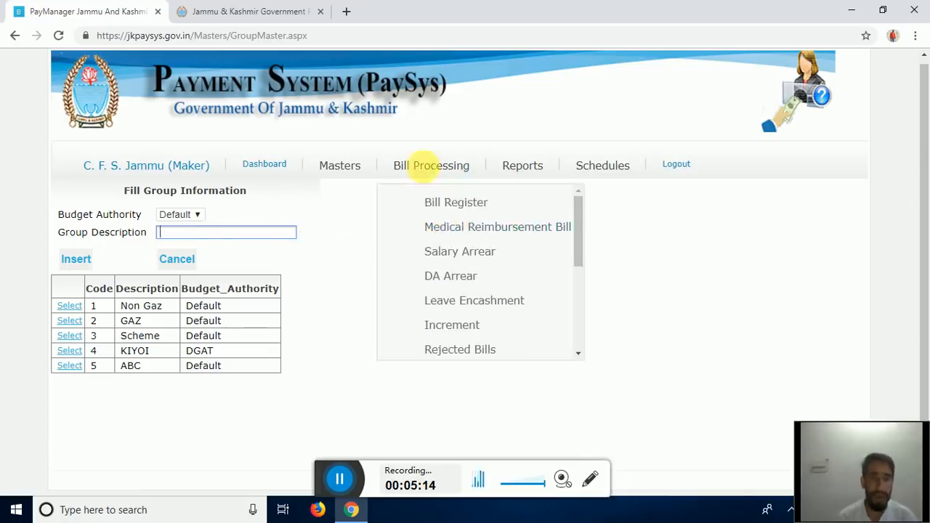
mouse_move(347, 169)
left_click(382, 227)
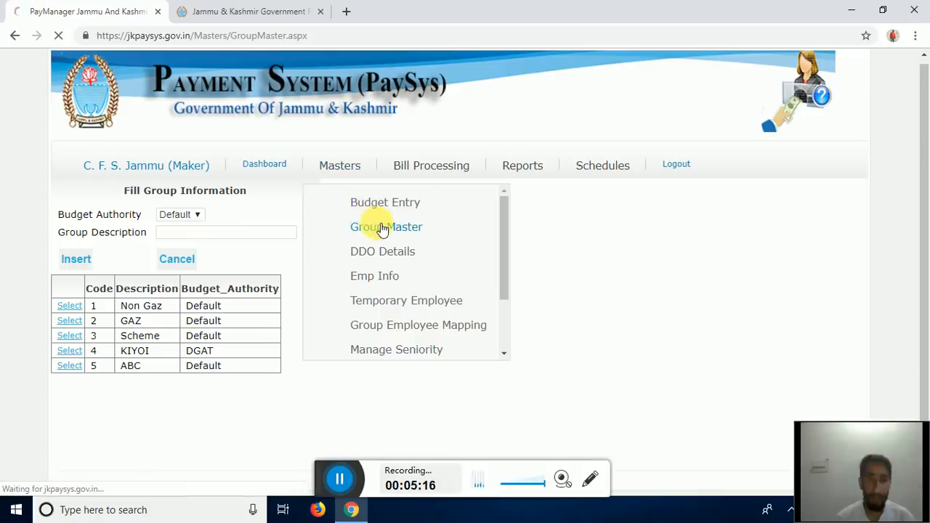
left_click(206, 238)
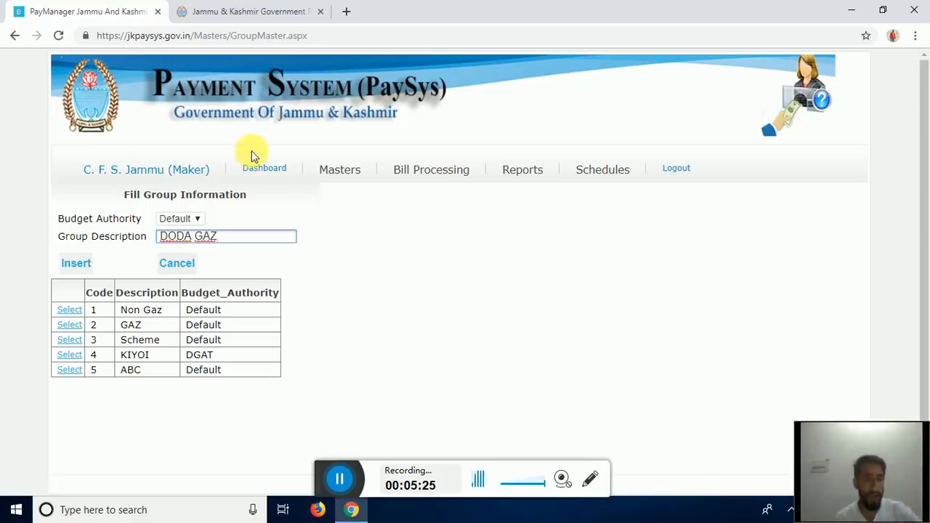
left_click(76, 263)
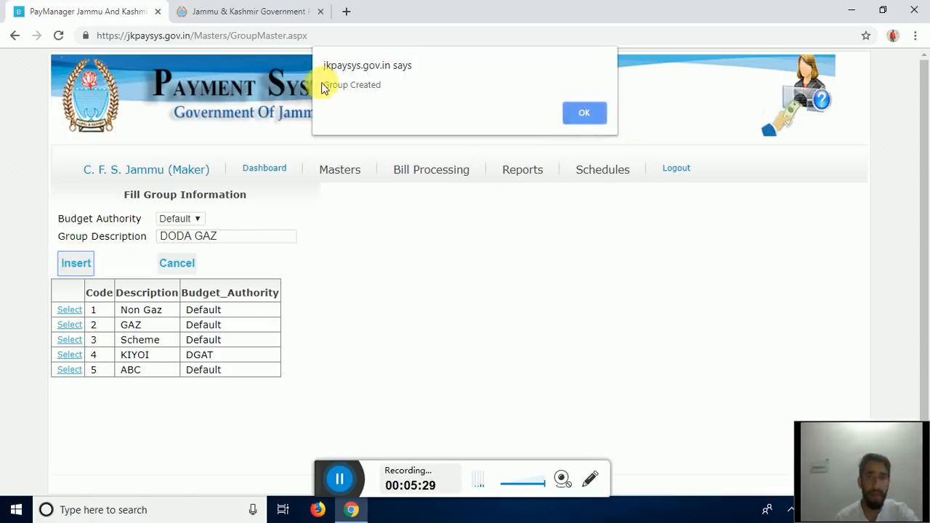
left_click(586, 113)
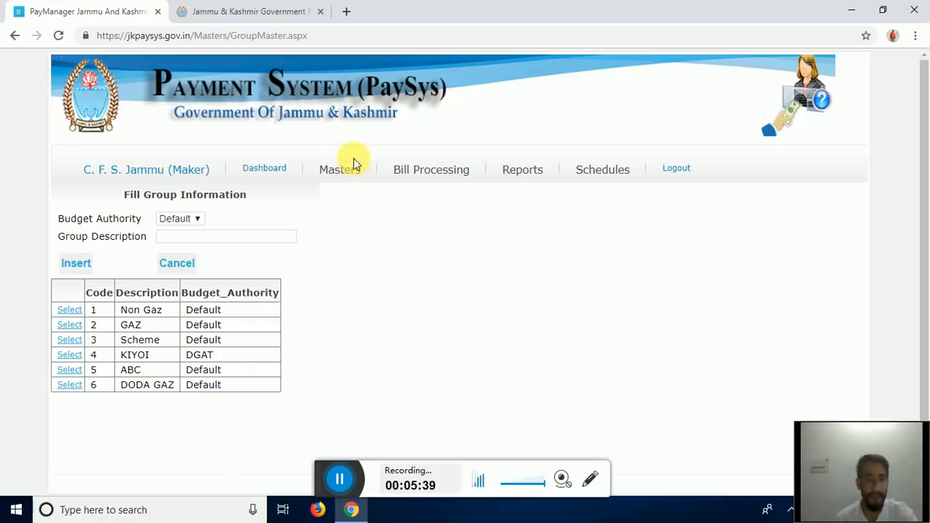
- Open the first employee's record and scroll through its general information and salary form
mouse_move(354, 165)
left_click(374, 279)
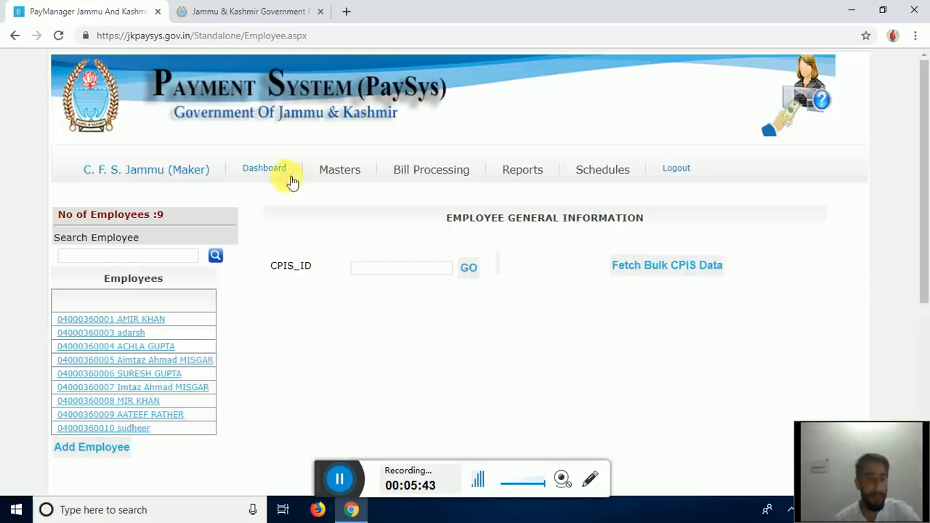
scroll(305, 248, "down", 1)
scroll(150, 108, "down", 2)
scroll(162, 186, "up", 1)
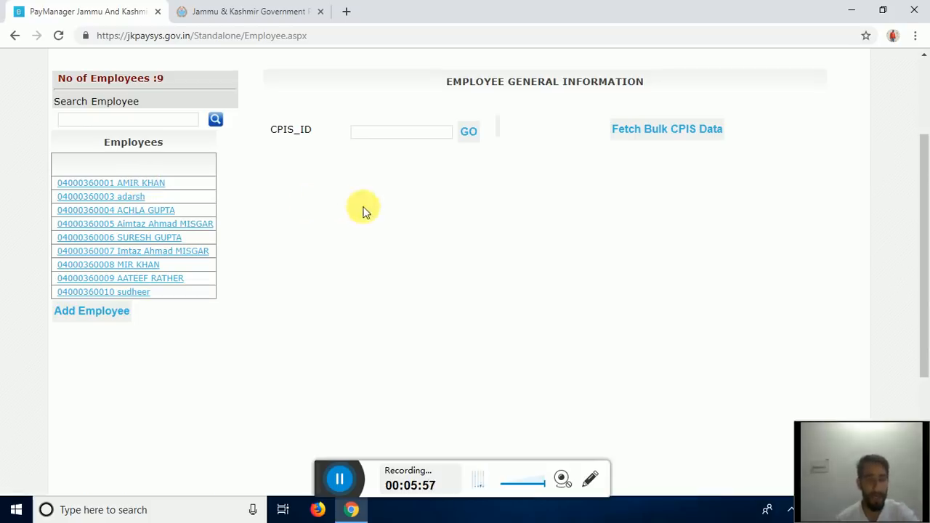
scroll(363, 209, "up", 2)
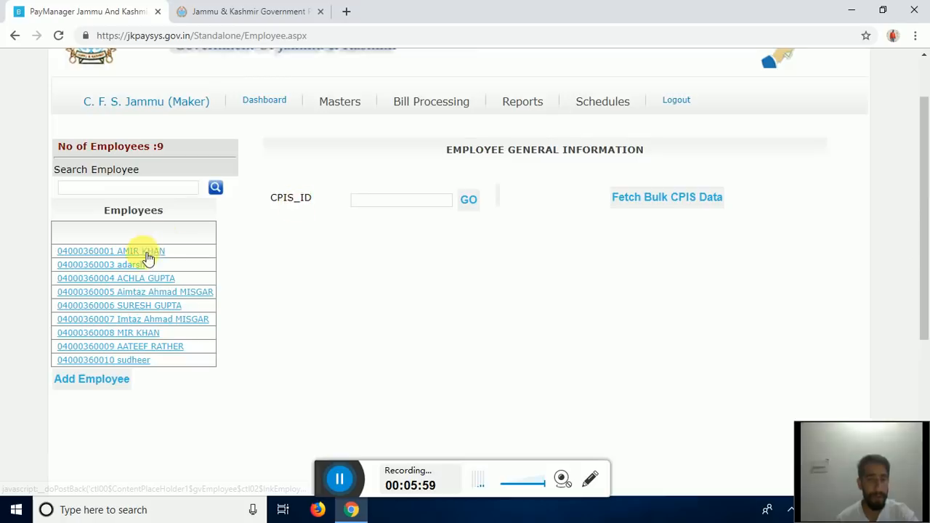
scroll(145, 258, "up", 1)
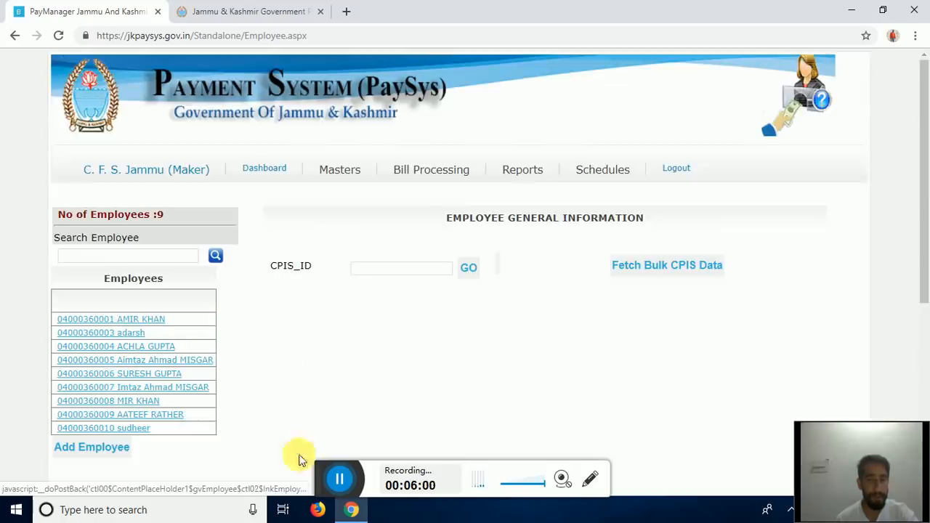
left_click(340, 481)
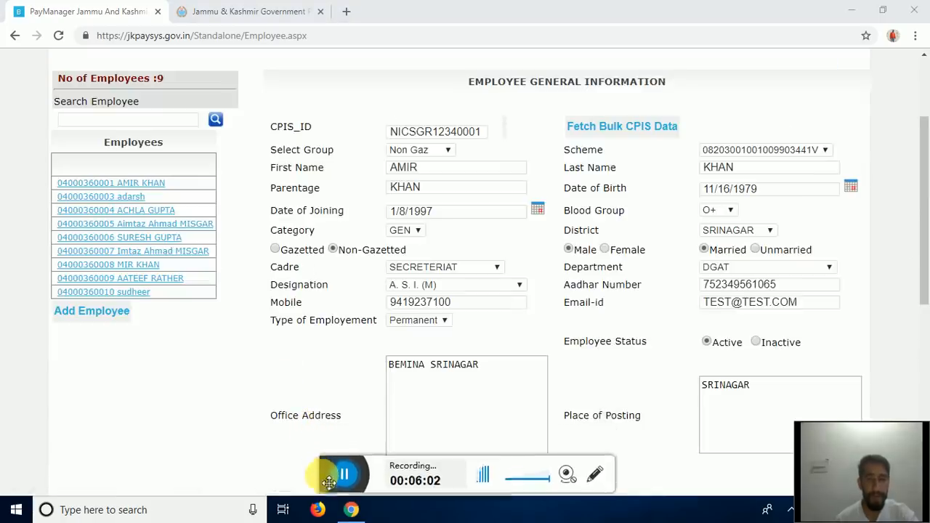
scroll(535, 301, "down", 2)
scroll(528, 306, "up", 3)
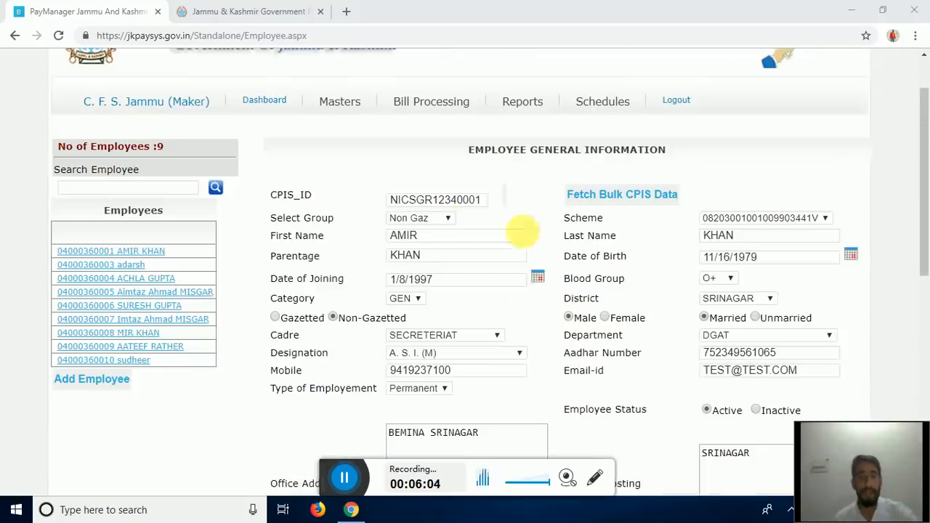
scroll(436, 211, "down", 1)
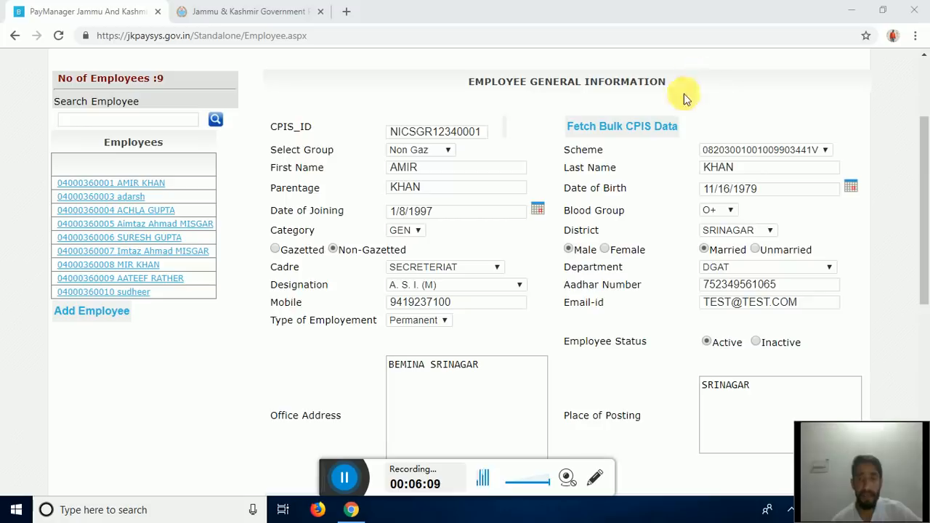
scroll(556, 197, "down", 2)
scroll(500, 198, "down", 4)
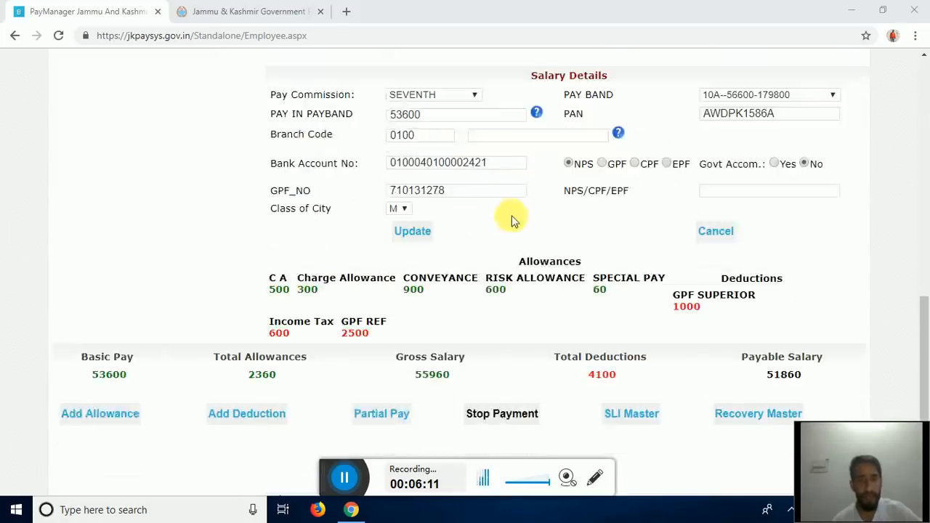
scroll(508, 213, "up", 8)
scroll(813, 202, "down", 2)
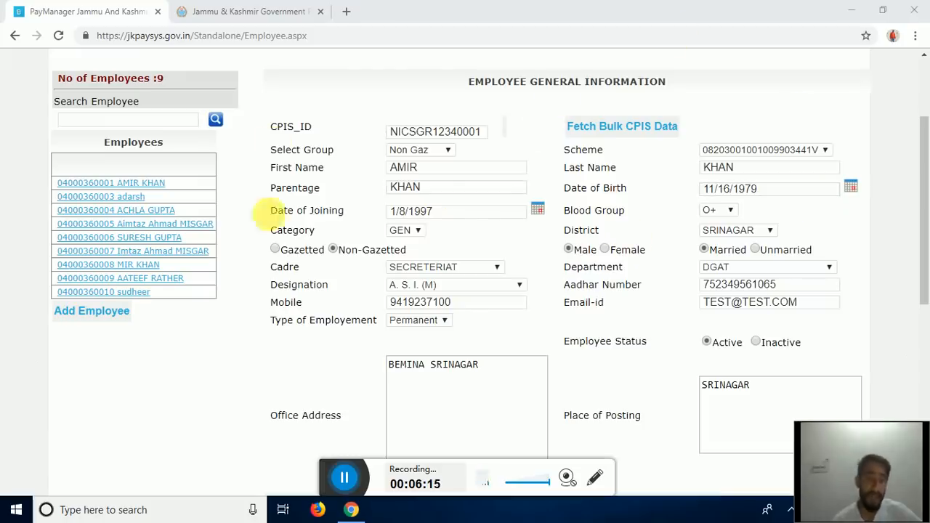
left_click(738, 151)
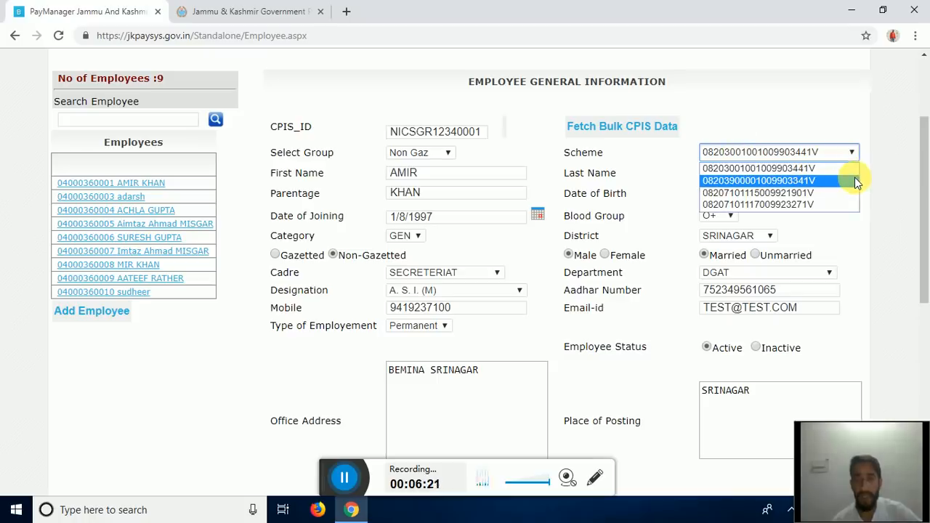
left_click(756, 181)
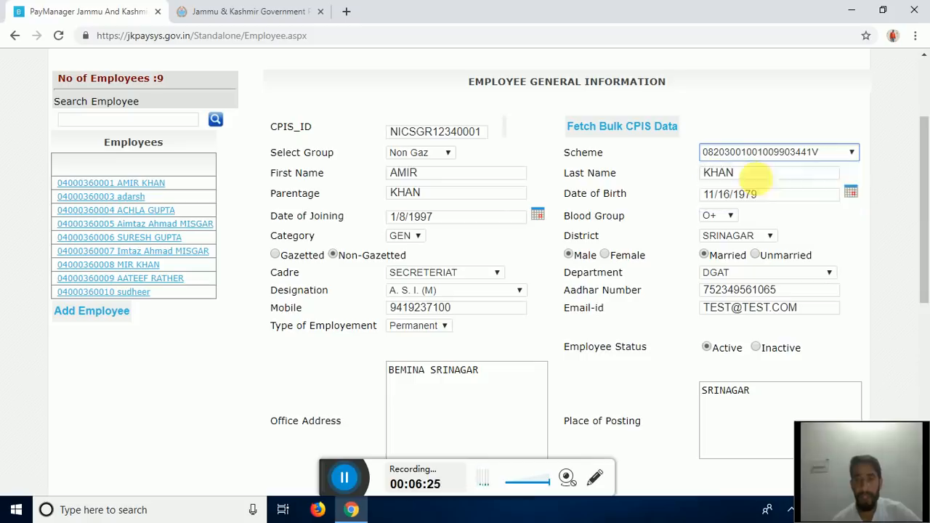
left_click(346, 487)
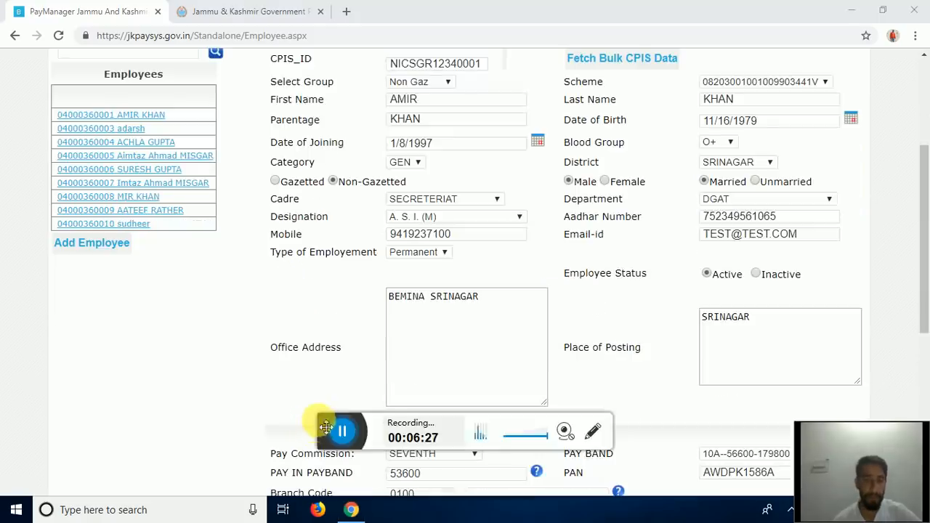
left_click_drag(324, 427, 322, 483)
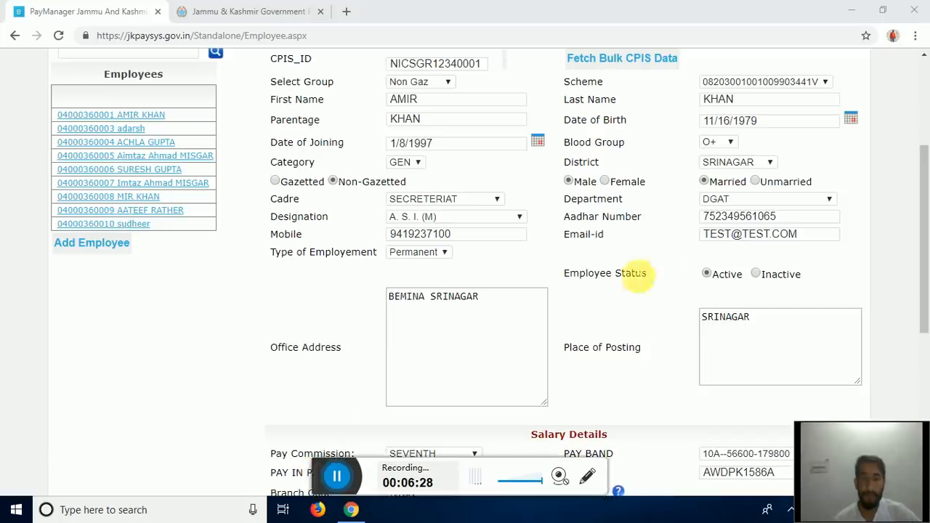
scroll(730, 214, "up", 2)
left_click(750, 217)
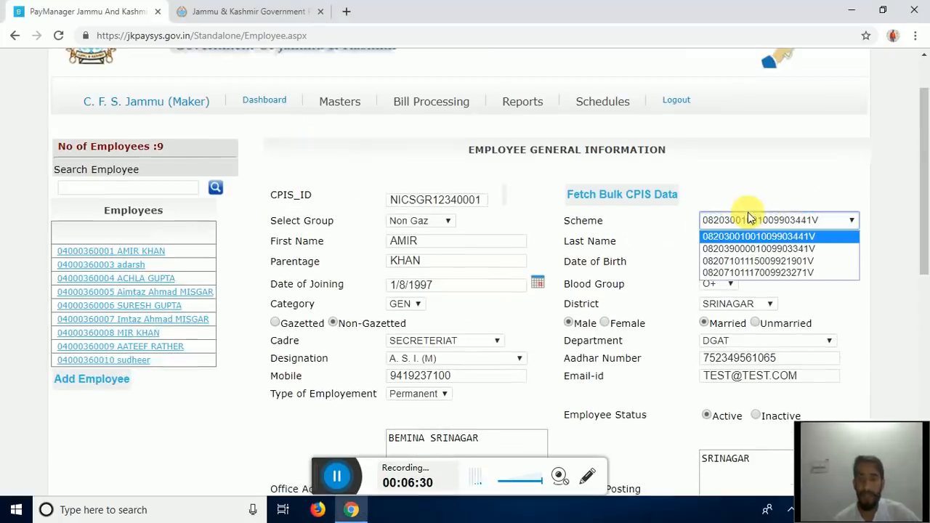
left_click(777, 235)
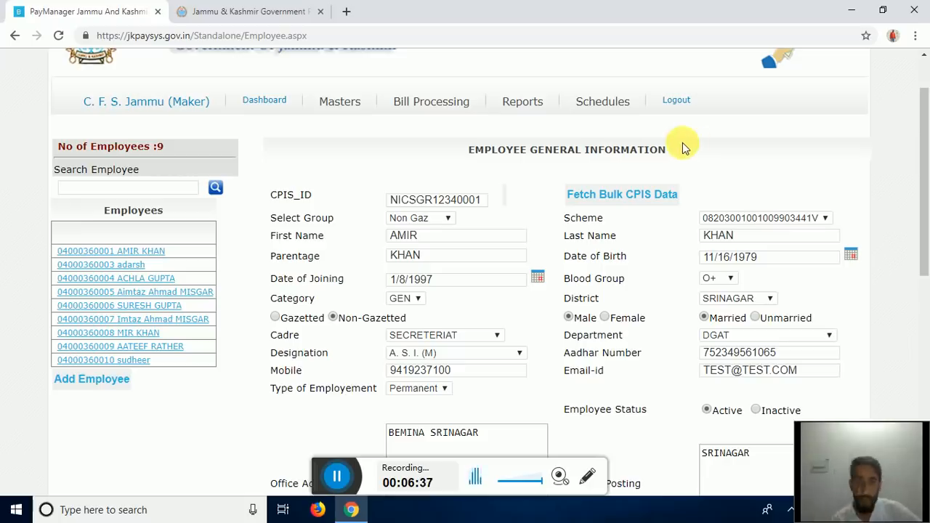
scroll(657, 196, "down", 1)
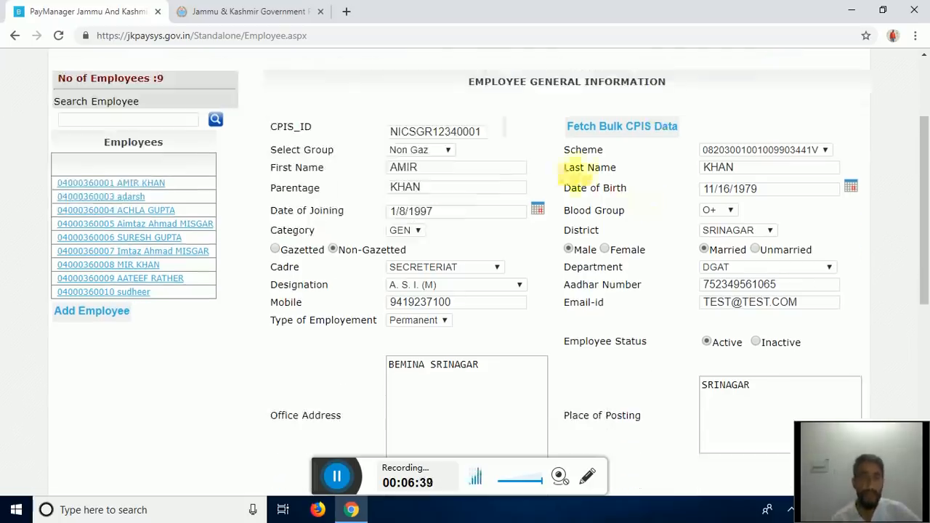
- Assign the employee to DODA GAZ and review salary: basic 53600, gross 55960, payable 51860
left_click(438, 151)
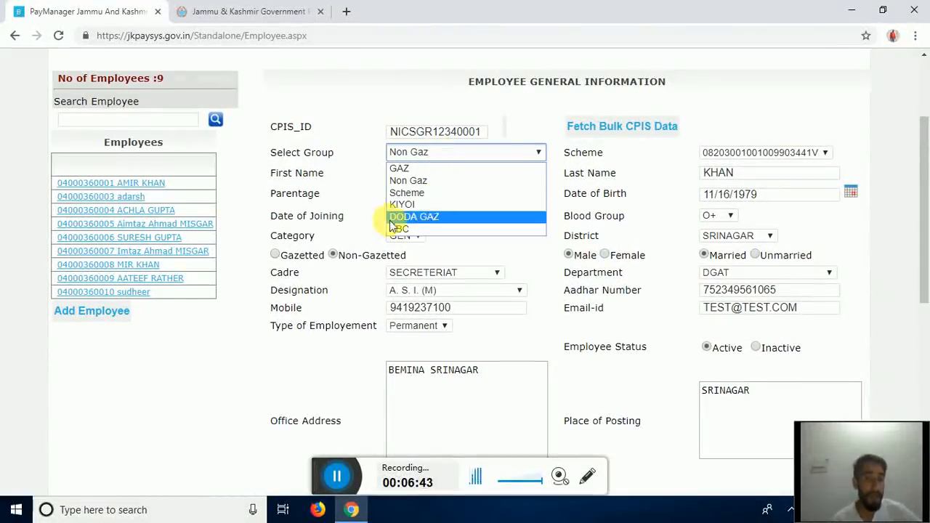
left_click(430, 217)
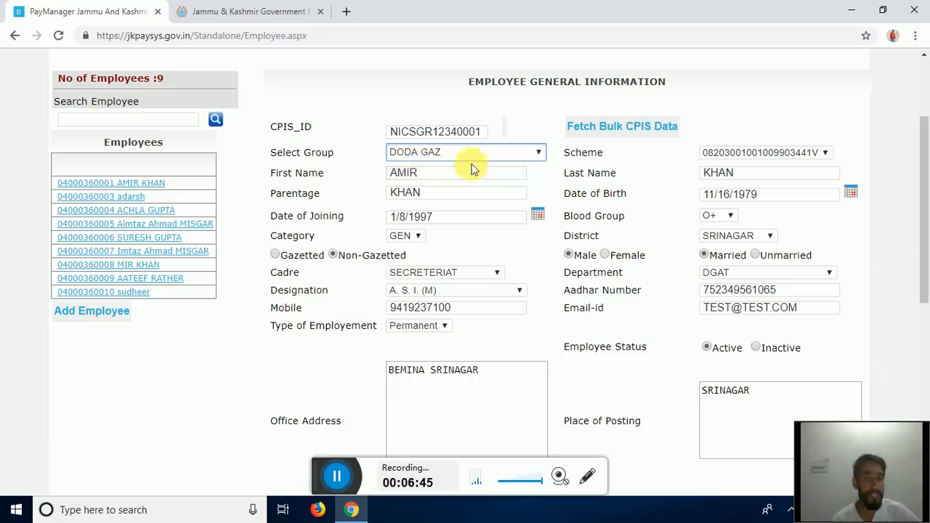
scroll(489, 291, "down", 3)
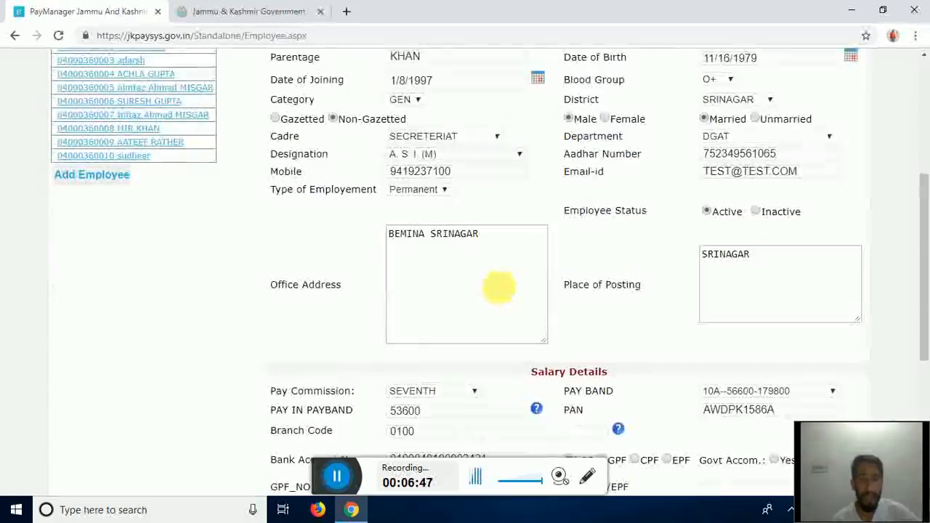
scroll(604, 163, "down", 2)
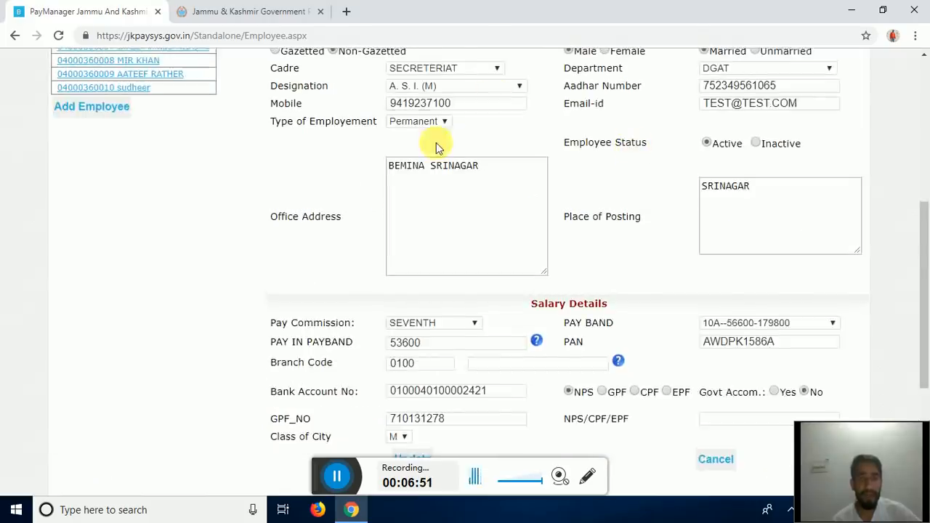
scroll(436, 142, "up", 1)
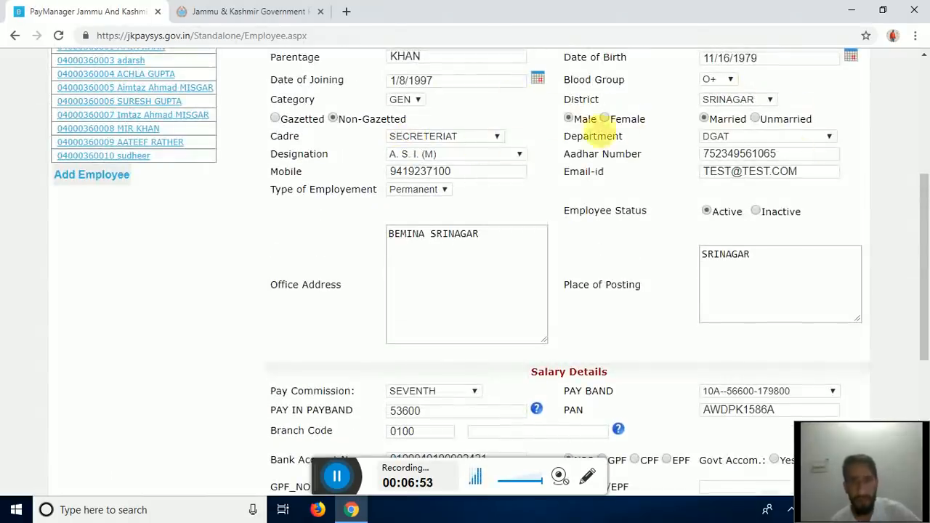
scroll(583, 125, "down", 2)
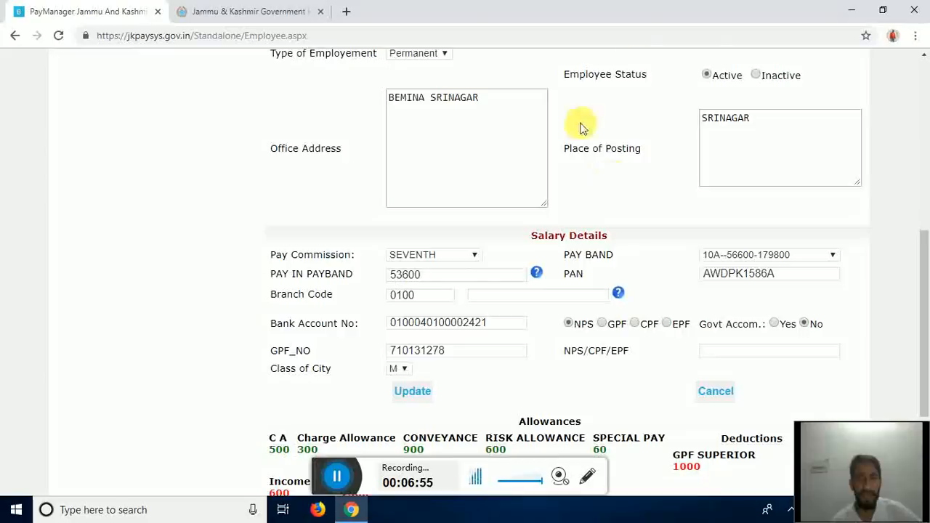
scroll(539, 196, "down", 1)
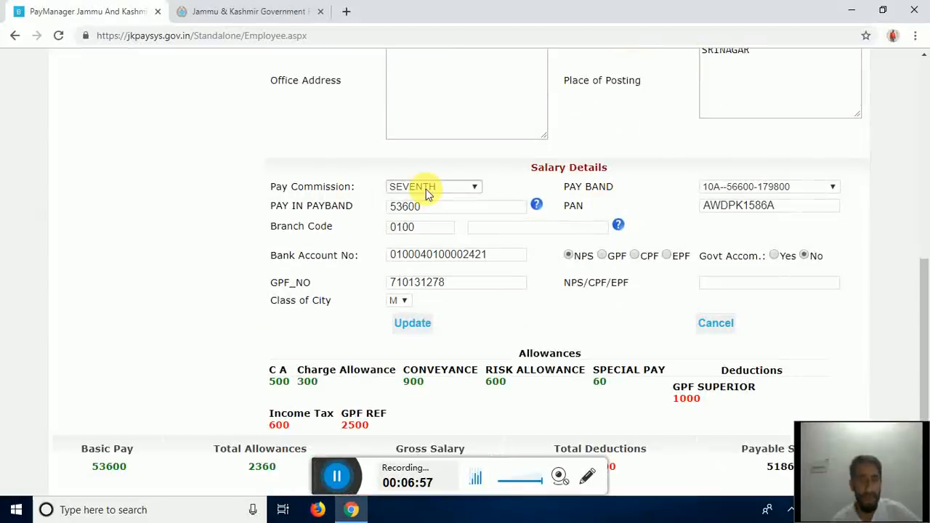
scroll(458, 195, "down", 1)
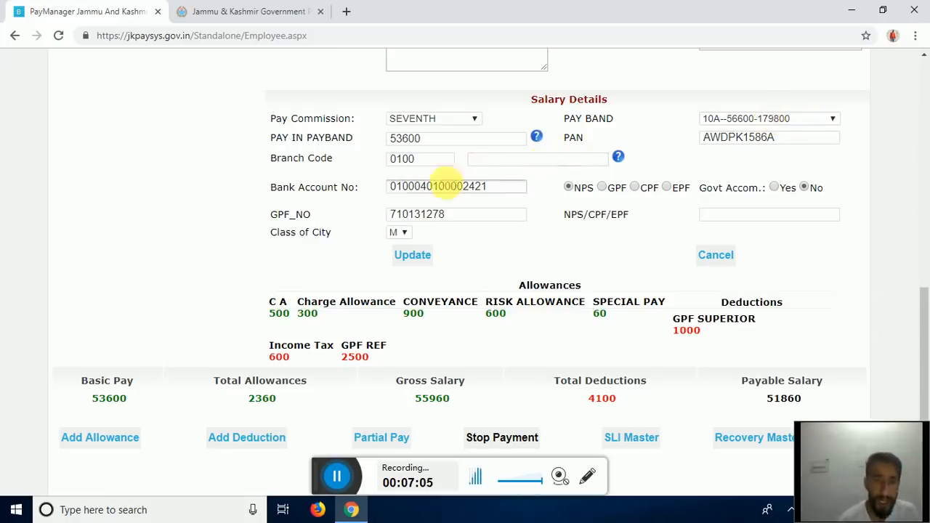
left_click_drag(499, 192, 379, 191)
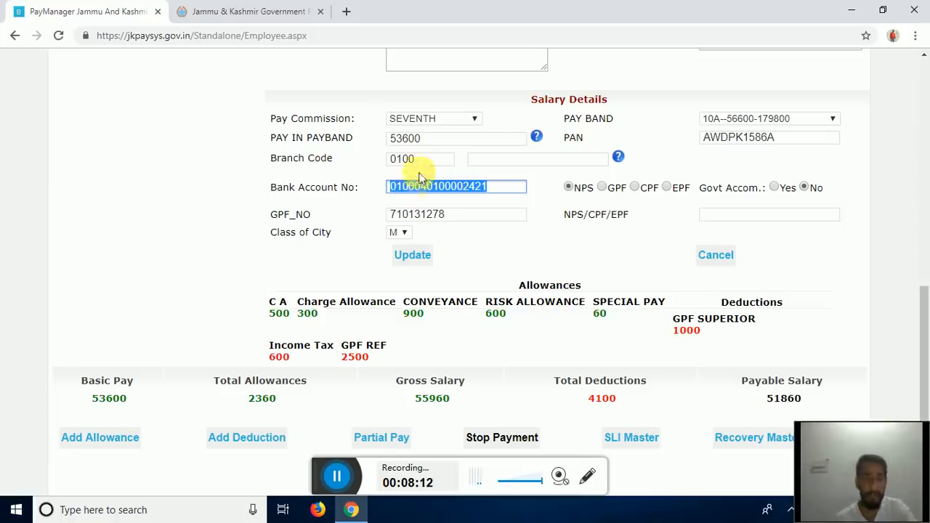
- Keep NPS as the pension scheme and enter the employee's NPS/CPF/EPF number
scroll(536, 197, "down", 1)
left_click(537, 198)
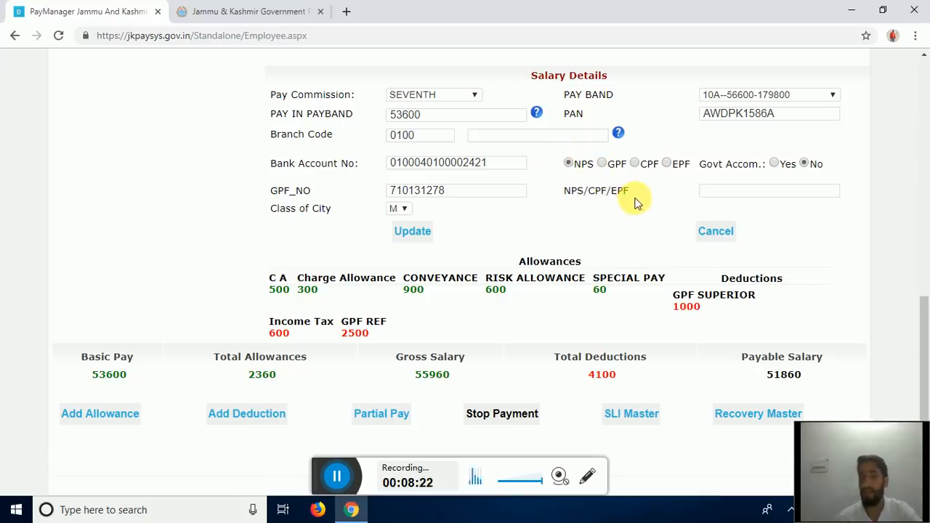
left_click(602, 164)
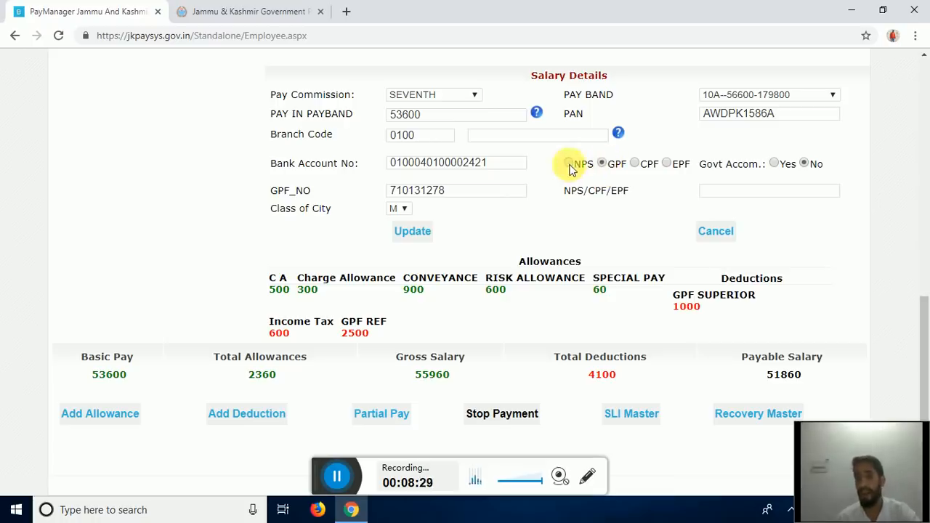
left_click(569, 163)
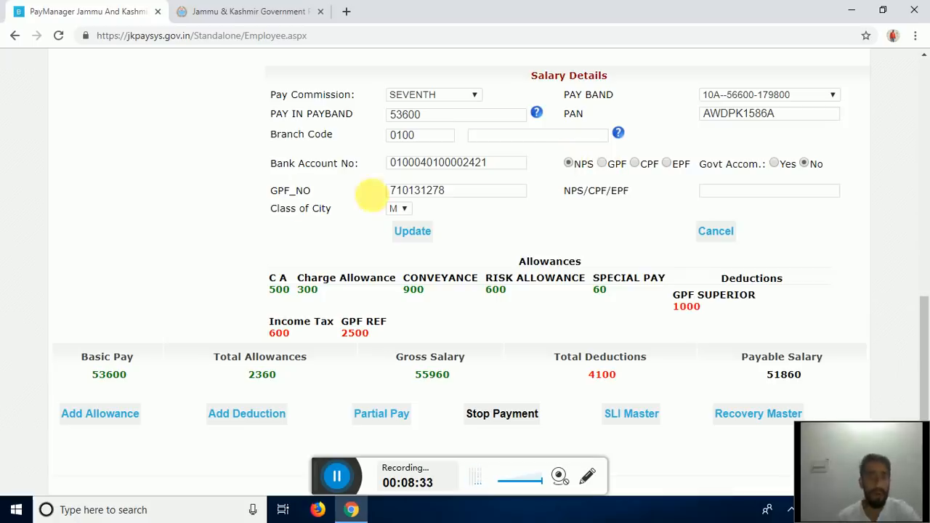
left_click(712, 195)
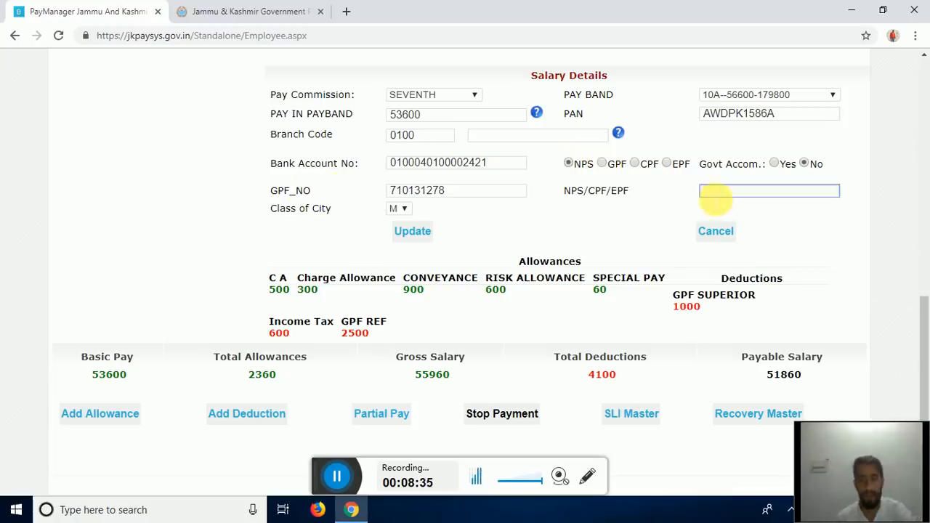
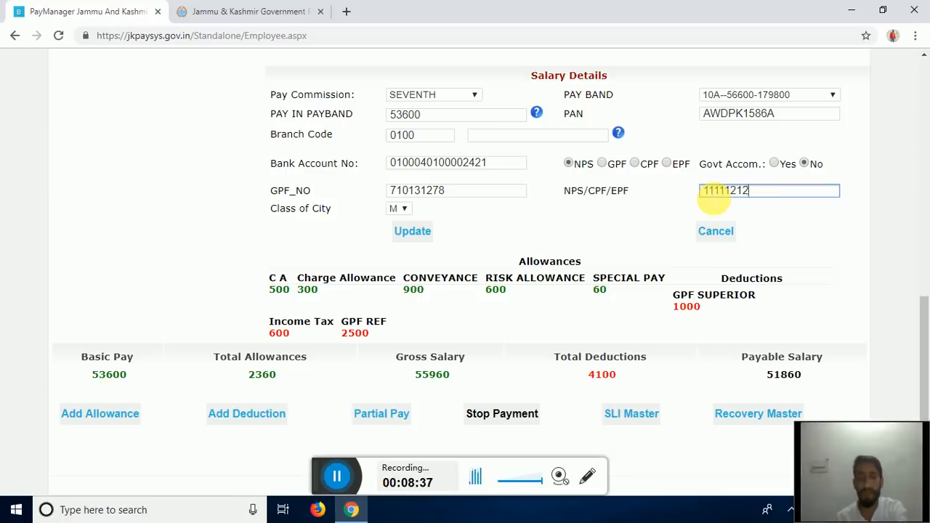
- Set Class of City to X and save the employee record with Update
left_click(404, 210)
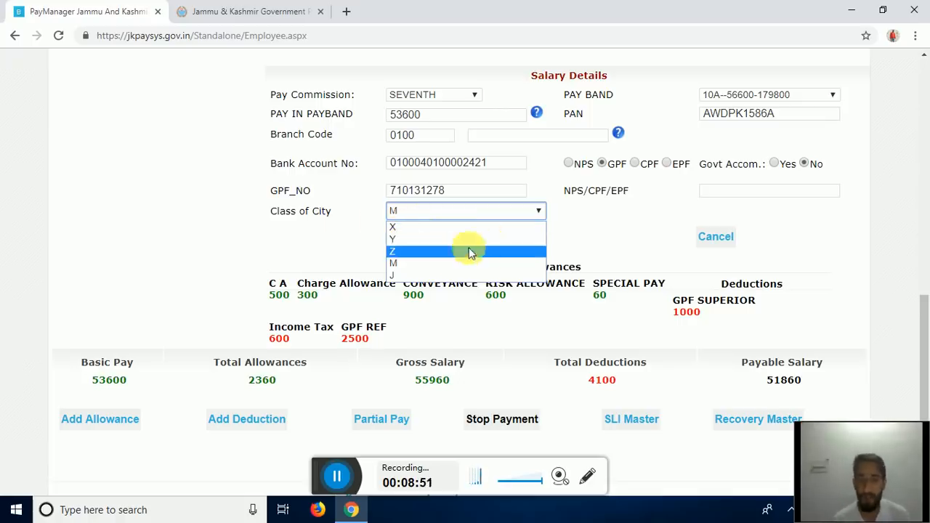
left_click(403, 226)
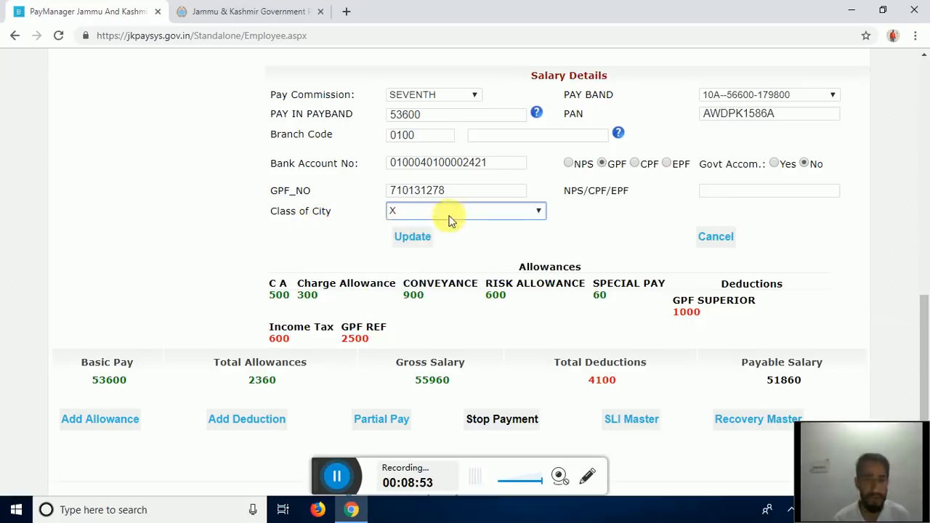
left_click(412, 236)
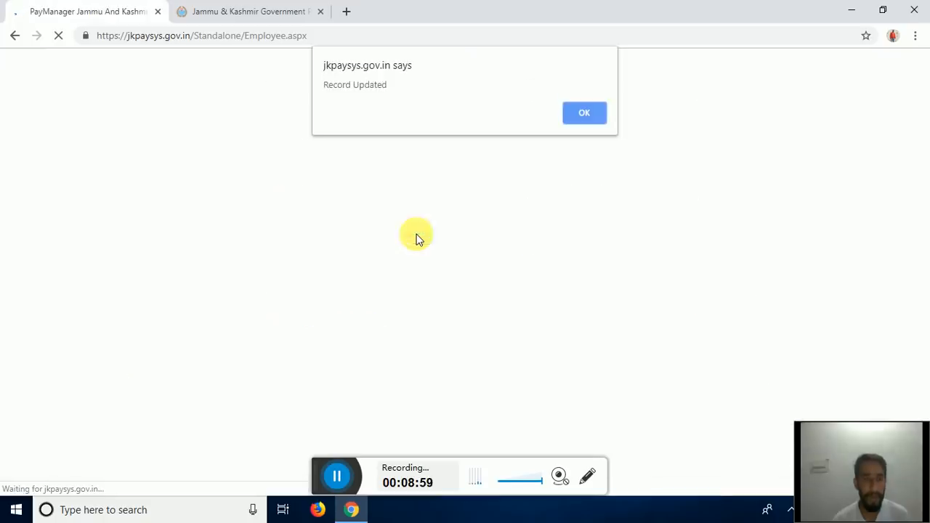
- Dismiss the Record Updated alert and reopen the employee's form
left_click(590, 115)
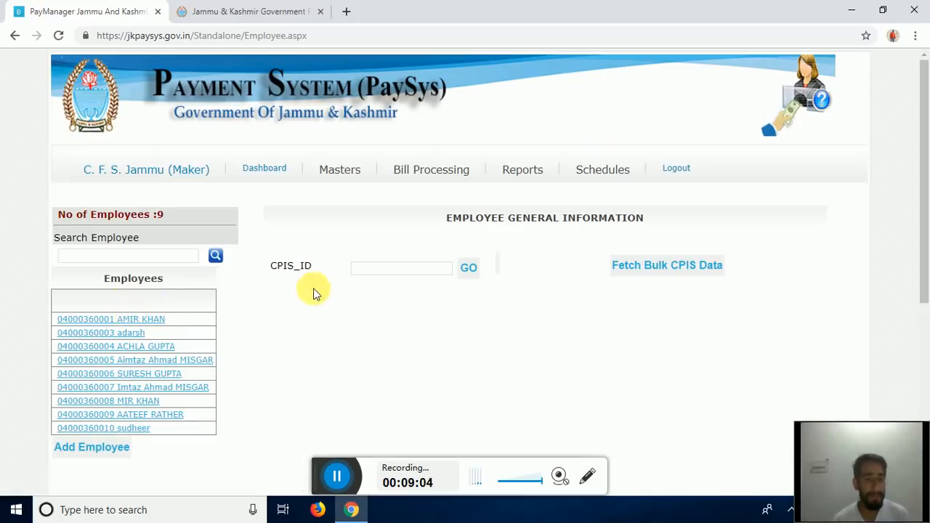
scroll(339, 451, "down", 4)
scroll(339, 450, "up", 4)
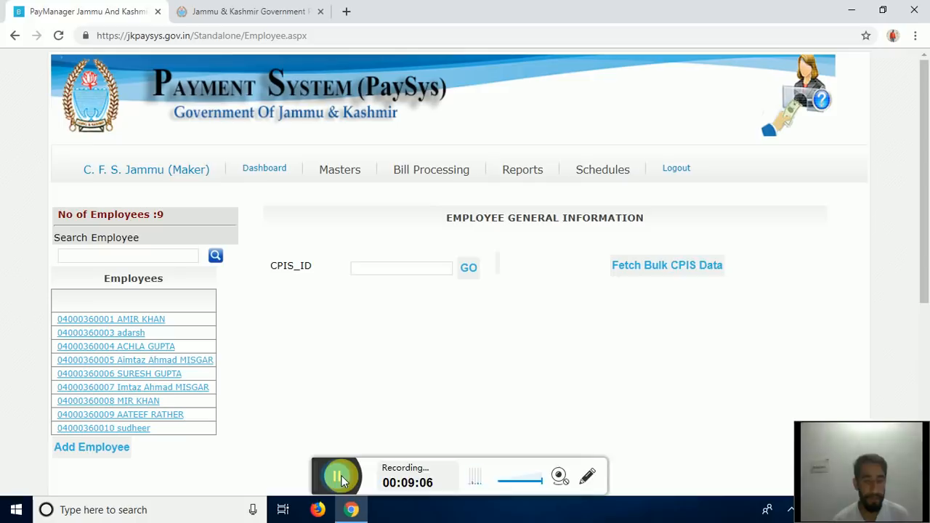
left_click(342, 475)
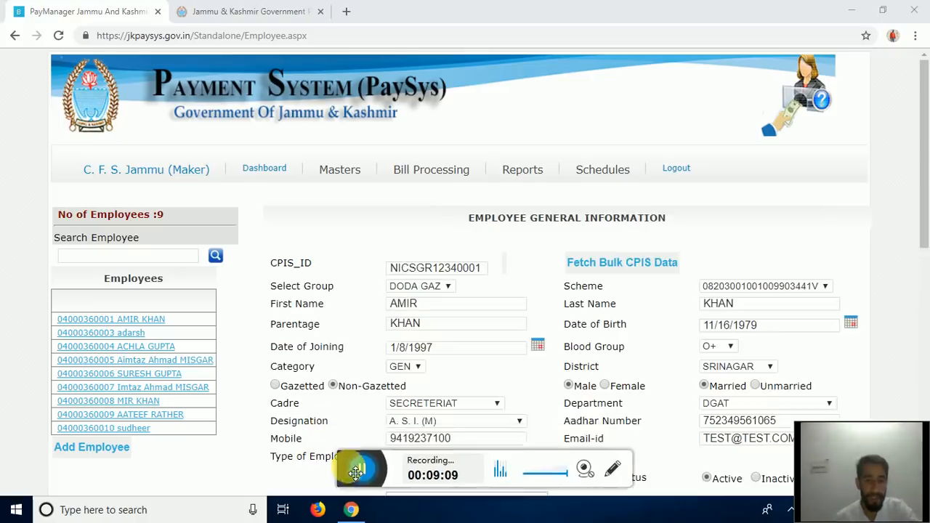
scroll(385, 380, "down", 5)
scroll(434, 325, "down", 3)
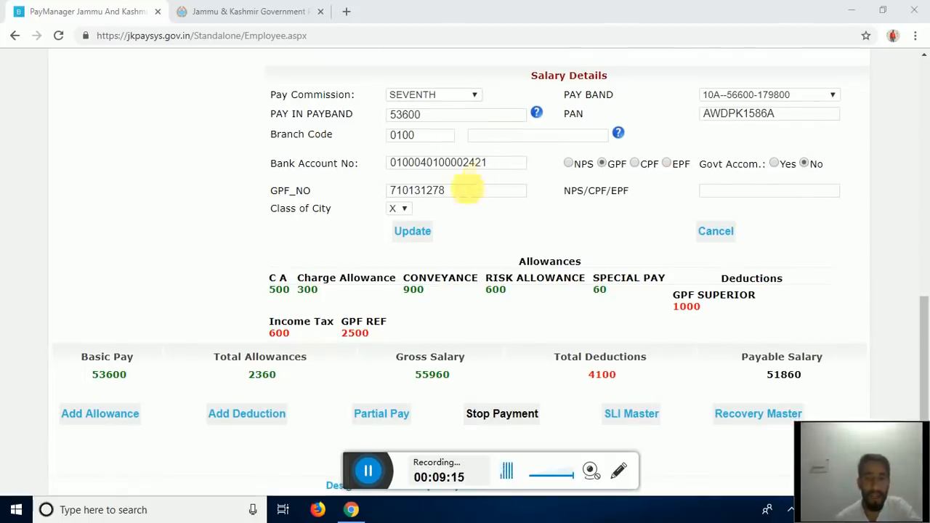
- Select NPS as the pension scheme and enter the employee's full NPS number
left_click(568, 164)
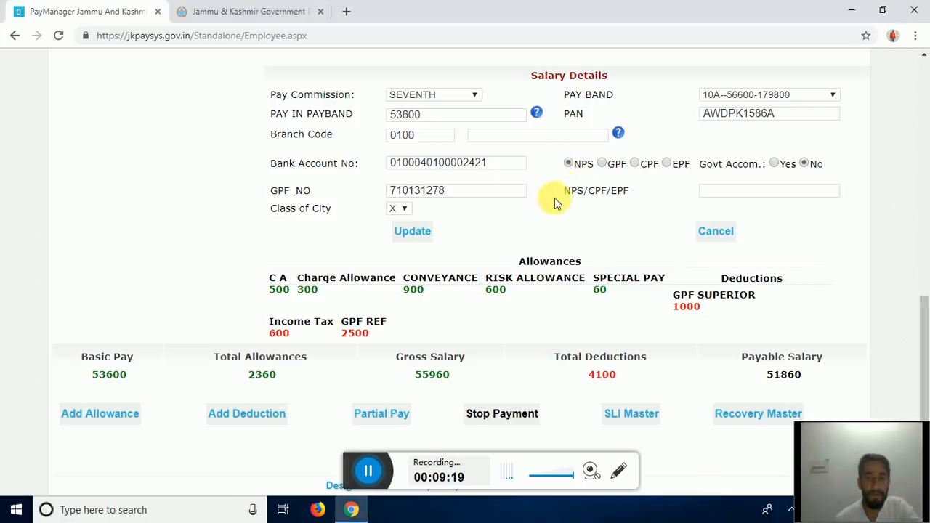
scroll(560, 187, "up", 2)
scroll(546, 200, "down", 2)
scroll(513, 228, "up", 2)
scroll(608, 228, "down", 2)
scroll(603, 218, "up", 2)
scroll(578, 182, "down", 2)
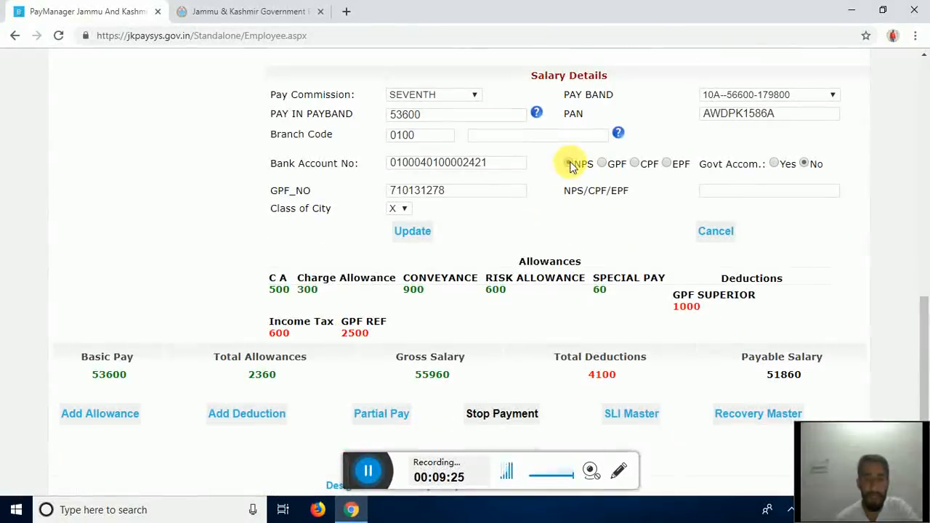
left_click(568, 163)
left_click(708, 191)
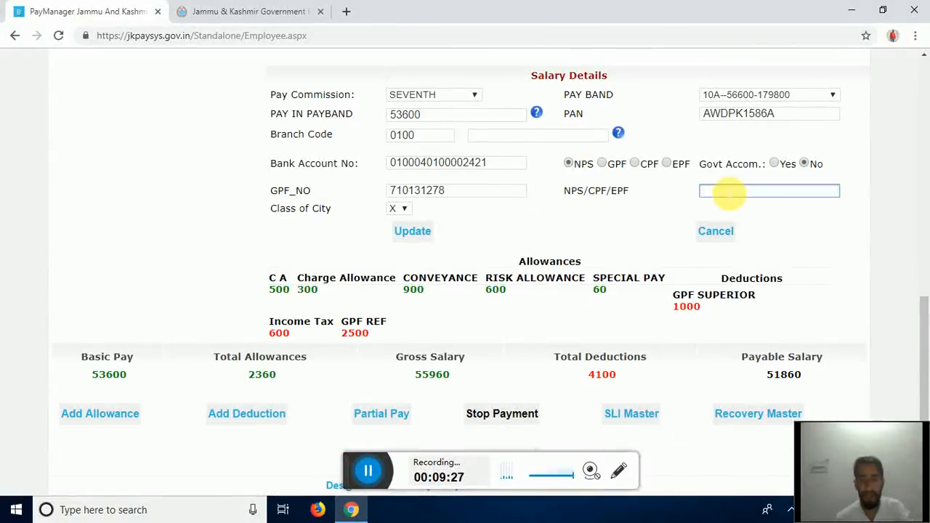
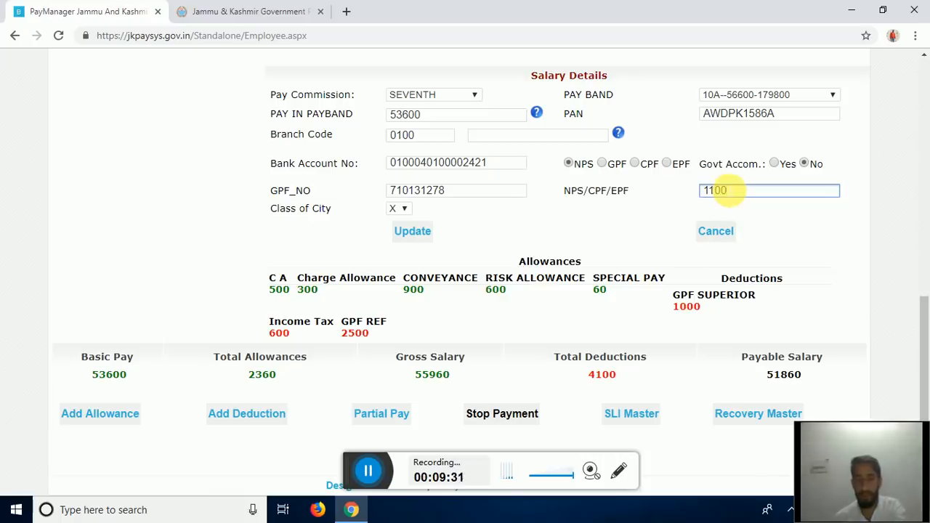
left_click_drag(354, 472, 331, 474)
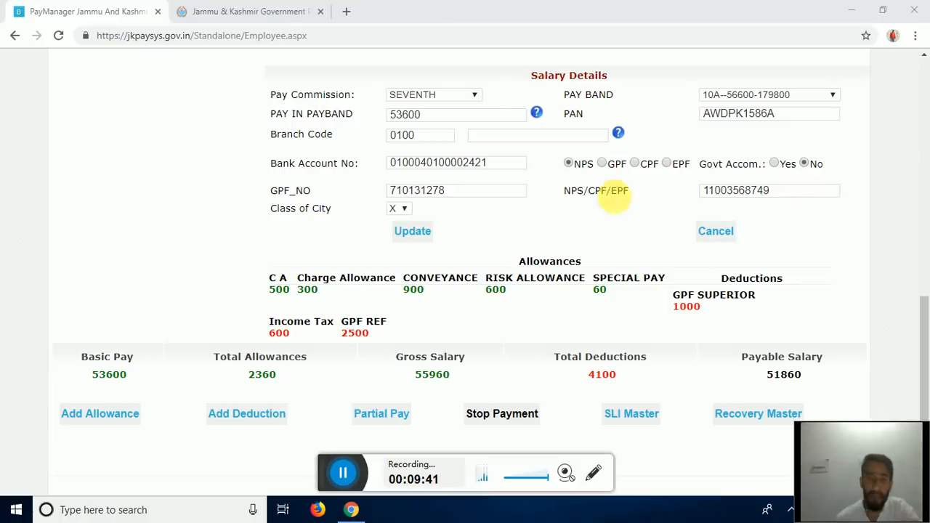
- Save the NPS update and check the reloaded totals: allowances 2360, deductions 4100, payable 51860
left_click(408, 232)
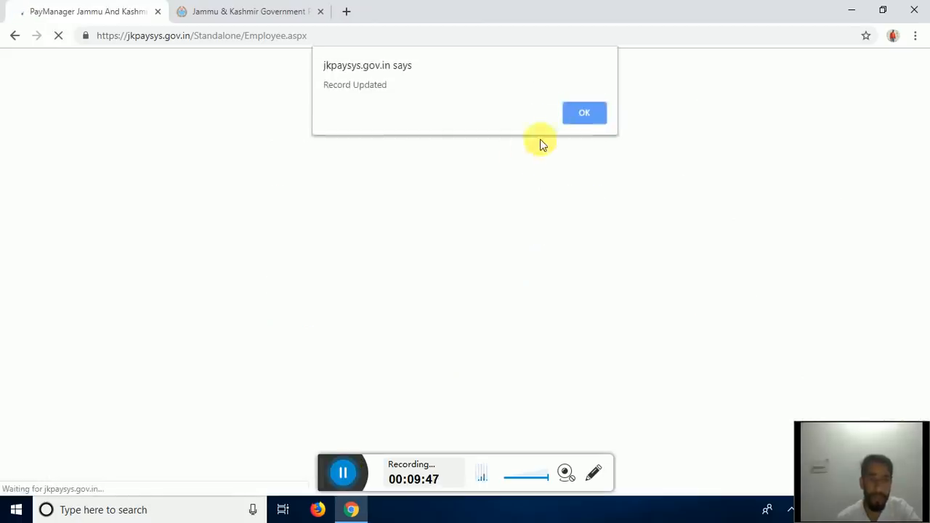
left_click(589, 116)
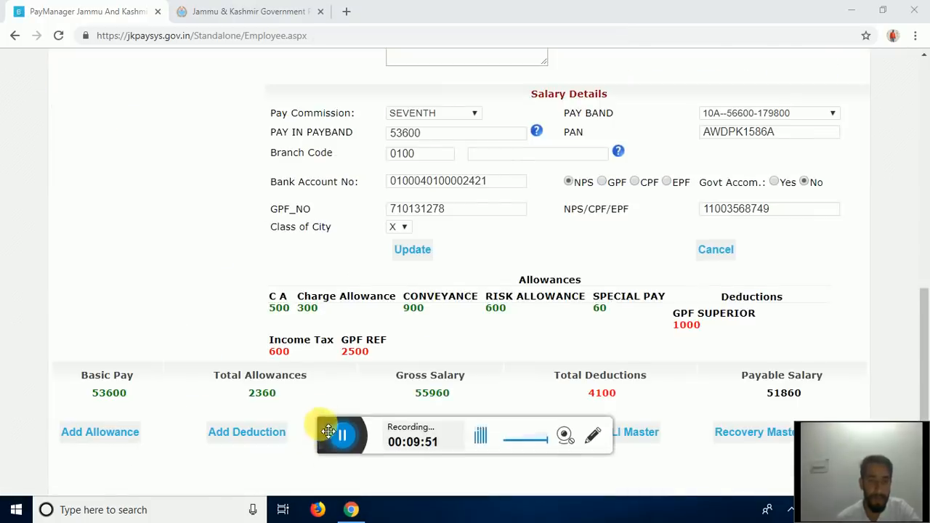
left_click_drag(323, 427, 317, 469)
scroll(345, 372, "down", 1)
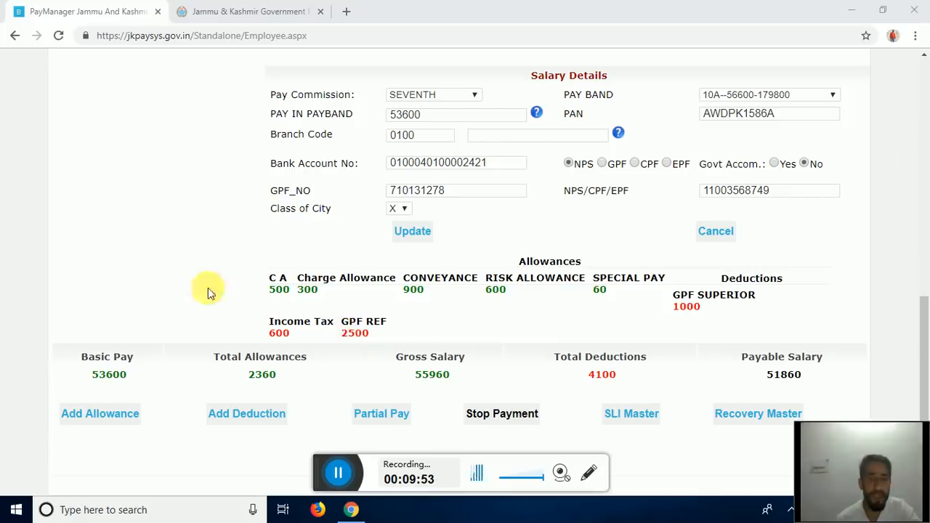
left_click(923, 363)
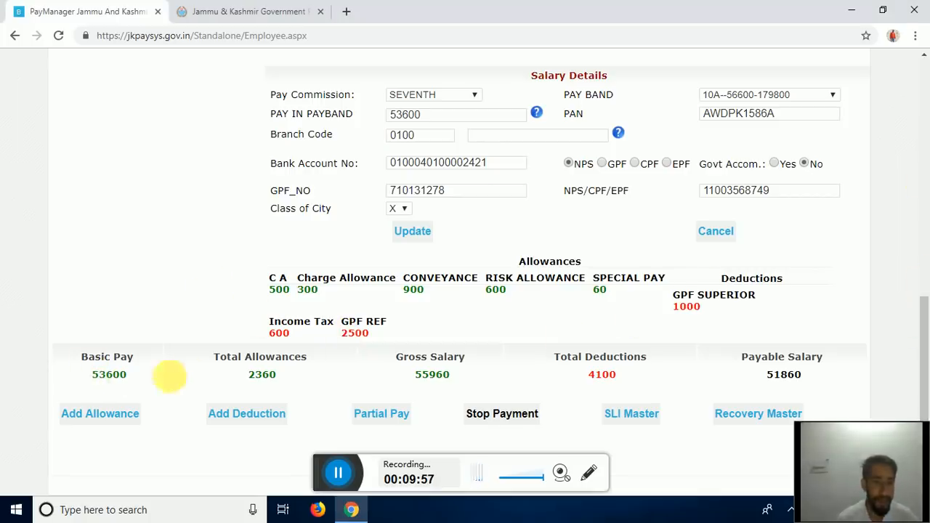
left_click_drag(267, 300, 320, 290)
left_click(320, 294)
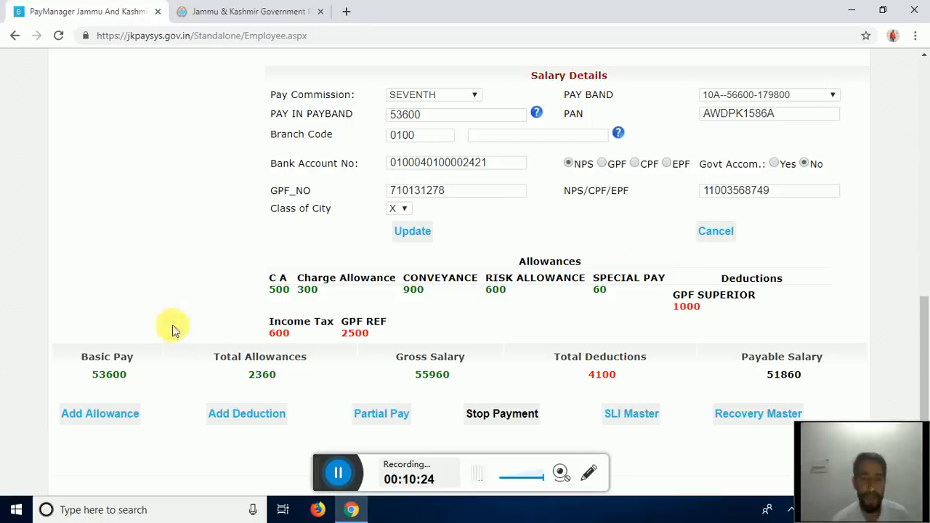
- Open the employee's allowance list full screen and untick CONVEYANCE (900.00)
left_click(109, 413)
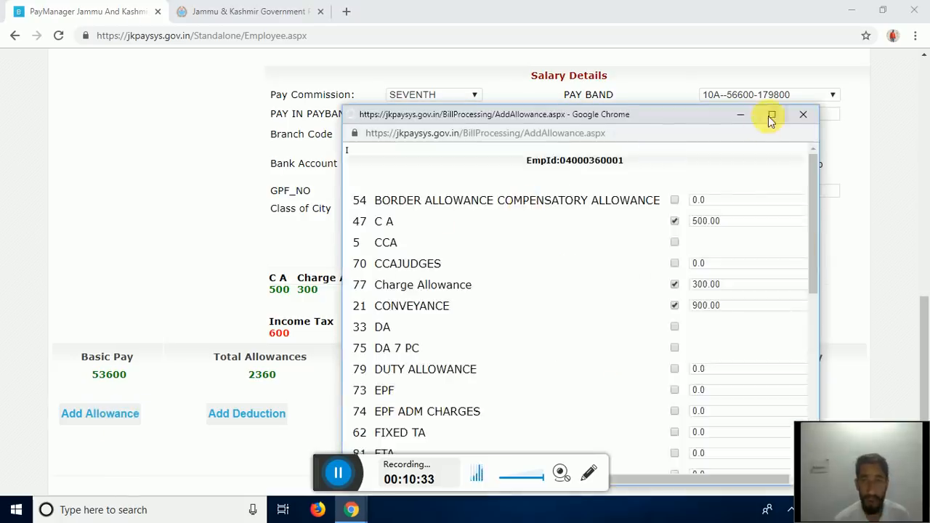
left_click(769, 114)
scroll(422, 210, "down", 1)
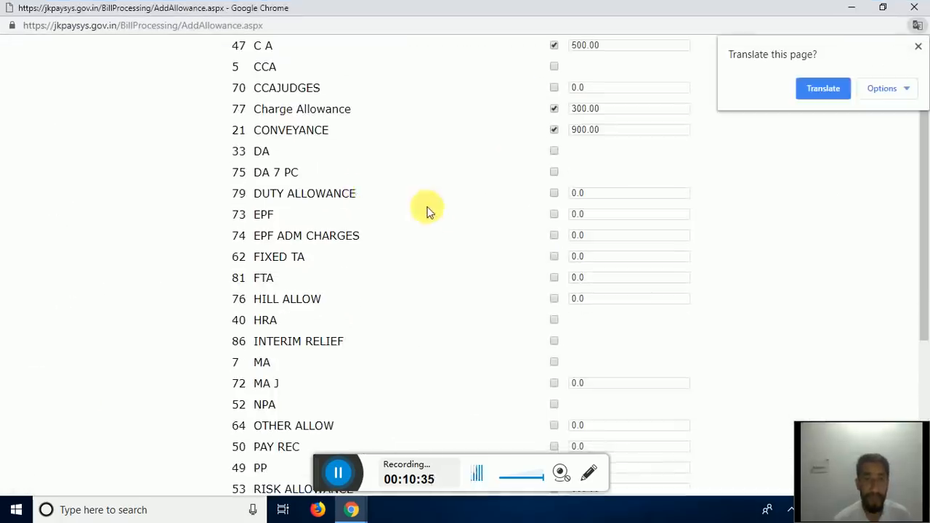
scroll(427, 212, "down", 4)
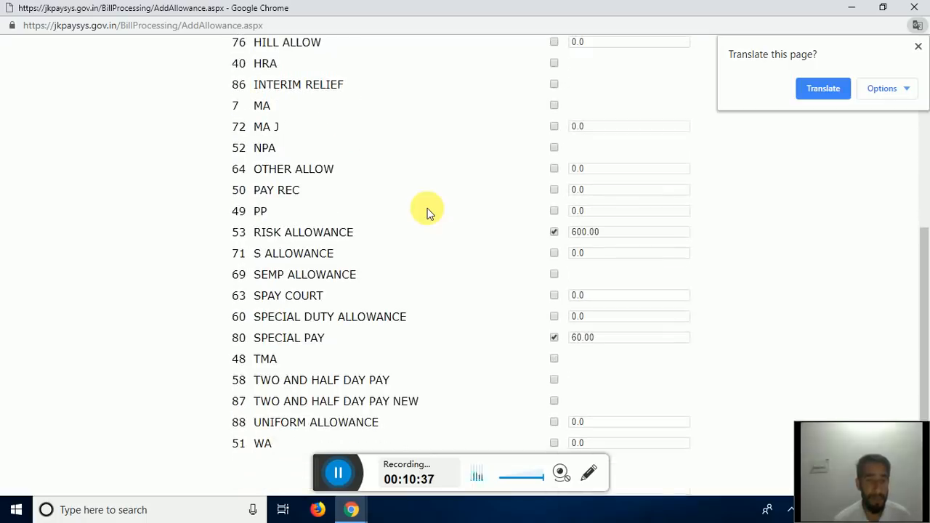
scroll(420, 213, "up", 3)
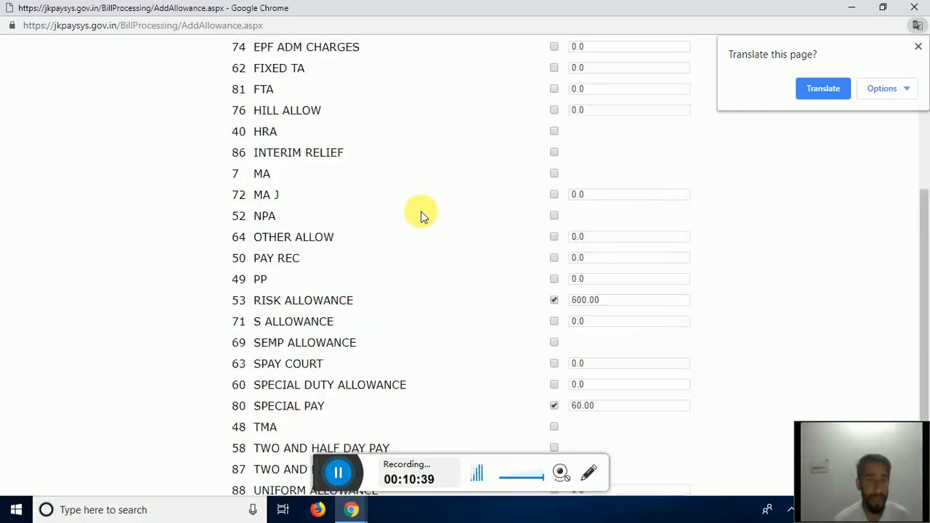
scroll(421, 213, "down", 3)
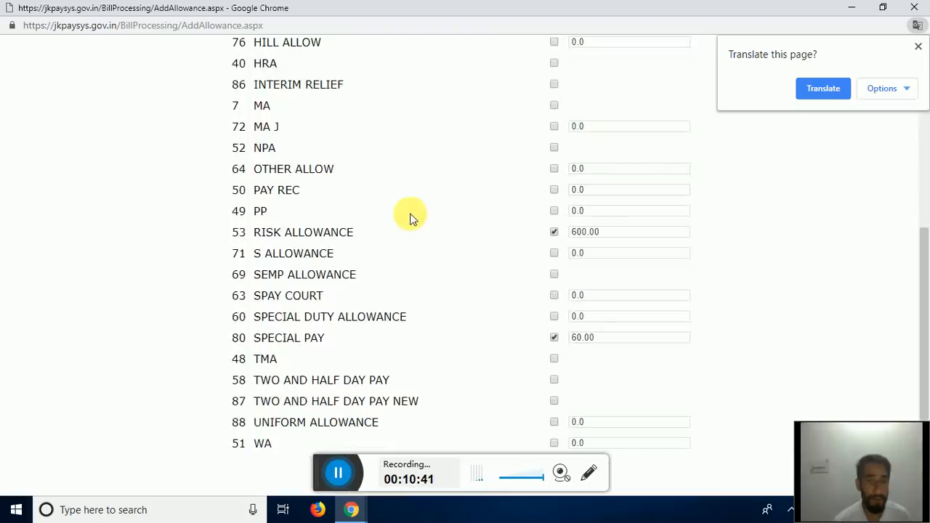
scroll(405, 223, "up", 4)
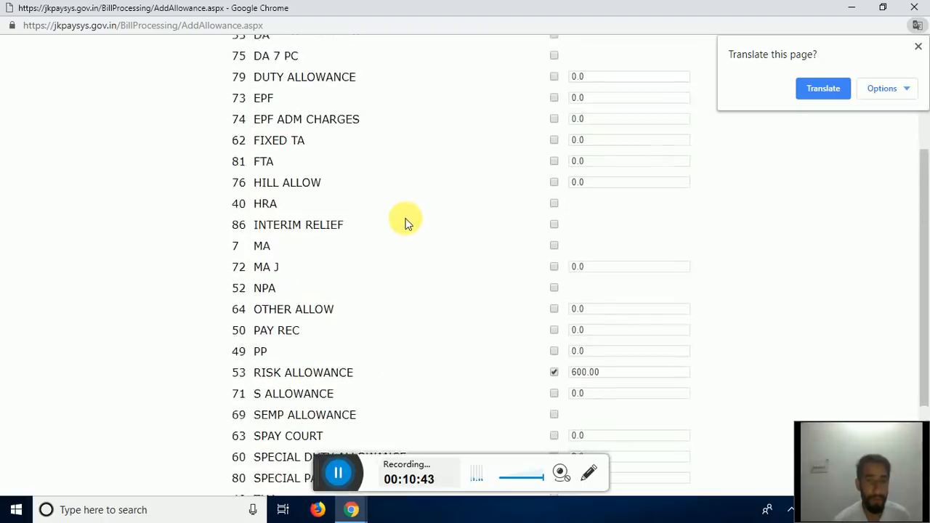
scroll(405, 223, "up", 1)
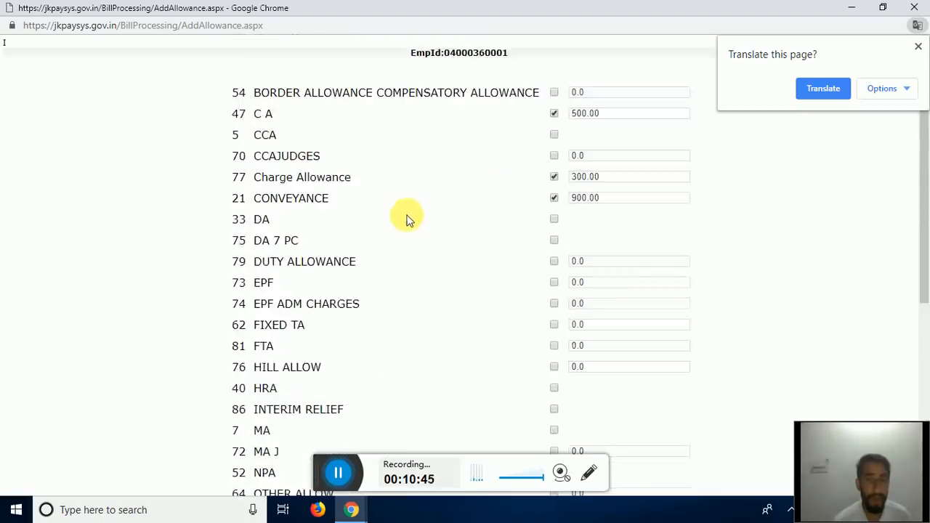
scroll(545, 137, "down", 1)
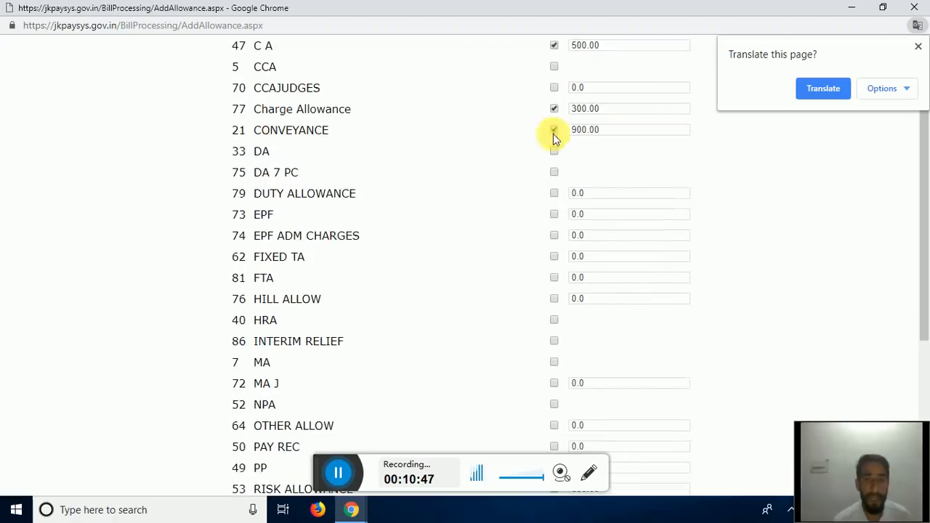
left_click(623, 129)
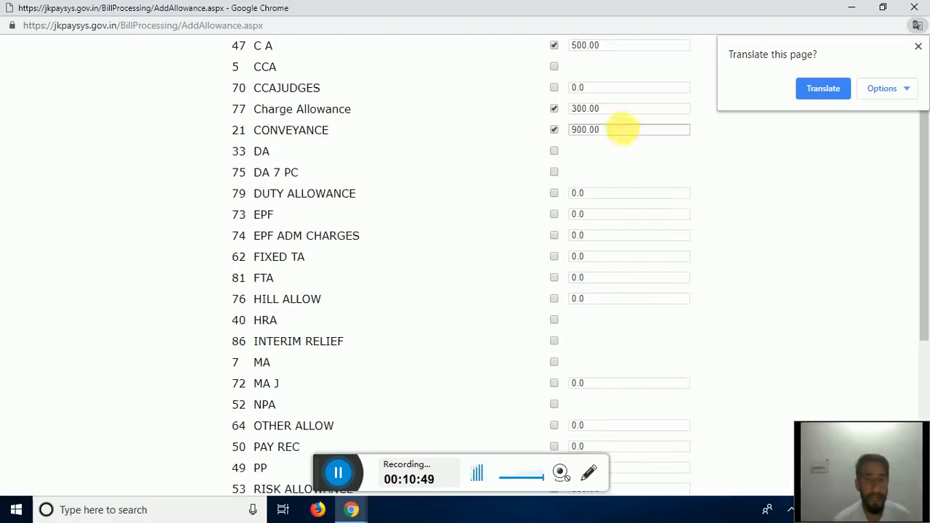
left_click(554, 131)
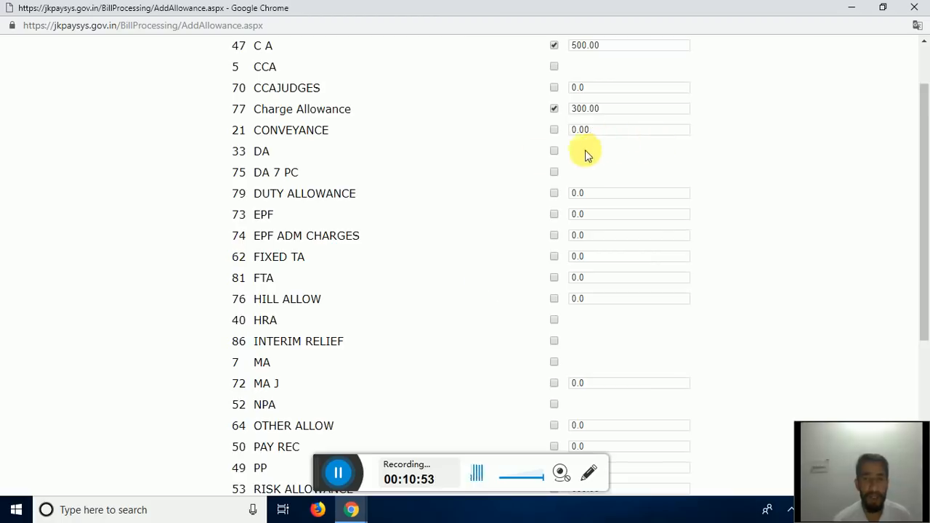
- Tick the DA, HRA and MA allowances and untick Risk Allowance, leaving Special Pay at 60
scroll(533, 159, "down", 1)
scroll(478, 169, "down", 3)
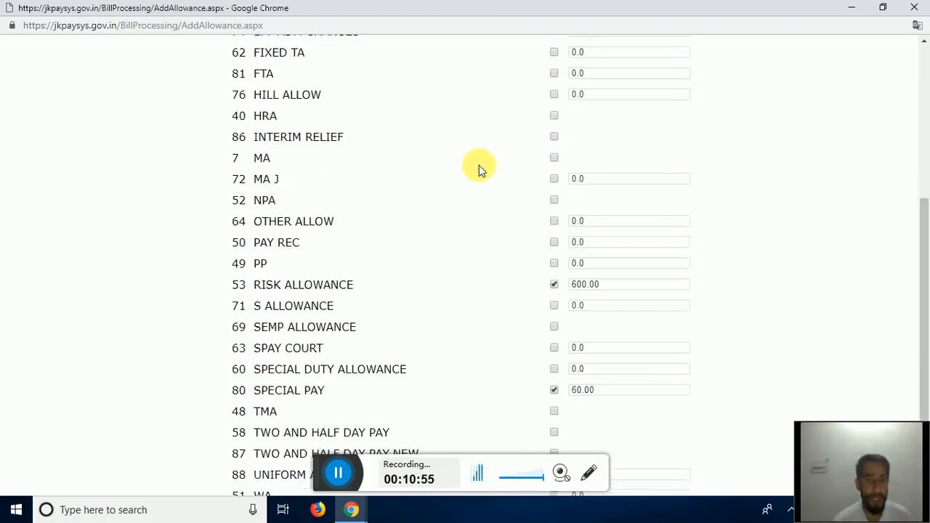
scroll(478, 163, "up", 5)
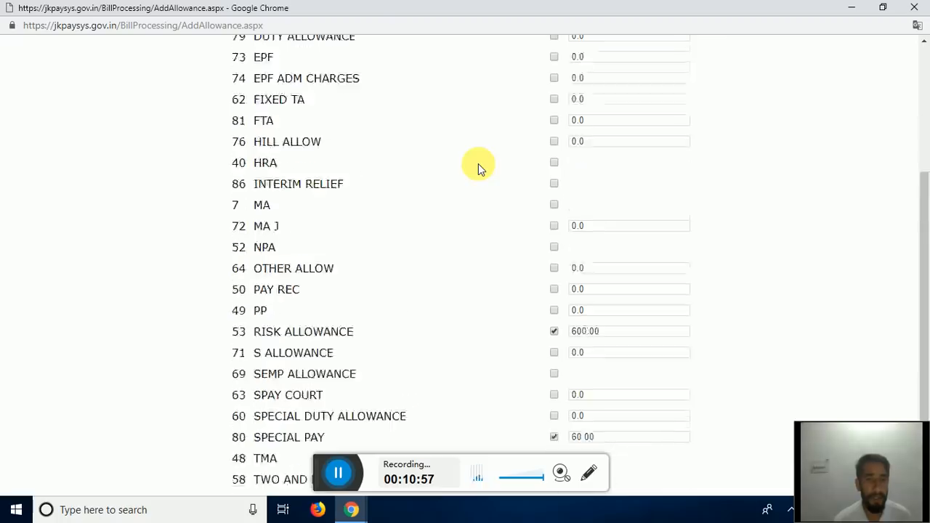
left_click(552, 220)
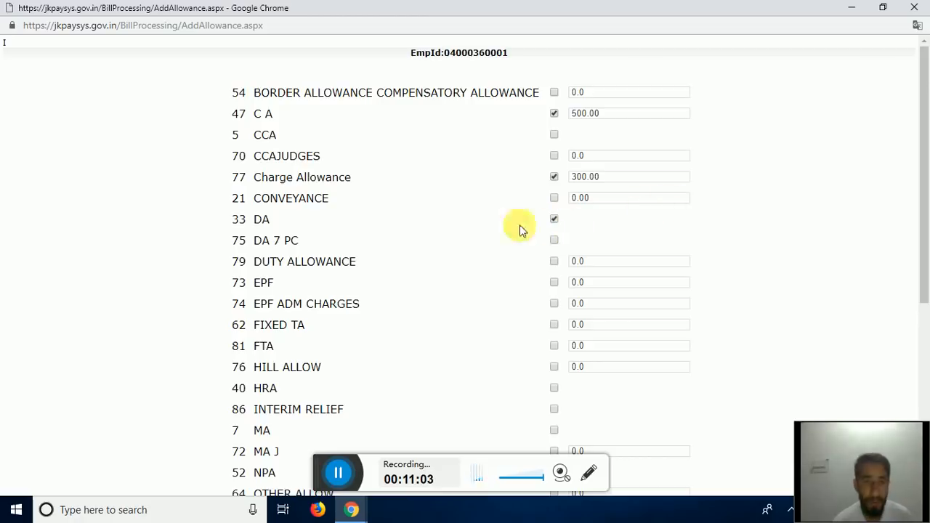
scroll(475, 215, "down", 2)
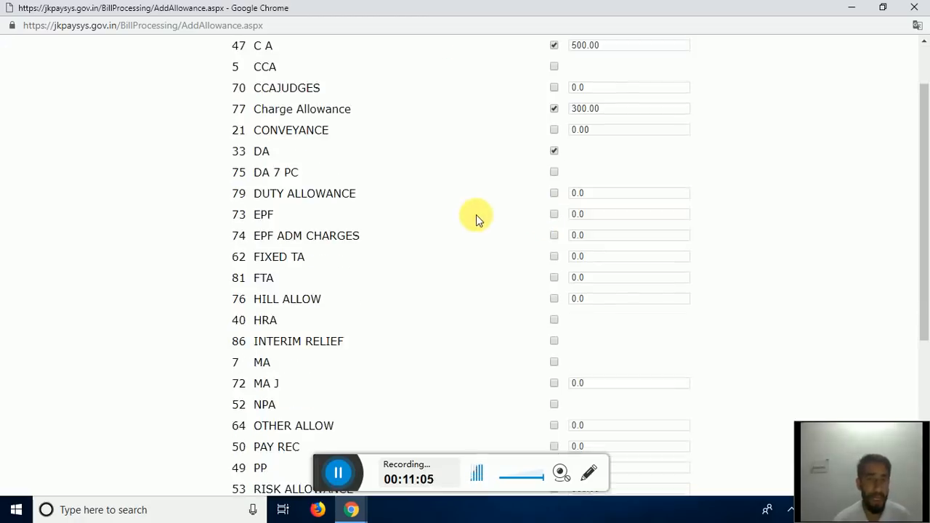
left_click(555, 252)
scroll(649, 261, "down", 1)
scroll(648, 262, "down", 1)
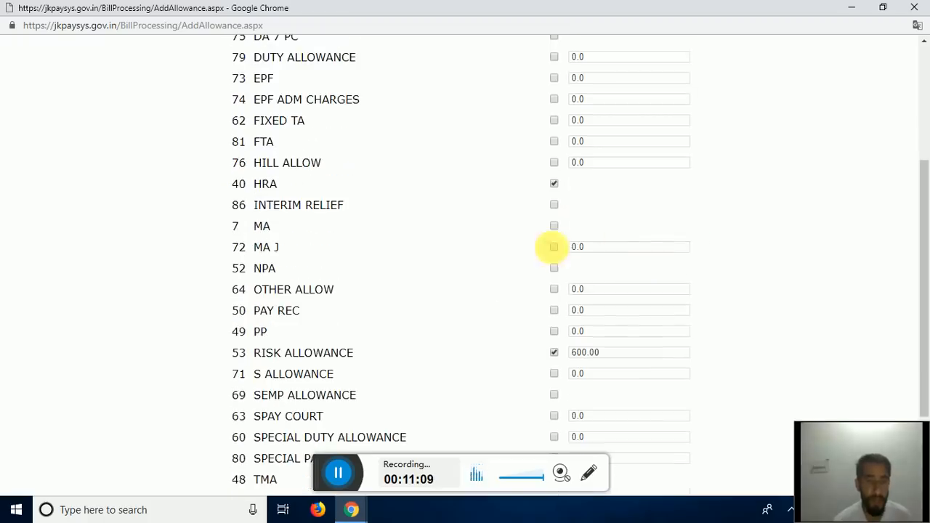
left_click(554, 227)
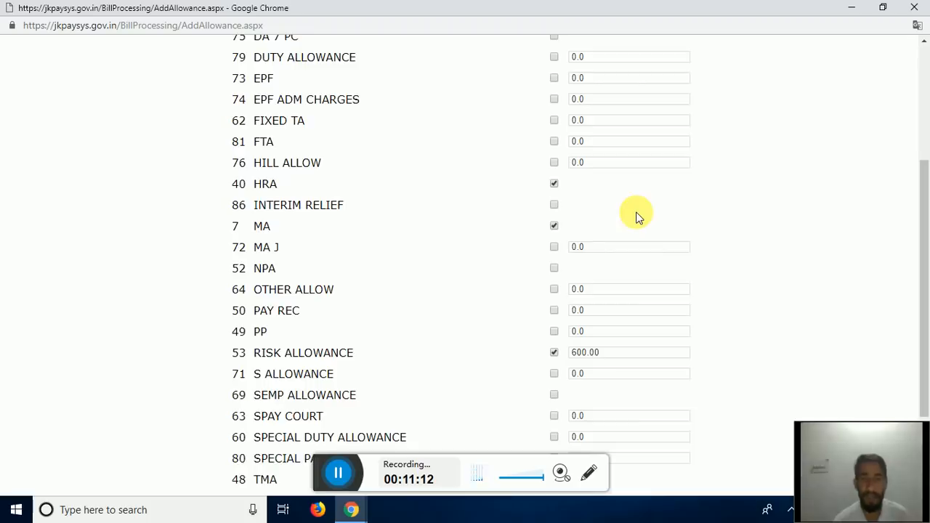
scroll(637, 217, "down", 3)
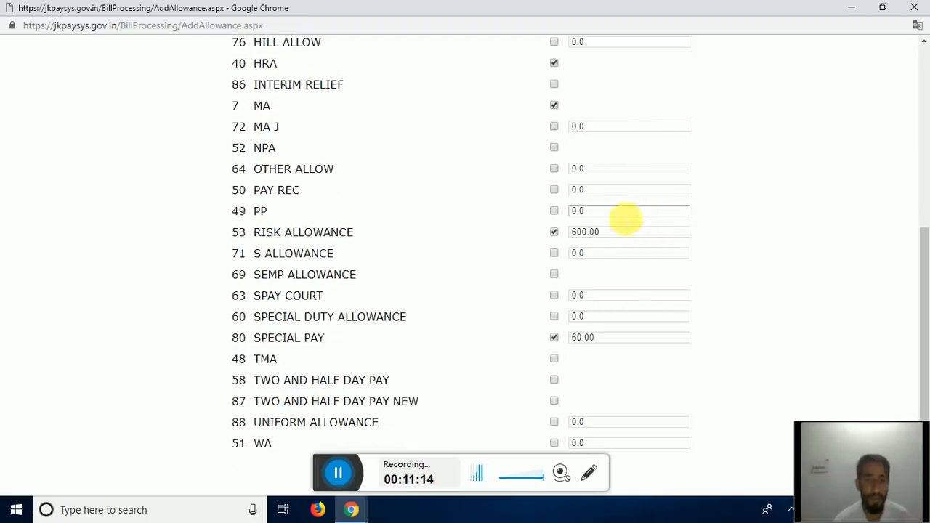
left_click(555, 232)
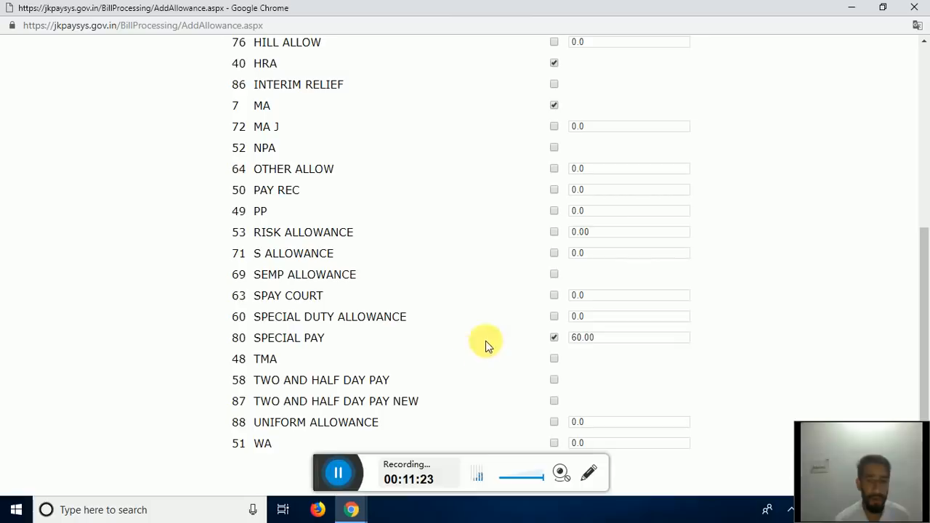
left_click_drag(323, 470, 112, 445)
- Submit the allowances, giving DA 6439, HRA 4293, MA 300 and total allowances 11892
left_click(465, 471)
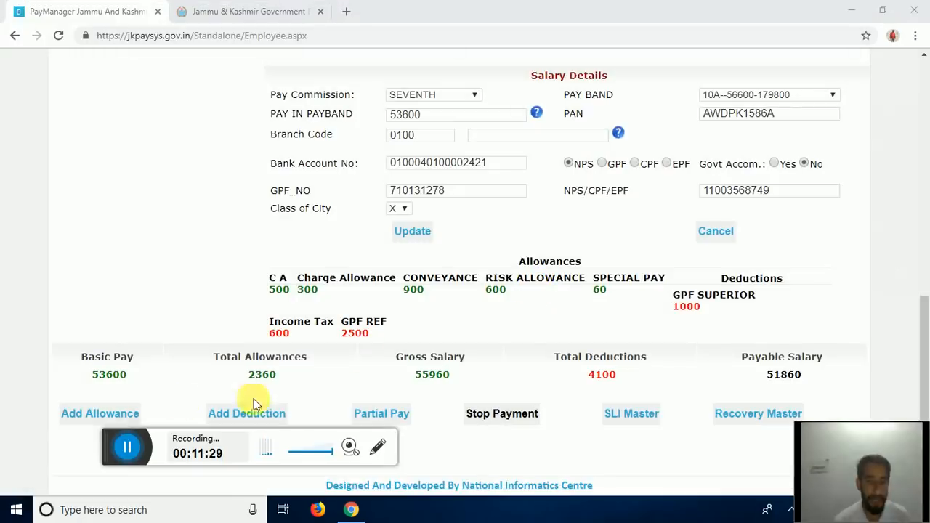
left_click_drag(112, 445, 317, 461)
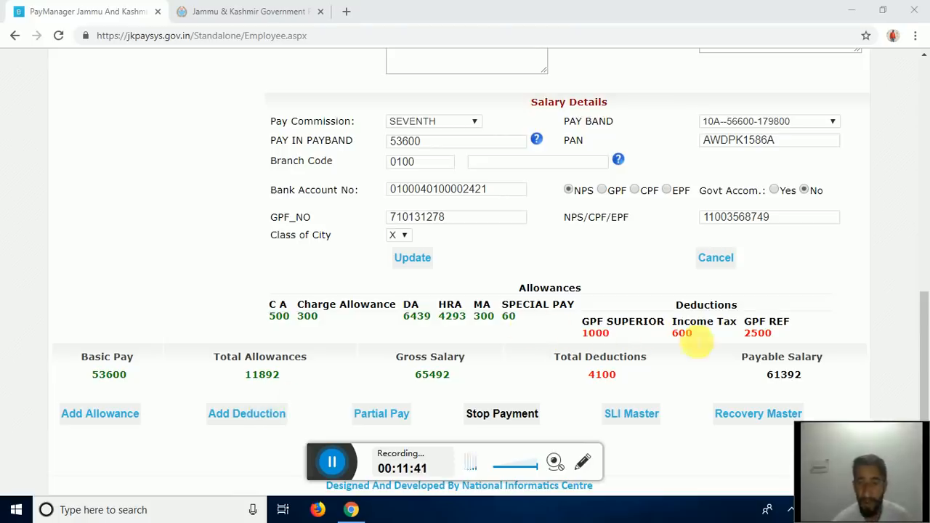
- Tick NPS SUB in the deduction list next to GPF SUPERIOR and Income Tax, then submit
left_click(235, 422)
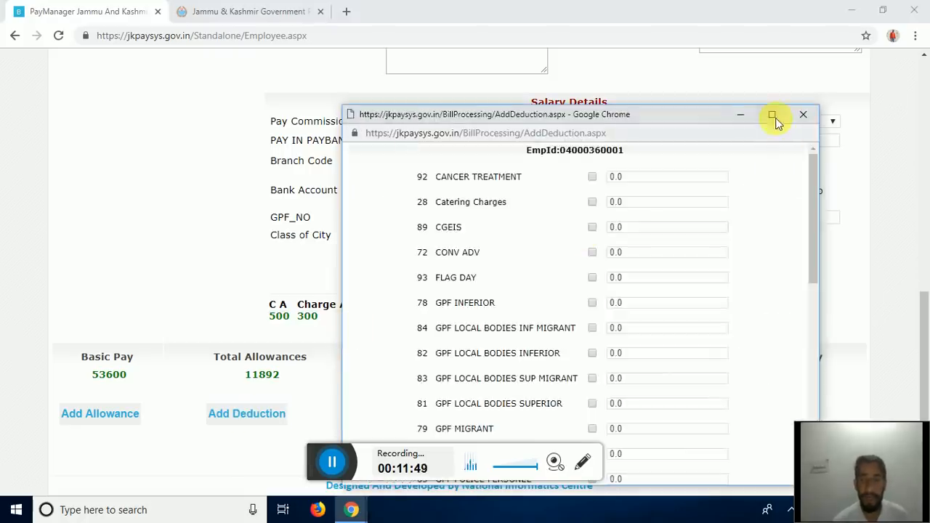
left_click(773, 114)
scroll(370, 222, "down", 5)
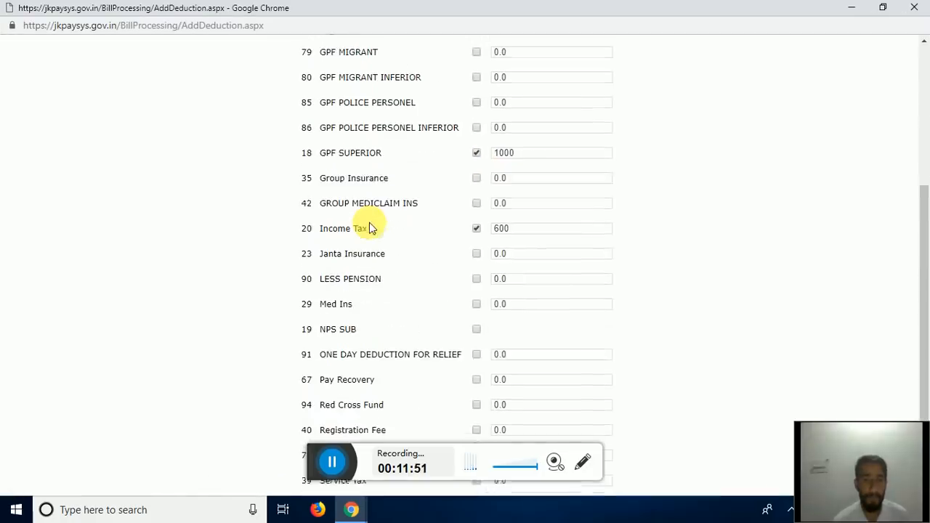
left_click(508, 151)
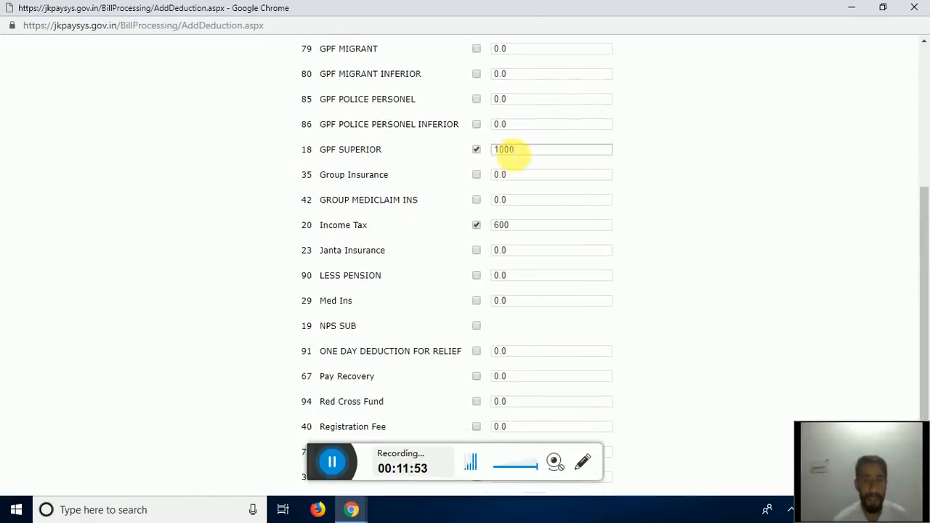
scroll(508, 164, "down", 1)
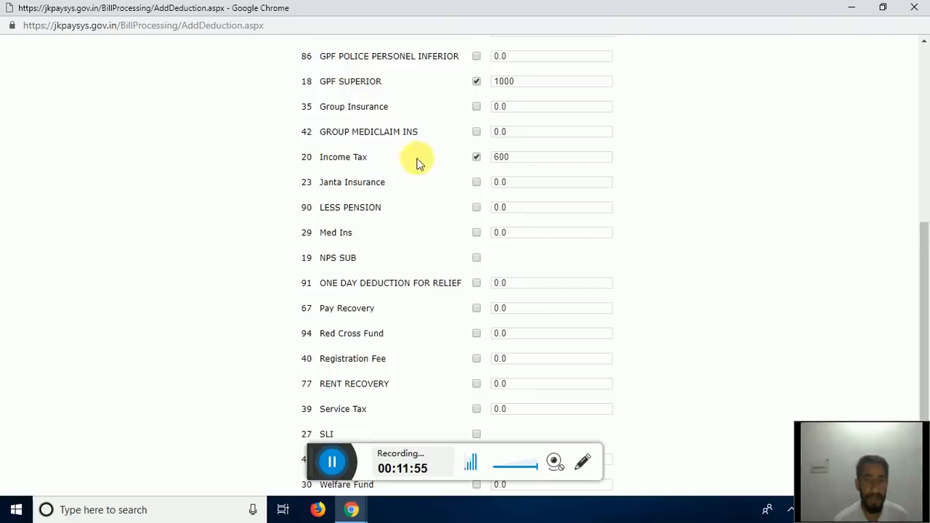
scroll(494, 218, "down", 1)
scroll(485, 236, "down", 1)
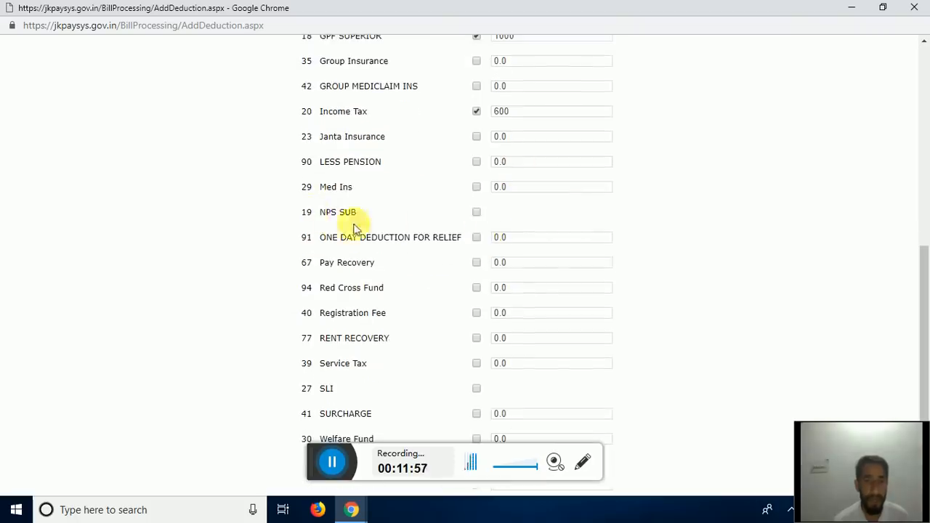
left_click(476, 212)
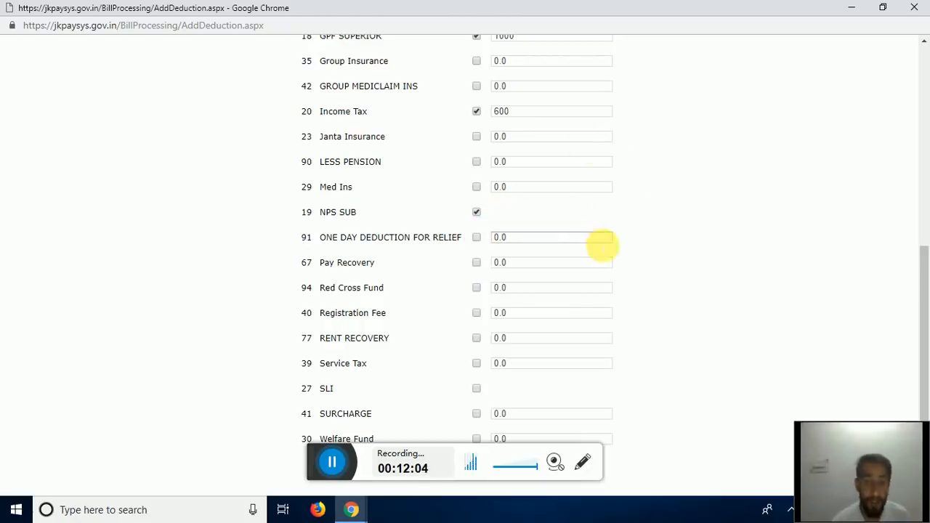
left_click_drag(317, 462, 82, 436)
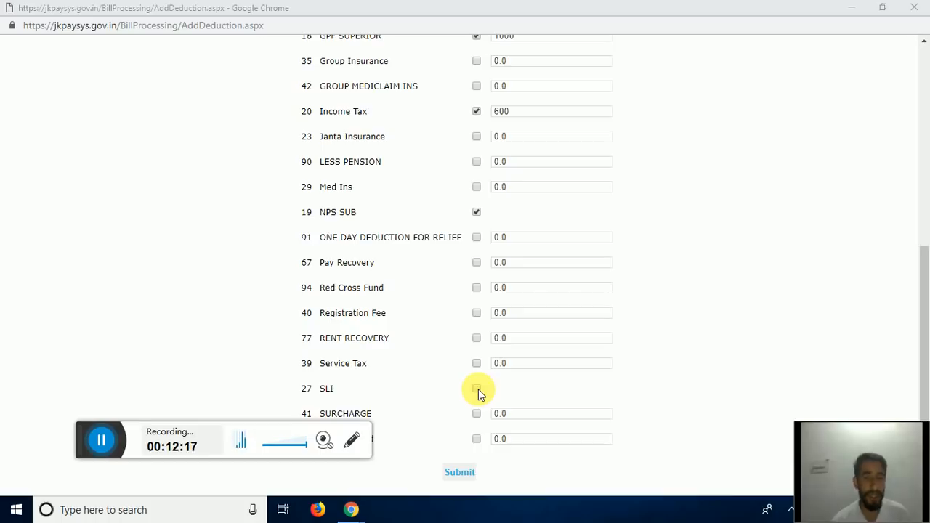
left_click(460, 474)
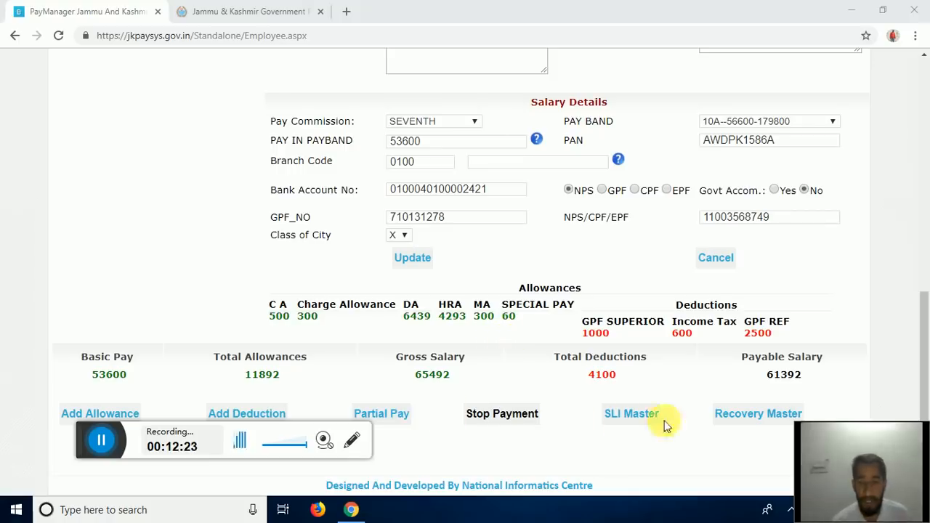
- Add the SLI deduction, bringing deductions to NPS SUB 6010 plus SLI, totalling 10110
left_click(629, 417)
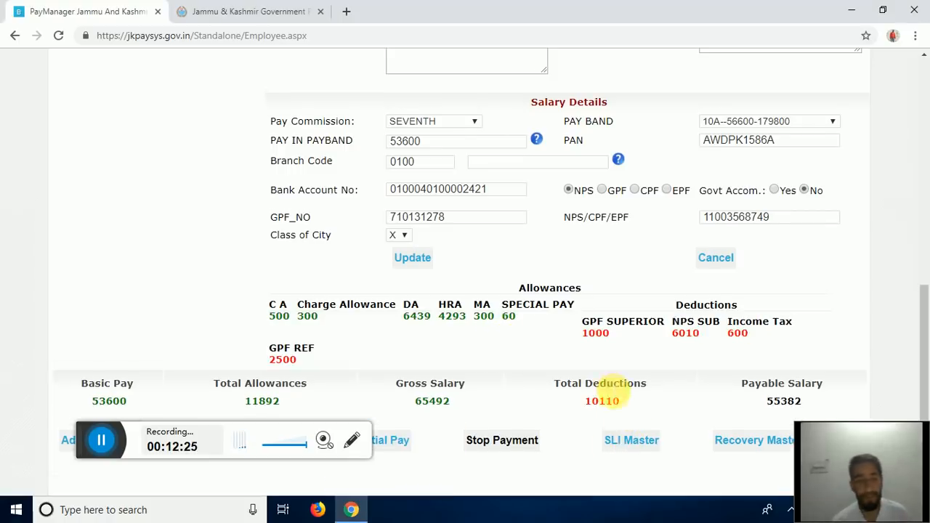
scroll(610, 391, "down", 1)
scroll(637, 421, "up", 5)
scroll(635, 420, "down", 5)
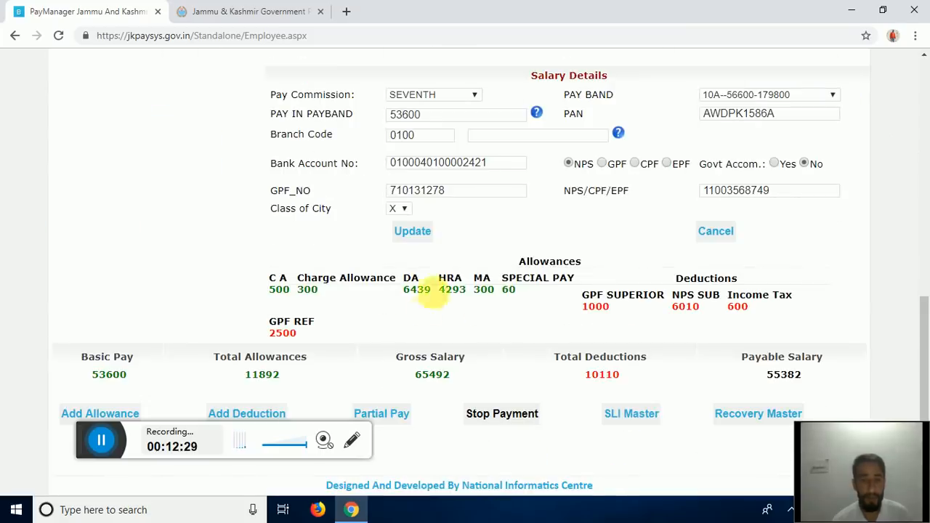
left_click_drag(82, 438, 262, 463)
left_click(247, 418)
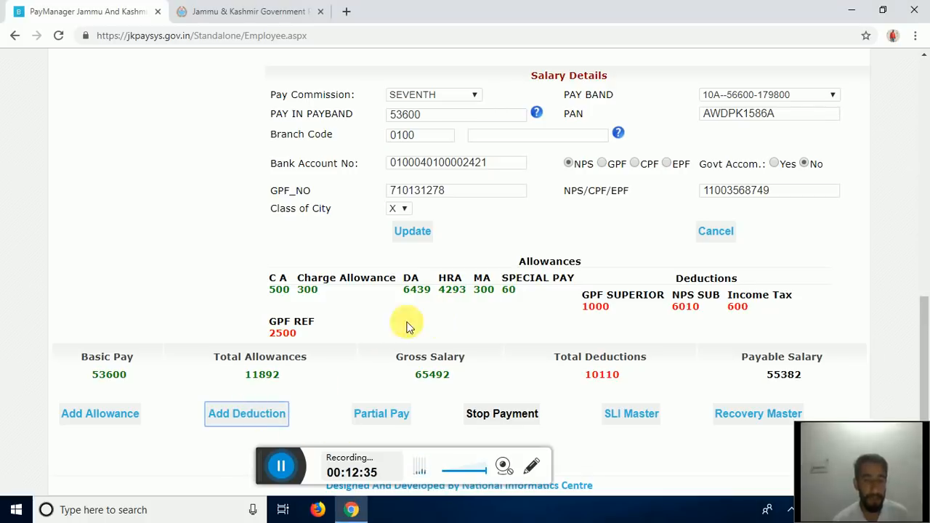
scroll(593, 293, "down", 6)
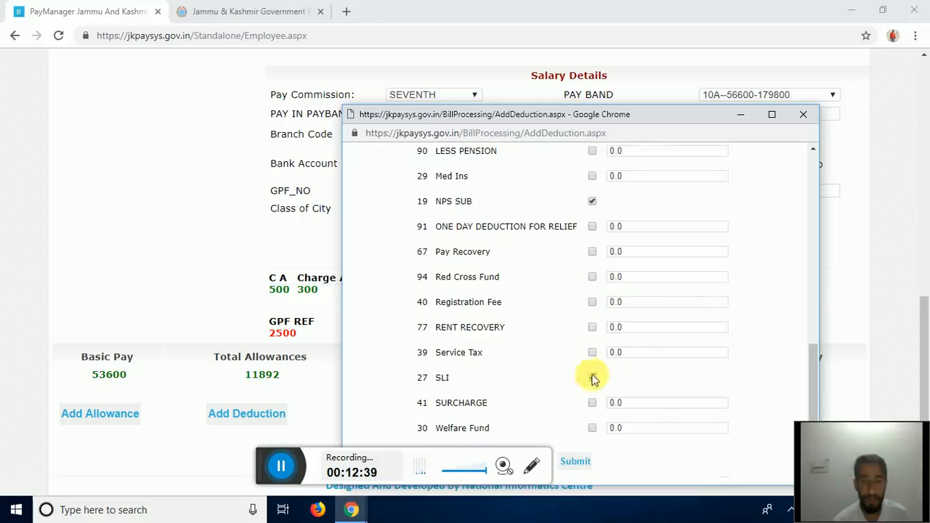
left_click(593, 378)
left_click(575, 463)
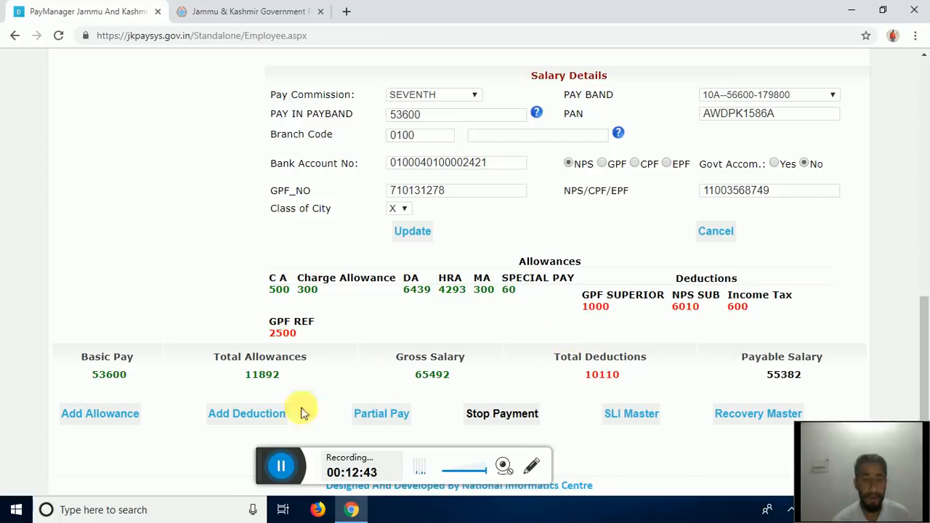
left_click(629, 413)
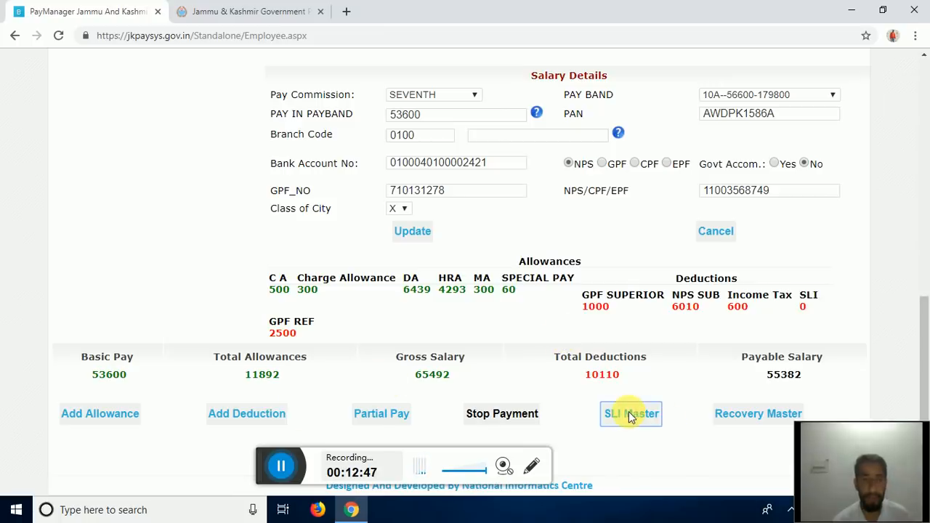
- Register an SLI policy with its policy number, amount 75, starting 04/12/2019
left_click(772, 113)
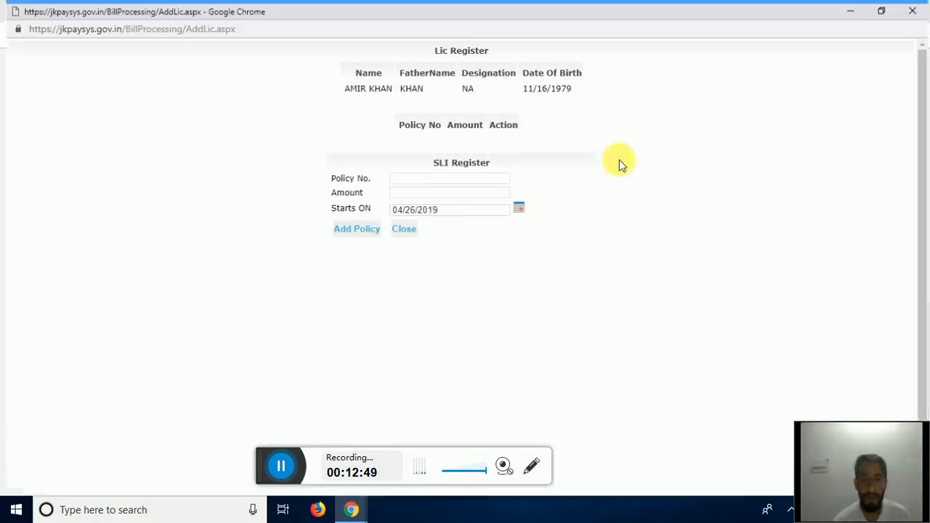
left_click(400, 177)
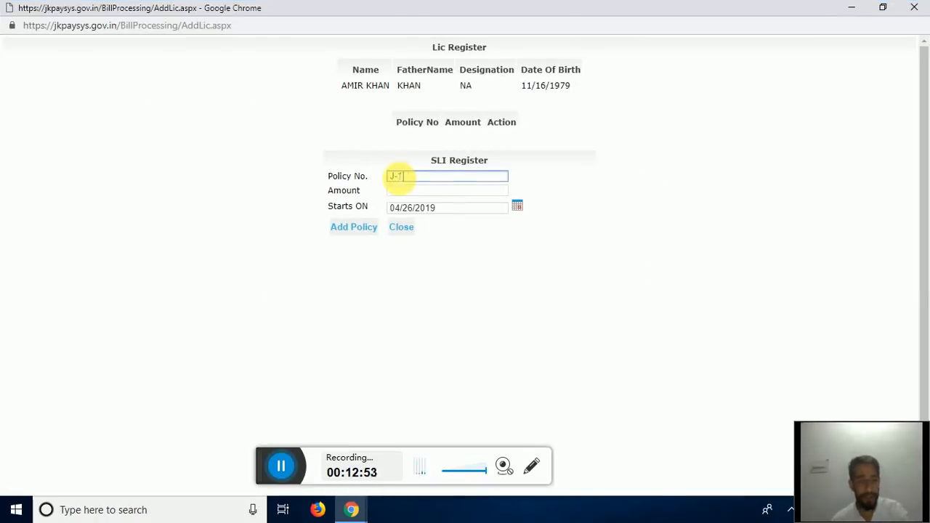
type("J-123456")
left_click(409, 190)
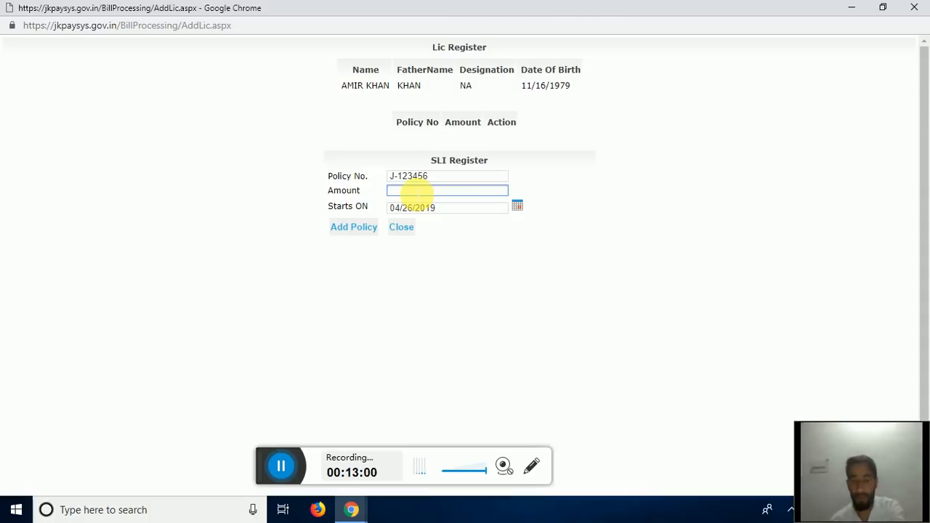
left_click(517, 205)
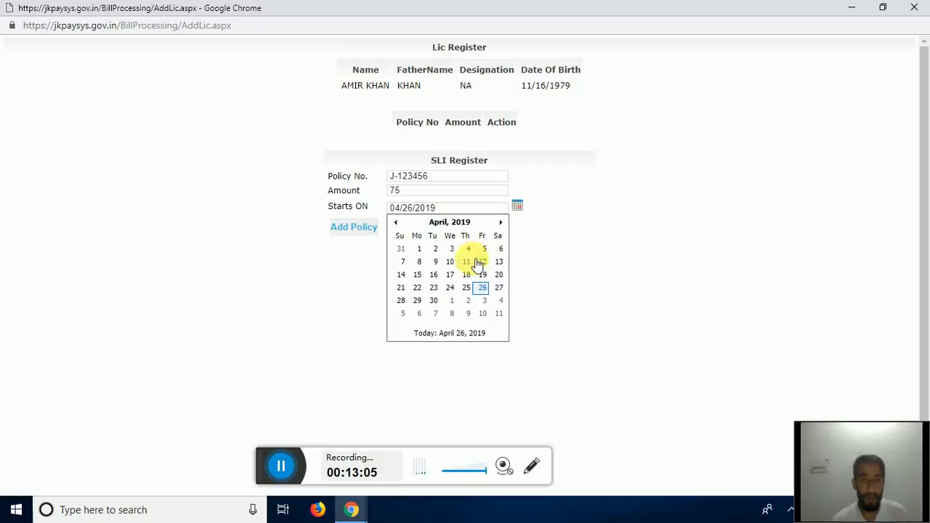
left_click(490, 263)
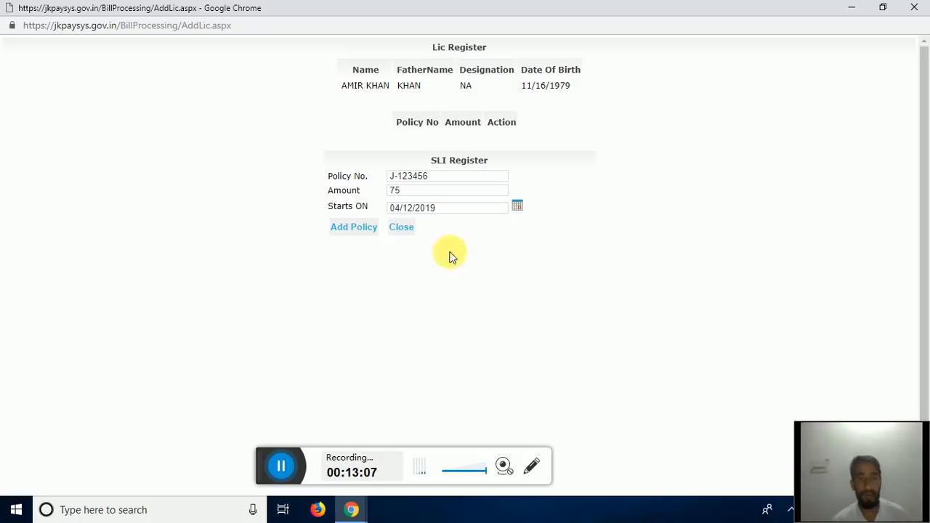
left_click(354, 230)
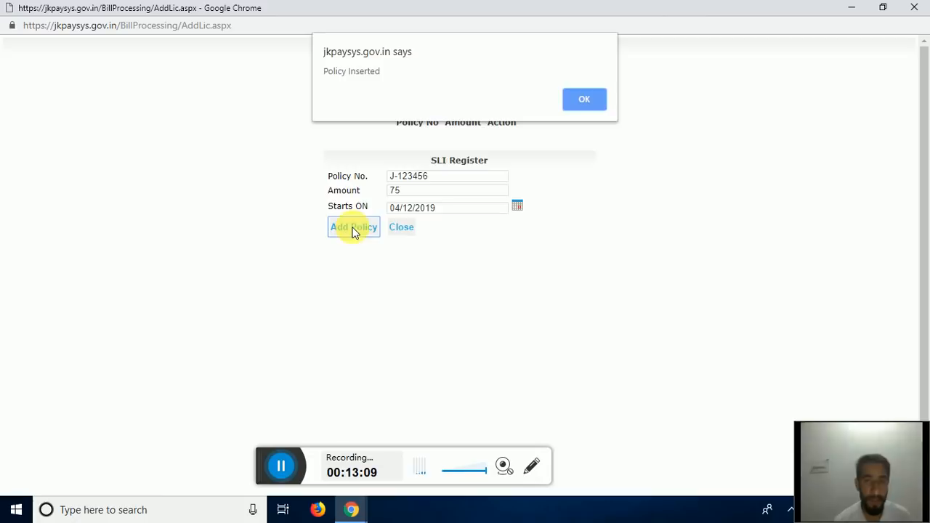
left_click(592, 100)
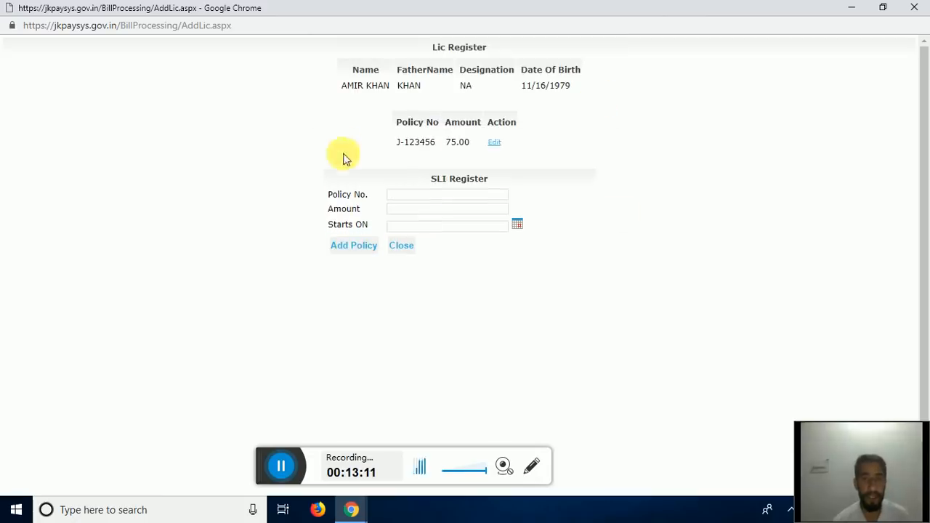
scroll(511, 267, "down", 1)
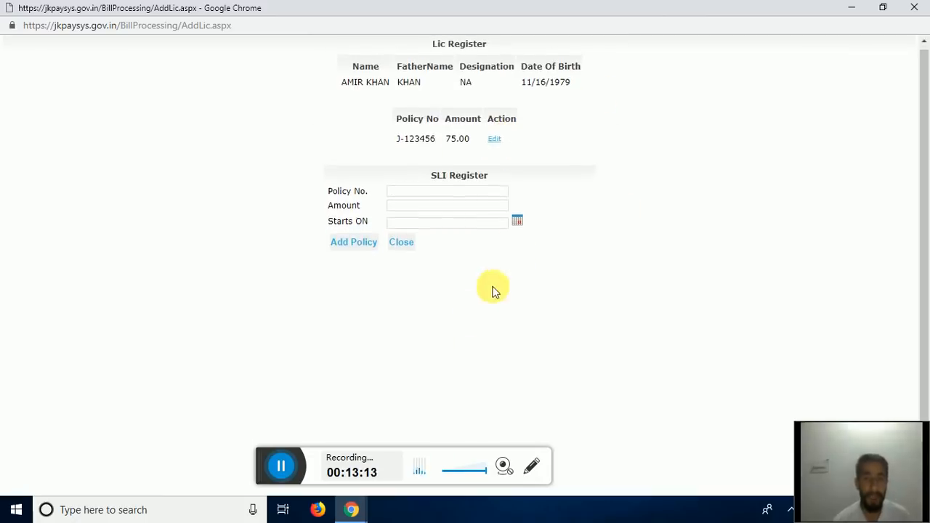
left_click_drag(265, 463, 109, 430)
scroll(409, 293, "up", 1)
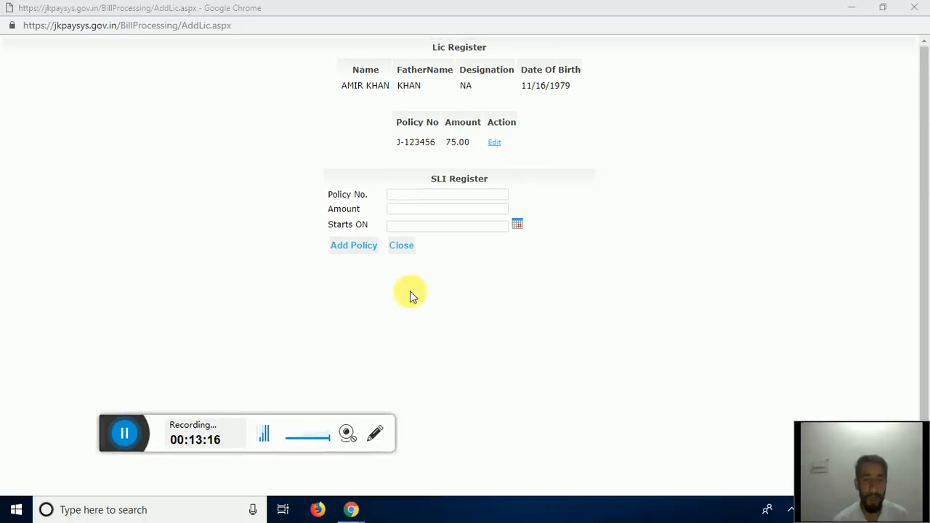
- Close the SLI register, check the new SLI deduction of 75, and open Recovery Master
left_click(401, 245)
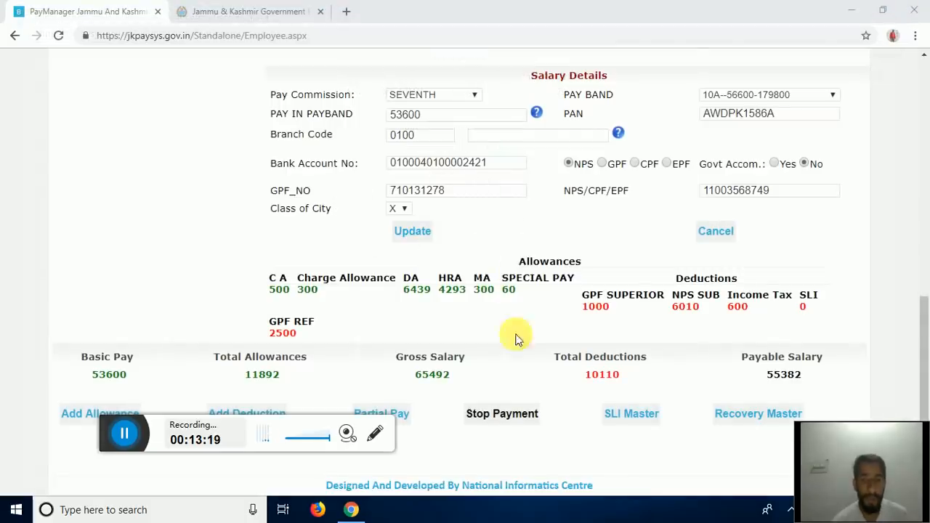
scroll(484, 348, "up", 1)
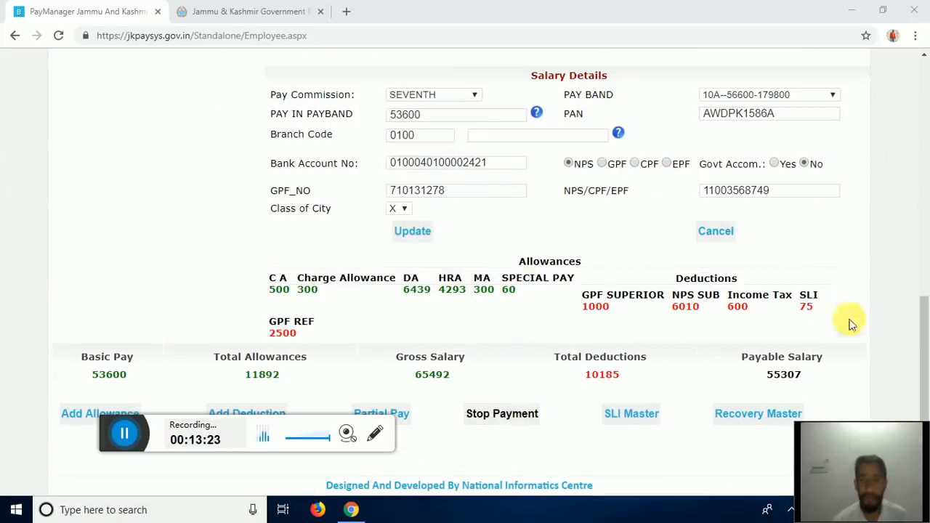
mouse_move(816, 312)
left_mouse_down()
mouse_move(795, 312)
mouse_move(814, 316)
left_mouse_up()
left_click(811, 314)
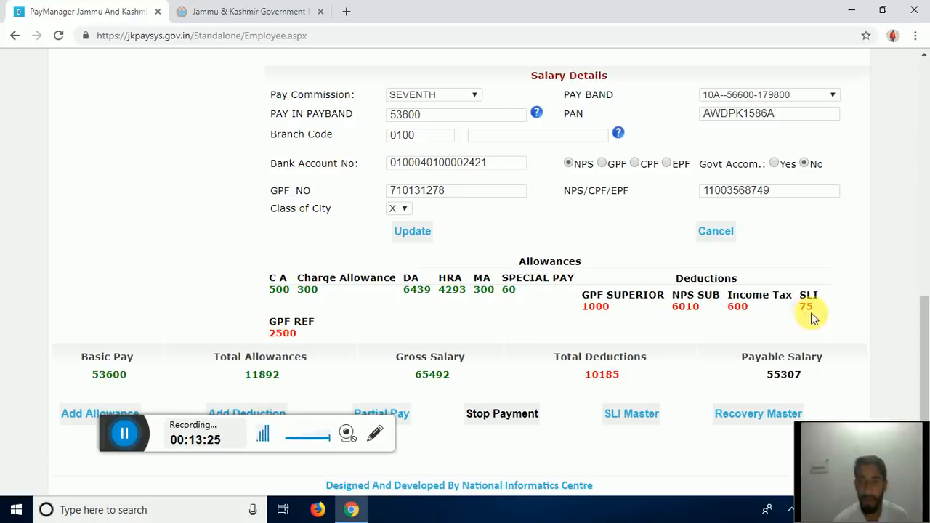
left_click_drag(109, 437, 226, 472)
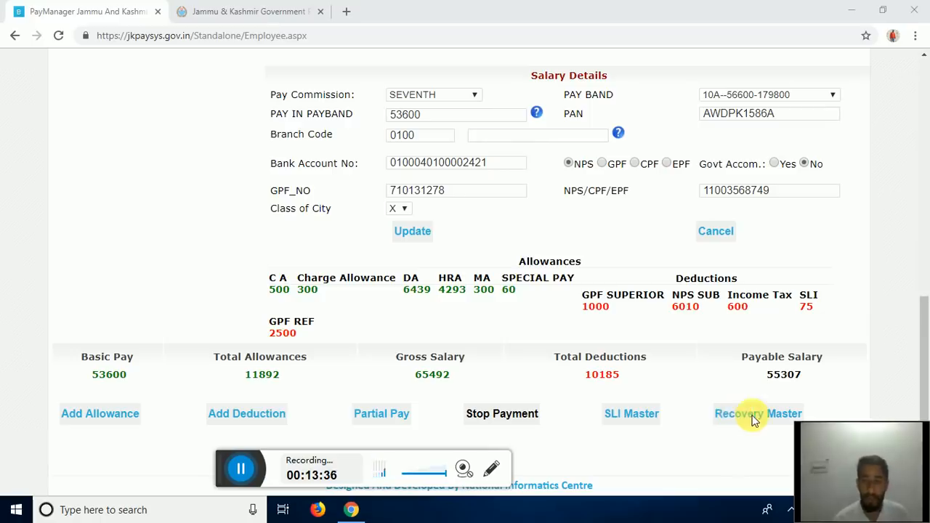
left_click_drag(231, 469, 325, 470)
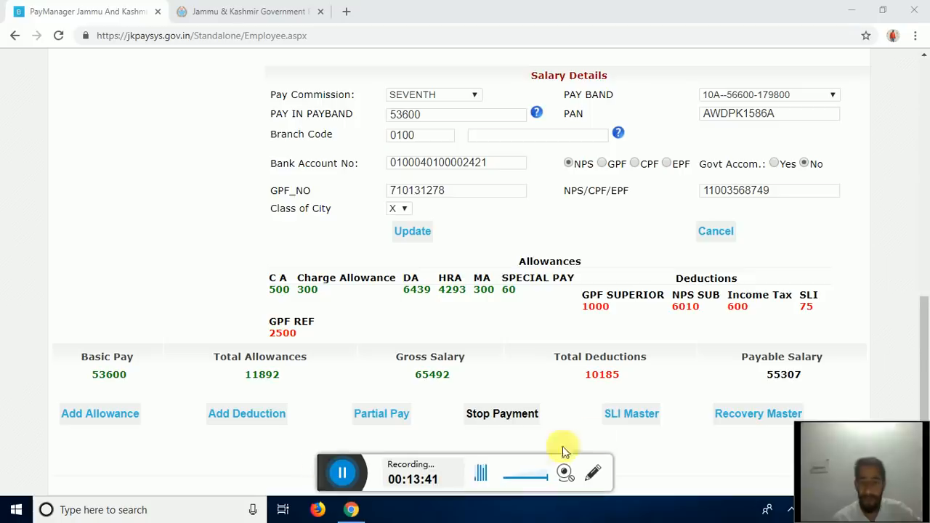
left_click(753, 416)
left_click(753, 416)
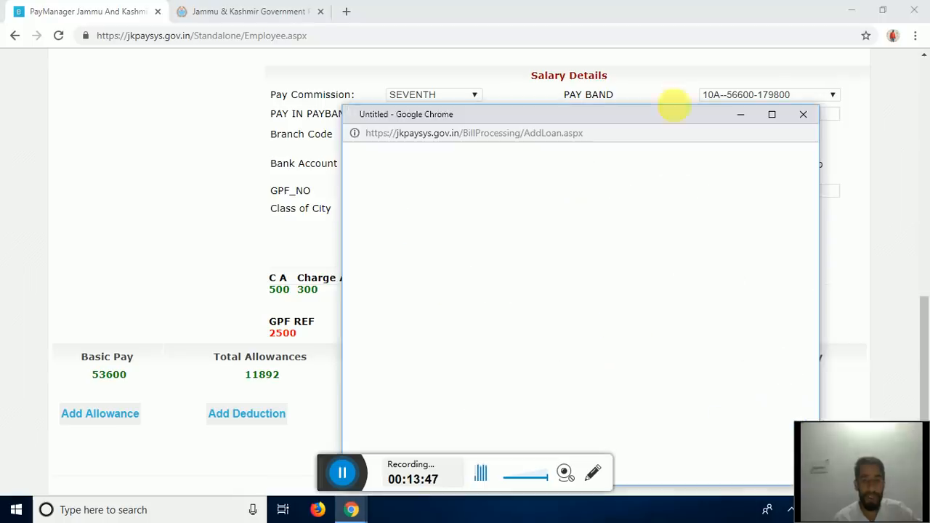
- Review the GPF REF recovery of 100000 in 40 installments of 2500, then close without adding a loan
left_click(772, 114)
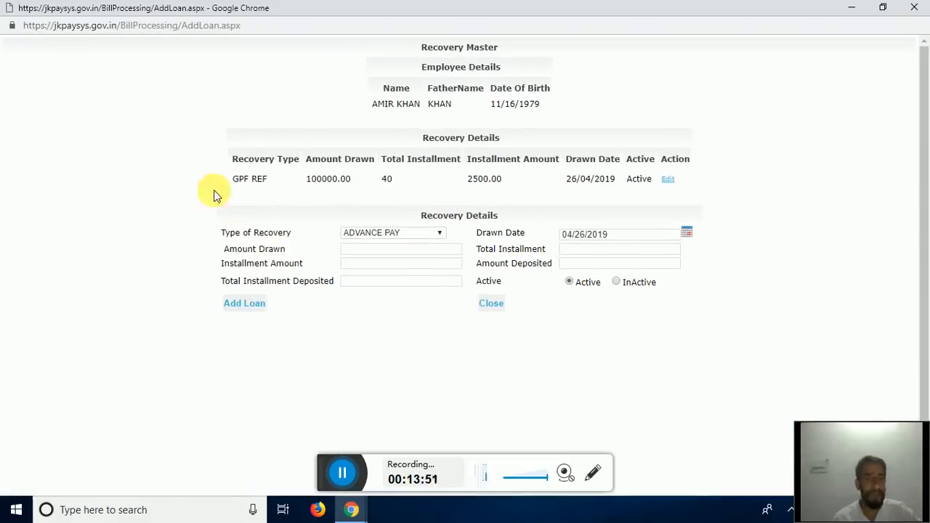
left_click(429, 234)
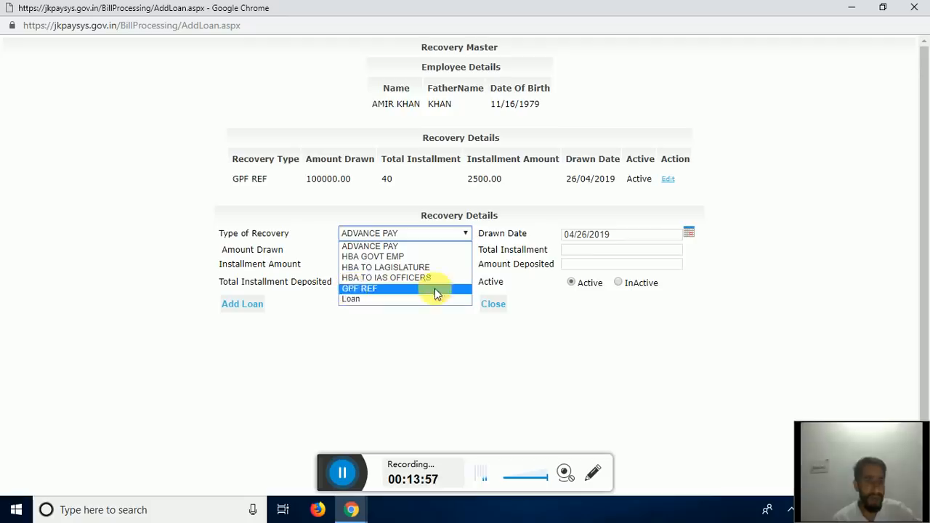
left_click(359, 289)
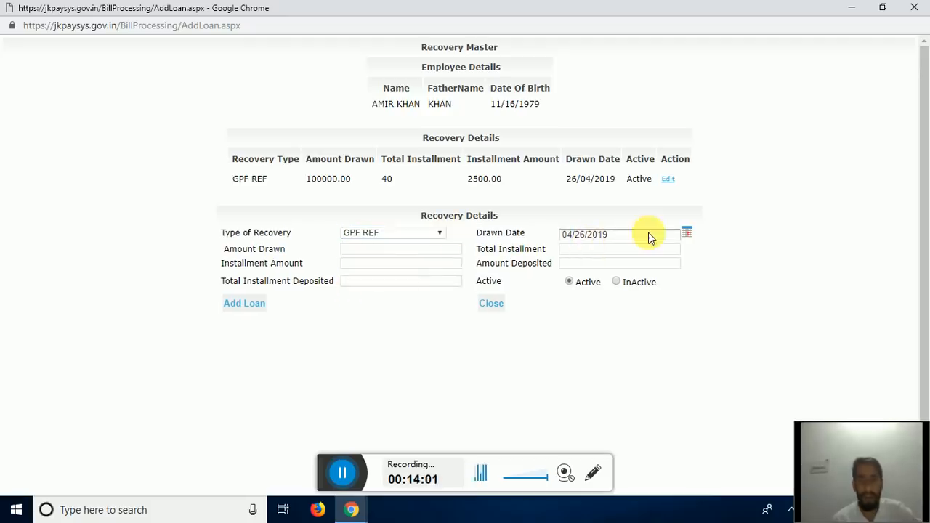
left_click(371, 255)
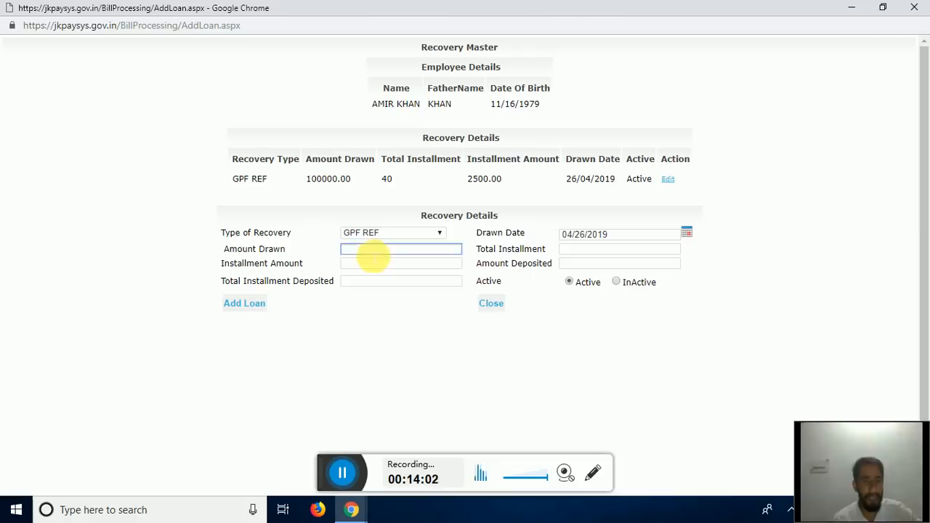
left_click(589, 250)
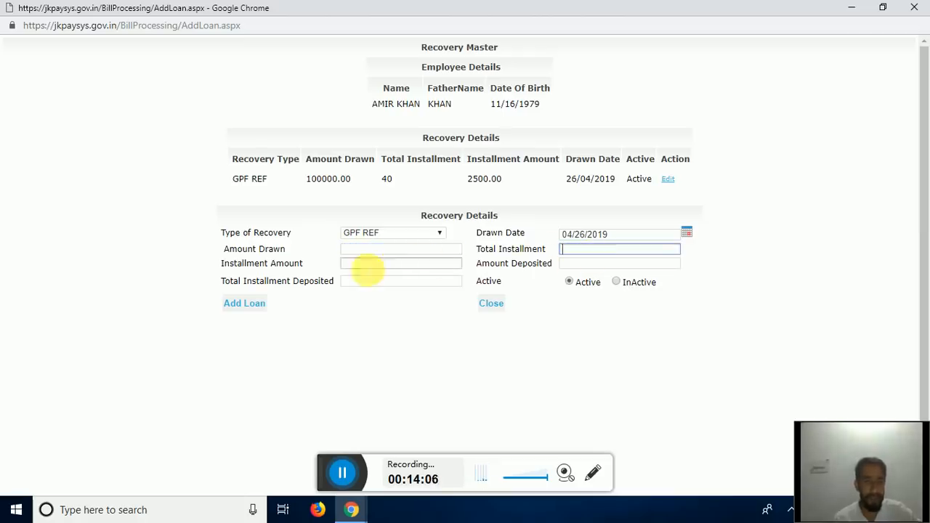
left_click(355, 266)
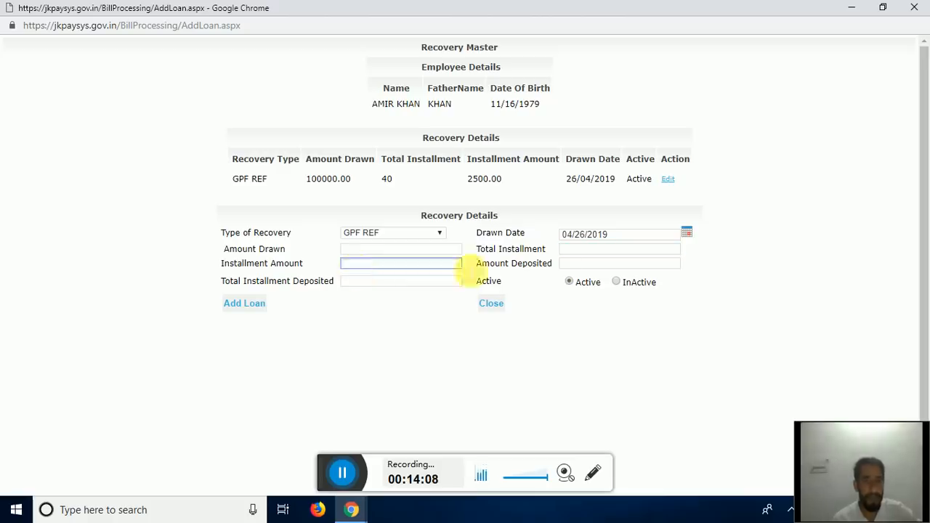
left_click(571, 266)
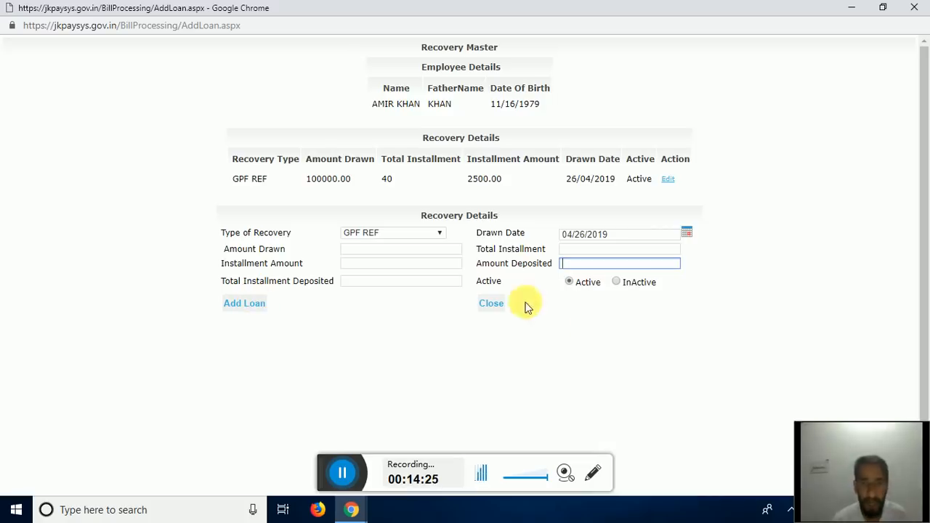
left_click(916, 7)
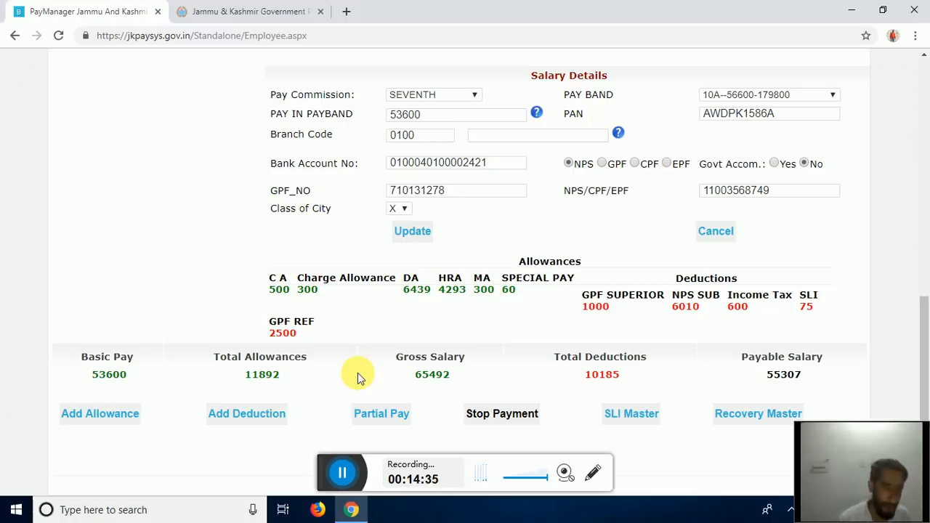
- Stop the employee's payment, entering 'REASON' as the stalling description
left_click(525, 415)
left_click(535, 131)
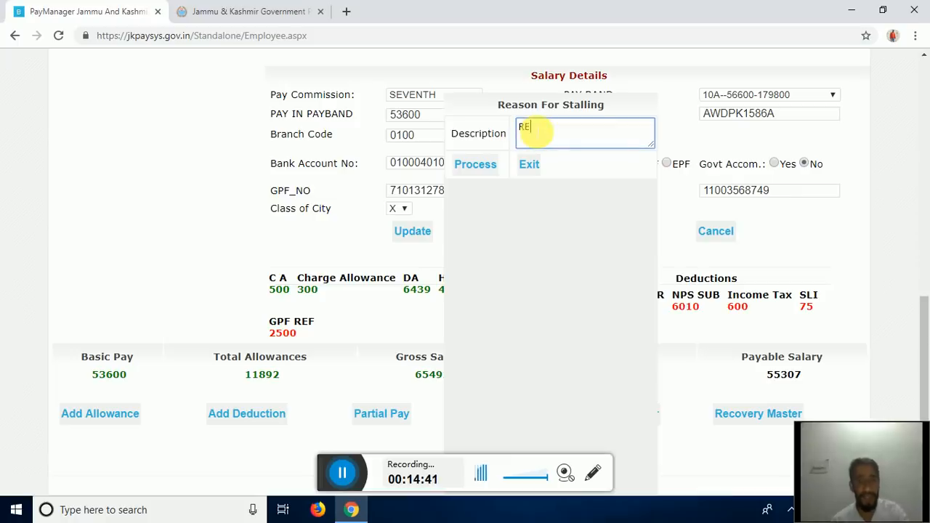
type("REASON")
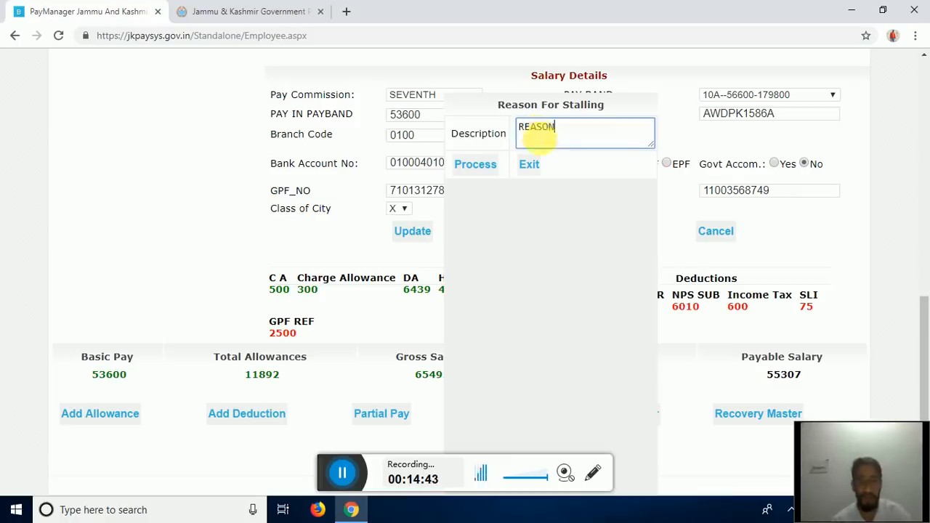
left_click(520, 167)
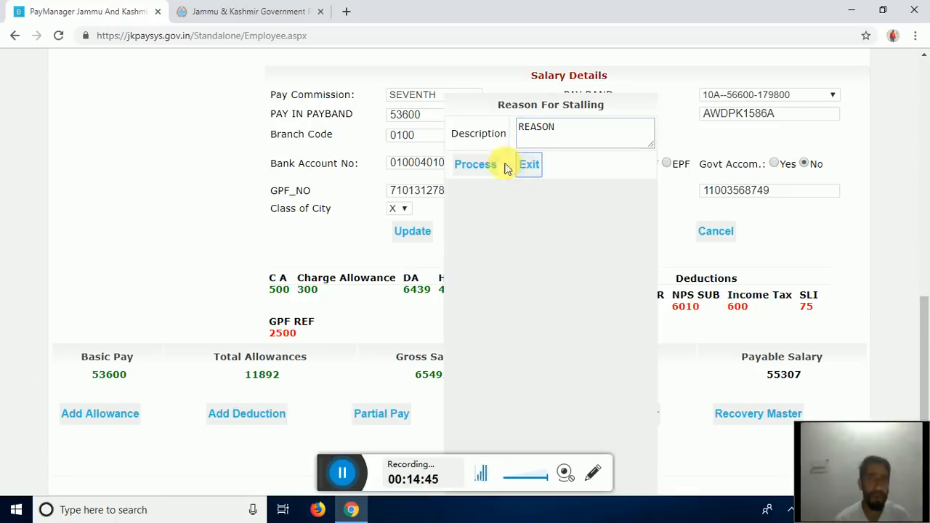
left_click(483, 165)
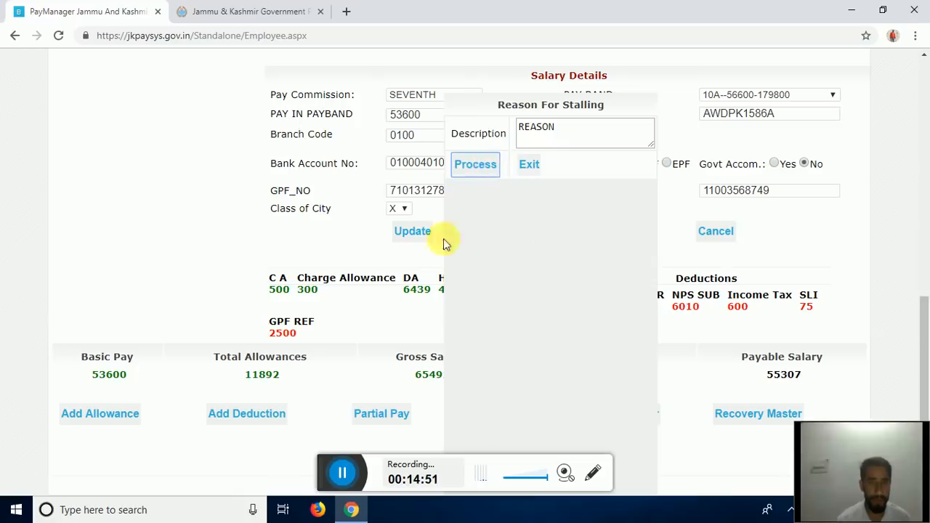
left_click(472, 163)
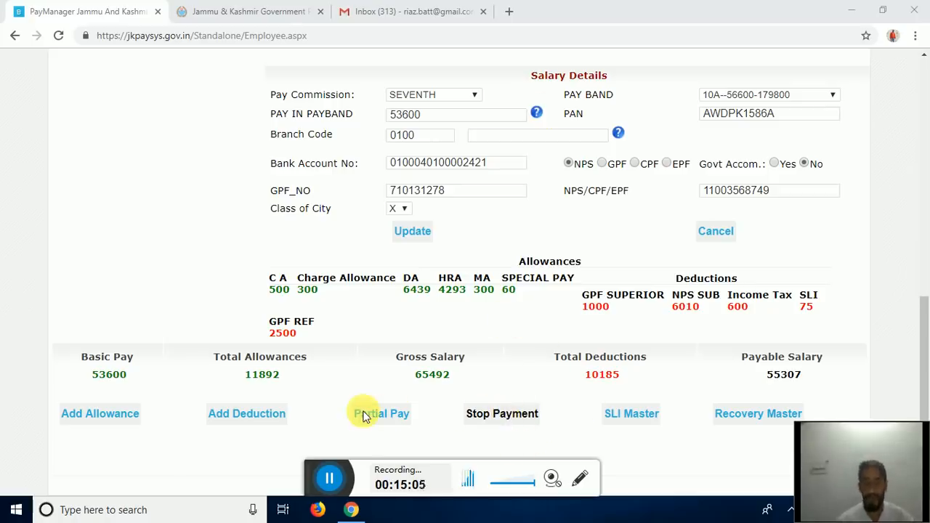
- Submit a partial pay entry for April with deductions included; it ends on an error page
left_click(403, 414)
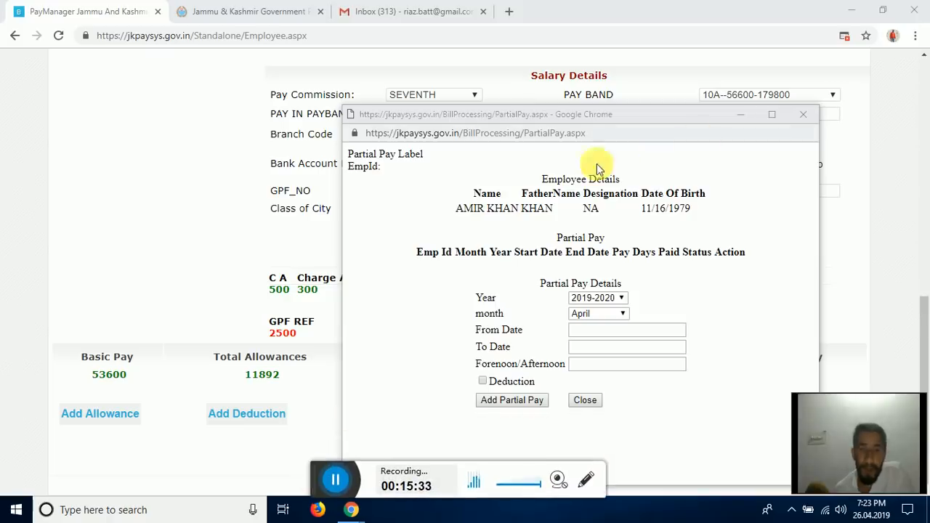
left_click(771, 114)
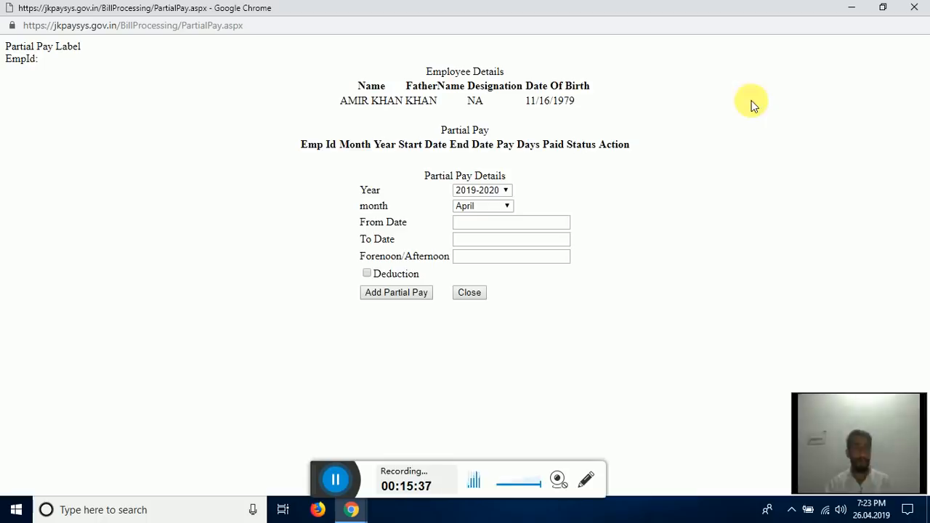
left_click(468, 208)
left_click(467, 207)
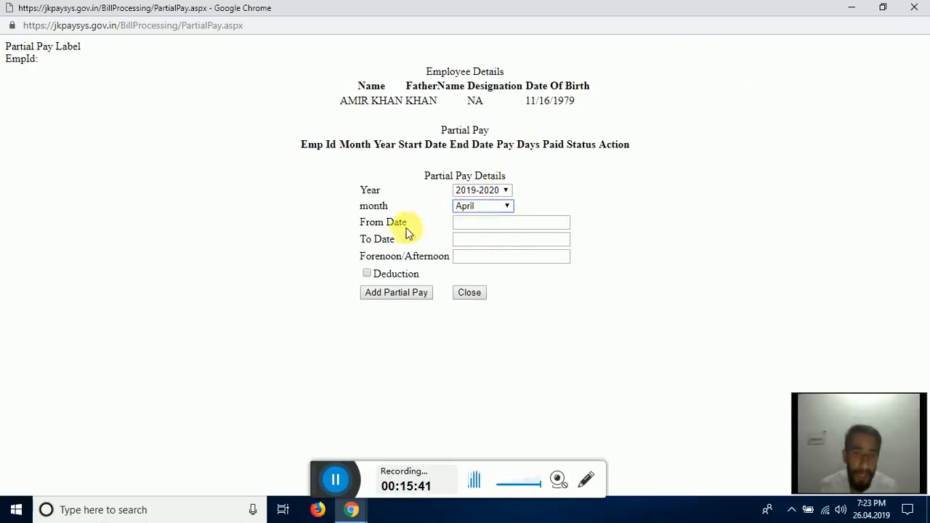
left_click(468, 223)
left_click(447, 249)
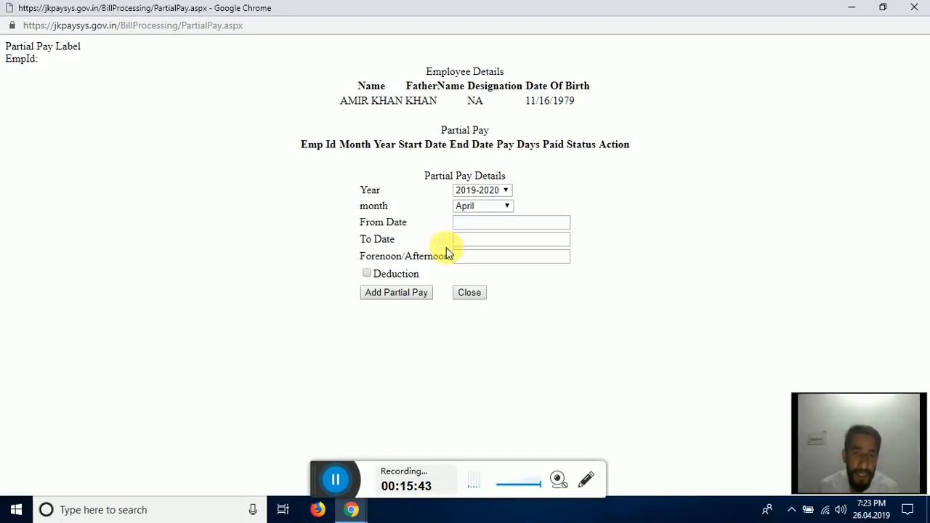
left_click(366, 275)
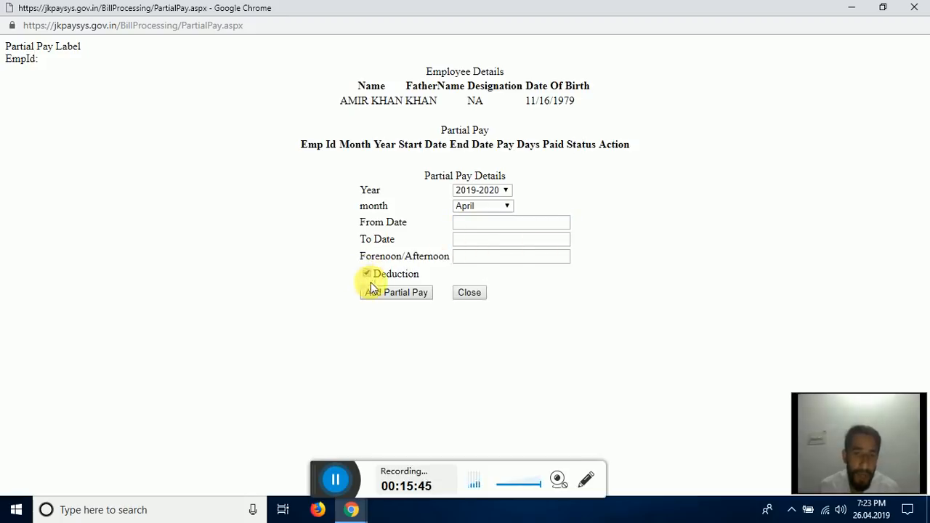
scroll(367, 171, "down", 5)
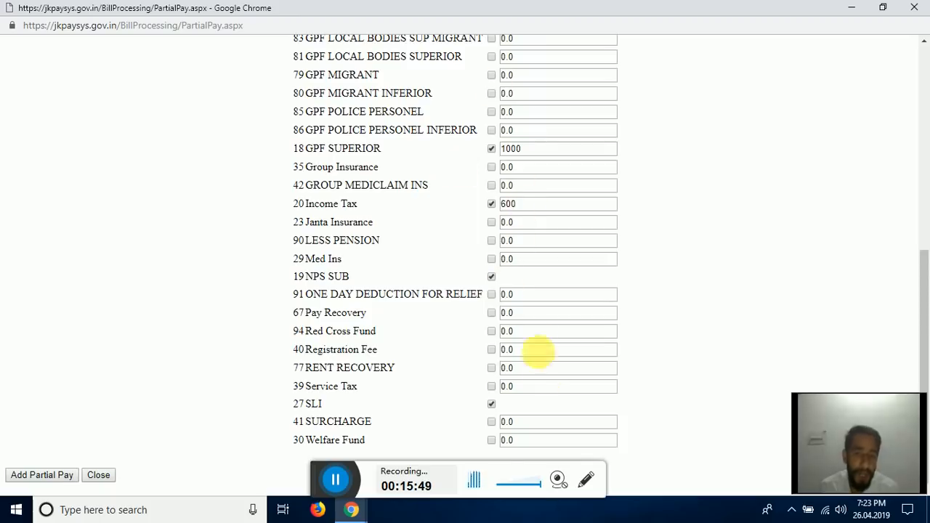
scroll(540, 210, "up", 4)
scroll(504, 313, "down", 4)
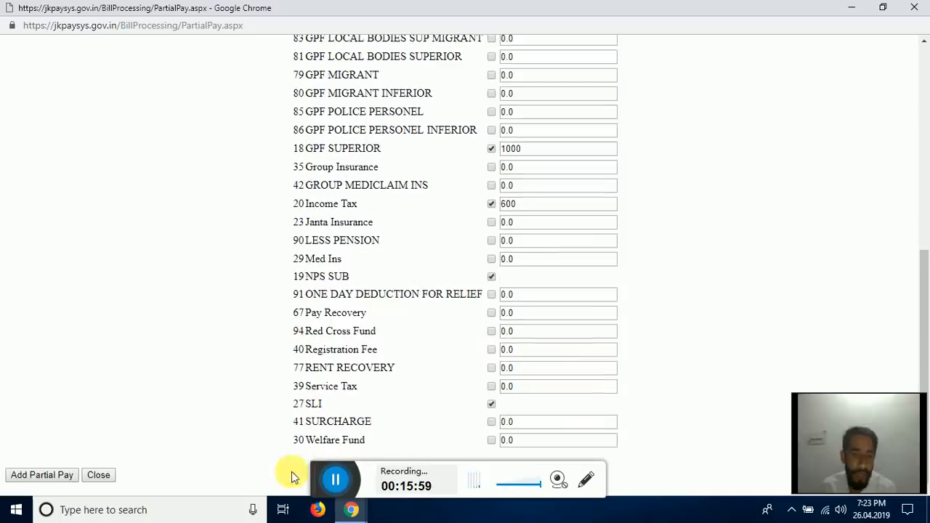
left_click(17, 480)
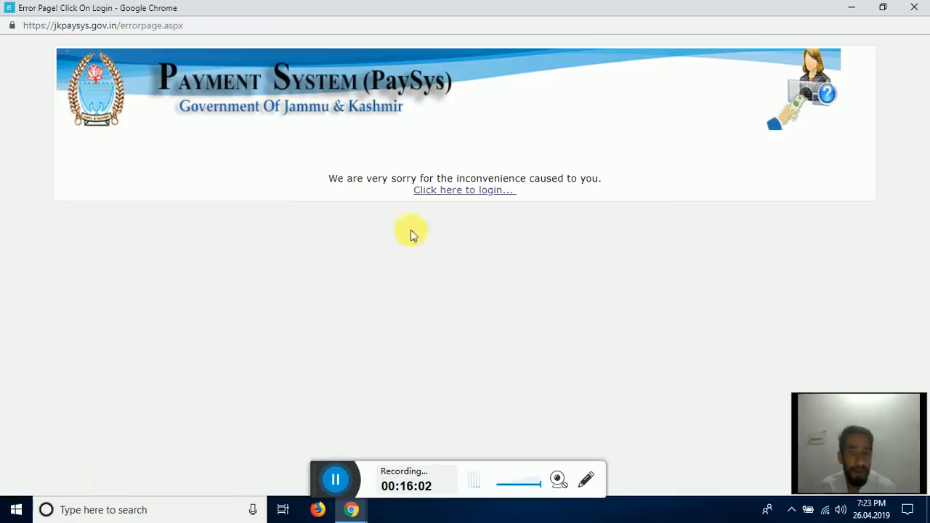
left_click(339, 482)
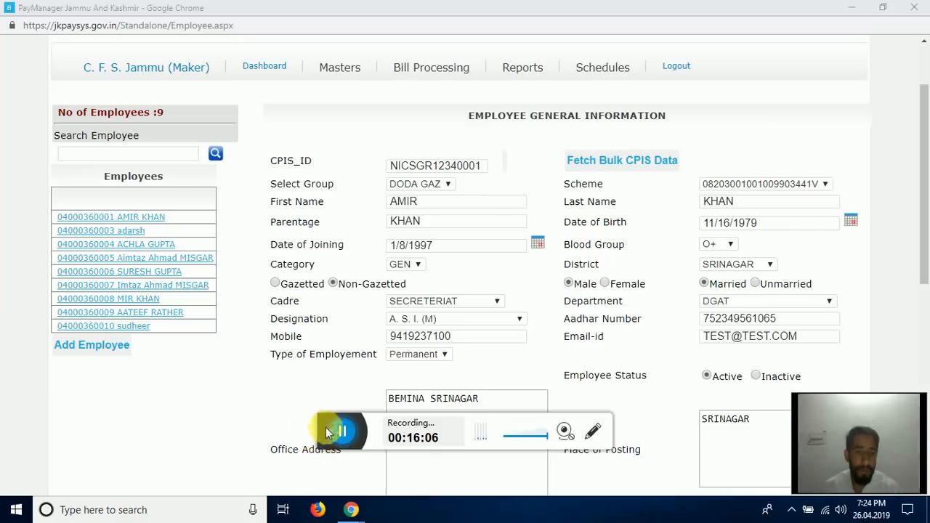
left_click_drag(322, 428, 332, 473)
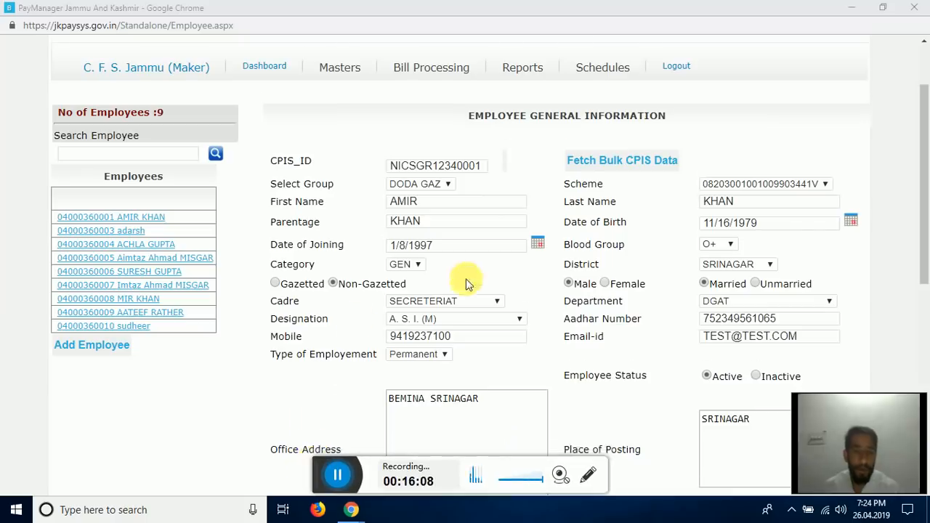
scroll(465, 282, "down", 6)
scroll(369, 266, "up", 6)
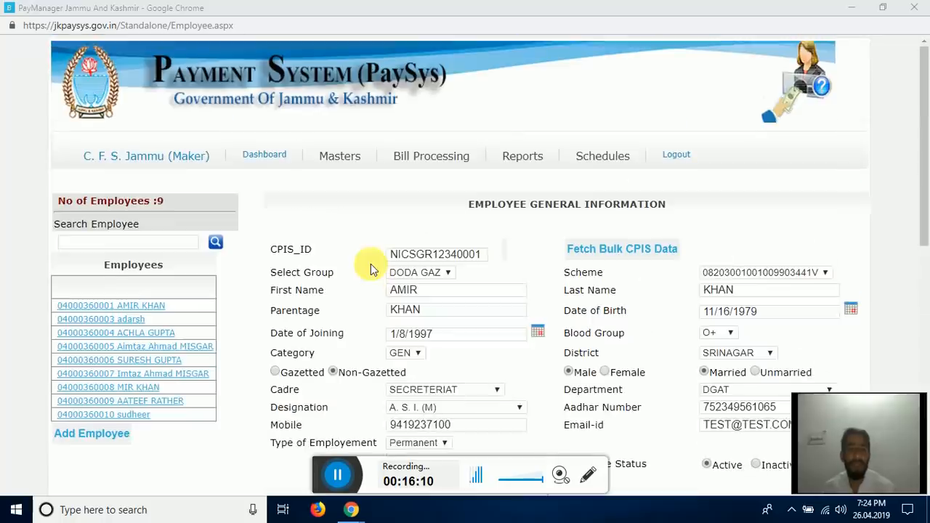
scroll(425, 240, "down", 6)
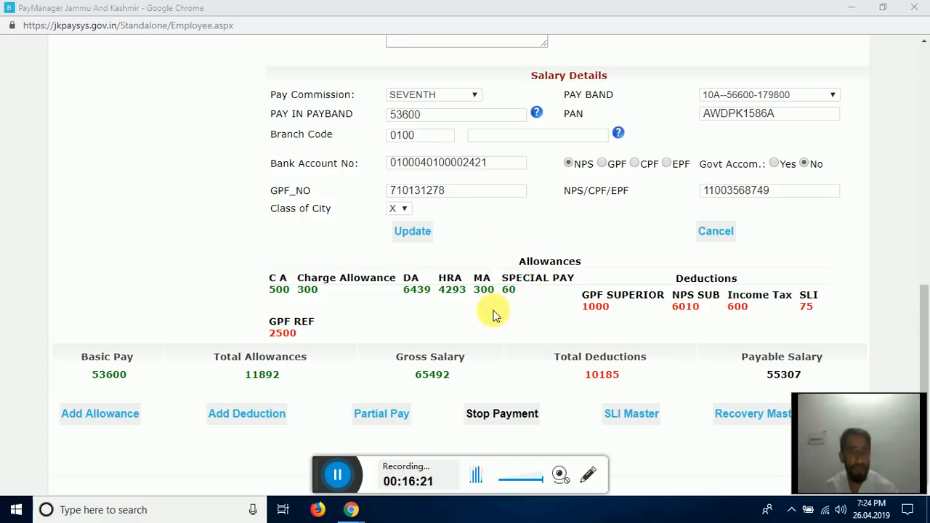
scroll(494, 311, "up", 5)
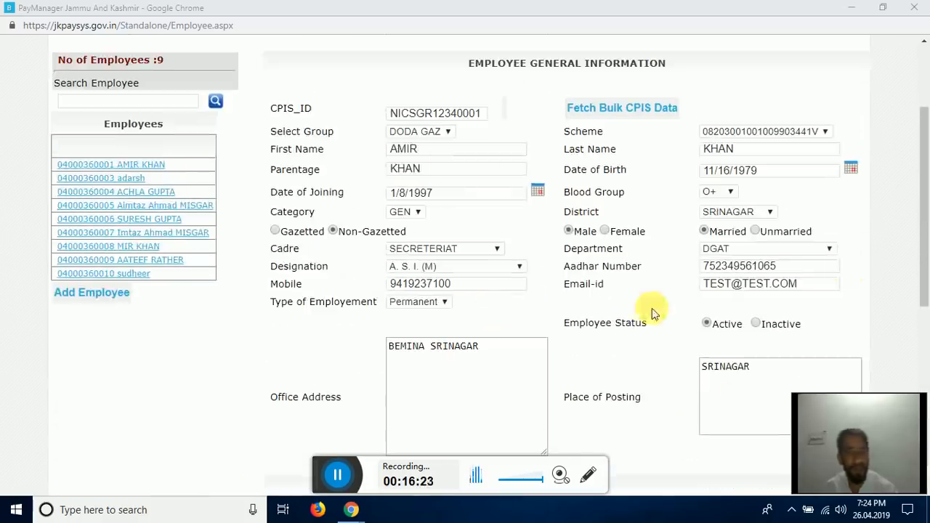
scroll(651, 308, "down", 1)
scroll(649, 310, "up", 3)
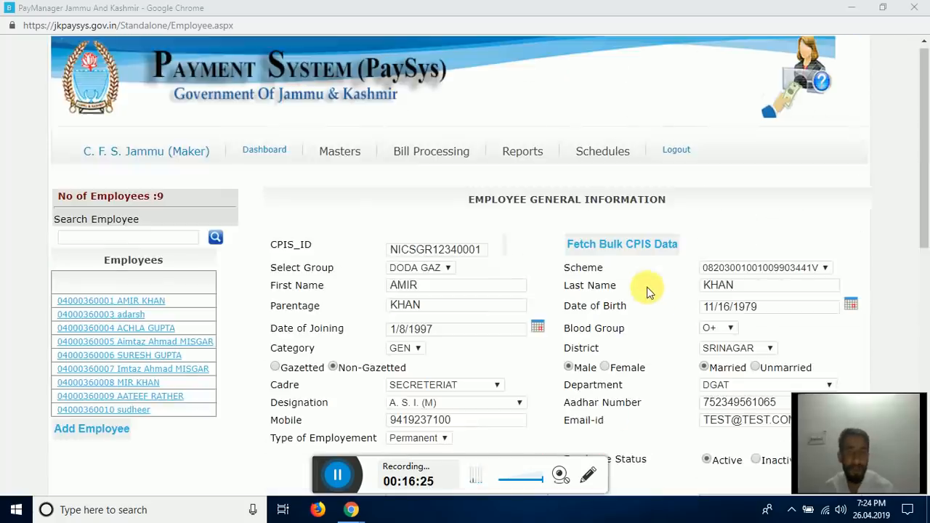
scroll(649, 291, "down", 2)
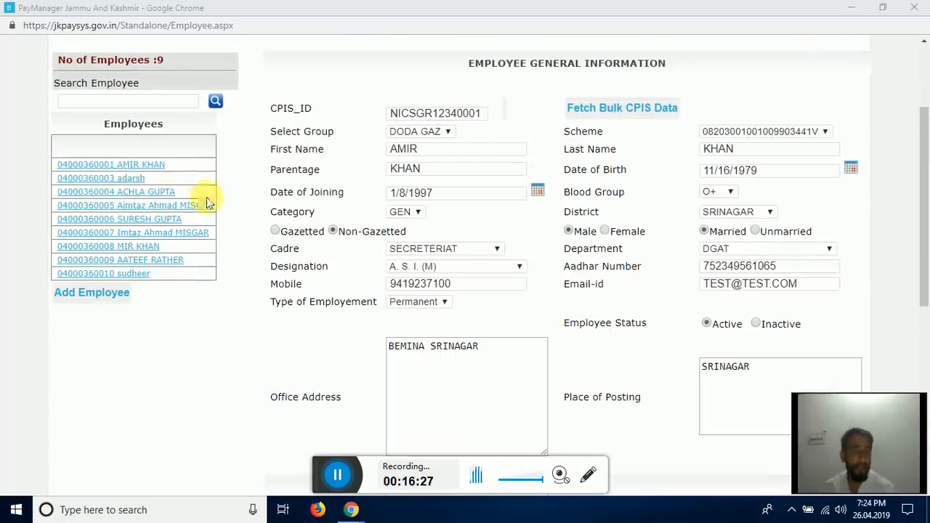
- Move the third employee into the DODA GAZ group, keeping the first scheme code, and update
left_click(140, 194)
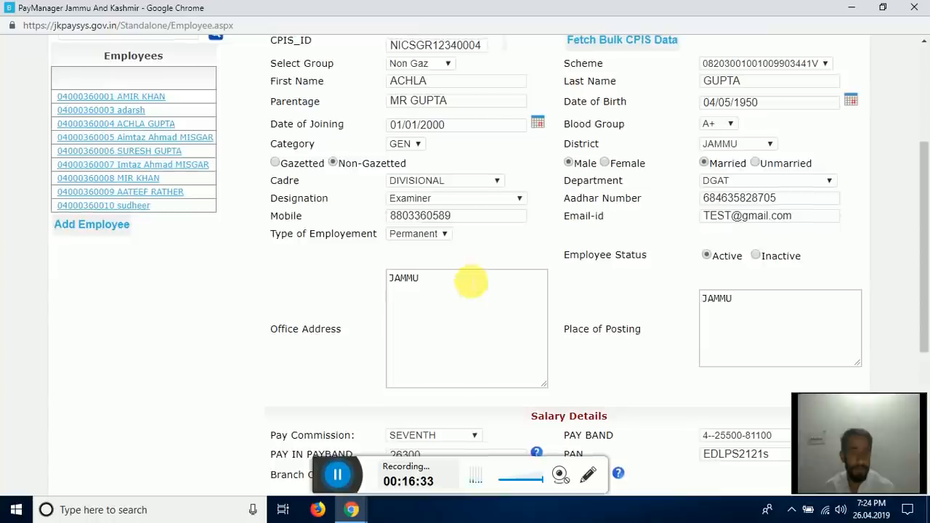
left_click(791, 132)
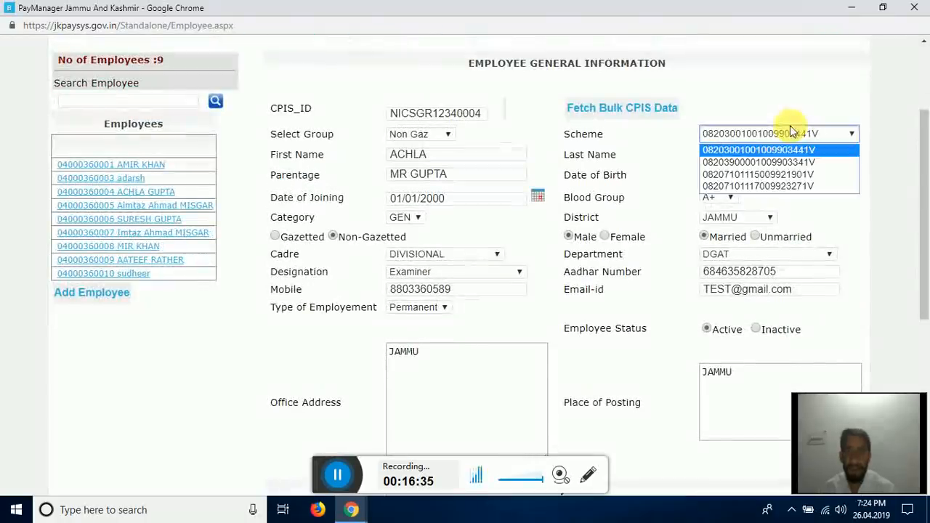
left_click(785, 151)
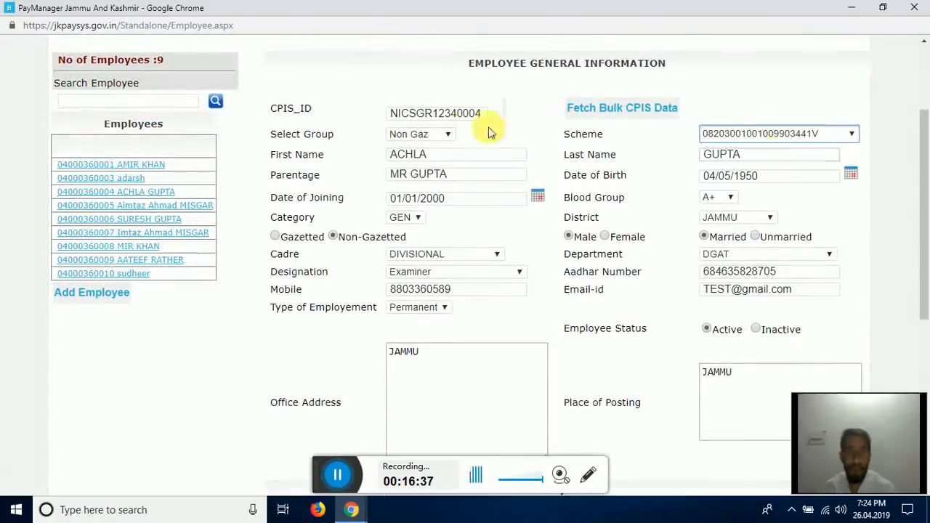
left_click(423, 135)
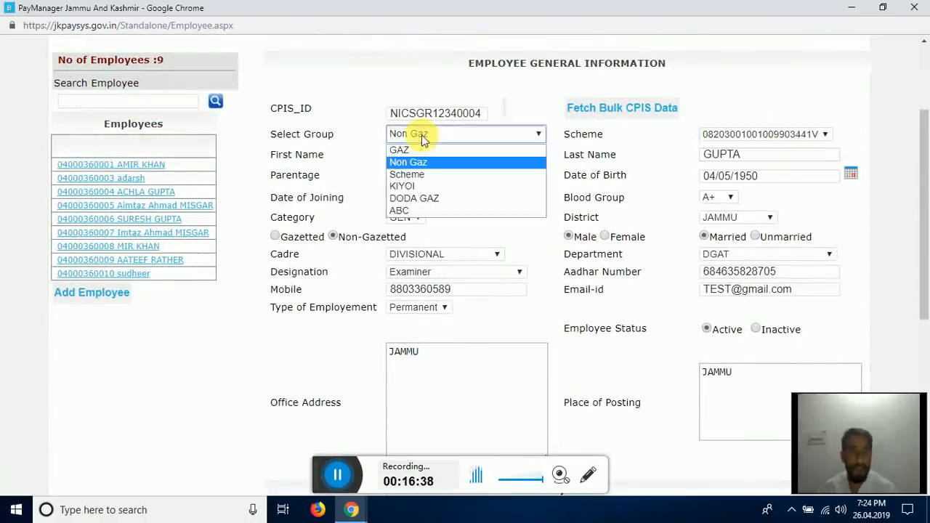
left_click(414, 197)
scroll(472, 324, "down", 5)
left_click(414, 284)
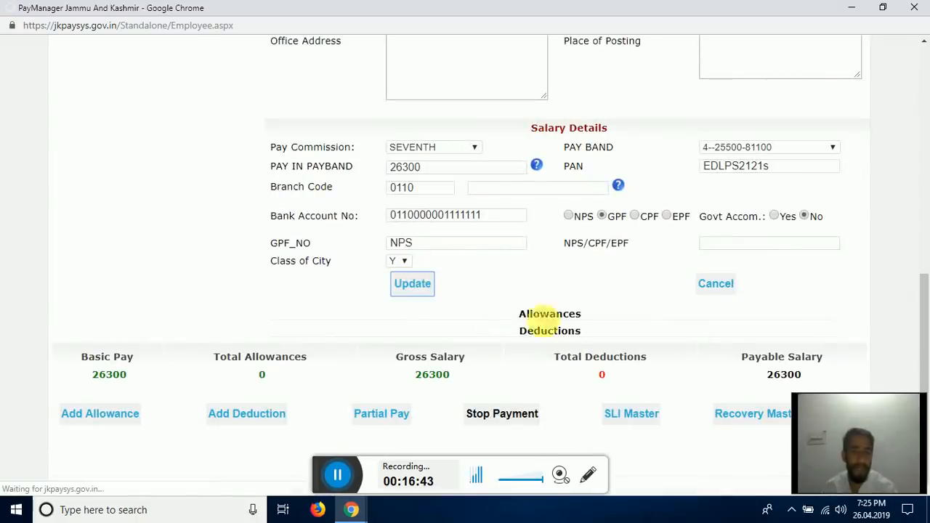
left_click(590, 96)
- Replace the NPS placeholder with the GPF number, keep Class of City Y, and save
scroll(547, 253, "down", 1)
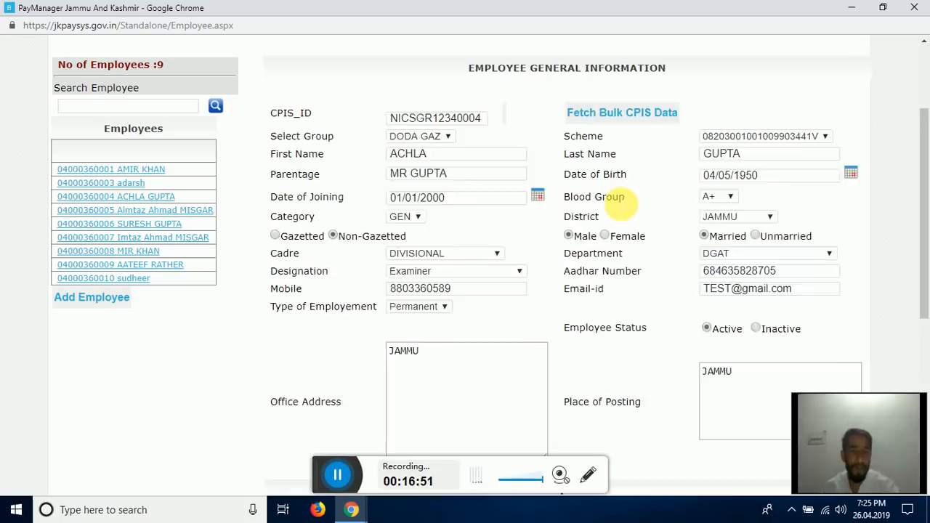
scroll(615, 207, "down", 5)
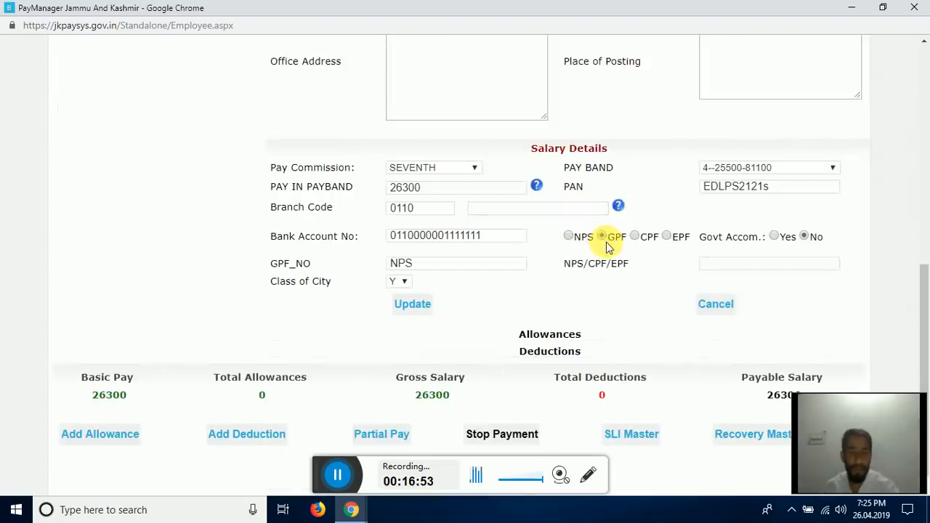
scroll(607, 247, "down", 1)
left_click_drag(421, 242, 354, 249)
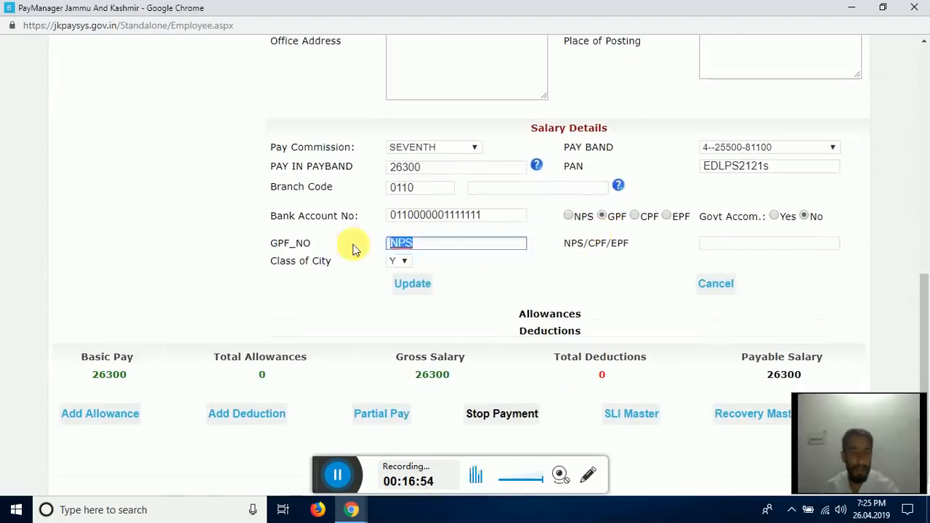
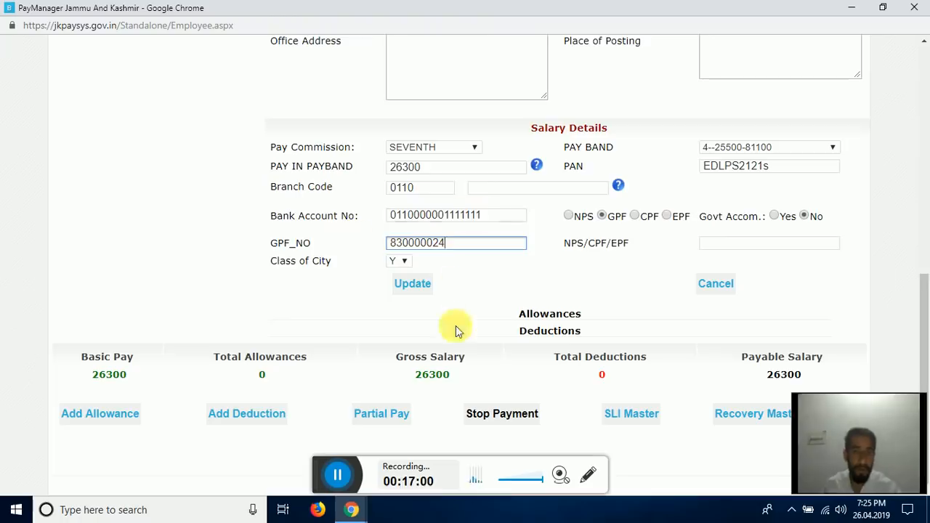
left_click(401, 261)
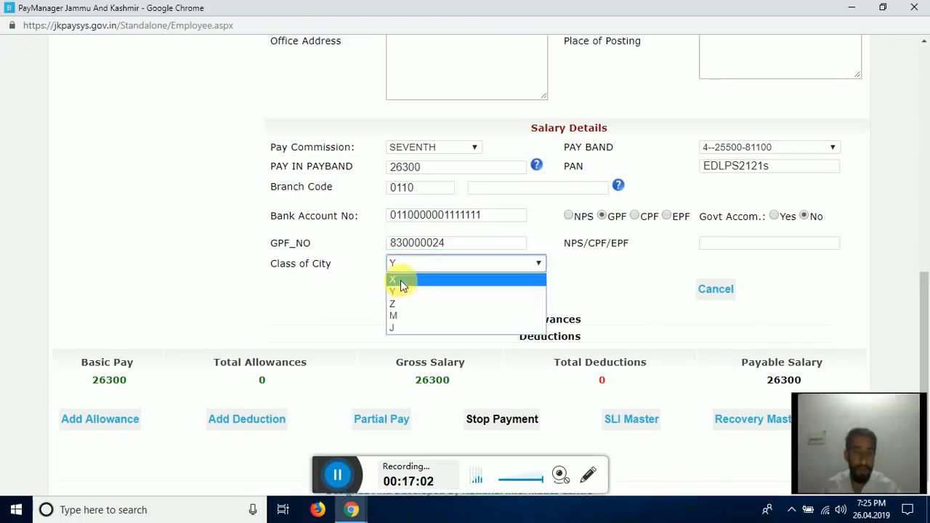
left_click(395, 290)
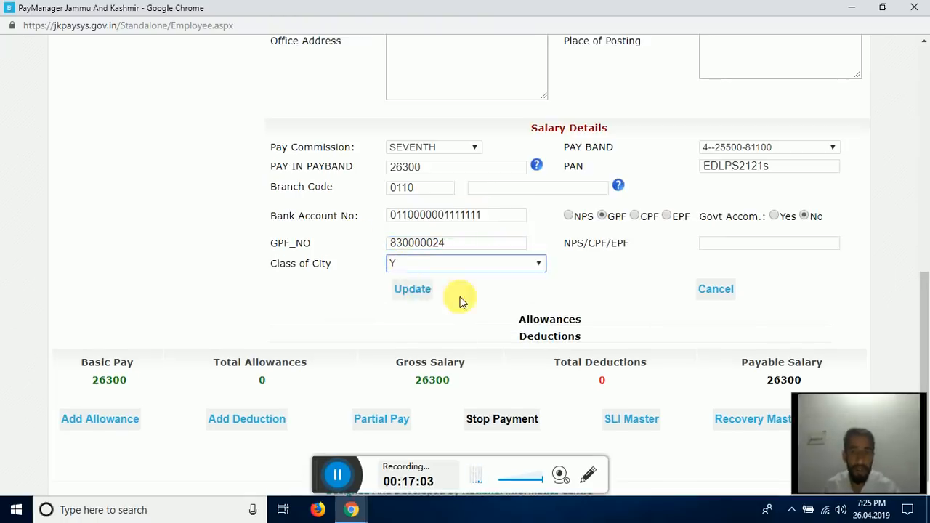
left_click(413, 288)
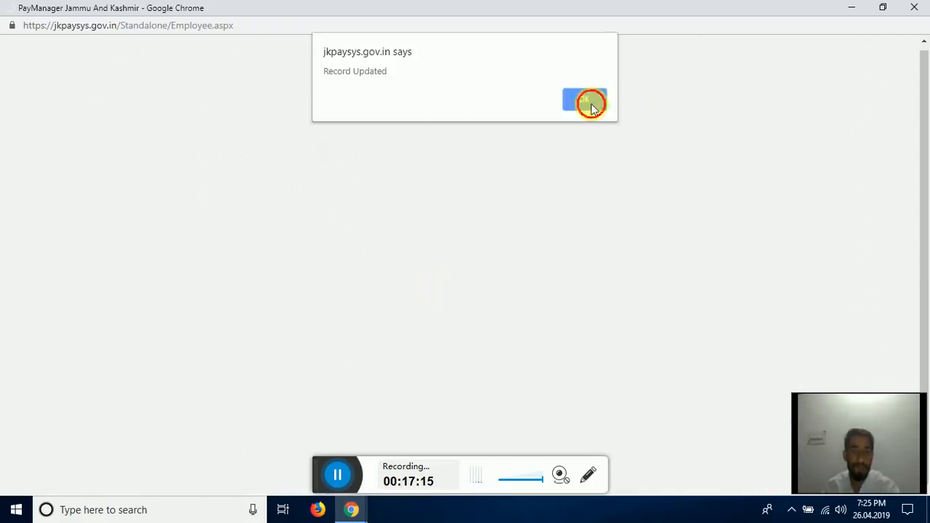
left_click(588, 102)
- Go back to this employee's Salary Details (payable 26300) and begin a new deduction
scroll(232, 189, "down", 4)
scroll(187, 201, "up", 2)
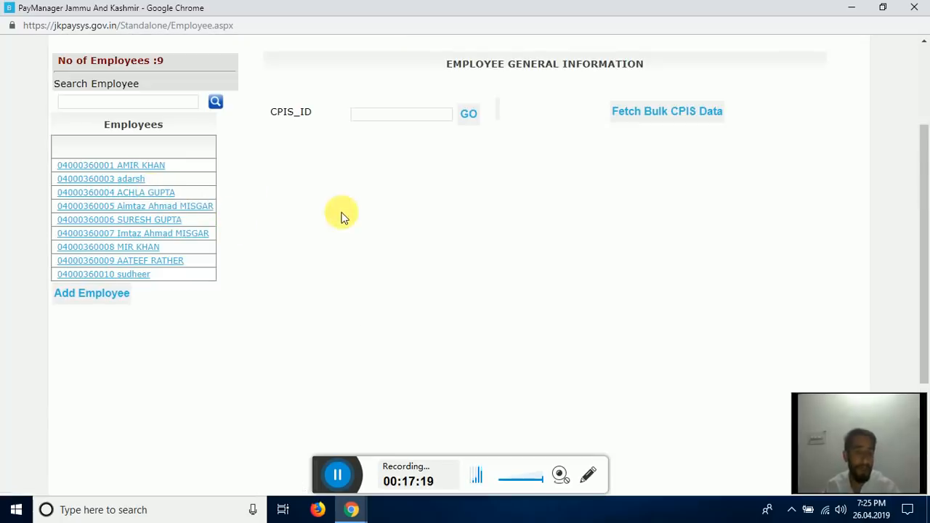
scroll(403, 235, "down", 1)
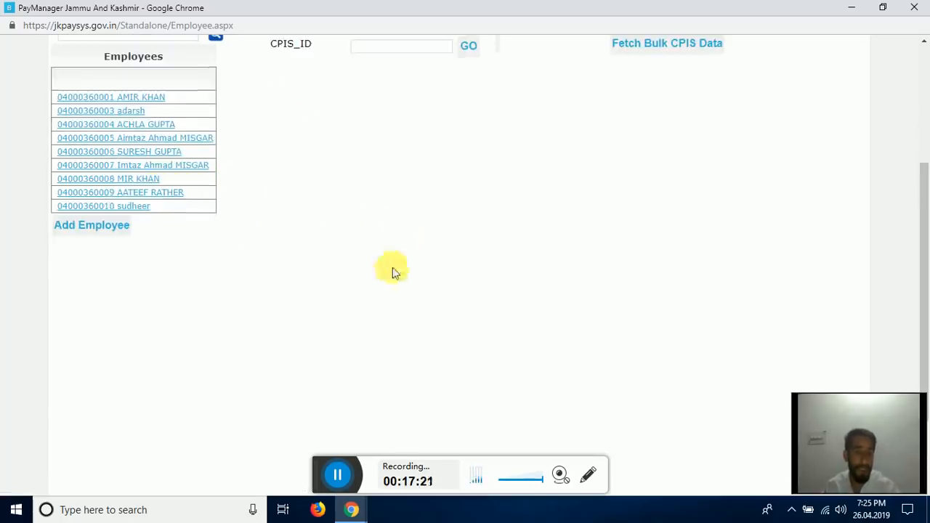
left_click(347, 478)
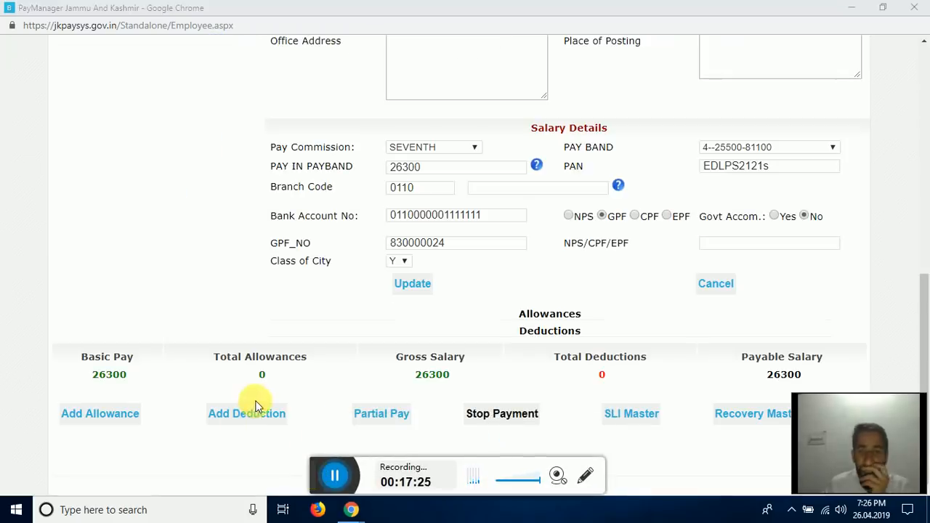
left_click(254, 419)
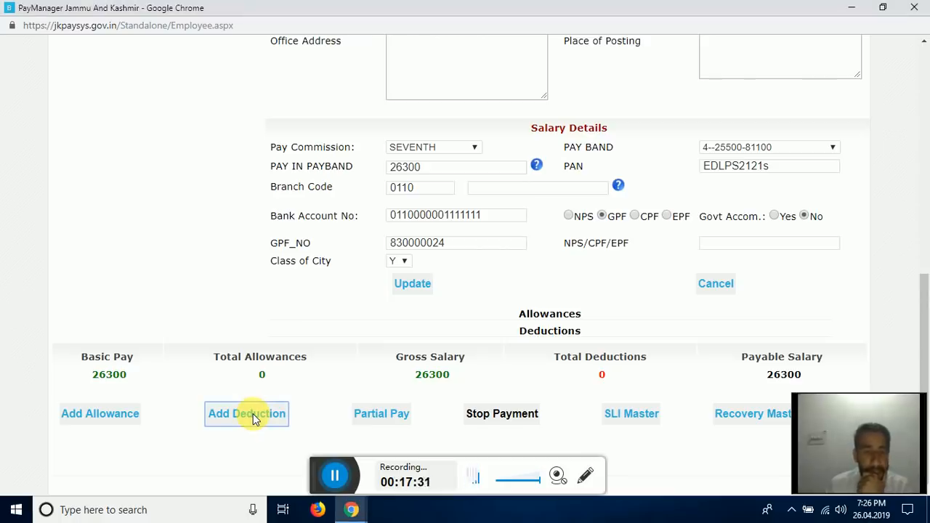
- Tick GPF SUPERIOR, enter a 2000 deduction amount, and submit it
left_click(337, 477)
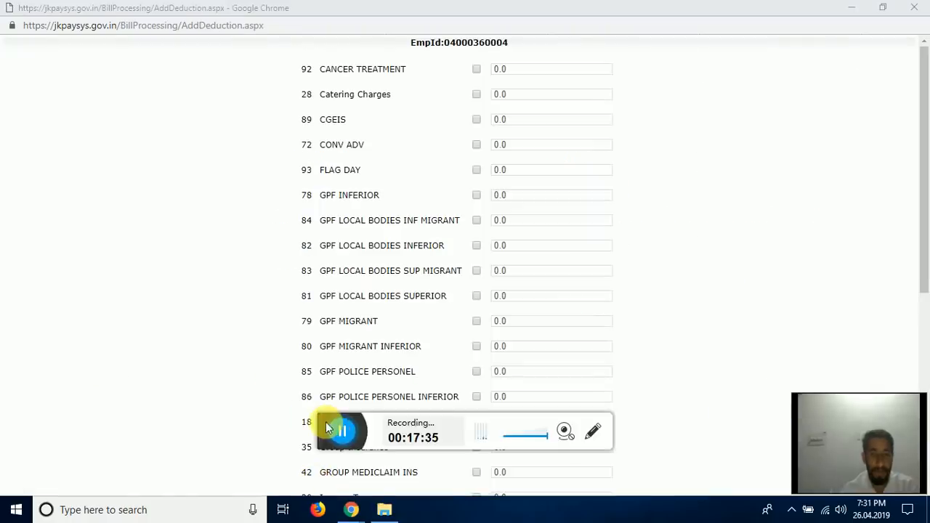
left_click_drag(325, 422, 335, 476)
scroll(581, 294, "down", 1)
scroll(550, 290, "down", 1)
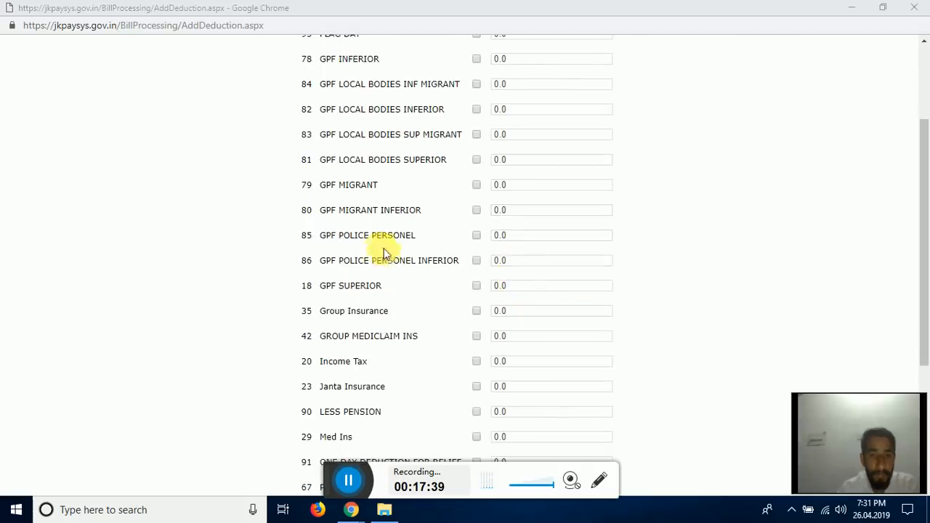
left_click(476, 286)
left_click(476, 286)
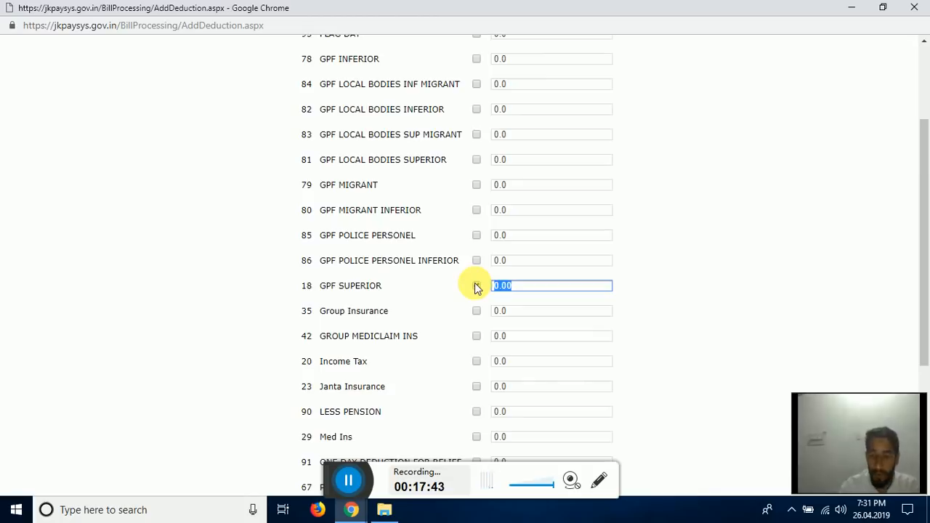
scroll(826, 232, "up", 1)
left_click(717, 258)
scroll(675, 284, "down", 5)
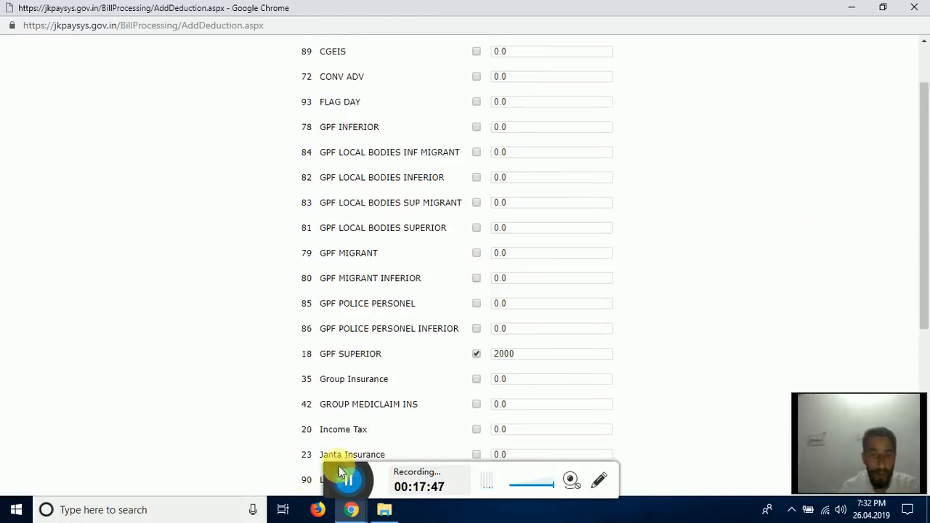
left_click_drag(342, 477, 80, 425)
scroll(521, 409, "down", 4)
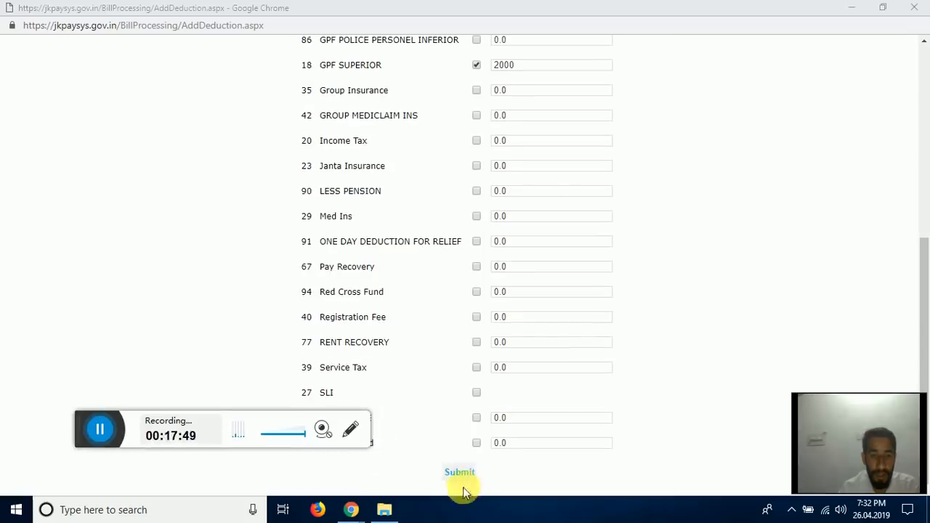
left_click(462, 478)
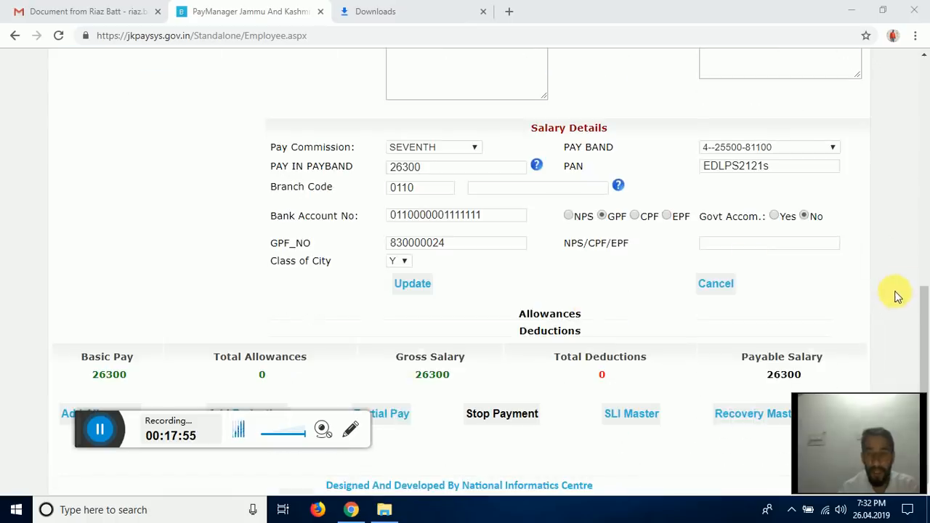
- Update the employee record so the payable salary becomes 24300
left_click_drag(924, 310, 924, 321)
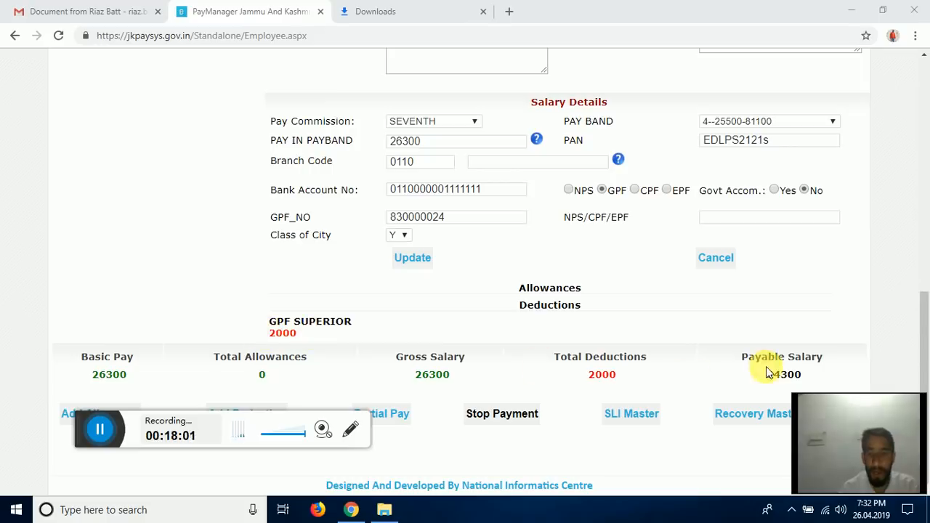
scroll(513, 342, "up", 2)
scroll(512, 344, "down", 2)
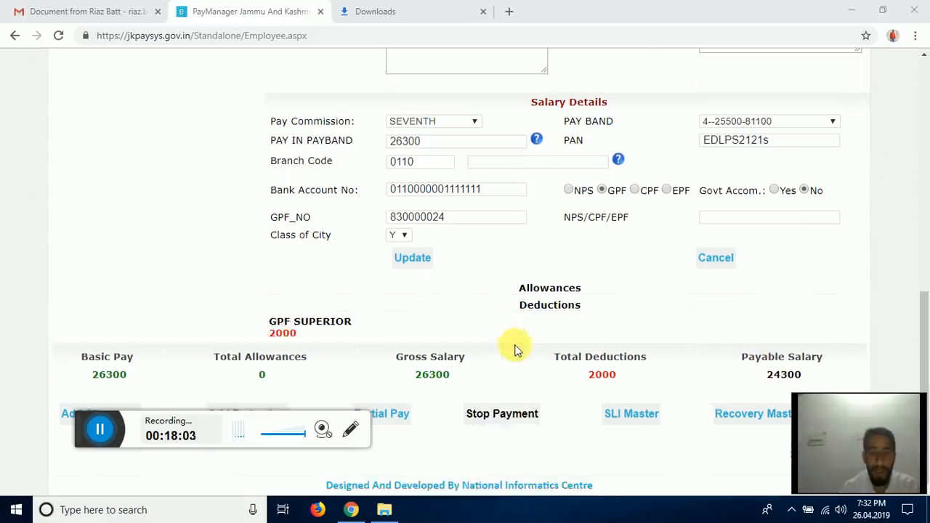
left_click_drag(89, 427, 310, 463)
left_click(412, 257)
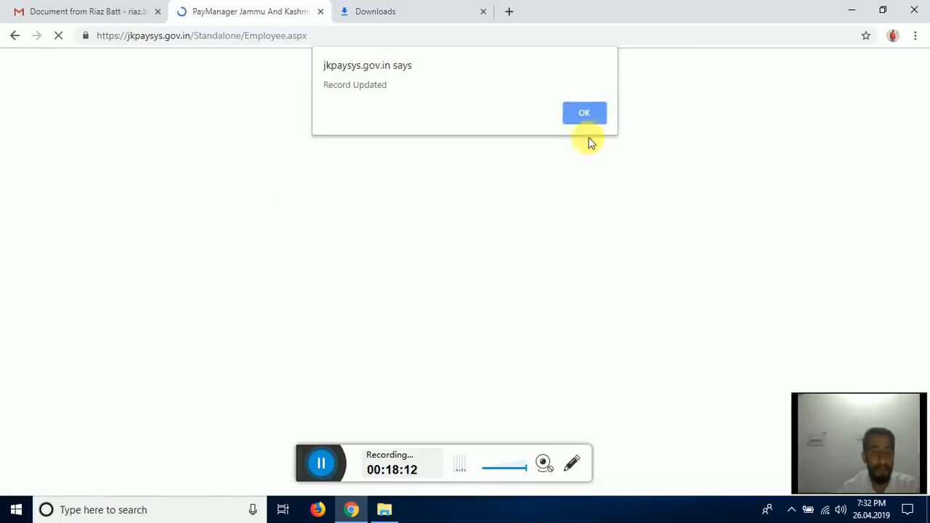
left_click(583, 112)
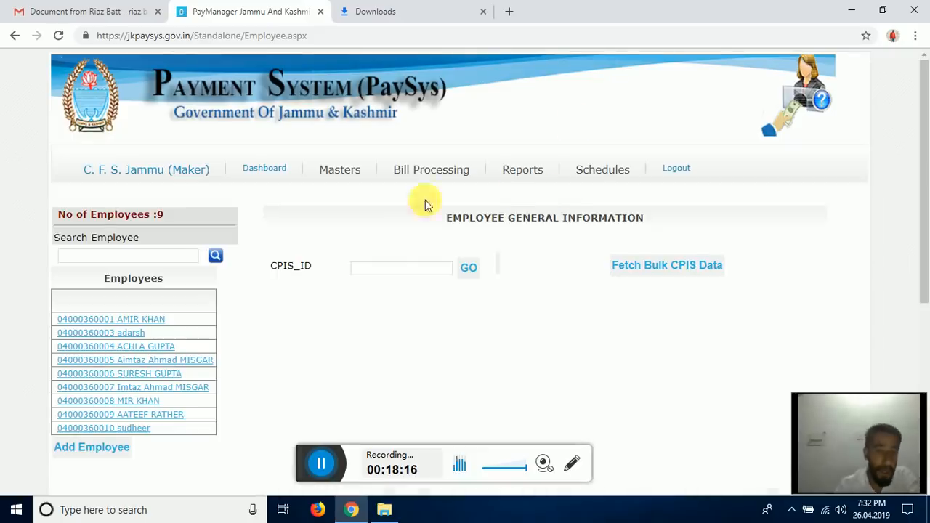
- Load the April 2019-2020 bill register for the first scheme code and DODA GAZ group
mouse_move(345, 178)
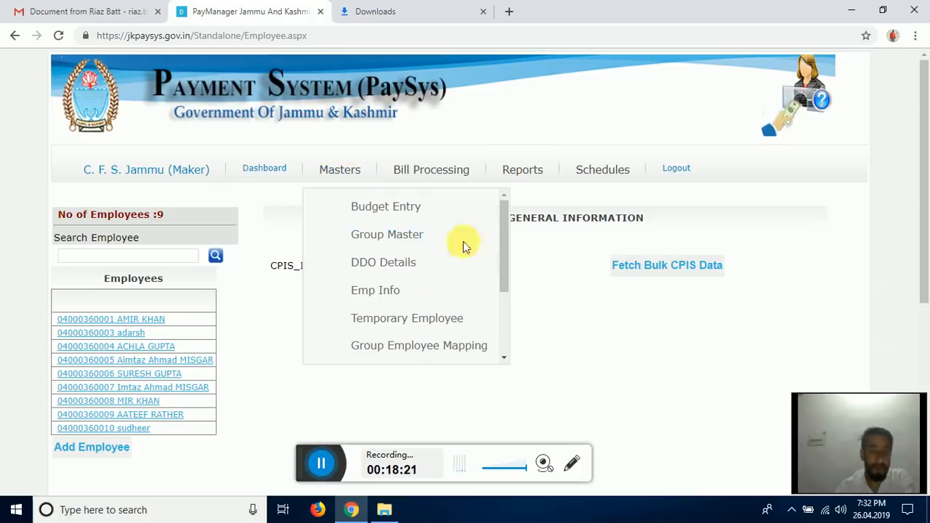
mouse_move(434, 188)
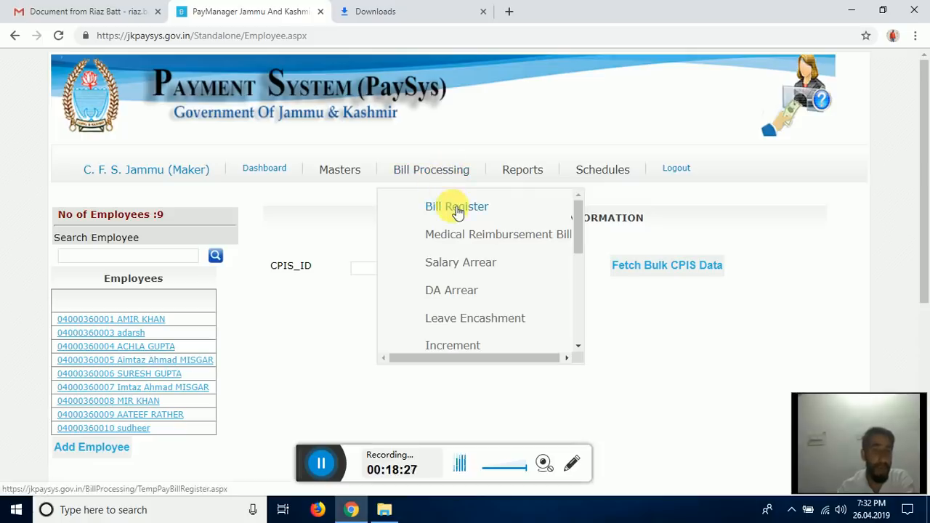
left_click(446, 209)
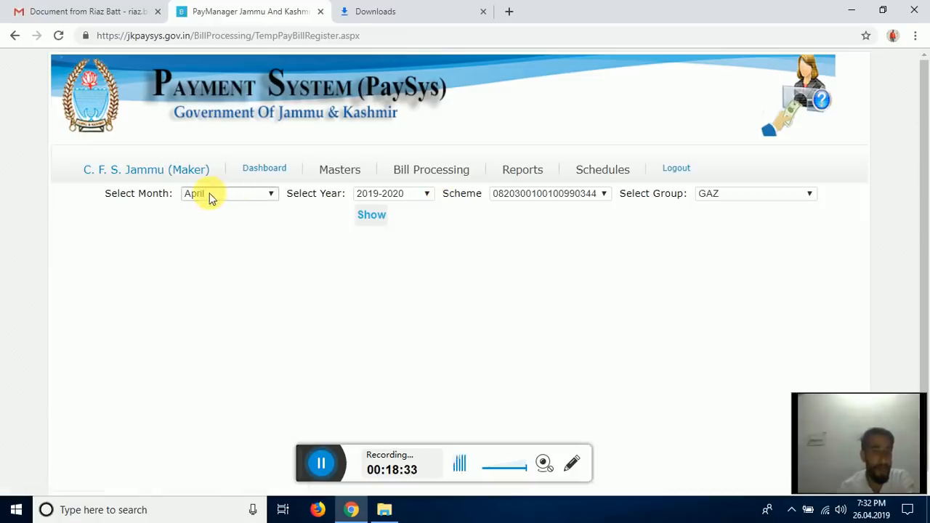
left_click(585, 196)
left_click(535, 213)
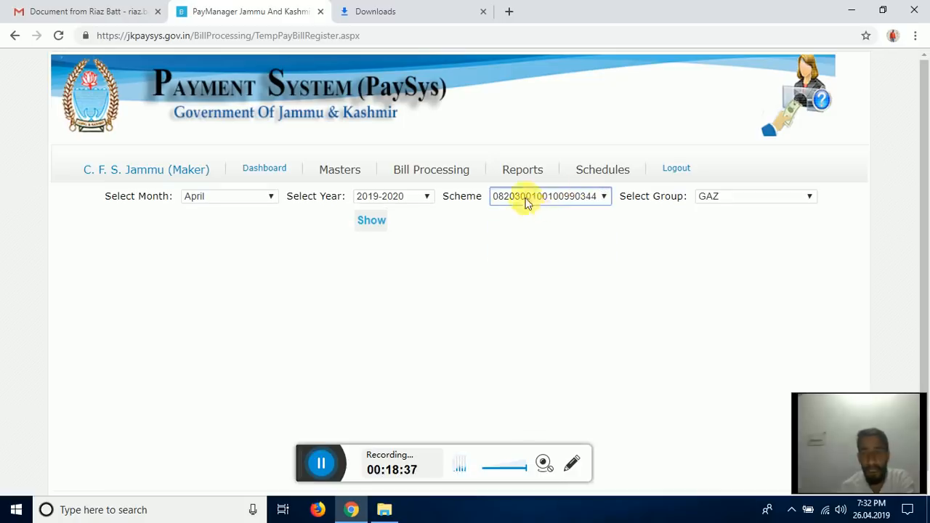
left_click(737, 199)
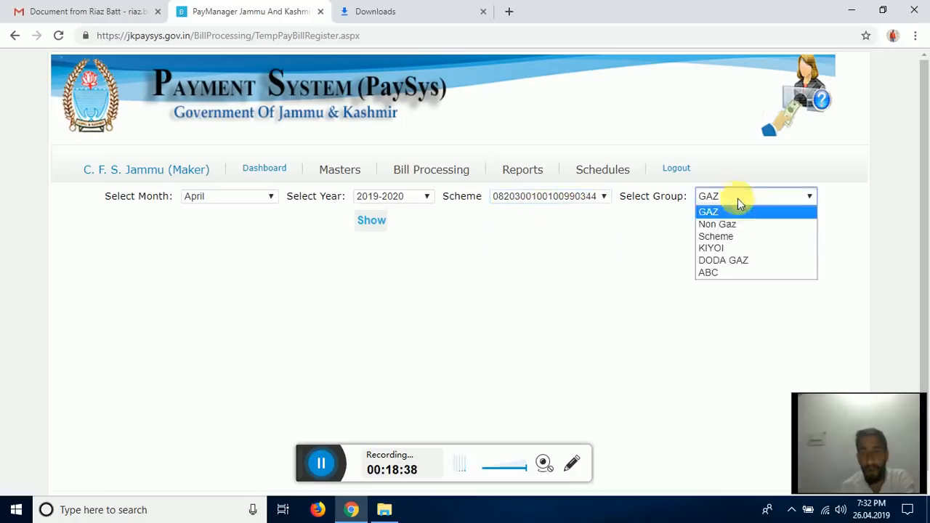
left_click(747, 259)
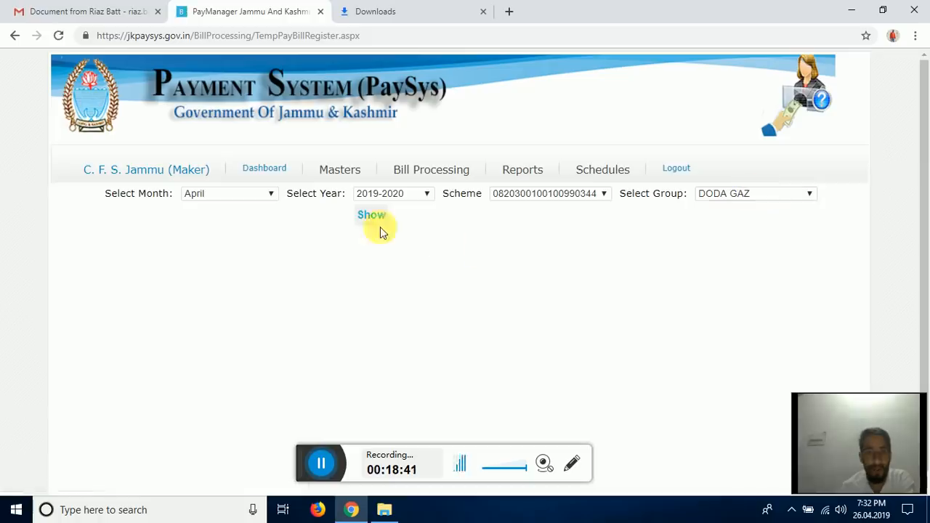
left_click(372, 215)
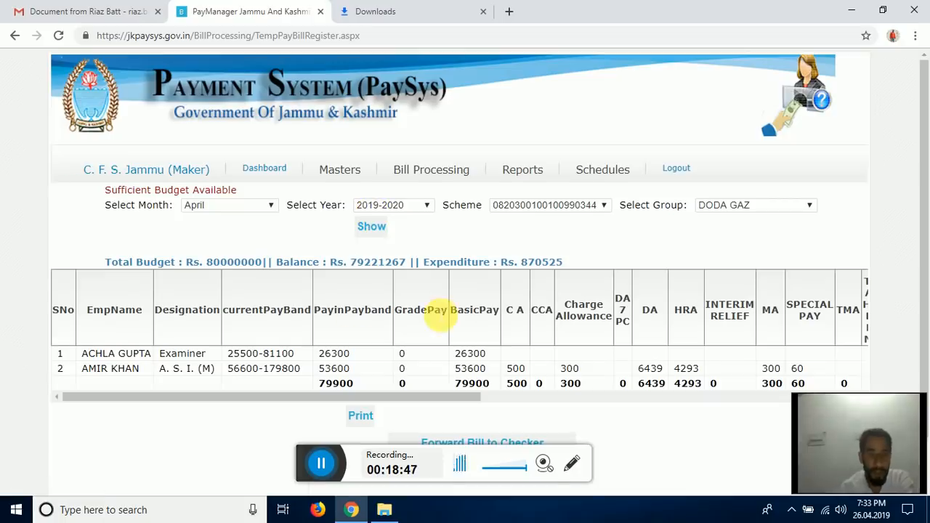
- Forward the DODA GAZ April salary bill to the checker, acknowledging bill number 9
scroll(435, 316, "down", 2)
left_click_drag(440, 349, 366, 368)
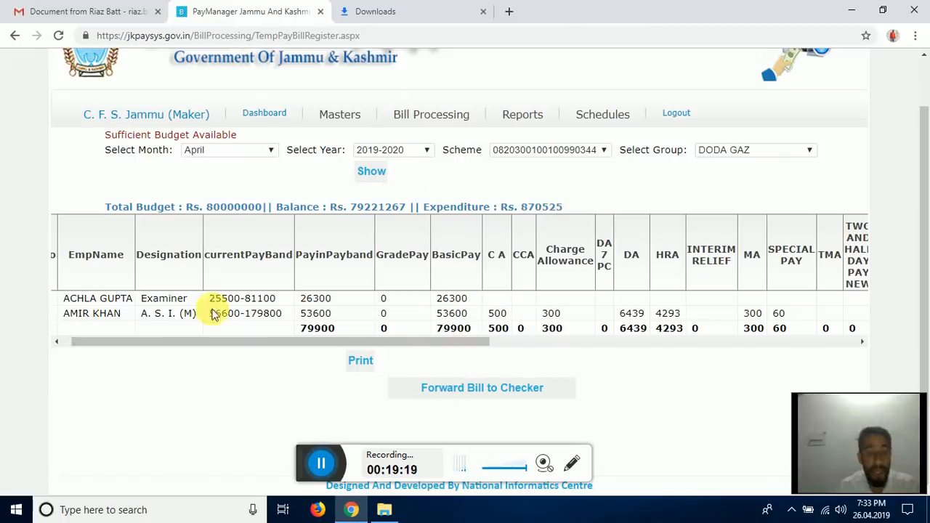
left_click(472, 388)
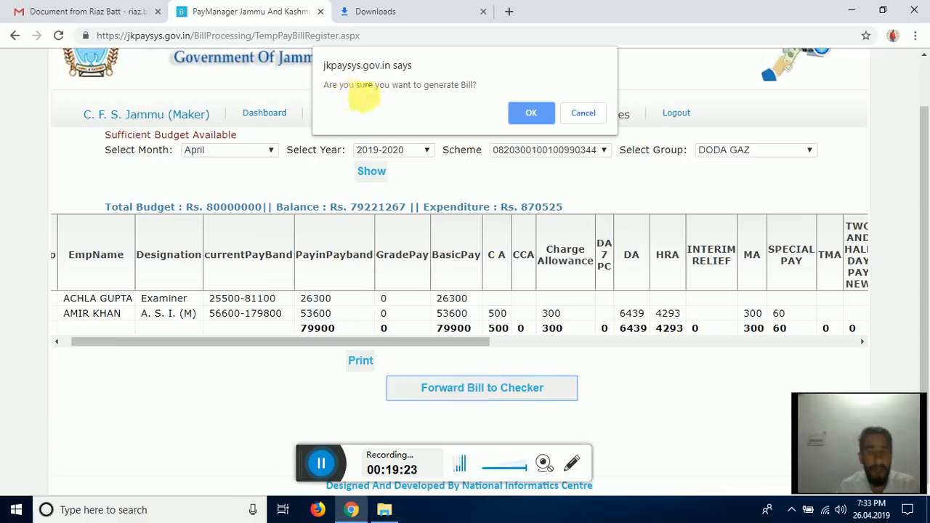
left_click(525, 113)
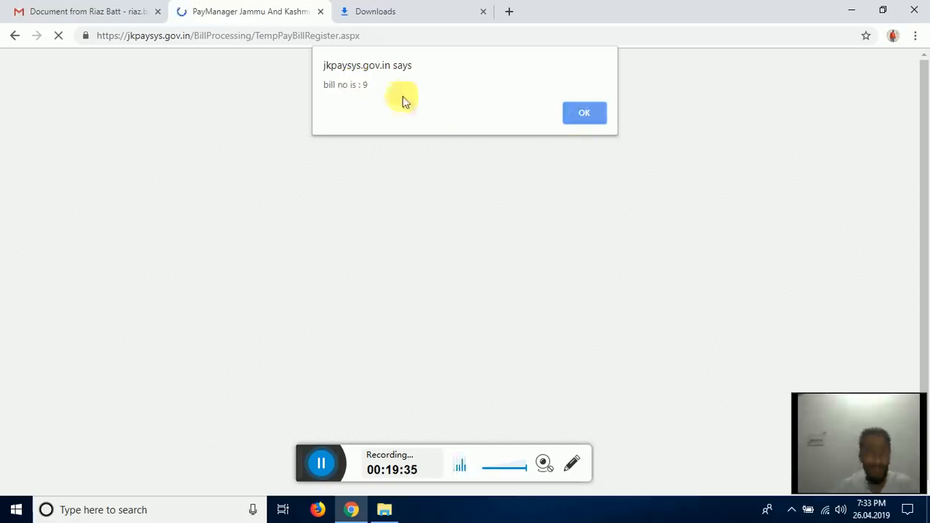
left_click(592, 114)
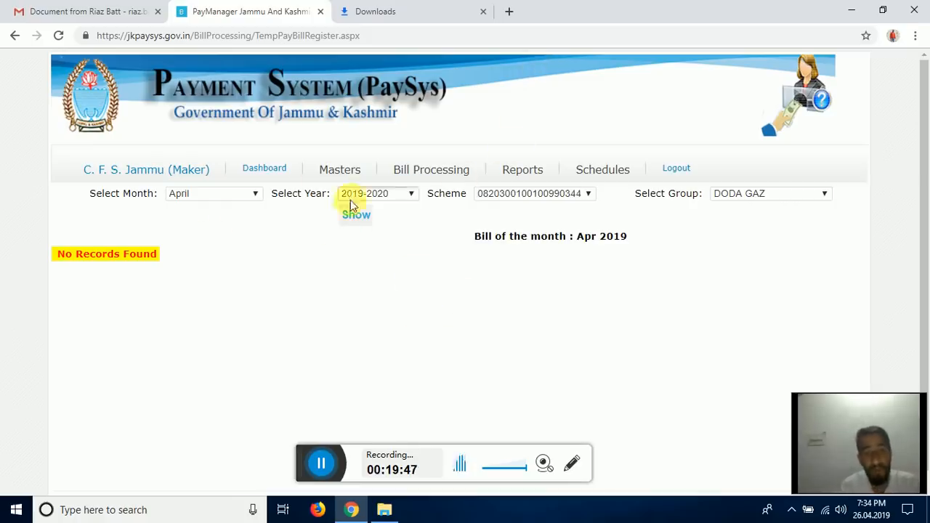
- Show bill 9 under the last scheme code and note its No Sufficient Budget warning
left_click(572, 198)
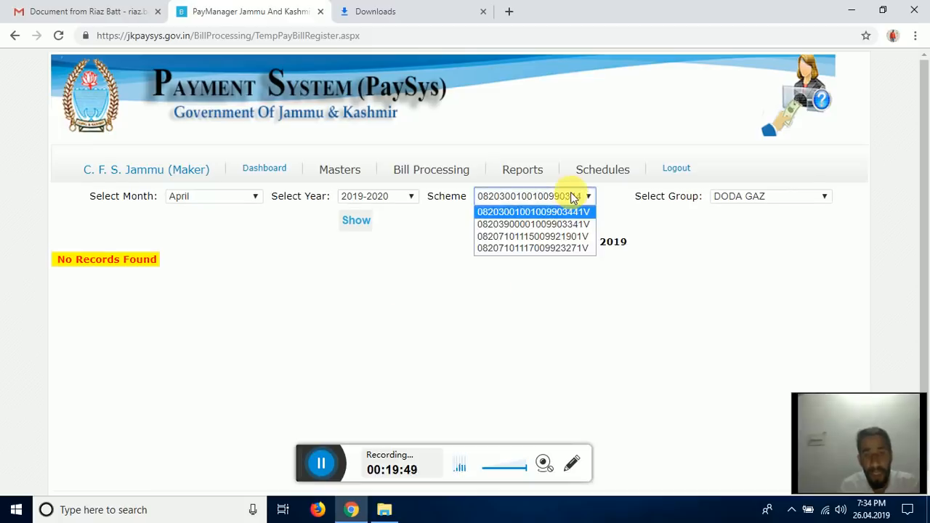
left_click(564, 248)
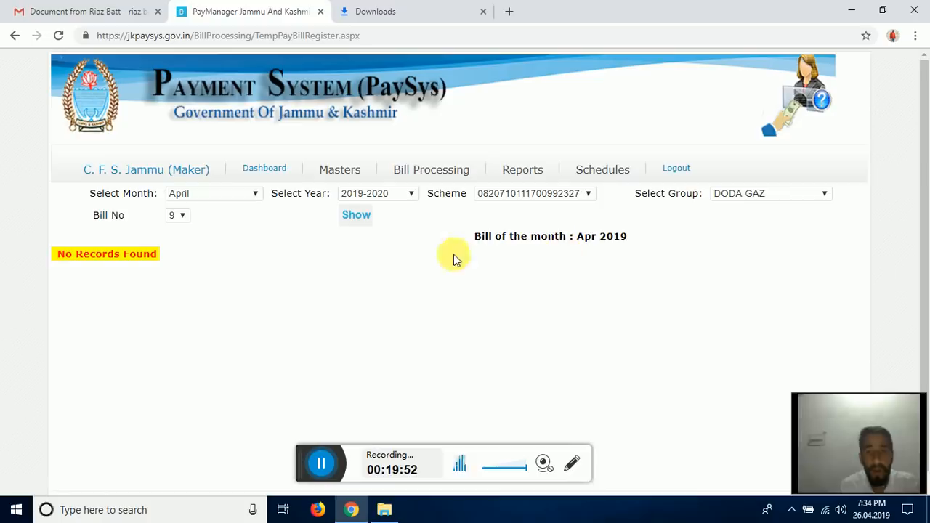
left_click(180, 216)
left_click(180, 220)
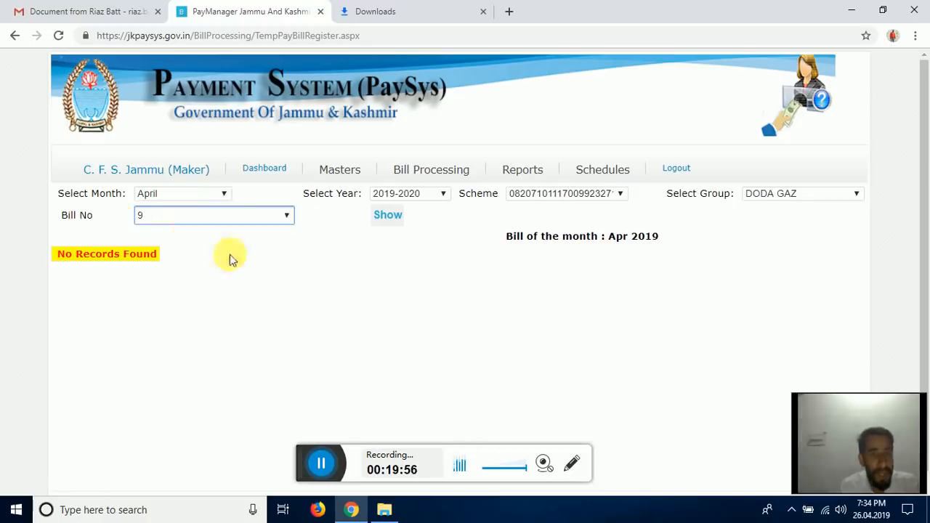
left_click(271, 267)
left_click(355, 218)
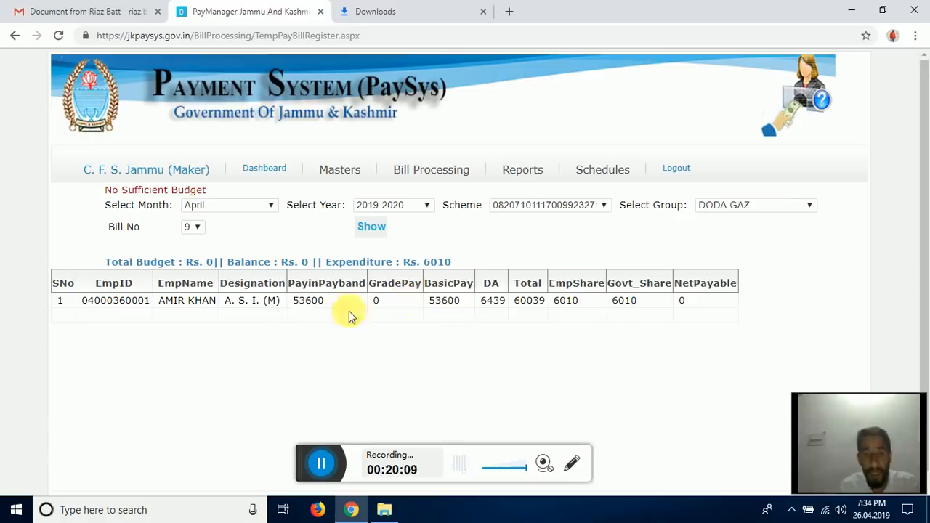
scroll(473, 317, "down", 1)
scroll(475, 325, "up", 1)
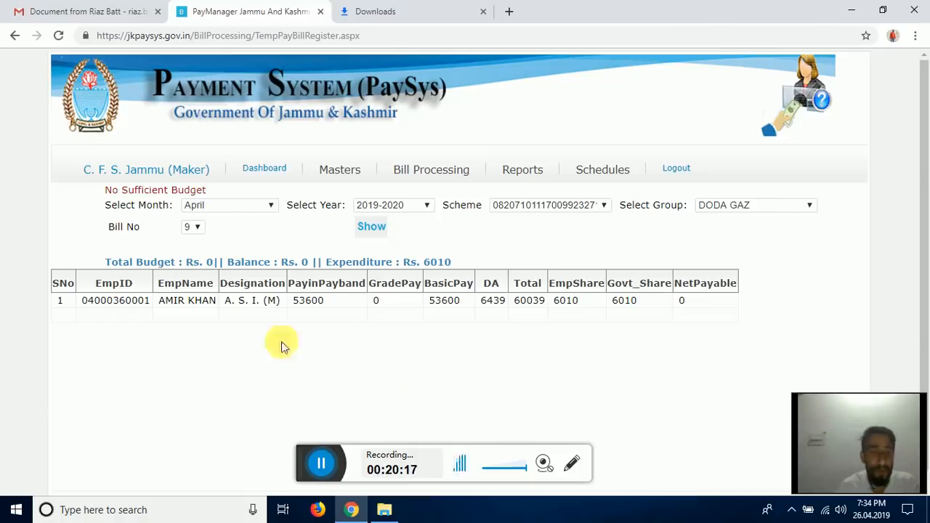
left_click_drag(105, 191, 218, 191)
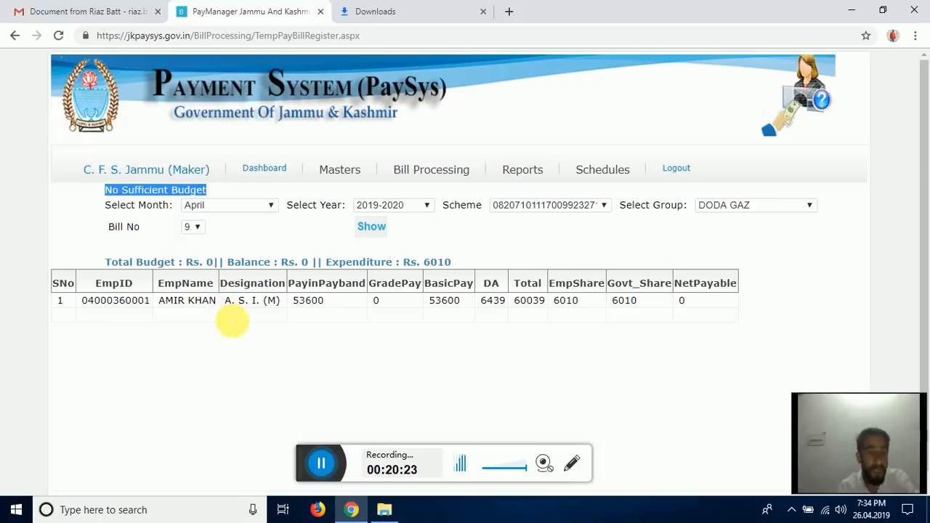
mouse_move(339, 170)
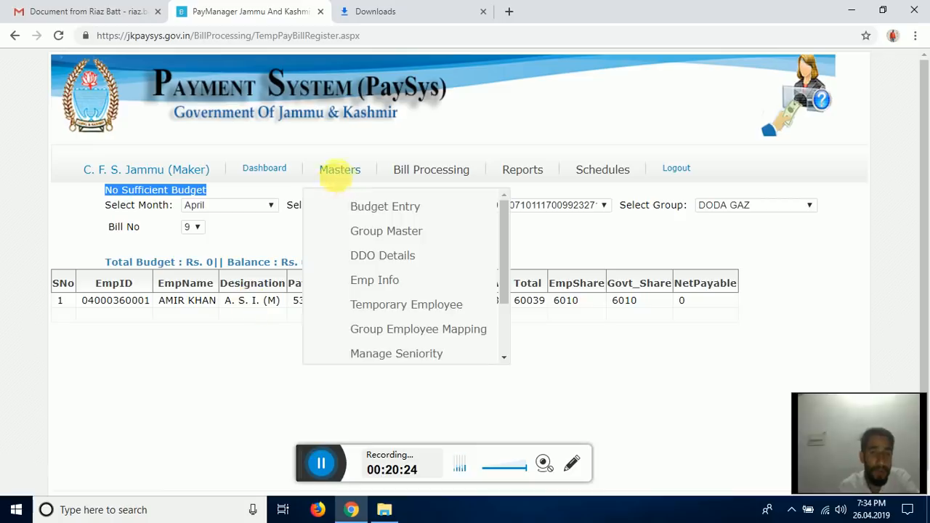
left_click(368, 208)
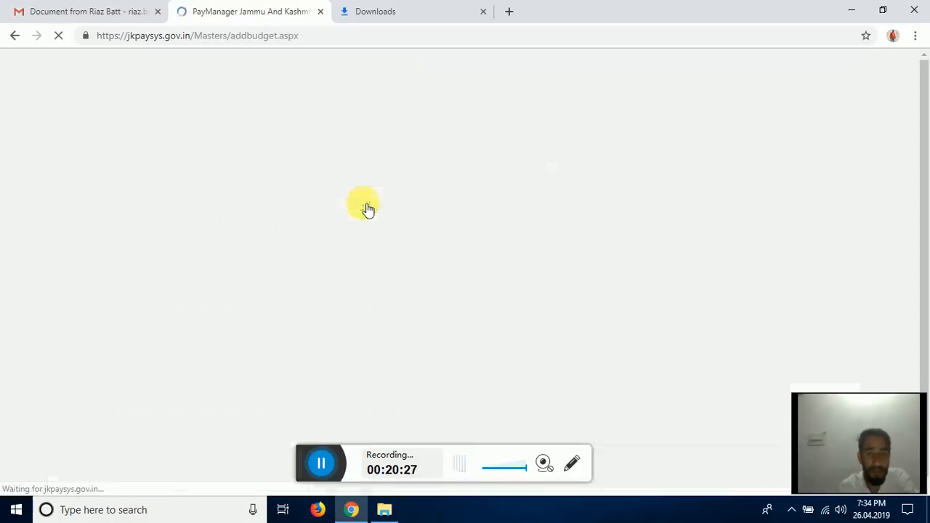
scroll(441, 263, "down", 1)
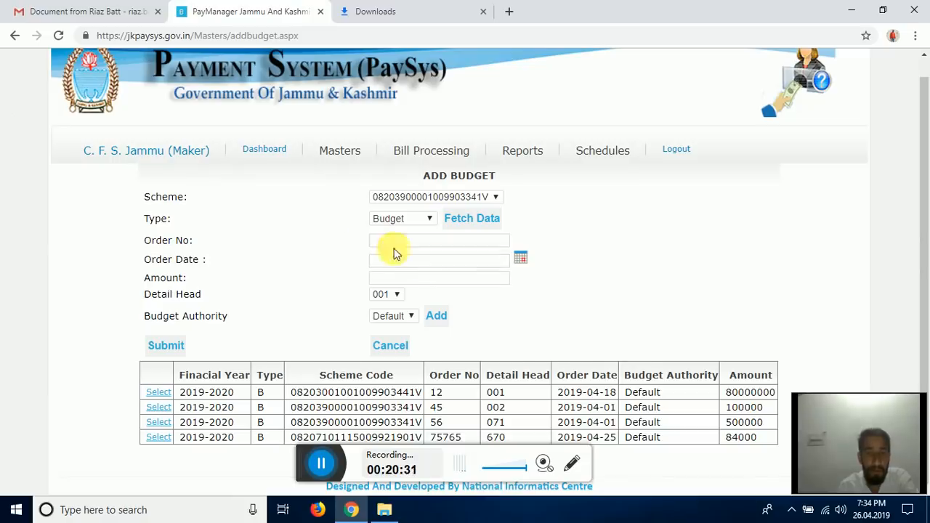
left_click(494, 197)
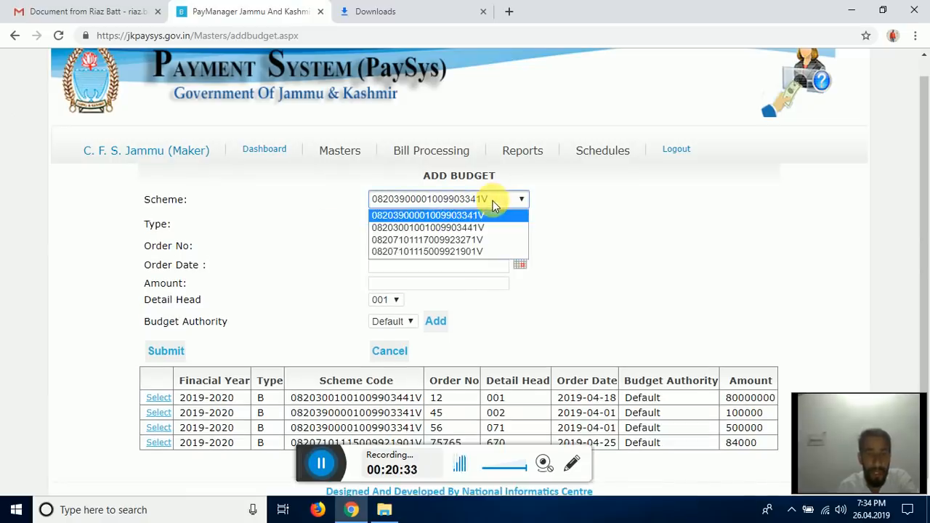
left_click(467, 253)
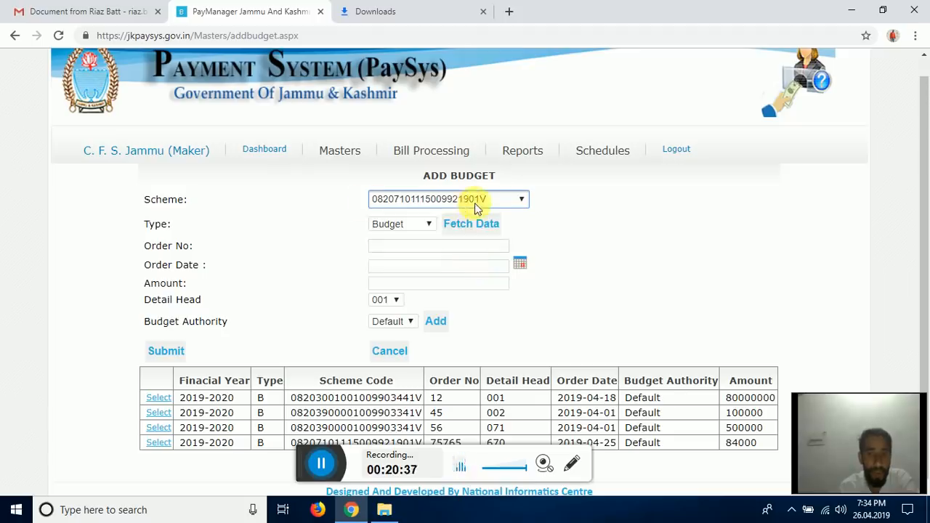
left_click(418, 245)
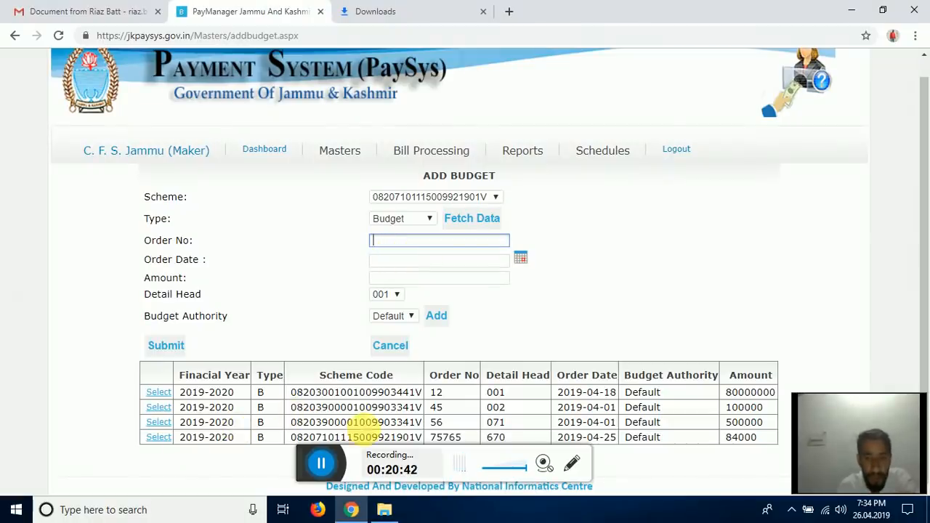
left_click(161, 439)
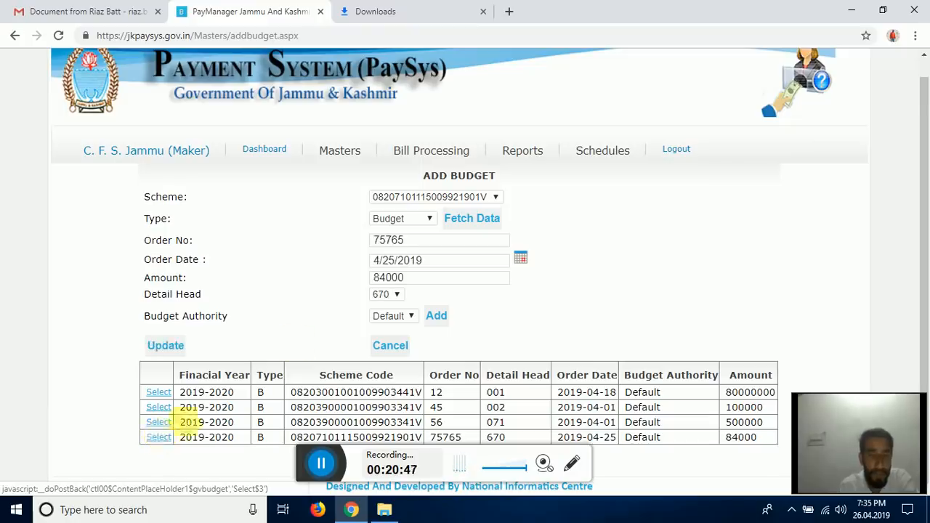
left_click(419, 280)
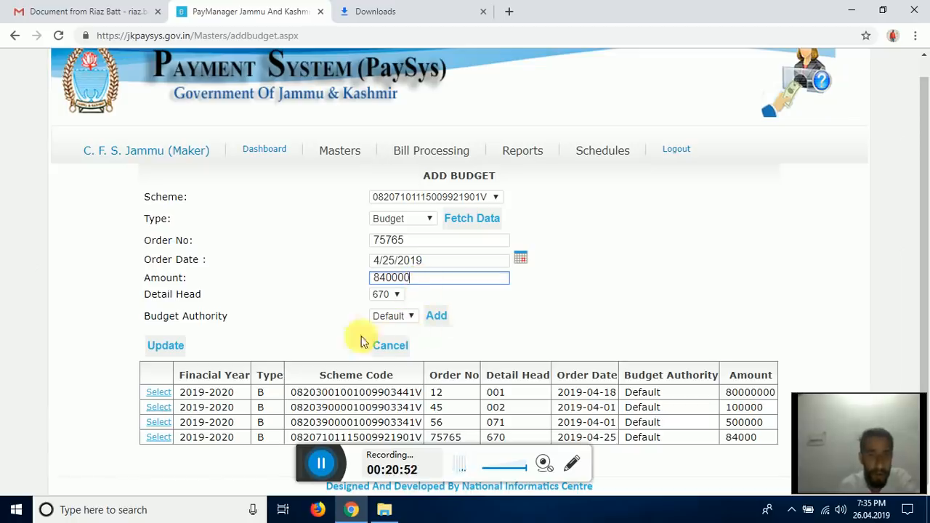
left_click(184, 347)
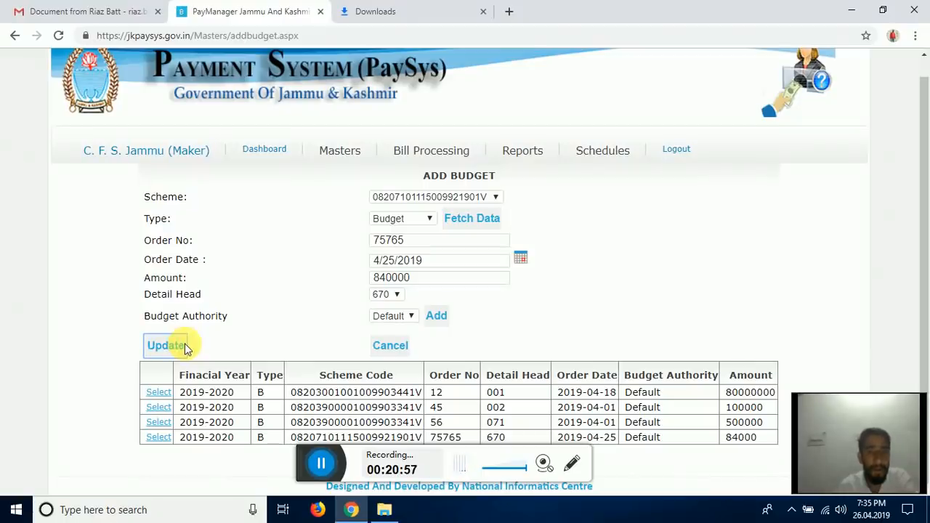
left_click(582, 110)
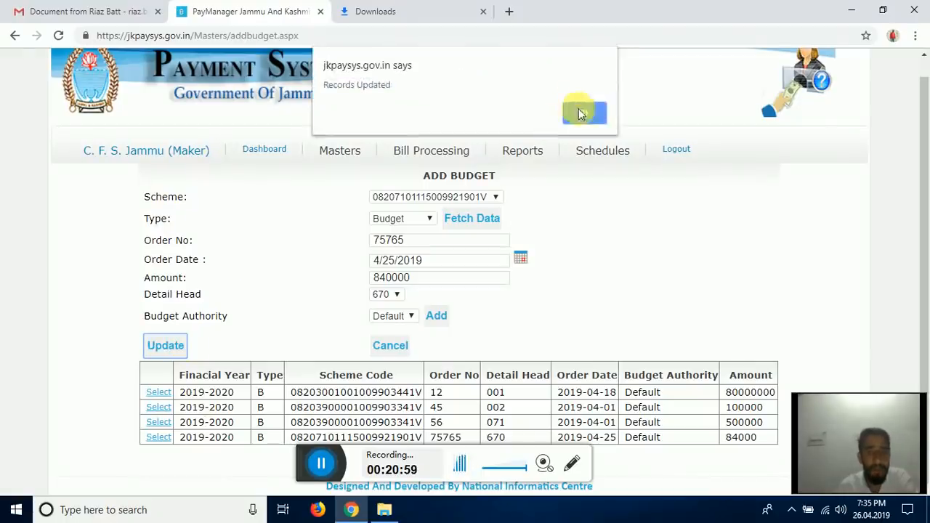
mouse_move(400, 150)
left_click(449, 187)
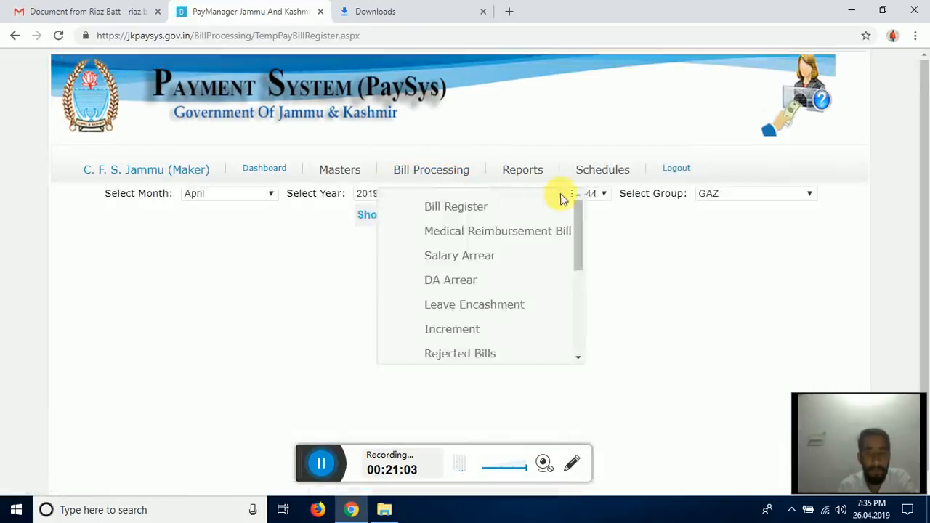
- Reload the DODA GAZ bill 9 register under the third scheme code, still lacking budget
left_click(602, 196)
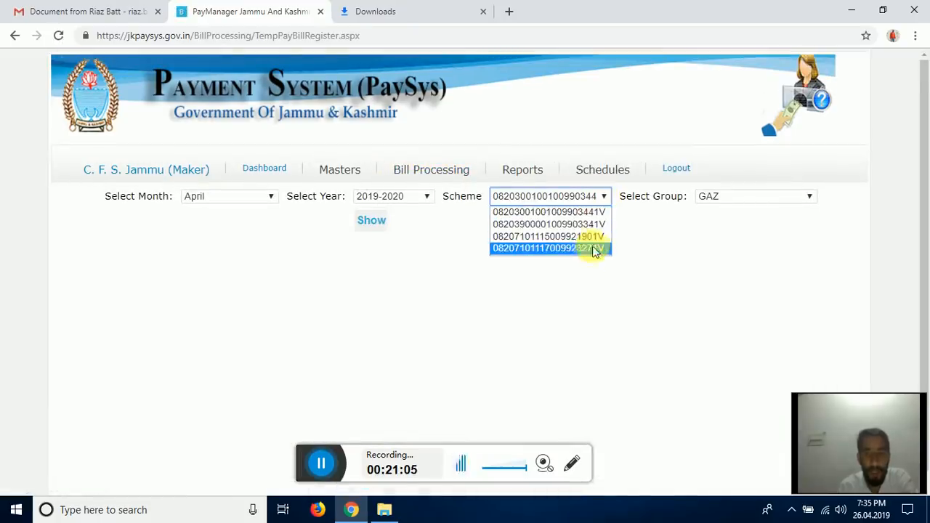
left_click(577, 236)
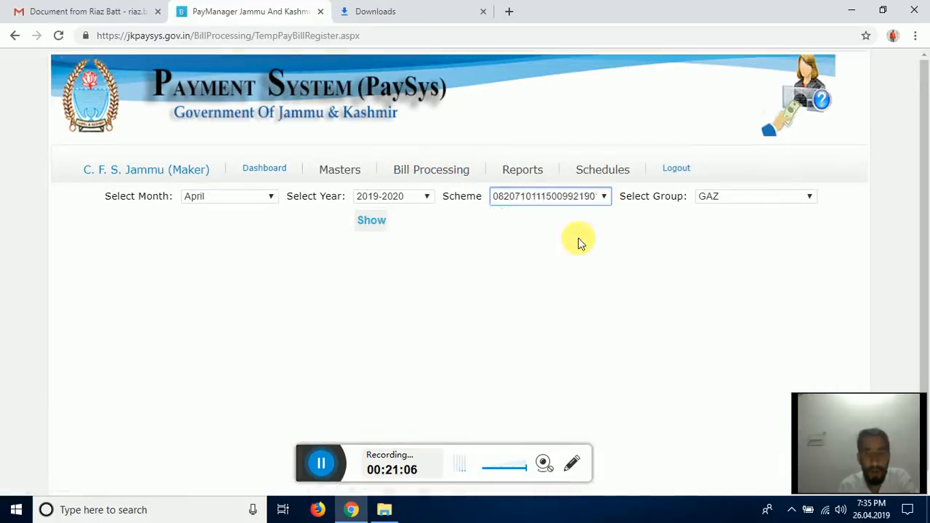
left_click(733, 203)
left_click(735, 260)
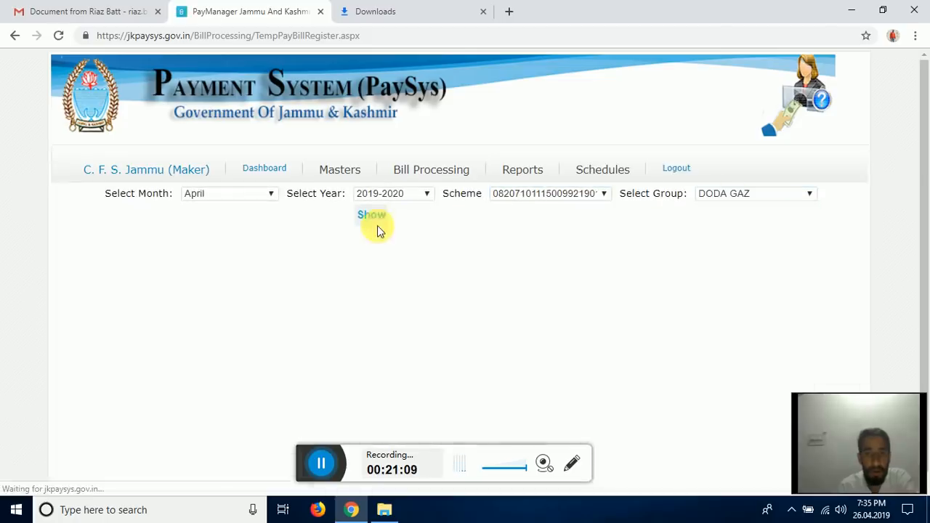
left_click(371, 215)
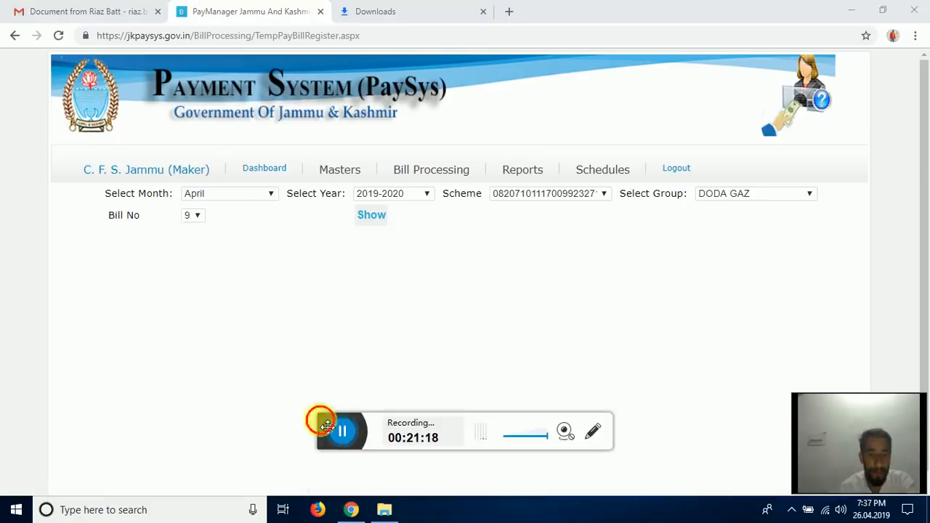
left_click_drag(327, 425, 327, 472)
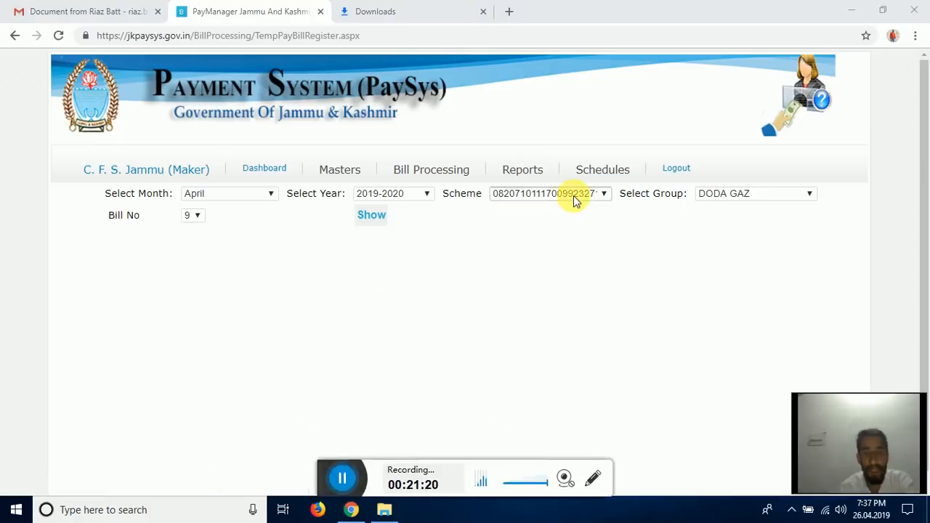
left_click(368, 218)
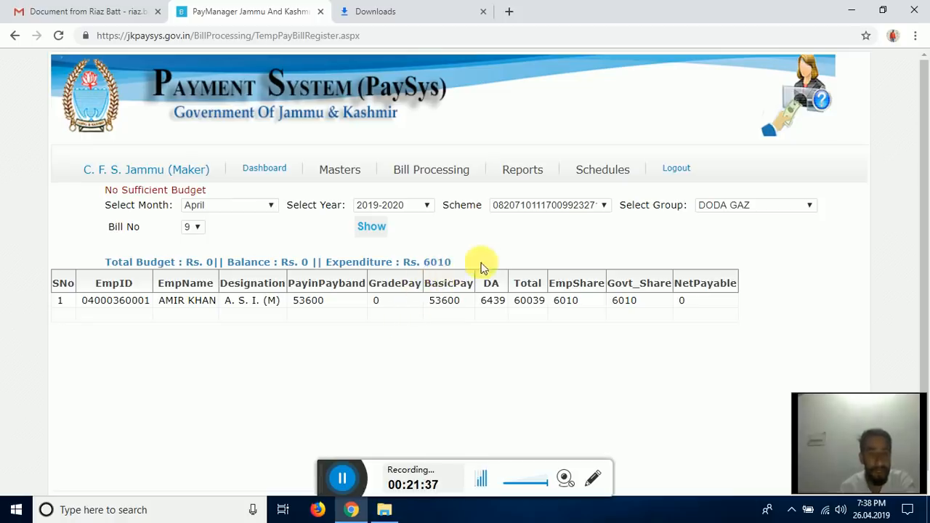
left_click(342, 479)
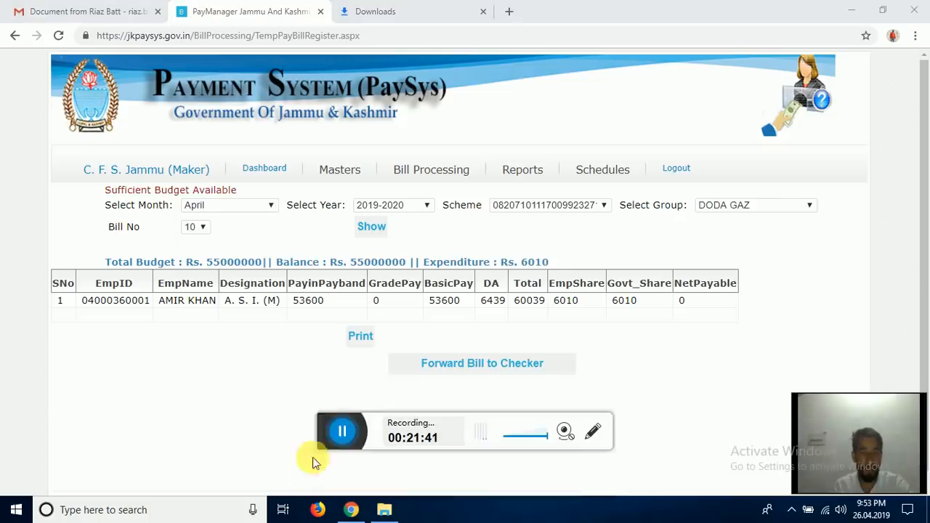
left_click_drag(326, 431, 328, 474)
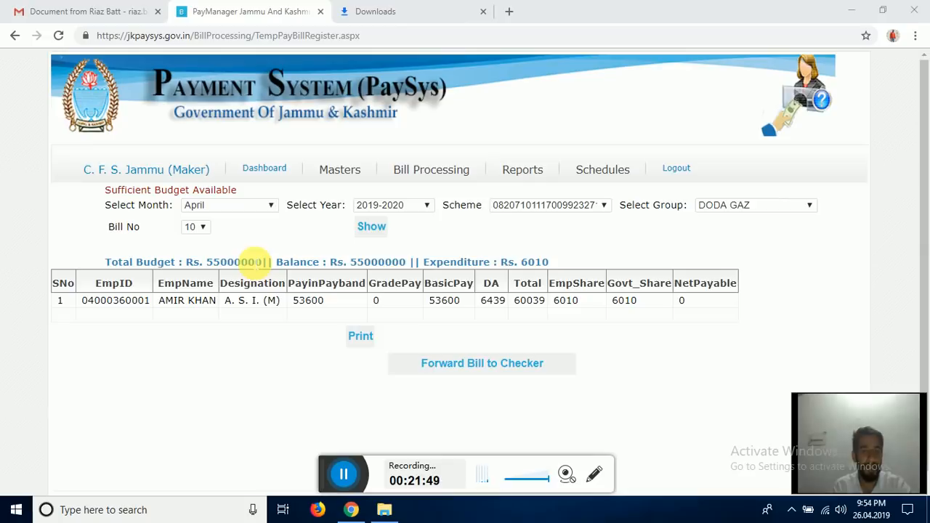
mouse_move(344, 182)
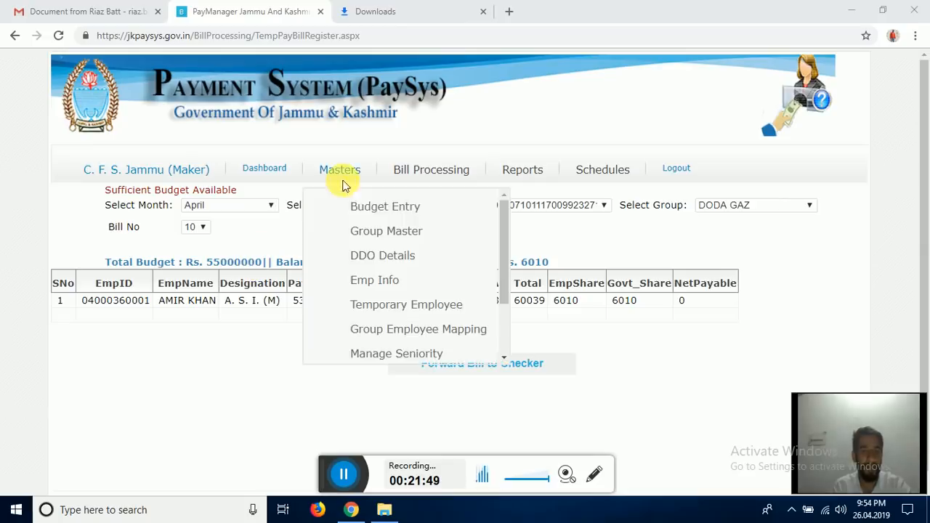
left_click(392, 211)
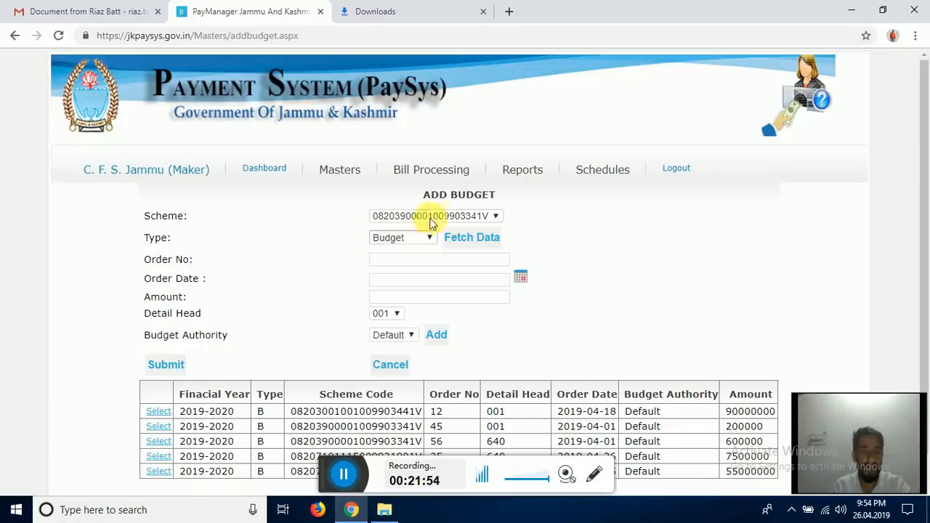
scroll(326, 308, "down", 1)
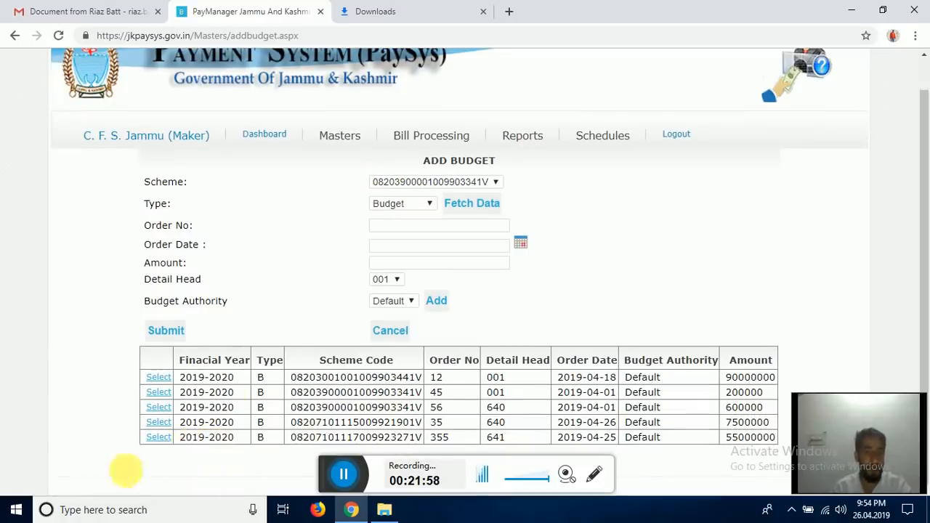
left_click(166, 439)
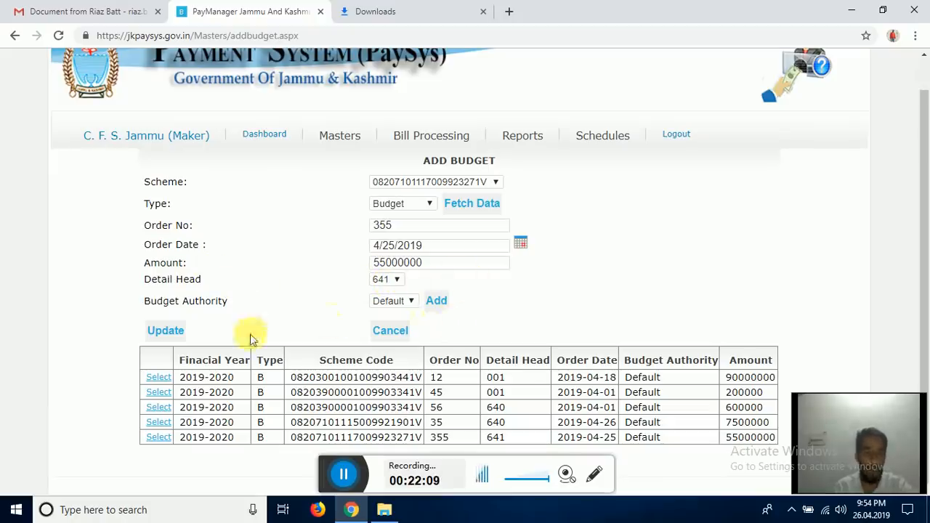
left_click(179, 340)
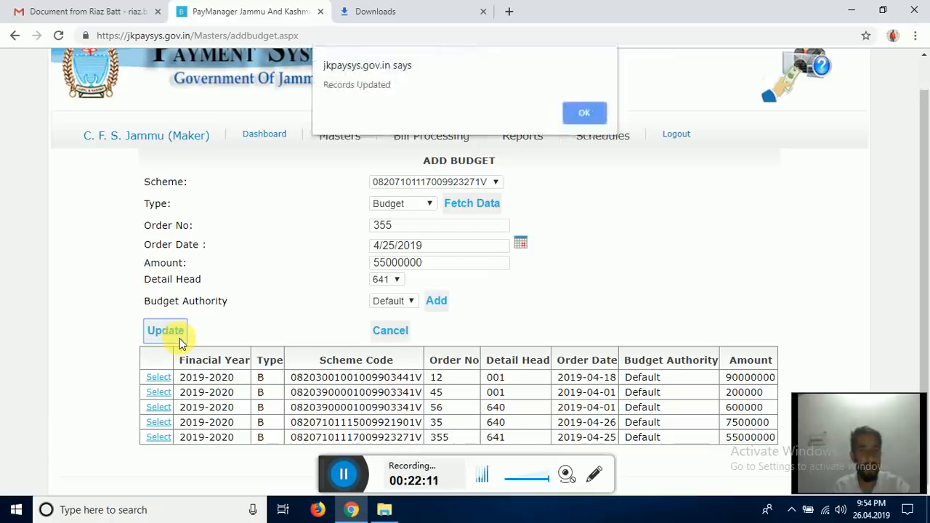
left_click(593, 114)
mouse_move(432, 145)
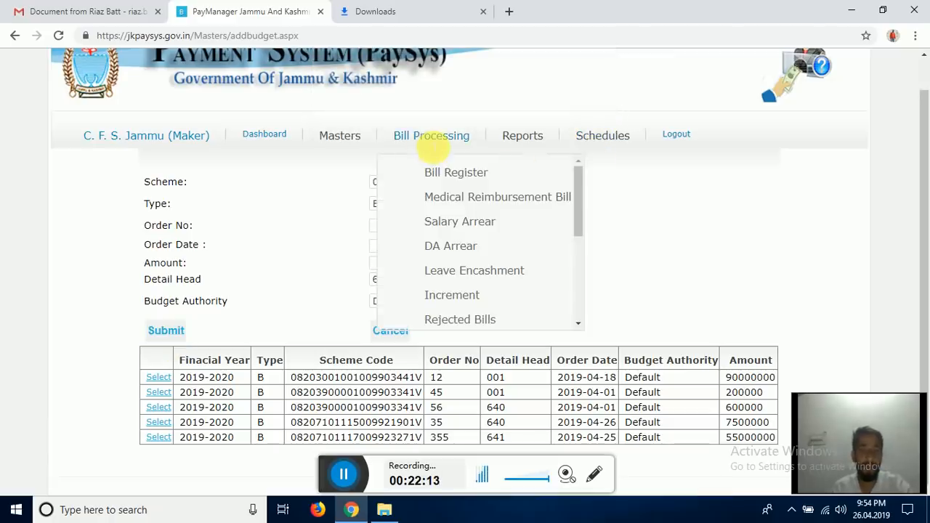
left_click(445, 171)
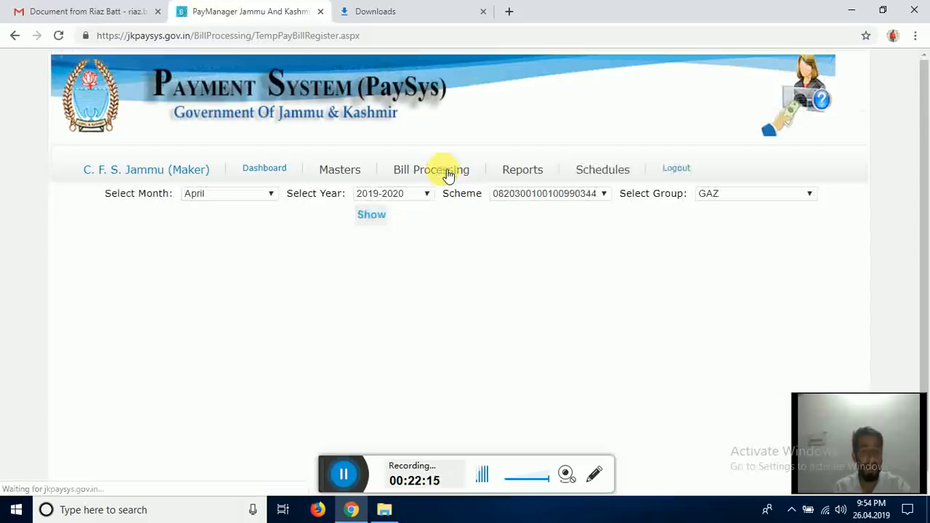
left_click(607, 195)
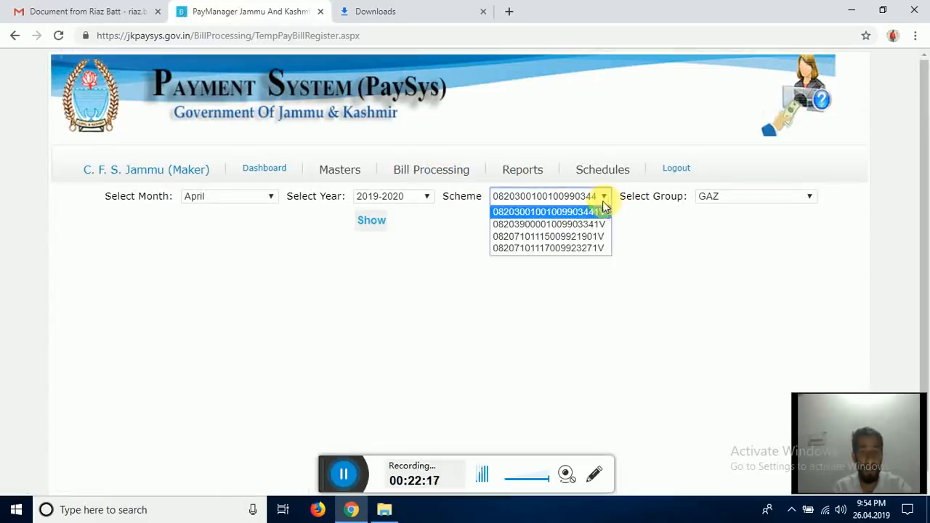
left_click(589, 249)
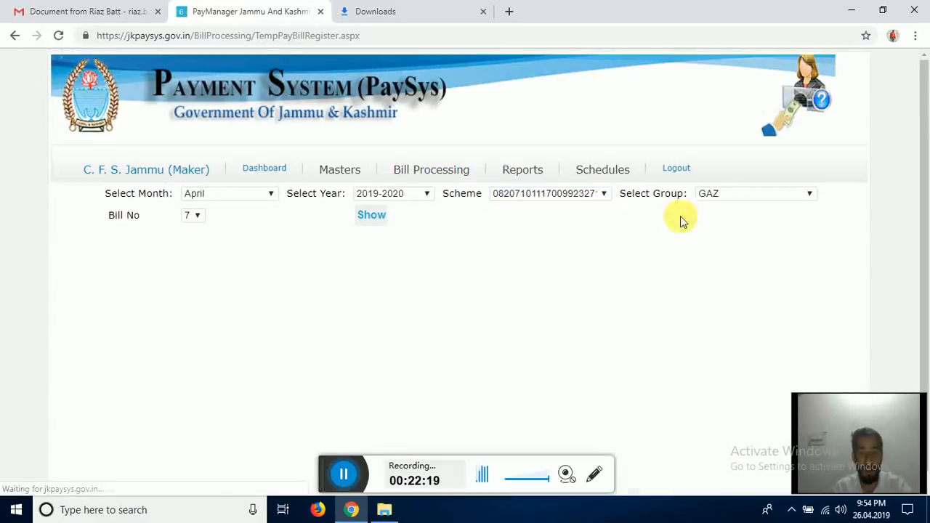
left_click(719, 196)
left_click(734, 261)
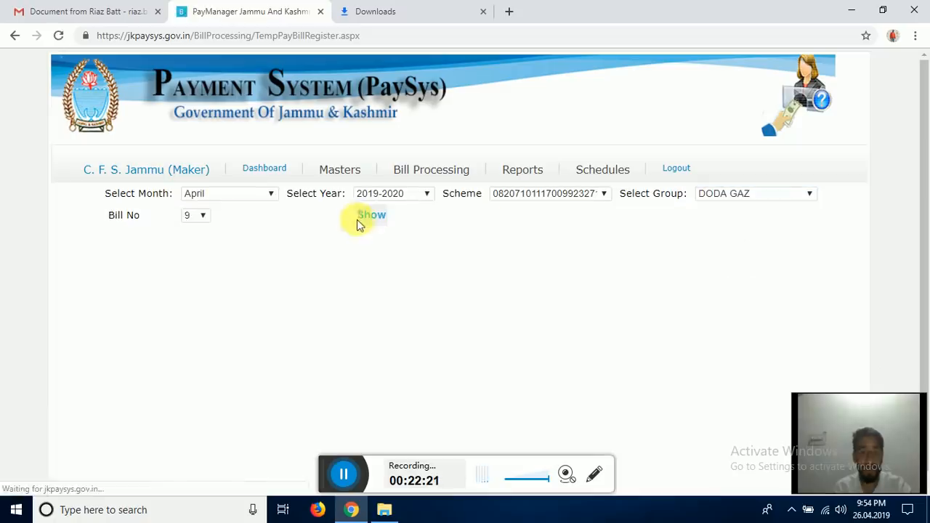
left_click(195, 217)
left_click(189, 243)
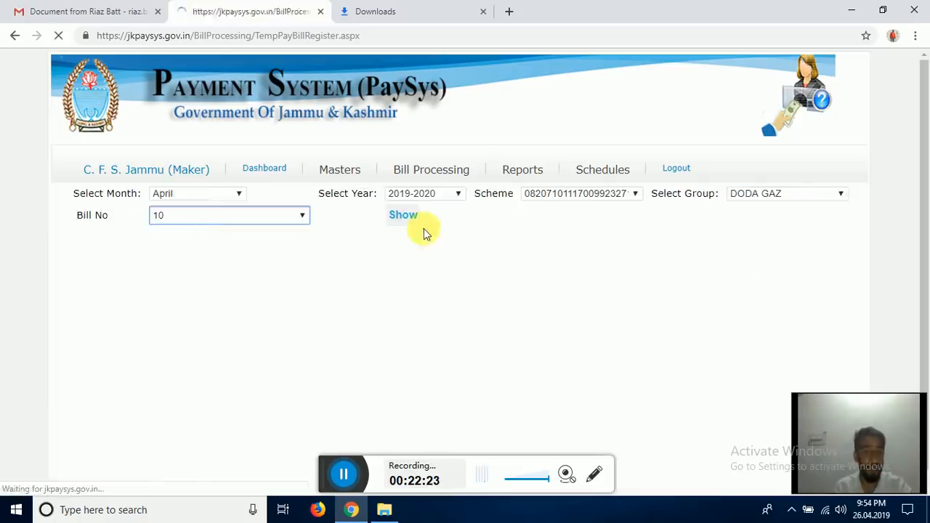
left_click(367, 218)
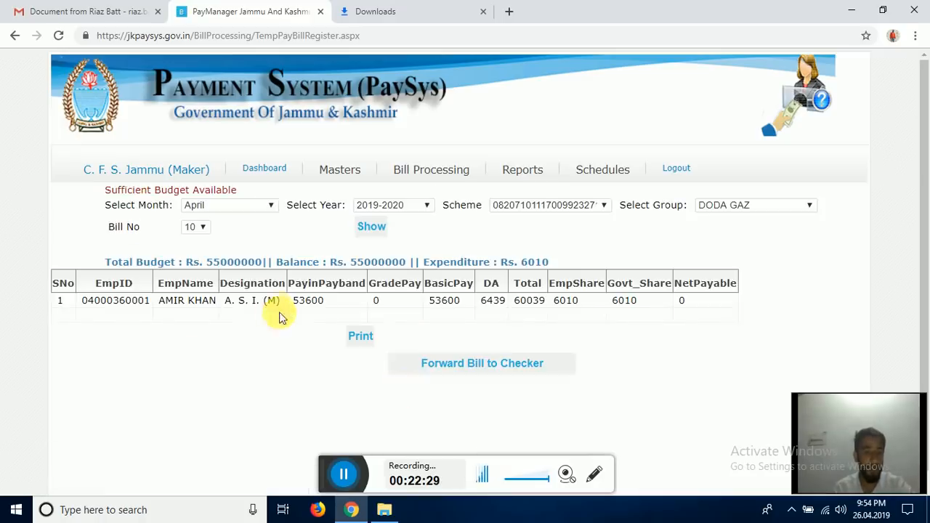
- Forward the bill to the checker, generating it as bill 11
left_click(491, 367)
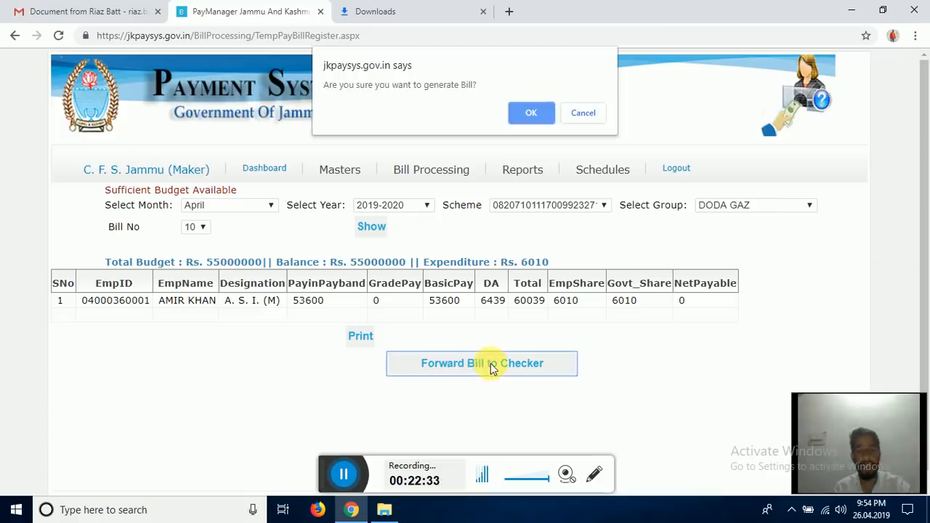
left_click(533, 114)
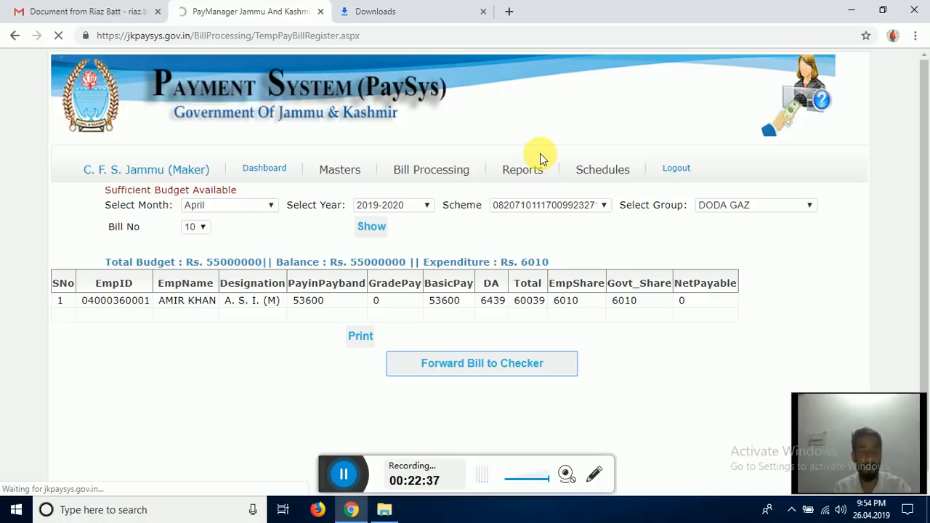
left_click(585, 110)
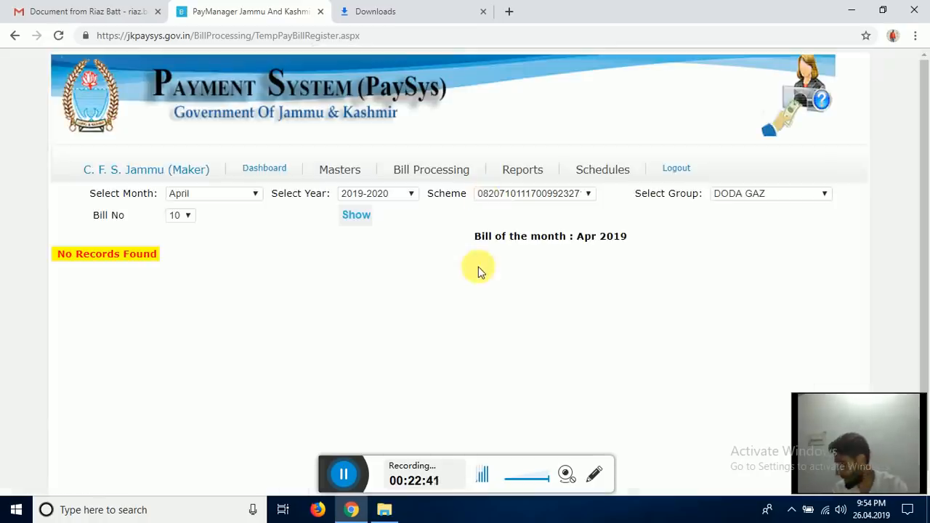
scroll(316, 297, "down", 1)
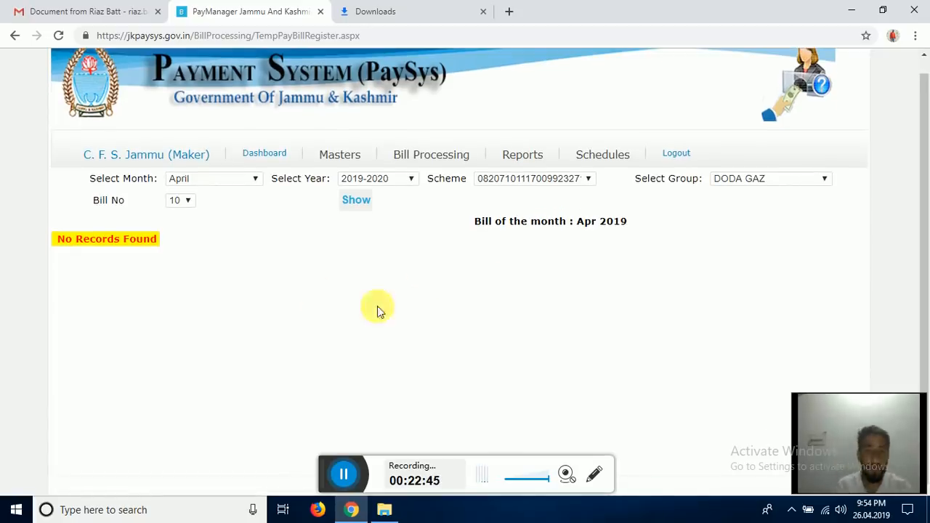
- Log out of the maker account, clear the saved username and sign in with the checker's credentials
left_click(679, 156)
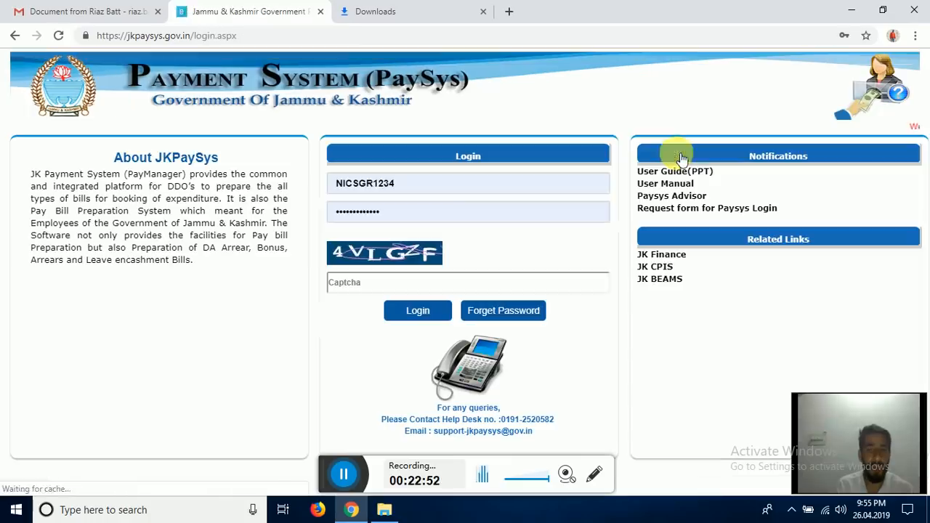
left_click_drag(439, 192, 353, 183)
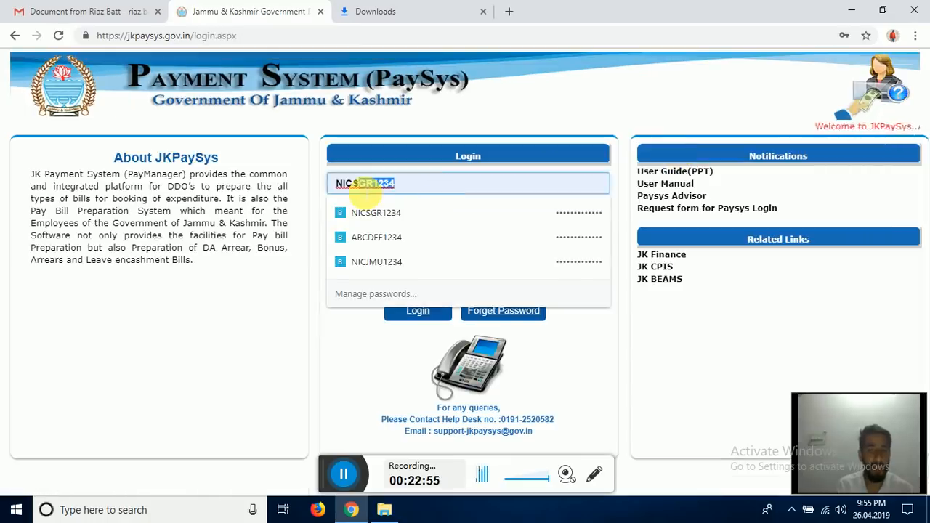
key("BackSpace")
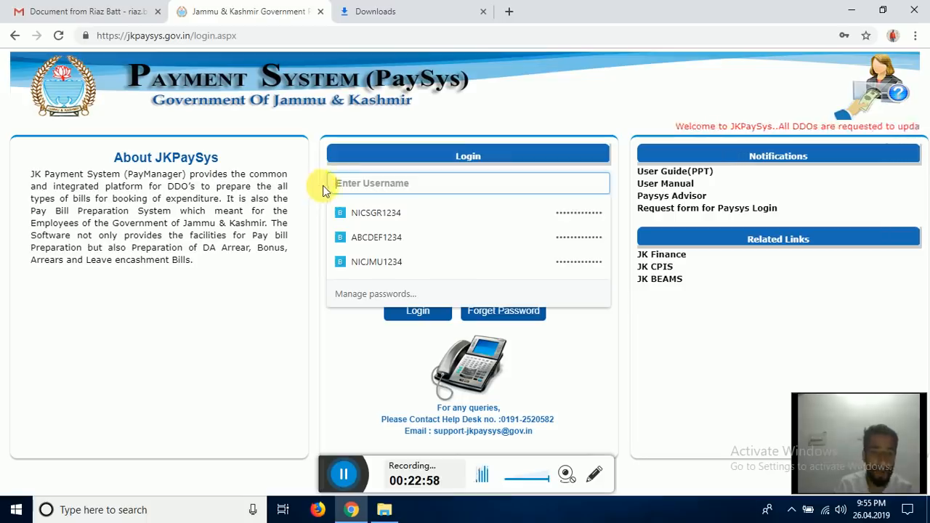
left_click(343, 473)
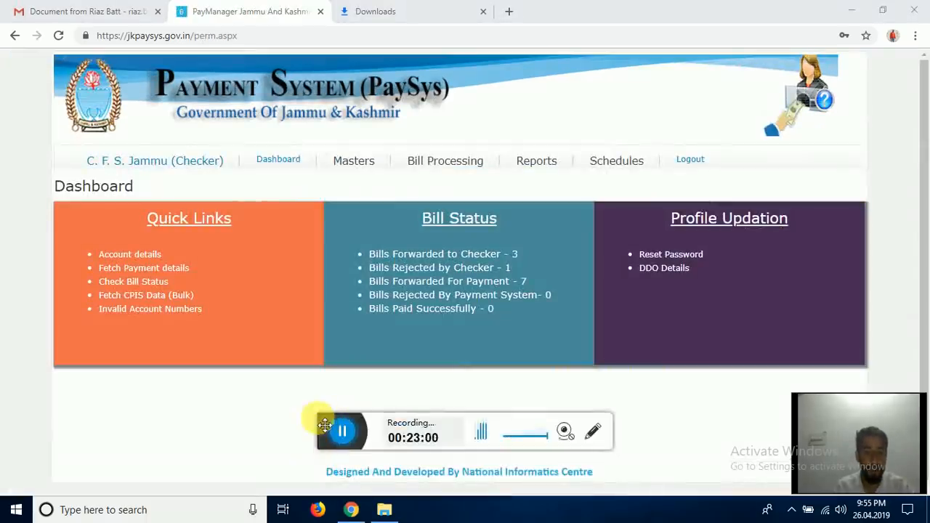
left_click_drag(325, 425, 317, 462)
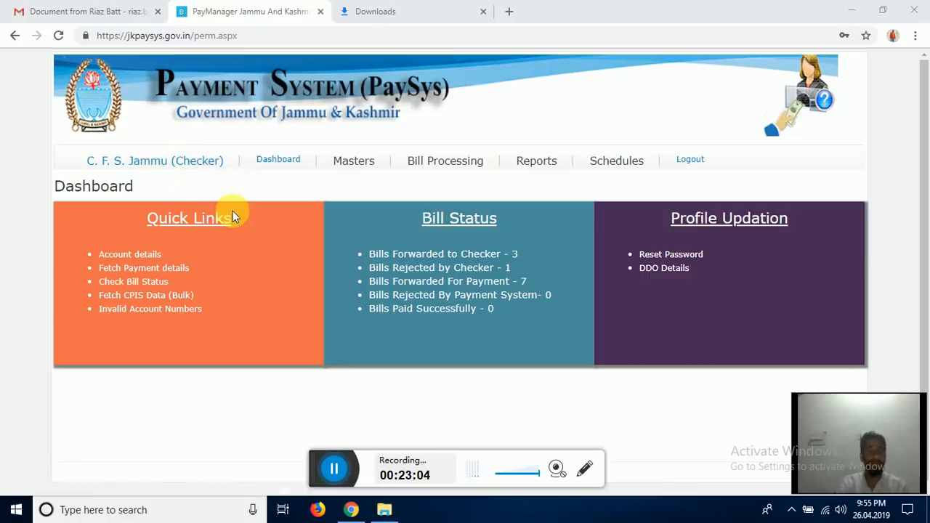
- Open PBR Verification/Passing and bring up bill 9's employee details for checking
mouse_move(452, 179)
left_click(485, 194)
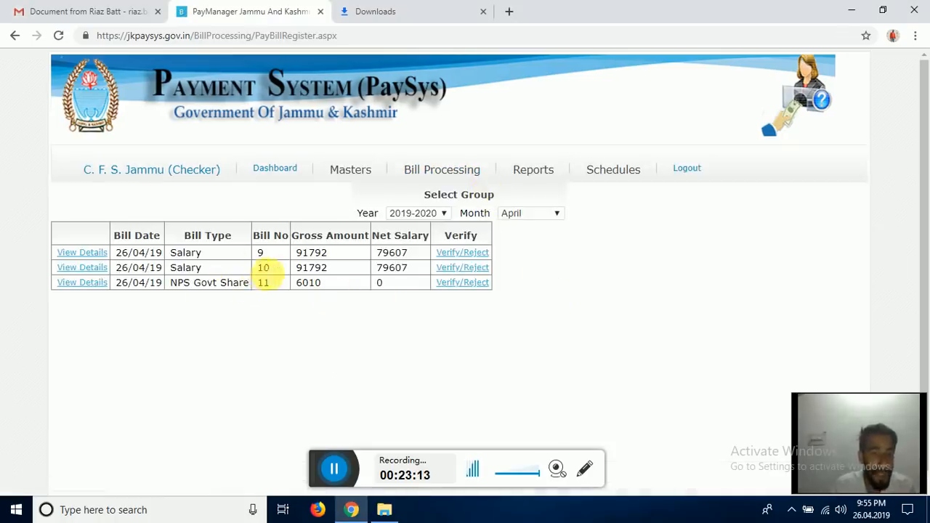
left_click(255, 284)
double_click(260, 252)
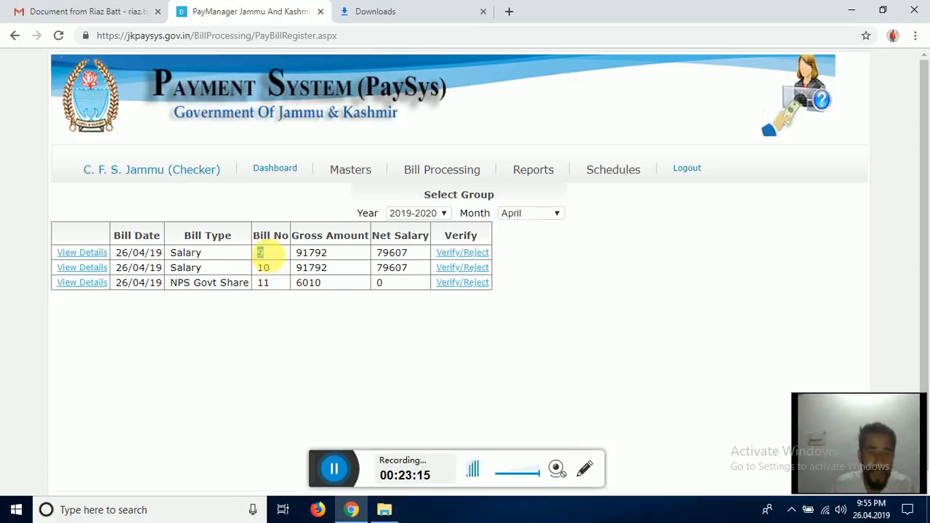
left_click(459, 253)
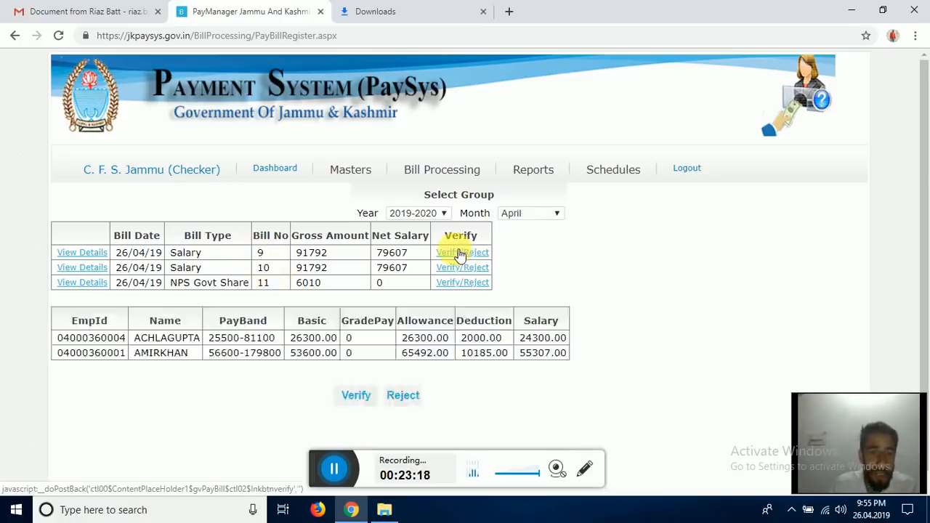
- Reject bill 9 with reason 'HJGH' and acknowledge the 'Bill reverted back' message
left_click(402, 395)
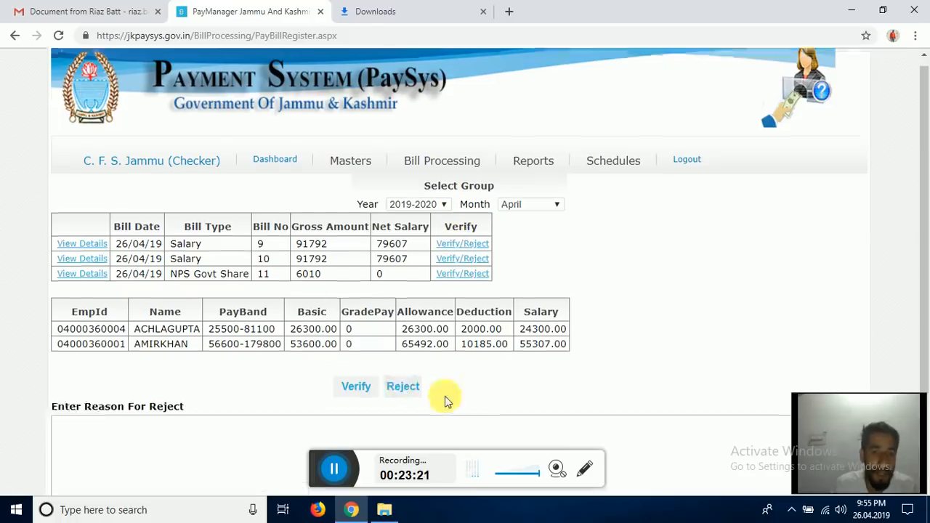
scroll(145, 330, "down", 3)
left_click(145, 331)
type("HJGH")
left_click(66, 415)
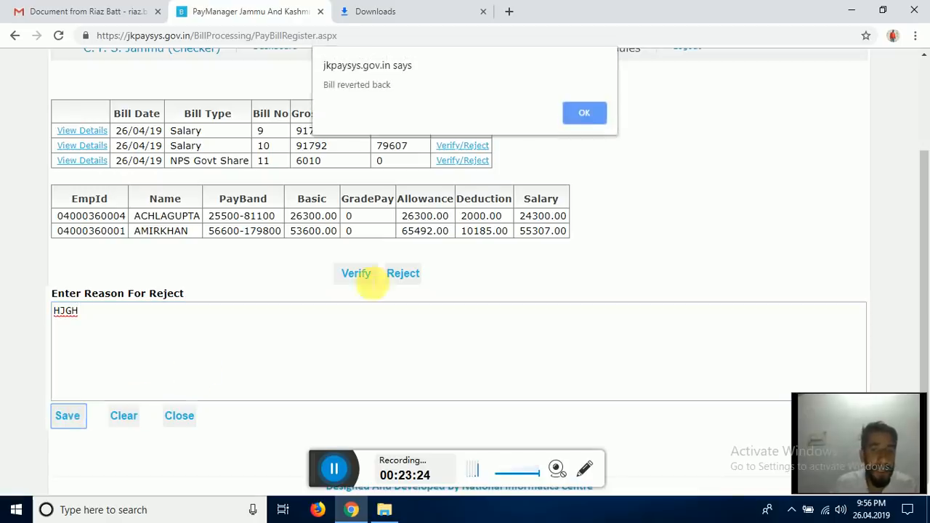
left_click(564, 113)
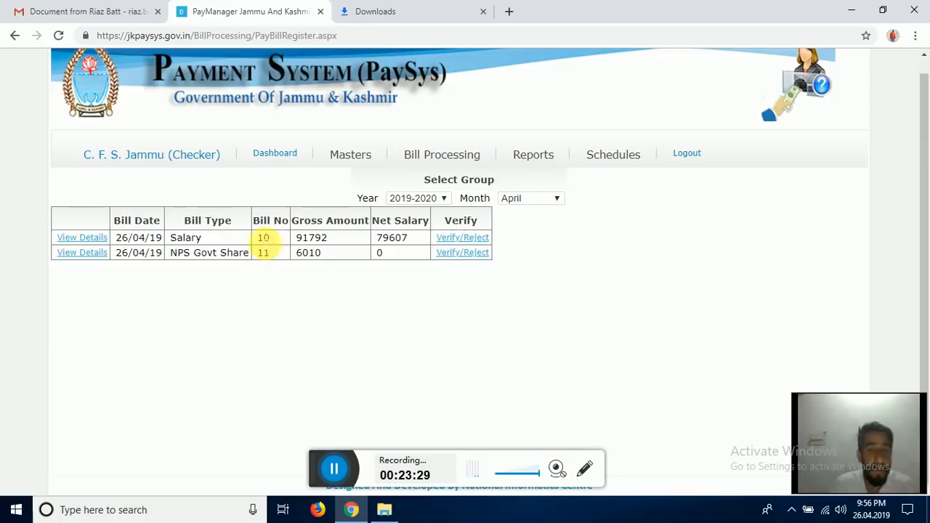
- Verify bill 10 (Salary) and bill 11 (NPS Govt Share), dismissing each confirmation
left_click(456, 241)
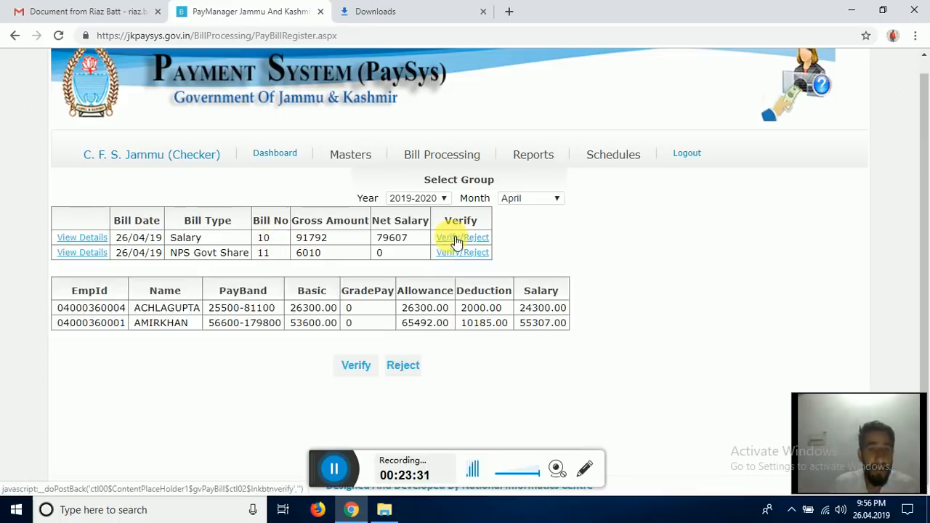
left_click(356, 365)
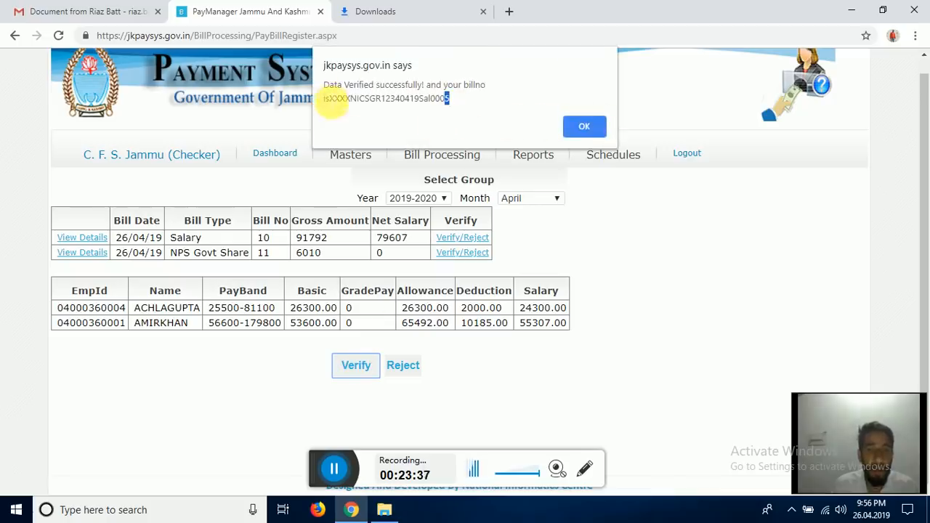
left_click_drag(331, 102, 456, 109)
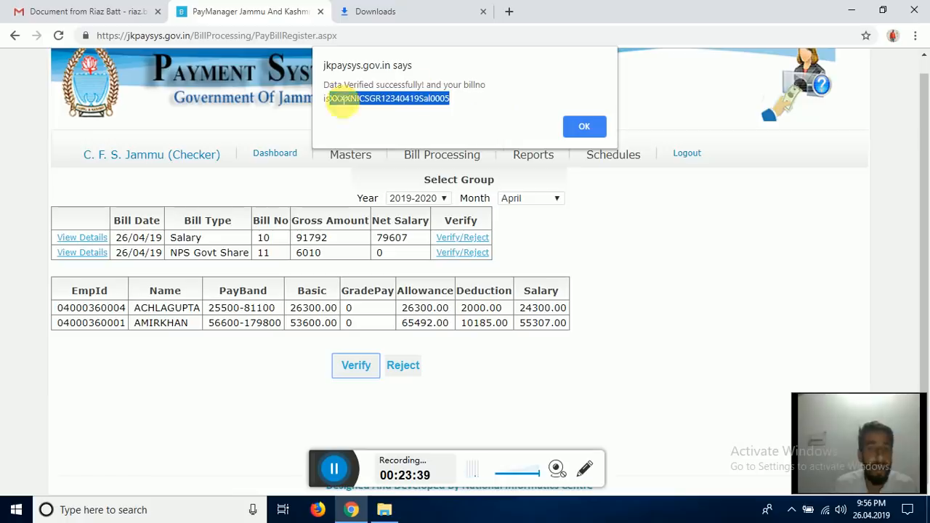
left_click(581, 125)
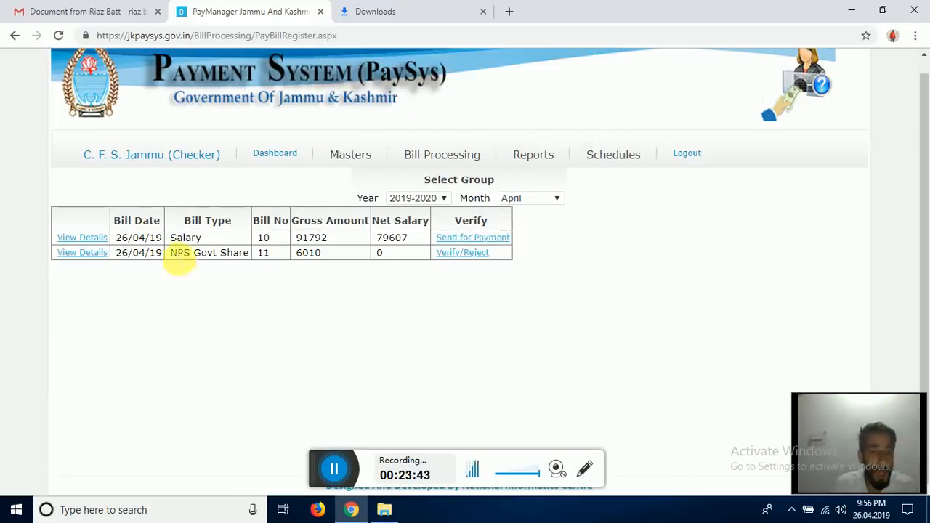
left_click(457, 254)
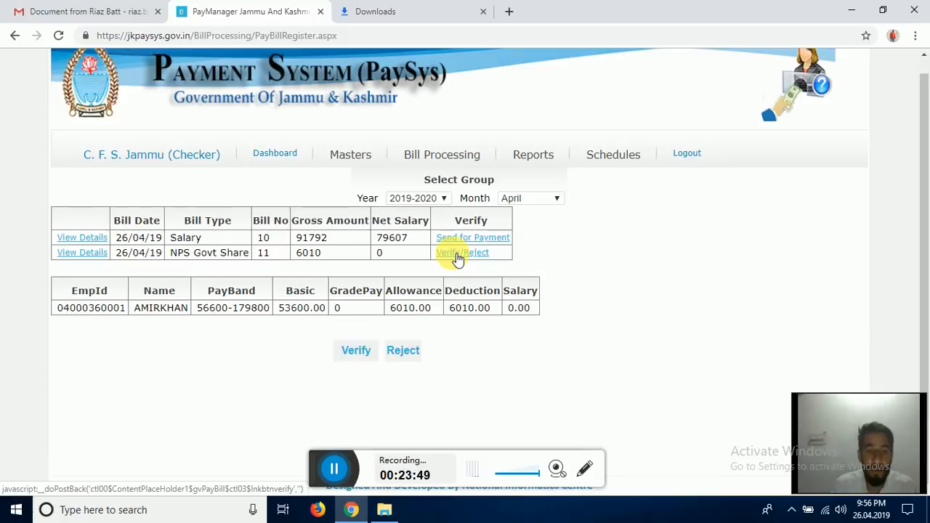
left_click(361, 354)
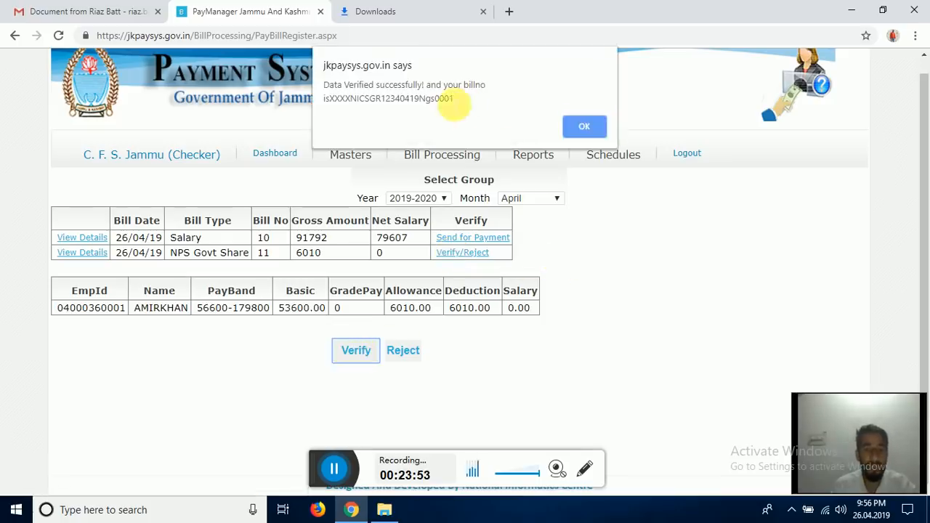
left_click(584, 128)
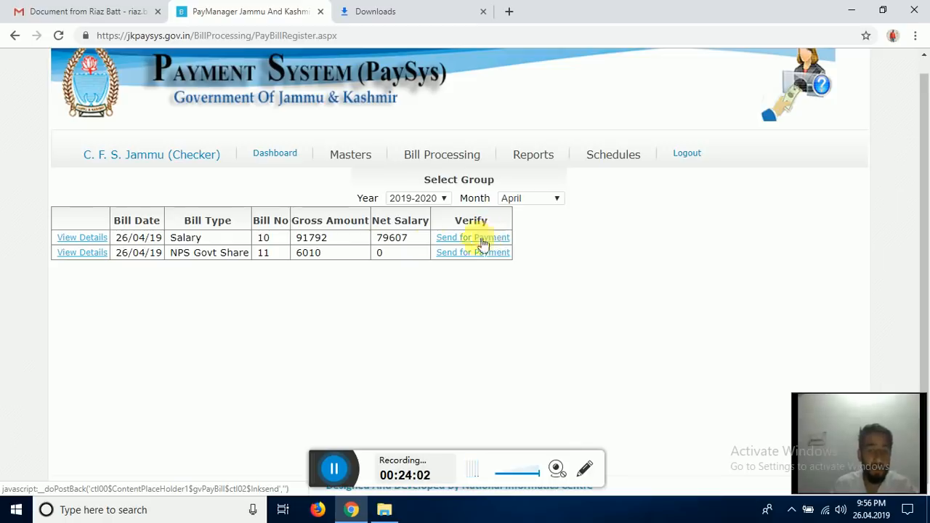
- Send the Salary and NPS Govt Share bills to treasury, acknowledging both alerts
left_click(449, 240)
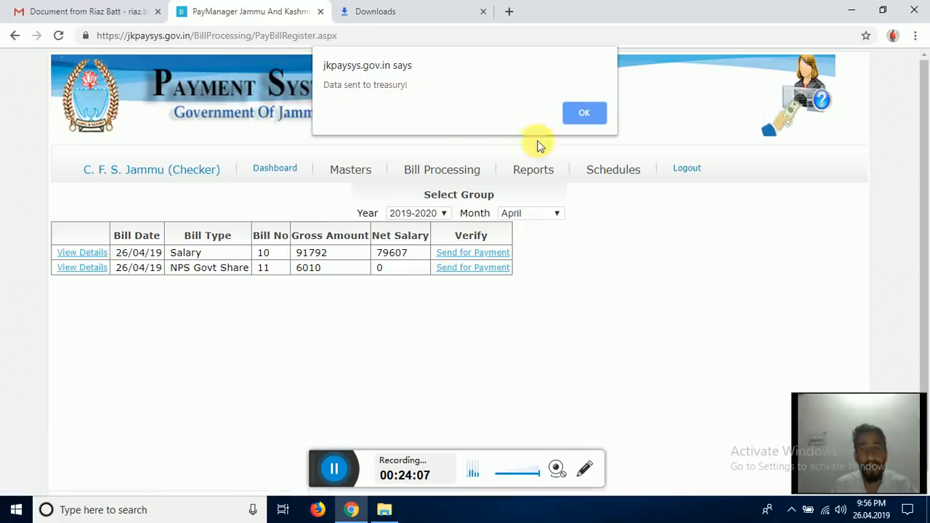
left_click(577, 114)
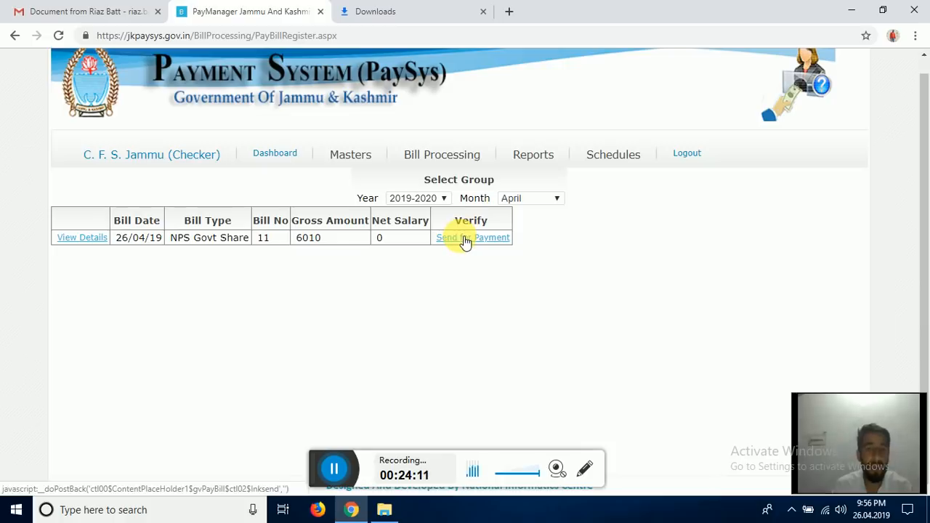
left_click(465, 241)
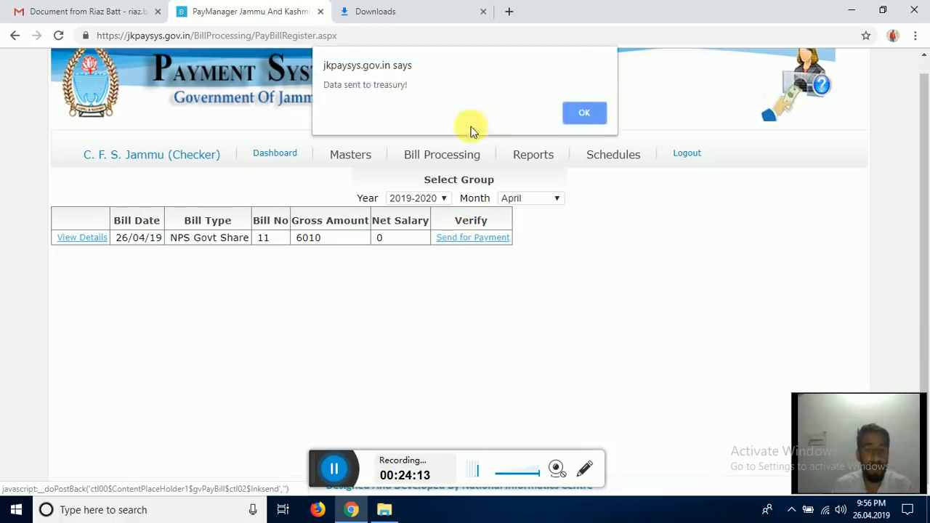
left_click(586, 111)
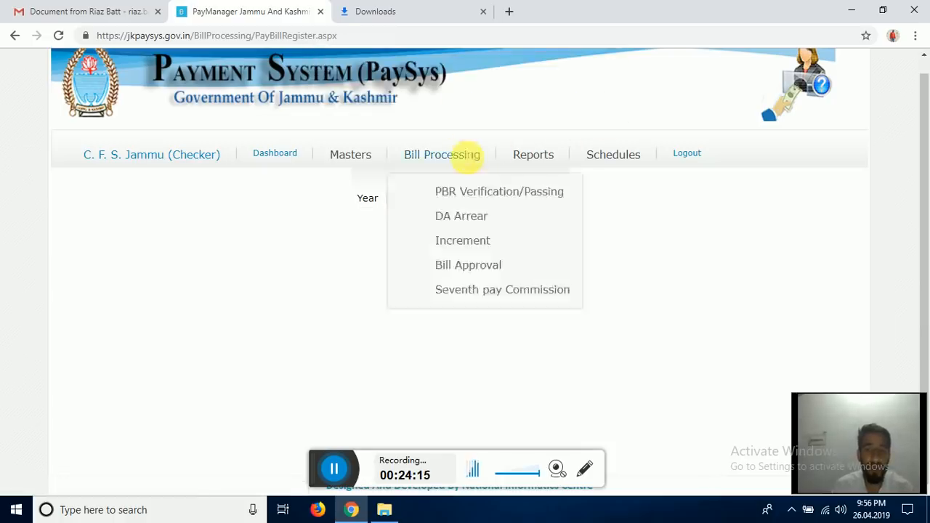
- Open the PayBill Fc19 report, select the DODA GAZ bill and download its FC-19 PDF
mouse_move(534, 161)
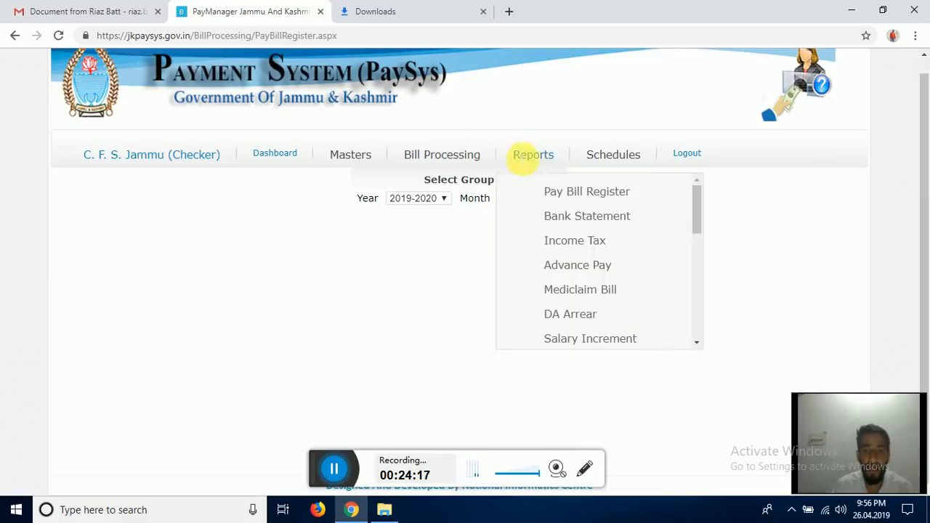
left_click_drag(693, 201, 694, 279)
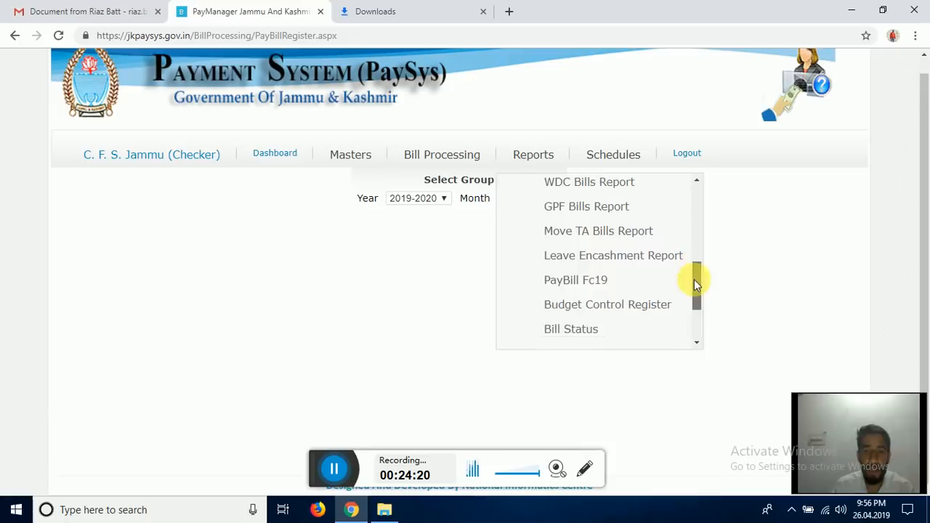
left_click(593, 283)
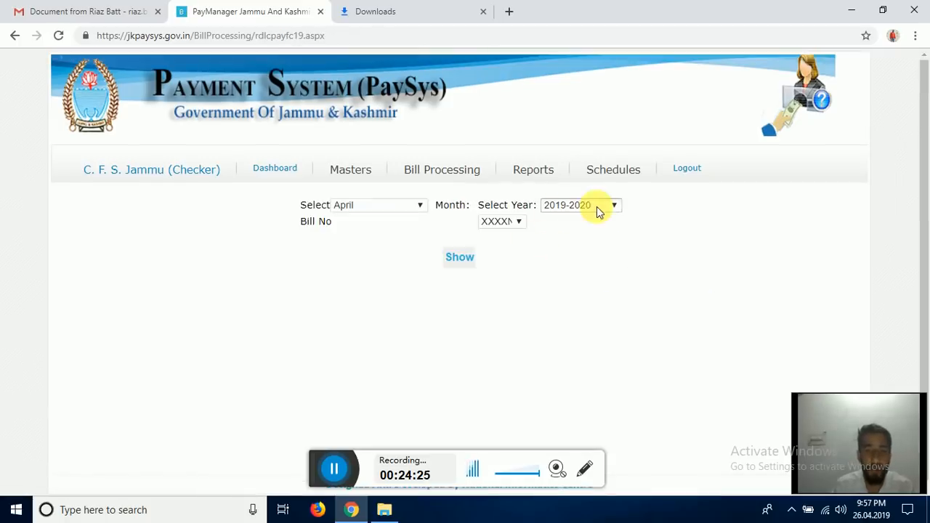
left_click(522, 224)
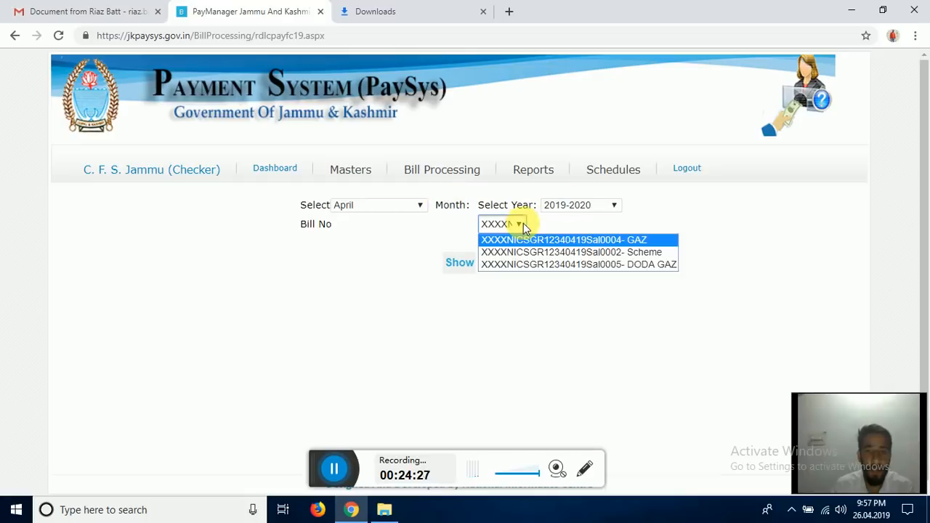
left_click(613, 266)
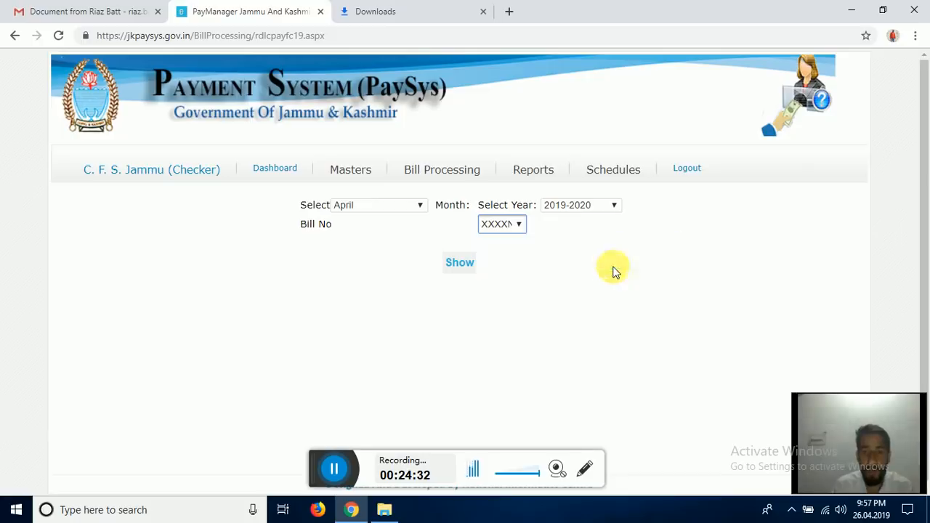
left_click(522, 231)
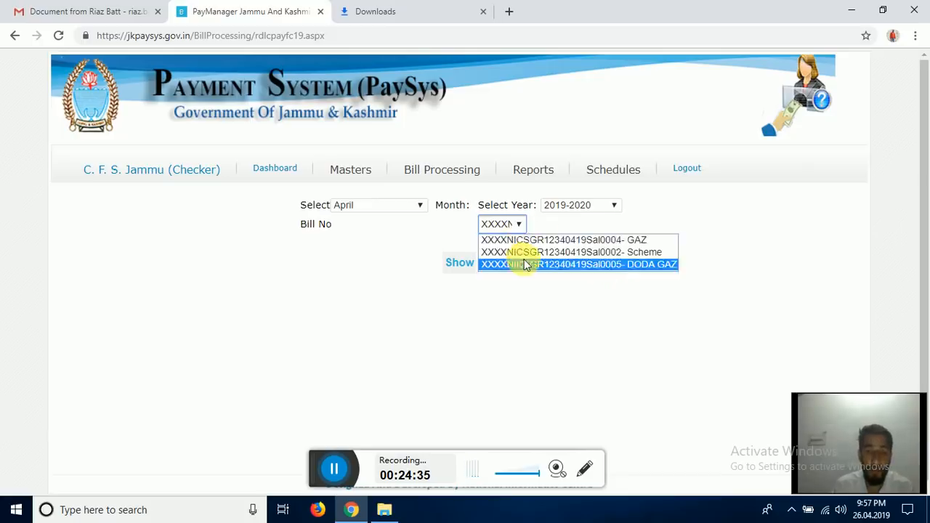
left_click(518, 259)
left_click(465, 259)
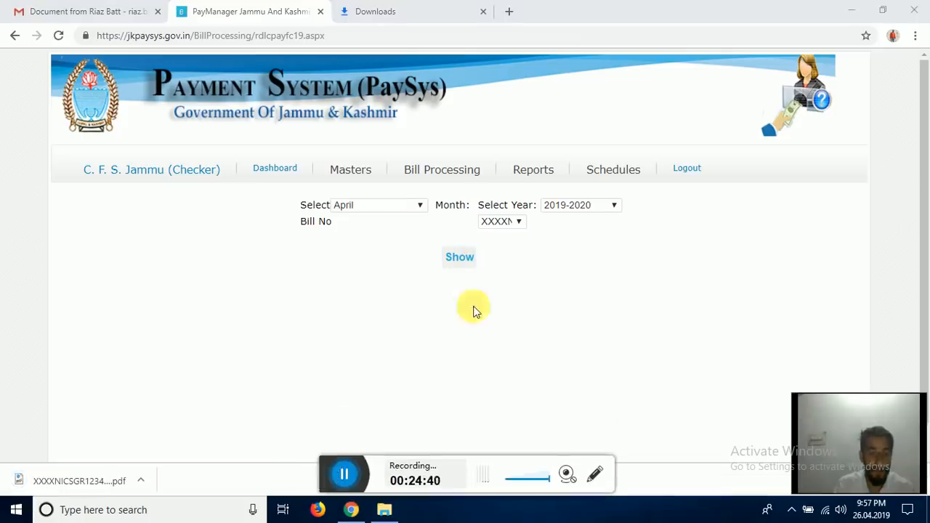
- Open the downloaded FC-19 PDF and check gross 91792, deductions 12185 and net payable 79607
left_click(78, 482)
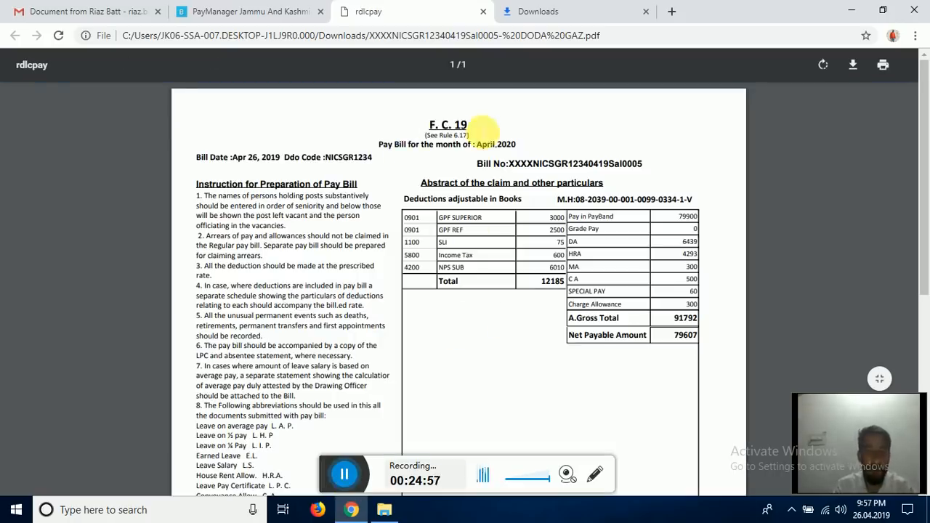
scroll(435, 193, "down", 1)
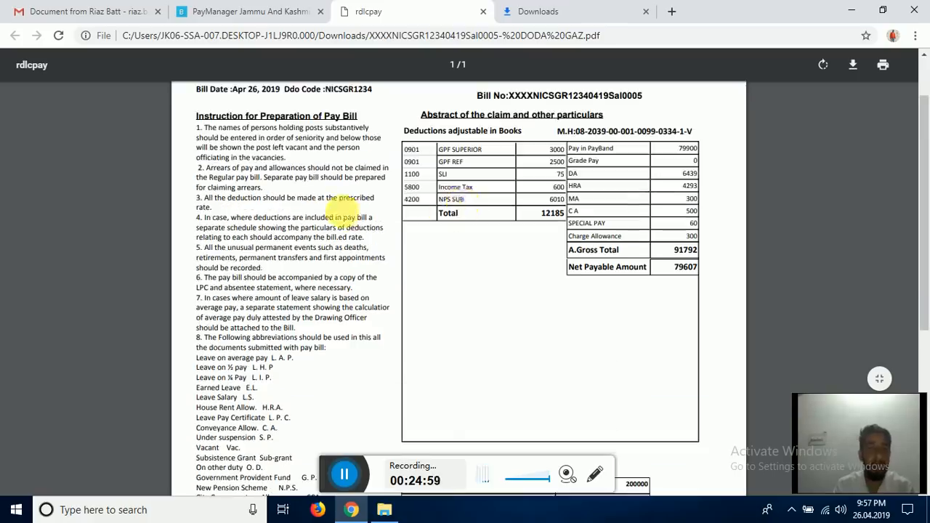
scroll(290, 196, "up", 1)
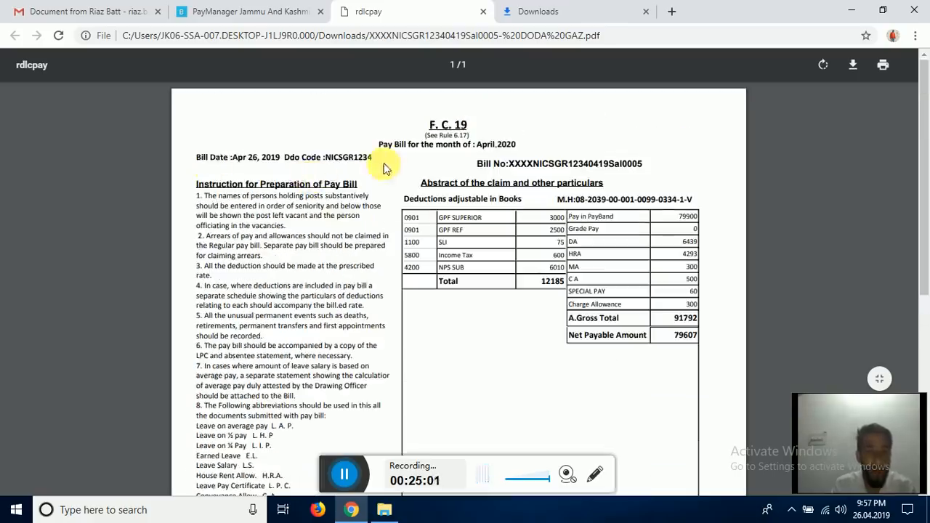
left_click_drag(474, 164, 653, 163)
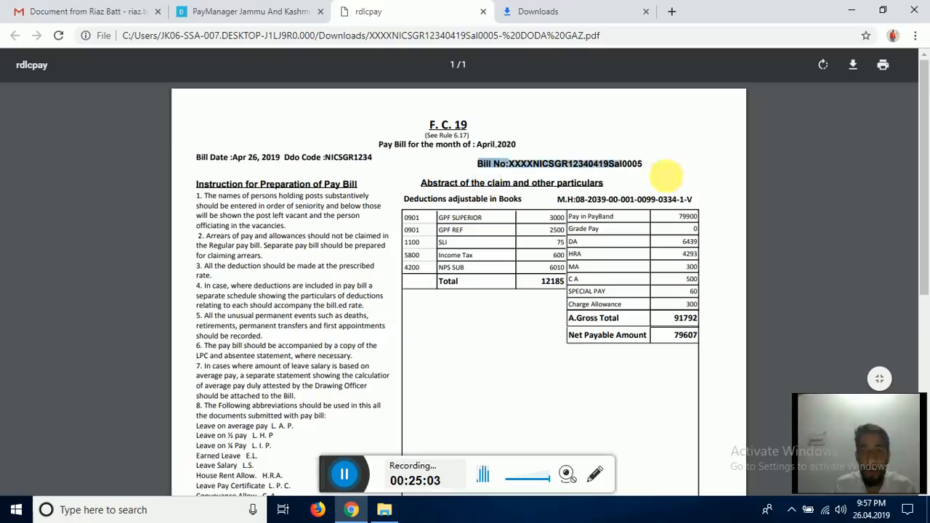
scroll(509, 186, "down", 1)
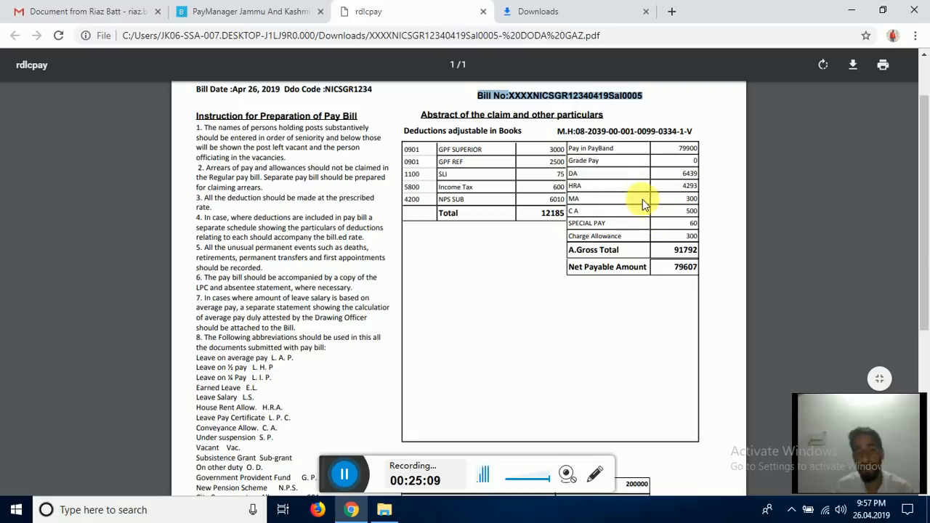
scroll(651, 217, "down", 2)
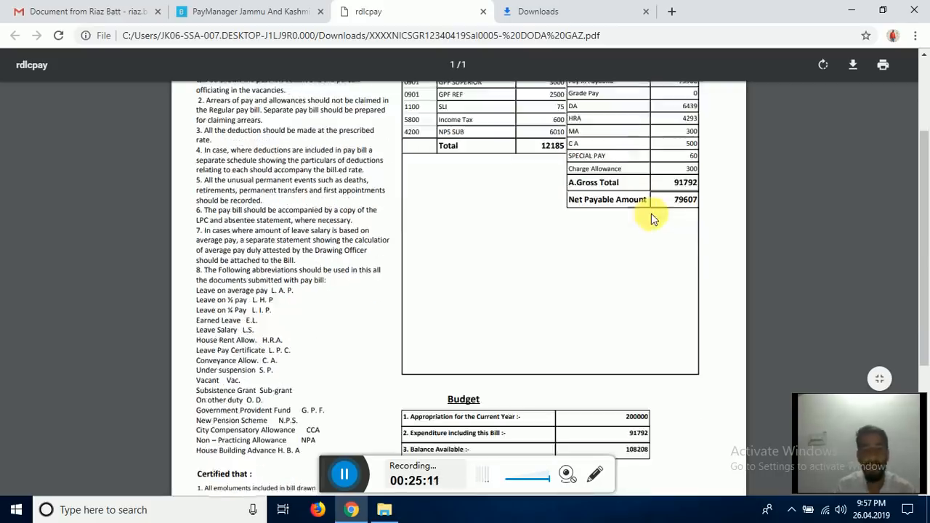
scroll(614, 235, "down", 3)
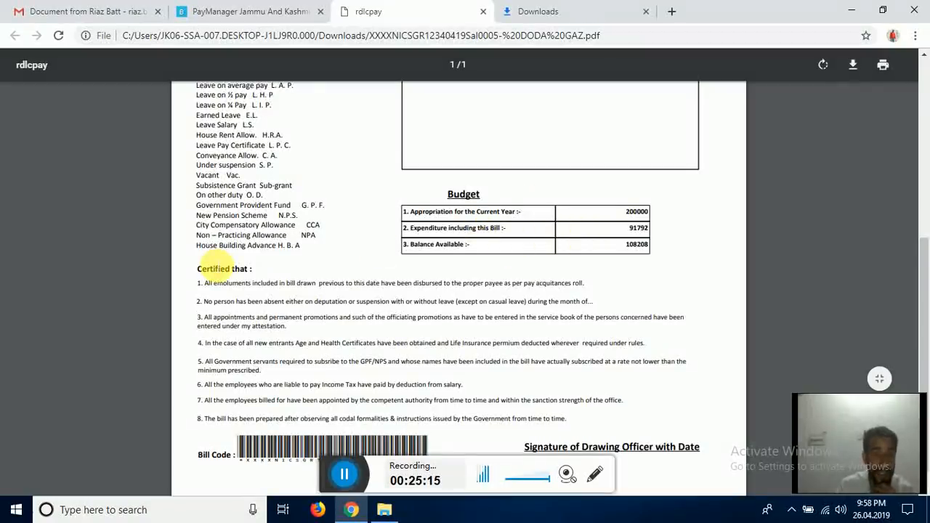
scroll(429, 275, "down", 1)
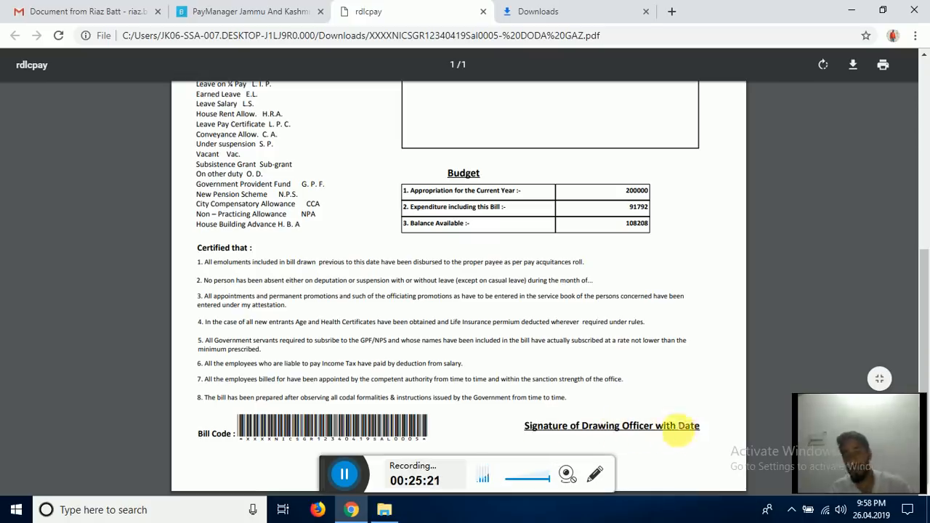
scroll(647, 388, "up", 6)
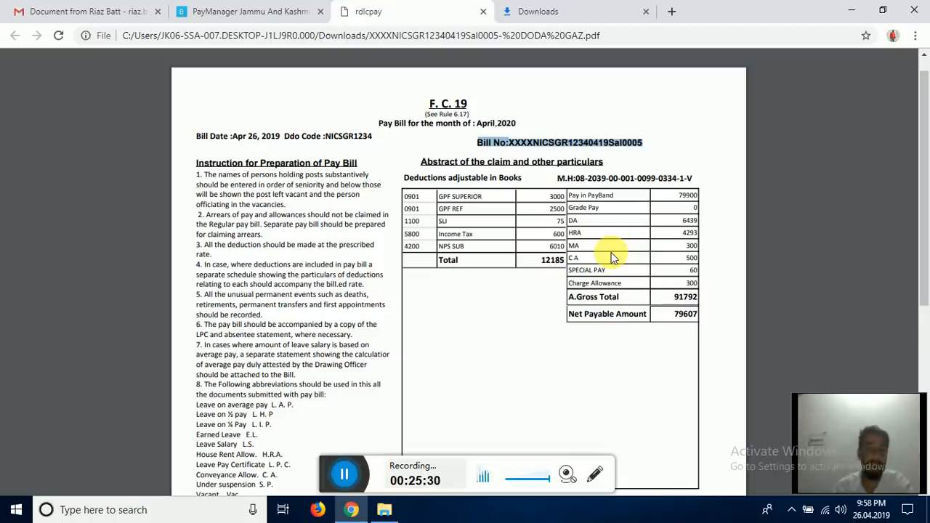
- Close the FC-19 PDF and open the Pay Bill Register report in PayManager
left_click(484, 12)
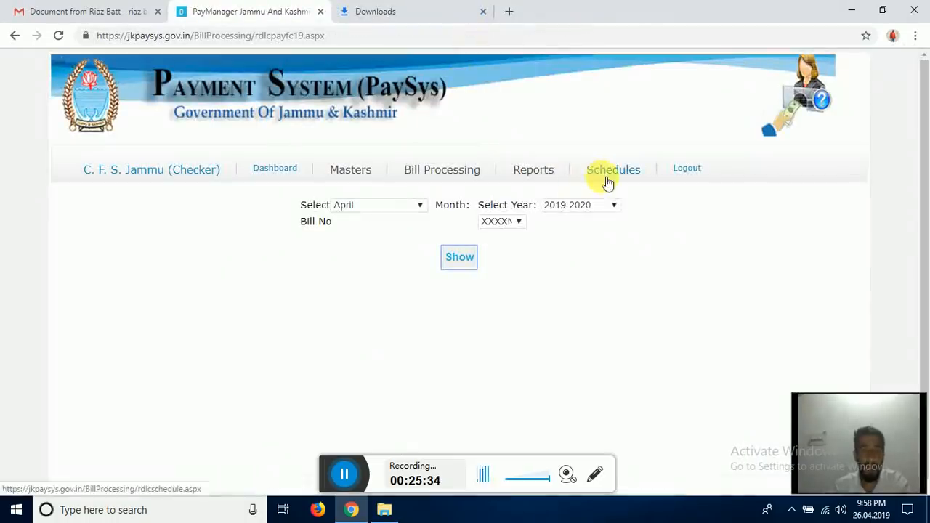
mouse_move(533, 176)
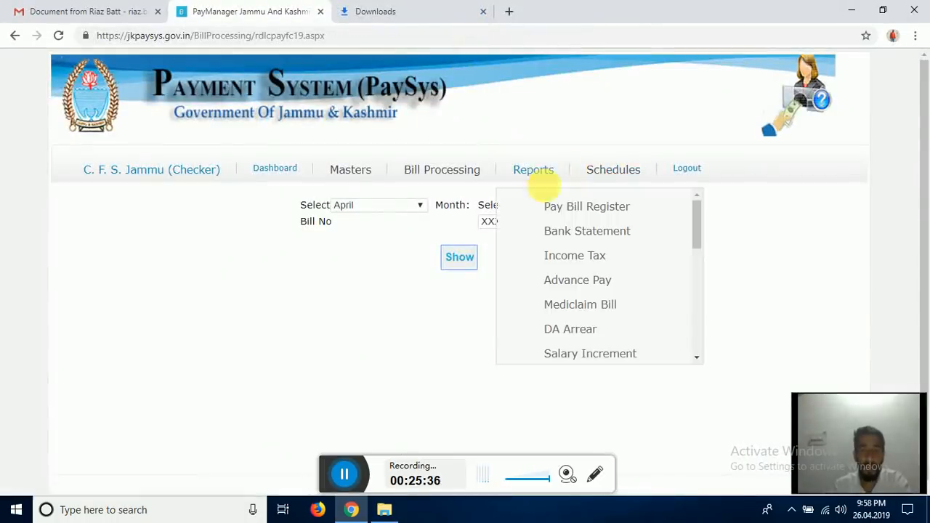
left_click(565, 212)
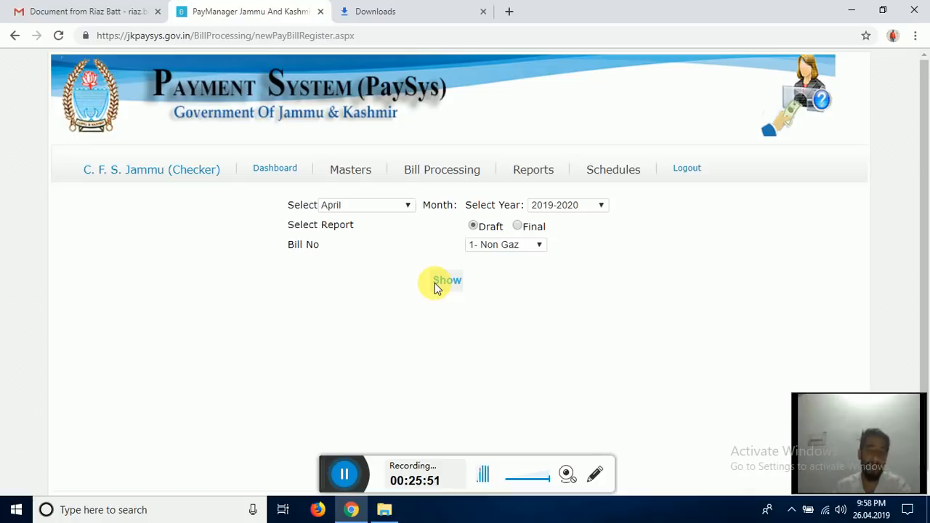
mouse_move(534, 175)
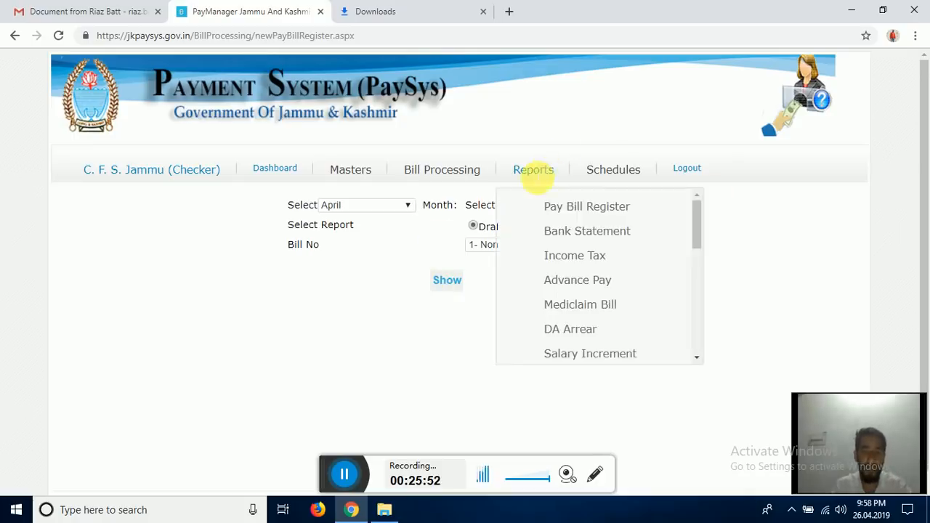
left_click(568, 208)
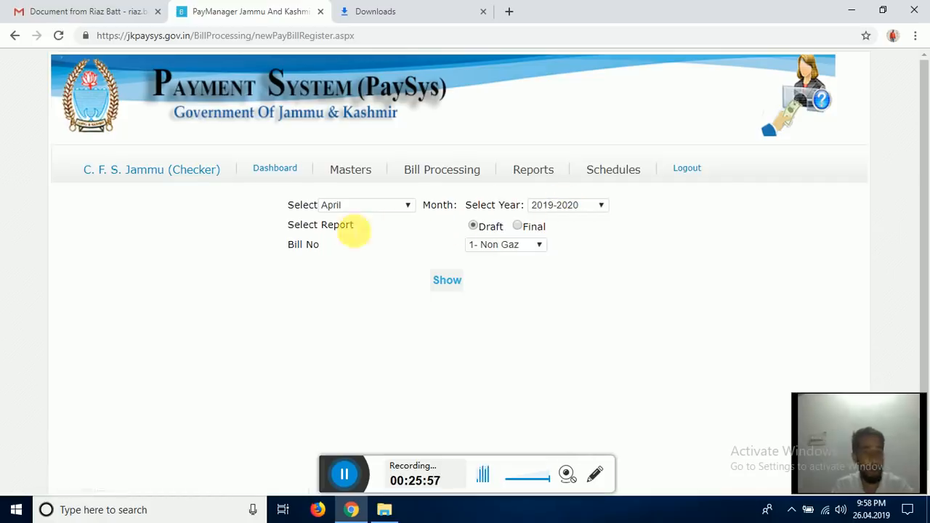
- Generate the Final register for bill Sal0005- DODA GAZ and open the downloaded PayBill PDF
left_click(520, 228)
left_click(589, 250)
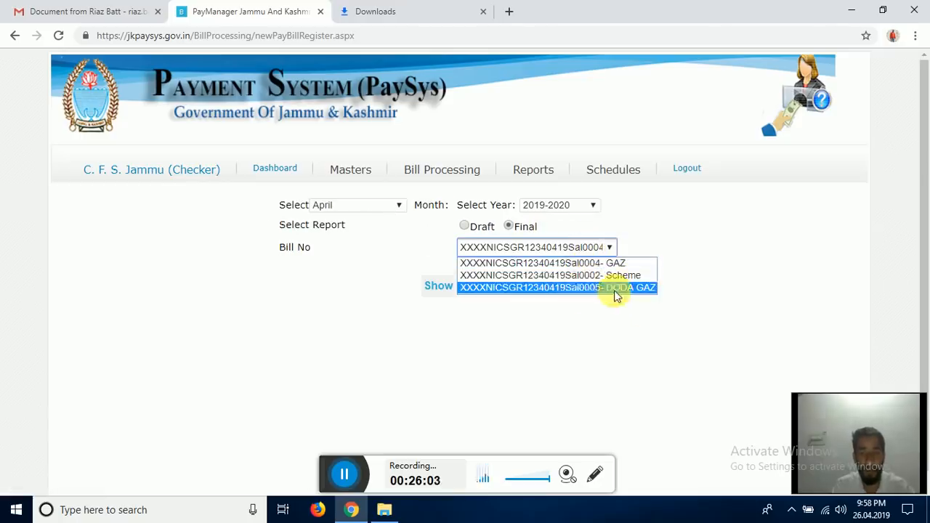
left_click(603, 289)
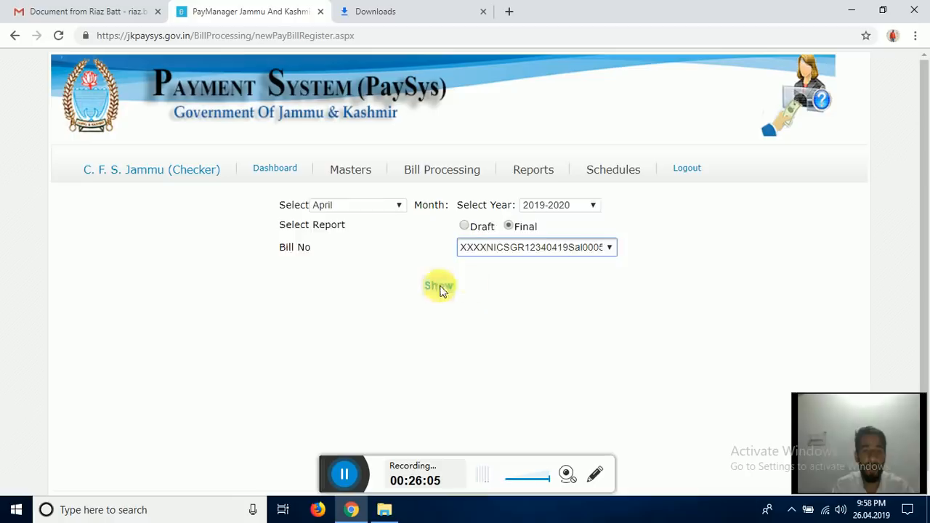
left_click(411, 282)
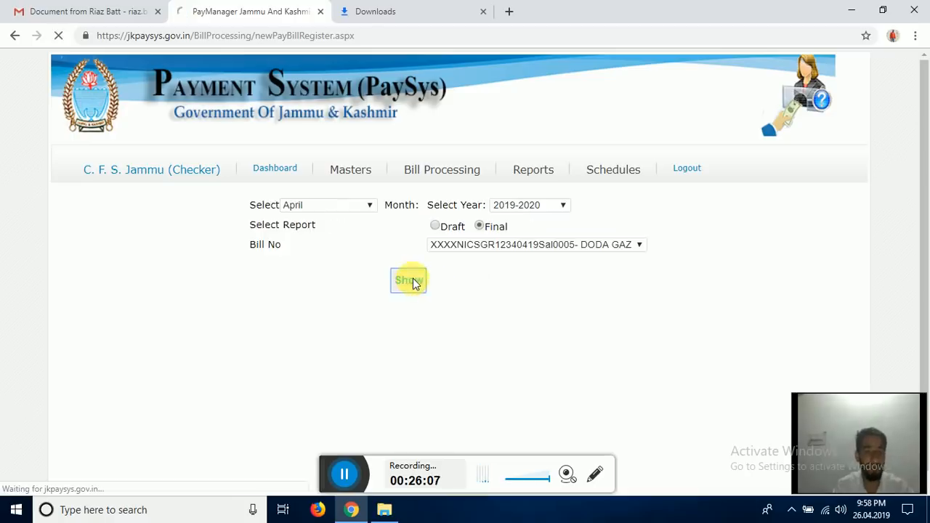
left_click(345, 474)
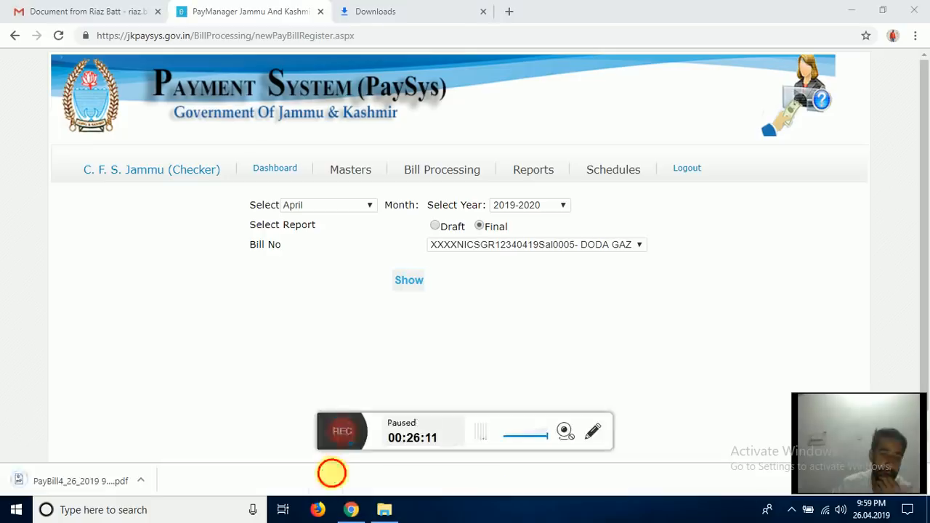
left_click(334, 429)
left_click_drag(332, 428, 326, 473)
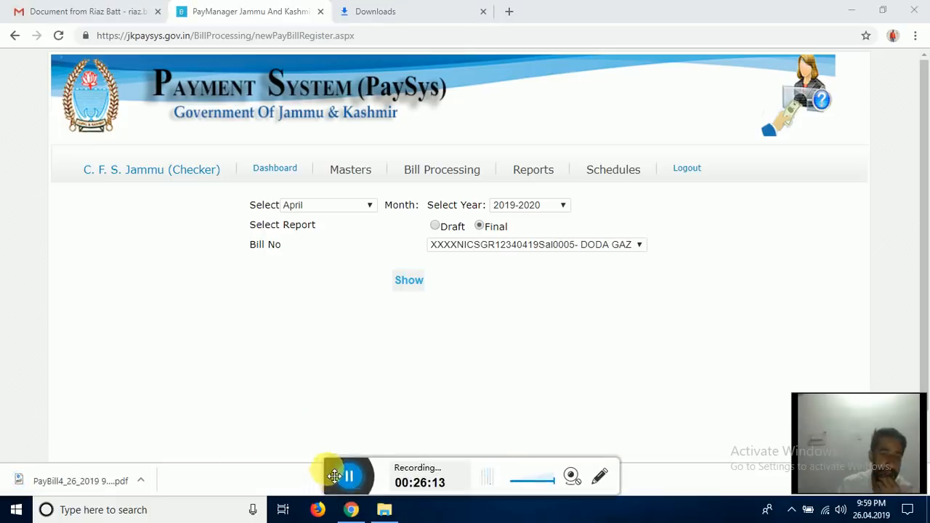
left_click(75, 481)
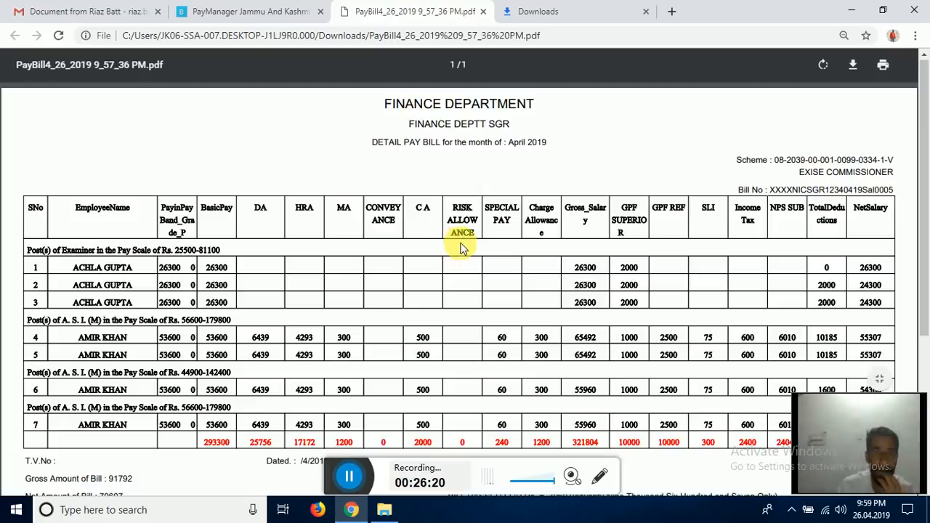
- Scroll through the PayBill PDF's employee rows and footer totals (net 79607), then close it
scroll(460, 246, "down", 3)
scroll(263, 240, "down", 1)
scroll(265, 225, "up", 2)
scroll(265, 225, "up", 2)
scroll(268, 218, "down", 4)
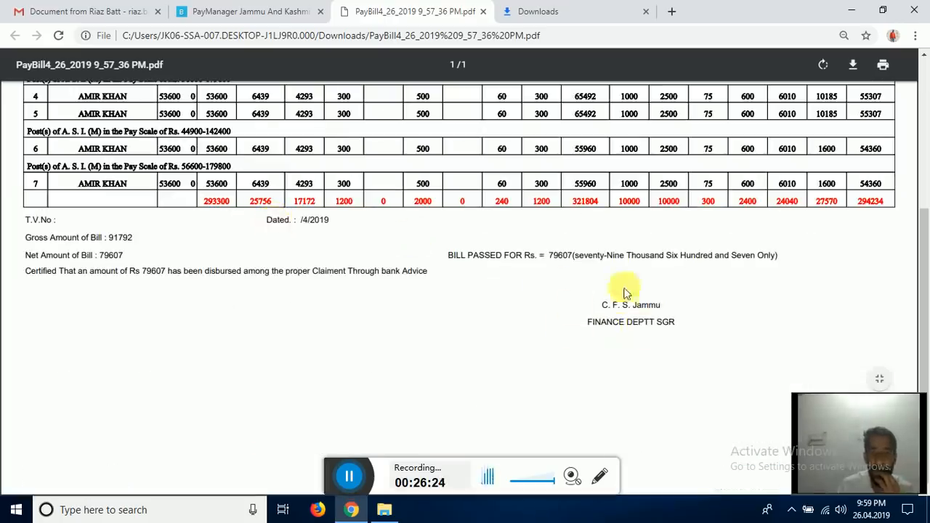
scroll(127, 202, "up", 1)
scroll(120, 187, "down", 1)
scroll(117, 183, "up", 2)
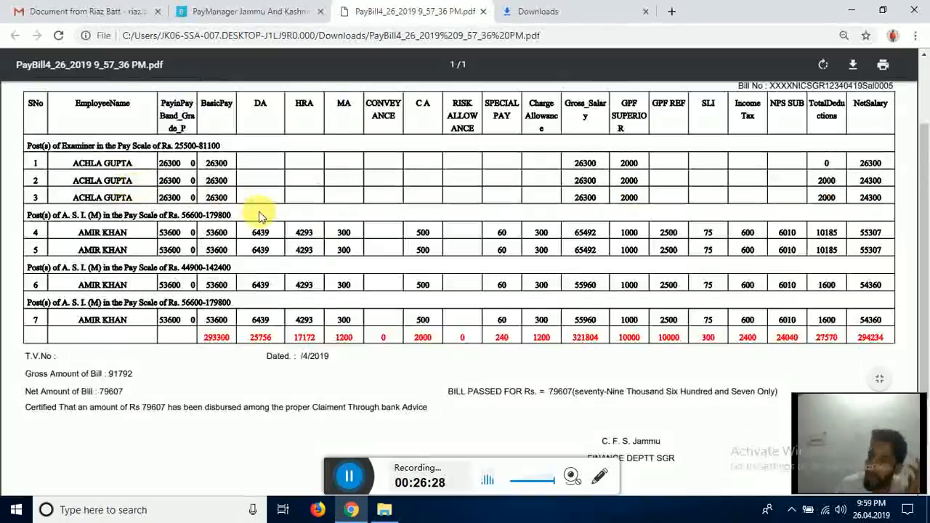
scroll(247, 218, "down", 4)
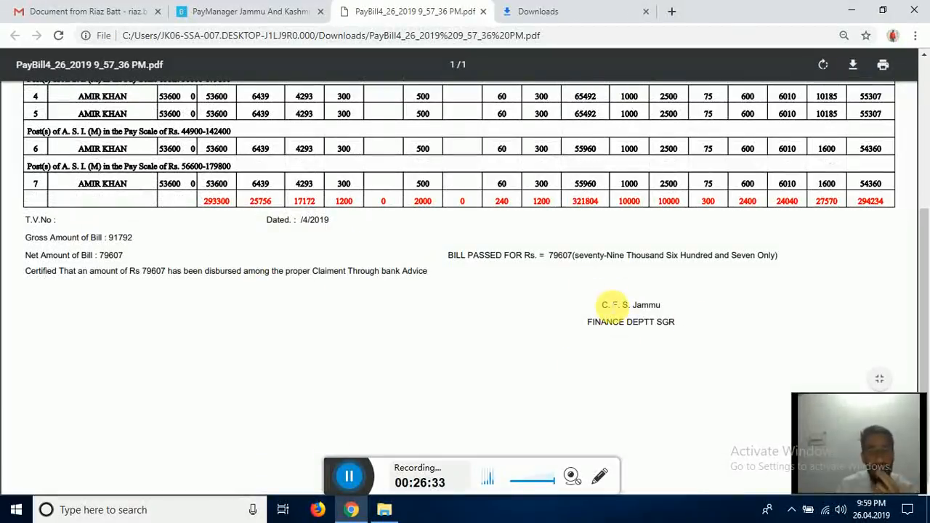
scroll(586, 332, "up", 6)
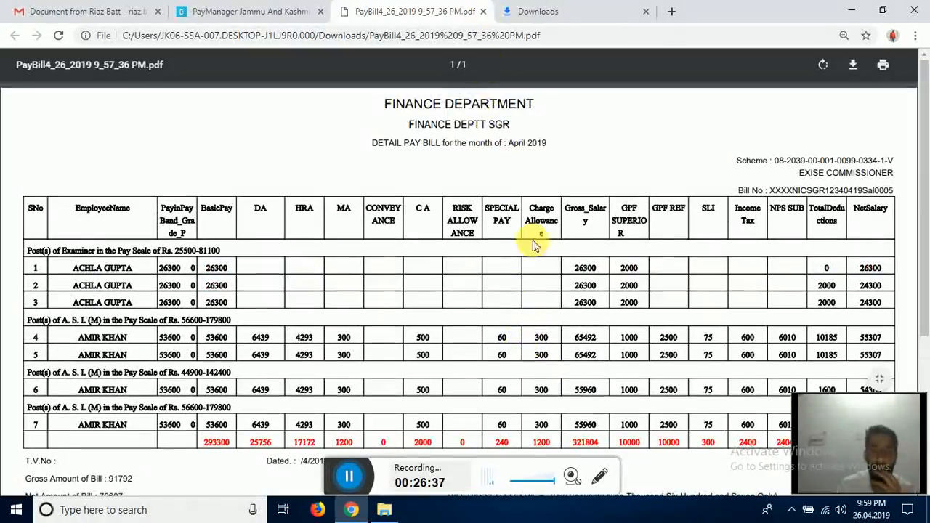
left_click(483, 13)
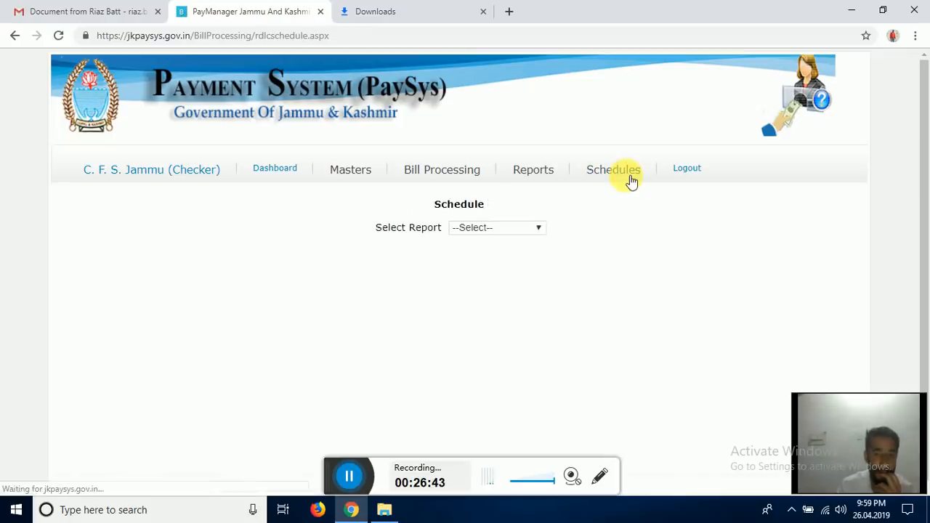
- Generate the GPF Superior Schedule report for bill 9- DODA GAZ
left_click(538, 231)
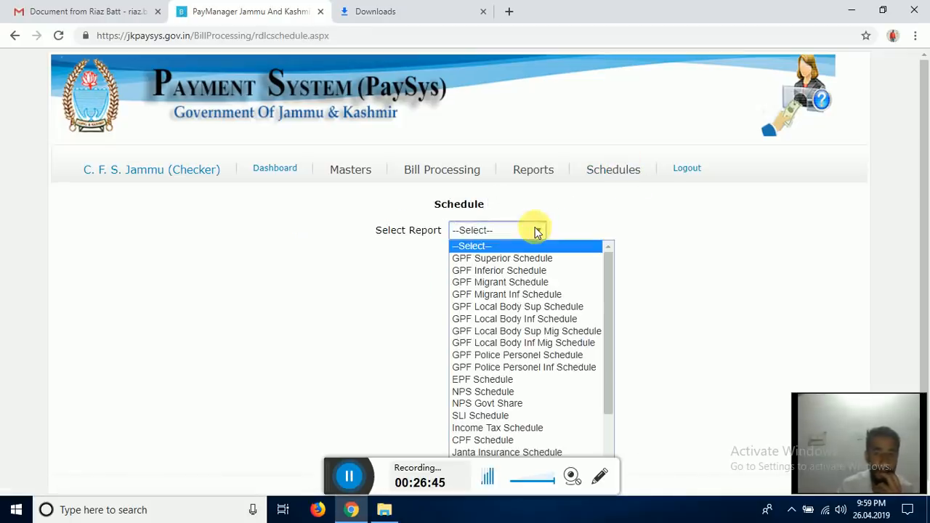
left_click(550, 259)
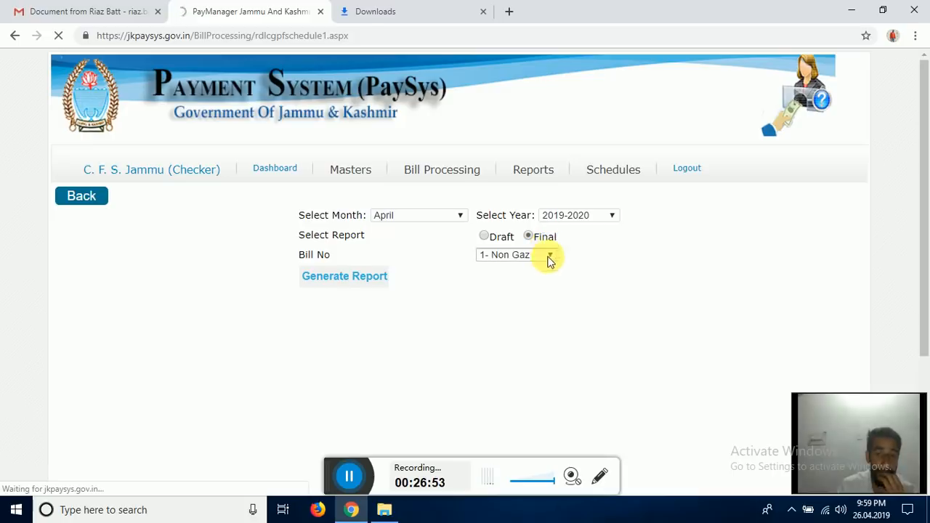
left_click(550, 257)
left_click(535, 284)
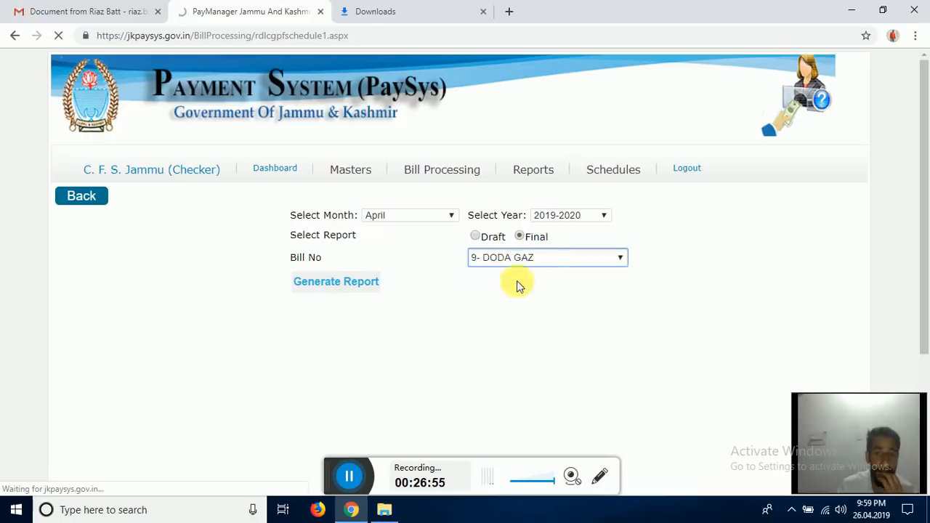
left_click(340, 284)
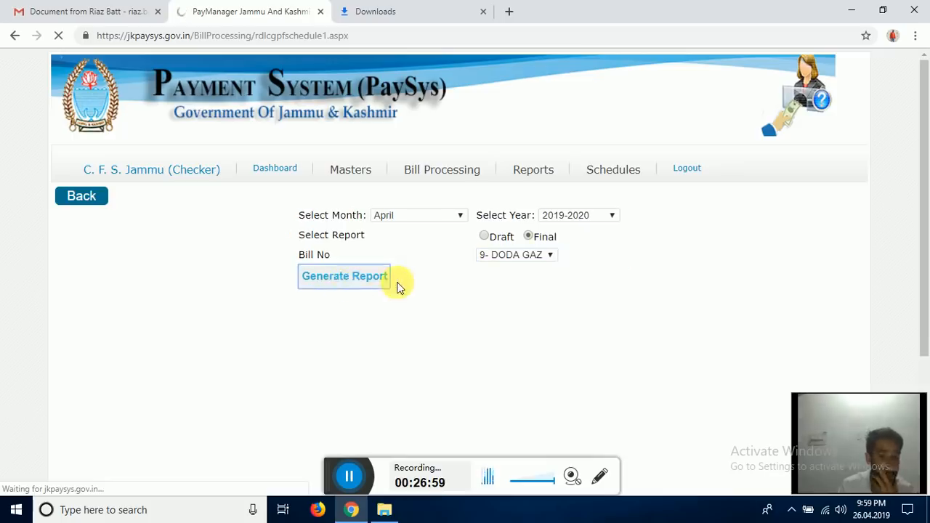
- Scroll through the GPF schedule to check subscription 1000, refund 2500 and grand total 3500
scroll(404, 292, "down", 3)
scroll(412, 296, "up", 3)
scroll(413, 297, "down", 3)
scroll(412, 296, "up", 2)
scroll(413, 296, "down", 2)
scroll(413, 296, "up", 3)
scroll(412, 296, "down", 3)
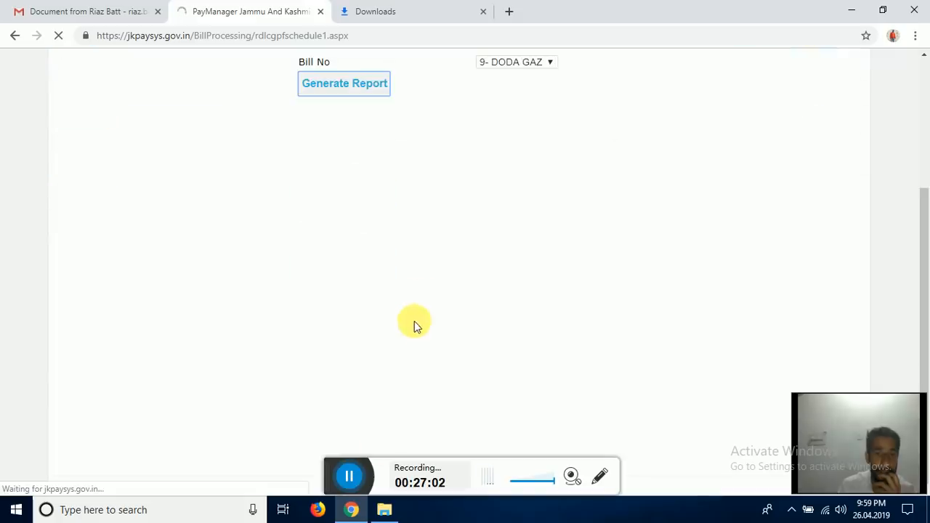
left_click(351, 474)
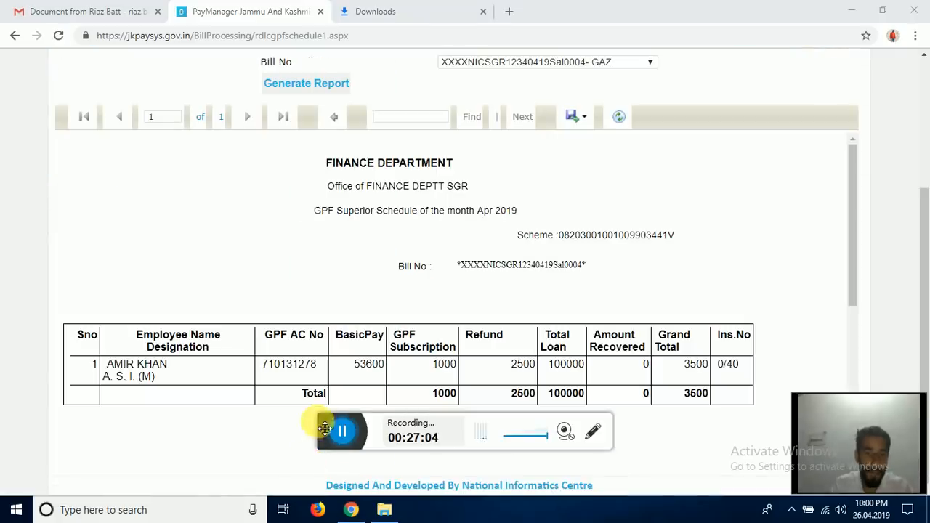
left_click_drag(324, 430, 329, 466)
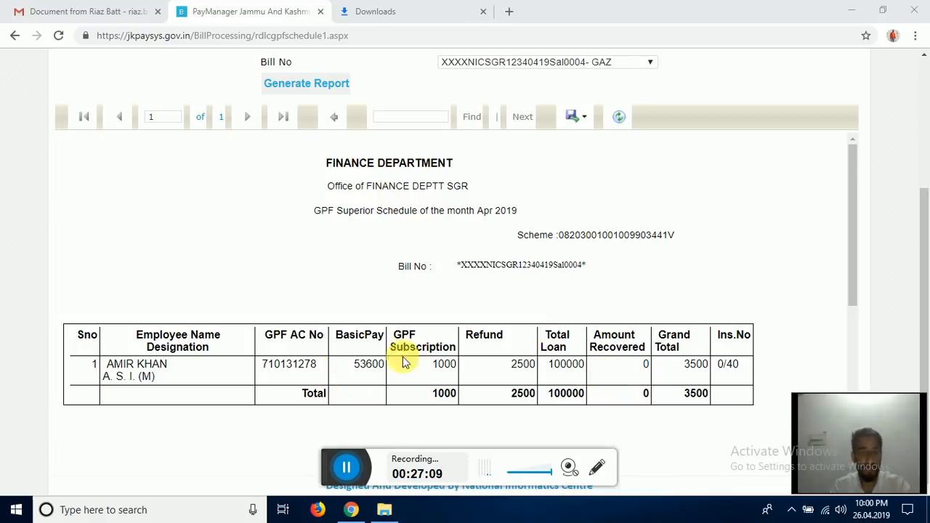
scroll(399, 357, "up", 2)
scroll(311, 433, "down", 2)
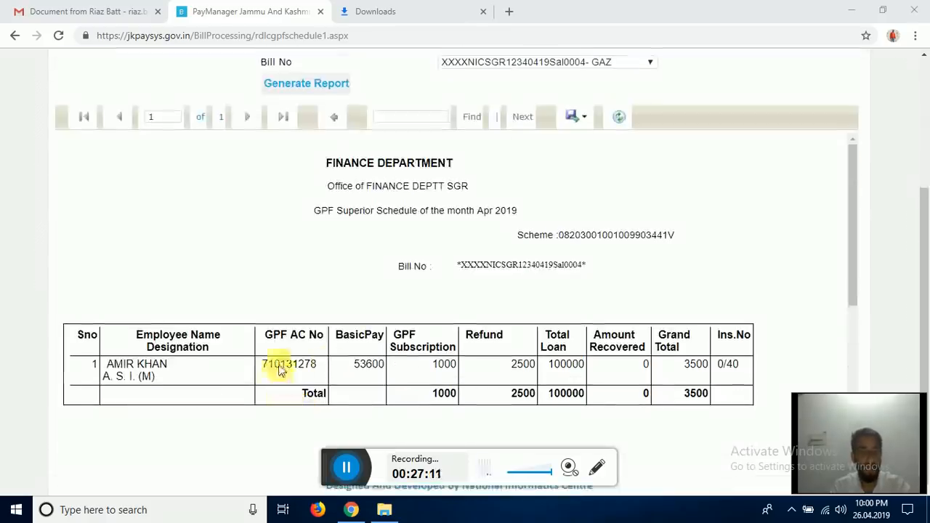
scroll(454, 385, "up", 5)
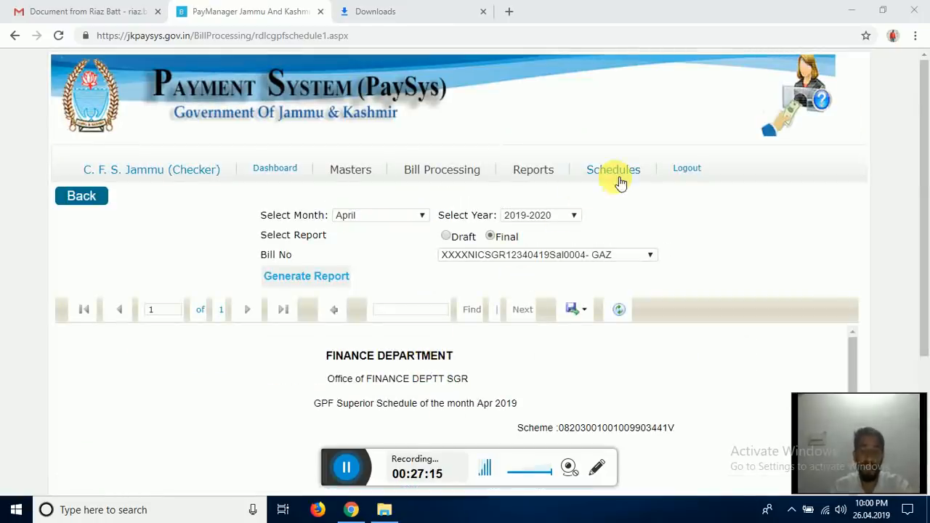
- Choose the NPS Govt Share schedule, set it to Final with bill Ngs0001, and show govtshare.pdf
left_click(616, 176)
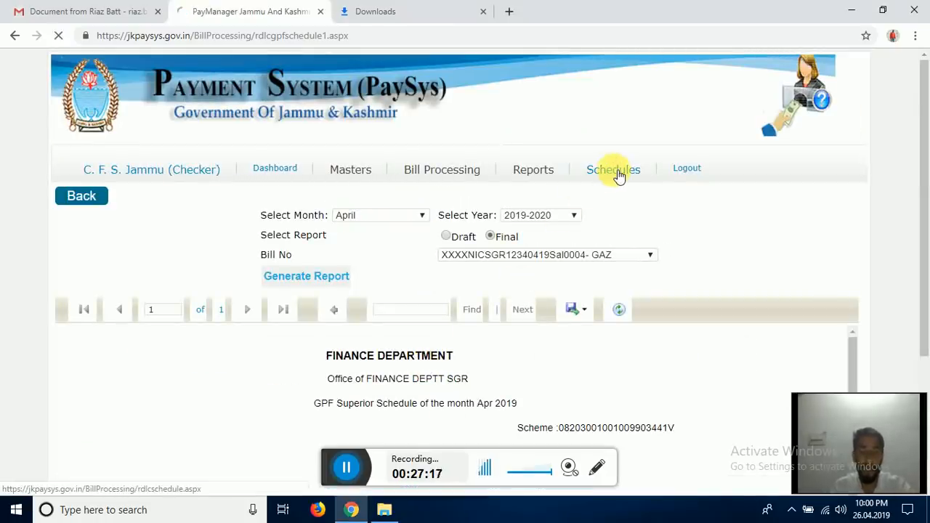
left_click(538, 230)
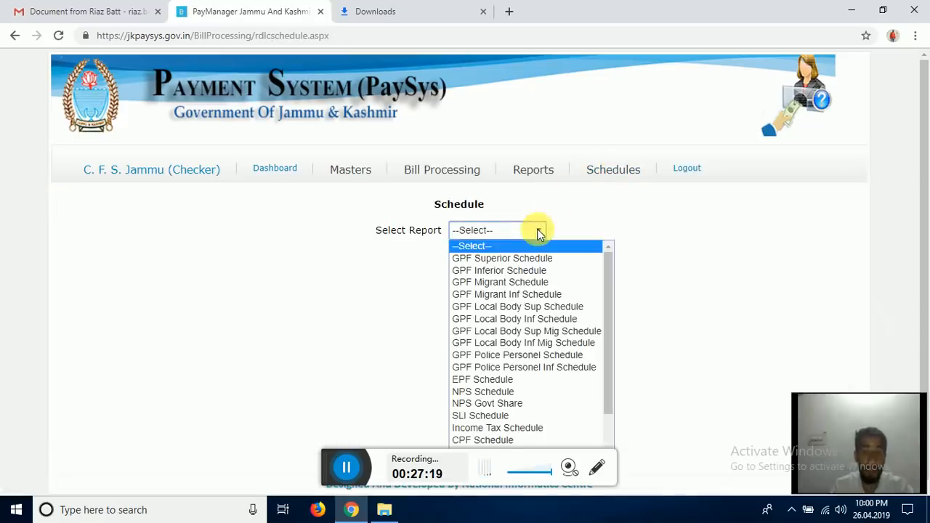
left_click(512, 405)
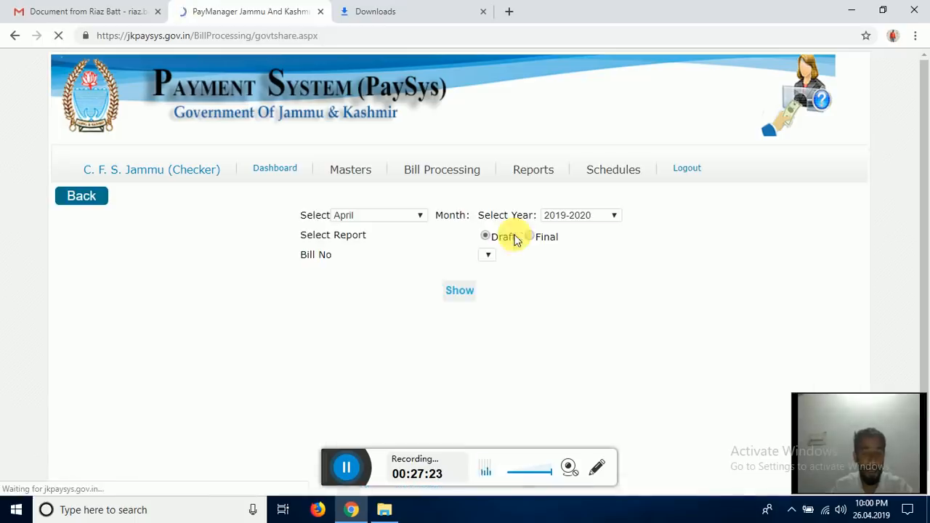
left_click(528, 237)
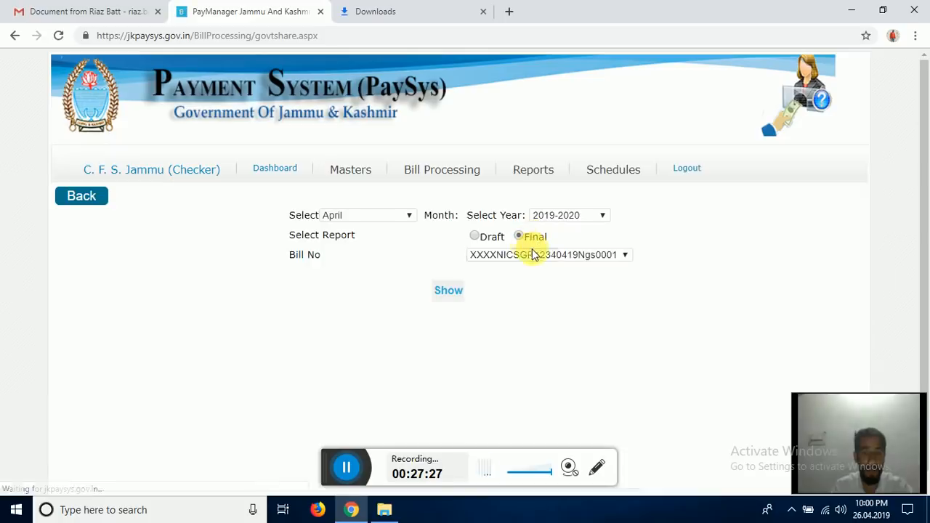
left_click(534, 257)
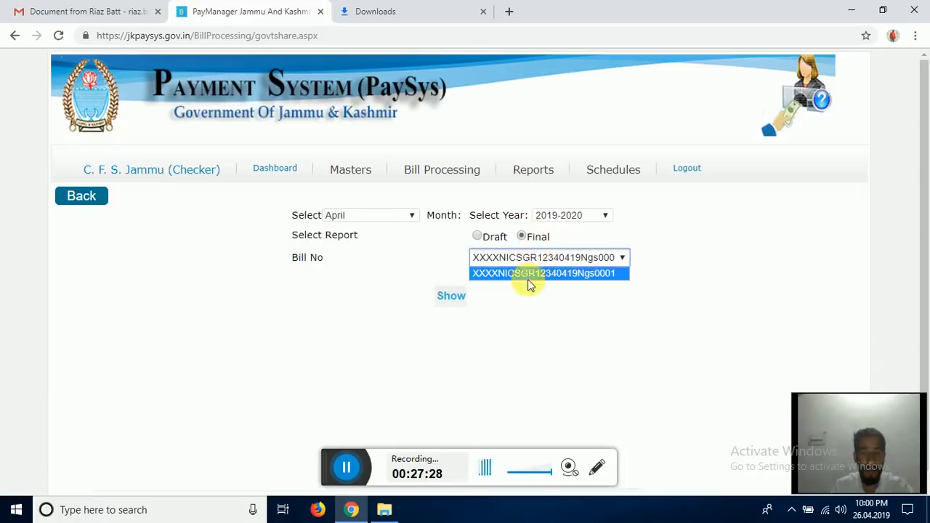
left_click(533, 274)
left_click(462, 300)
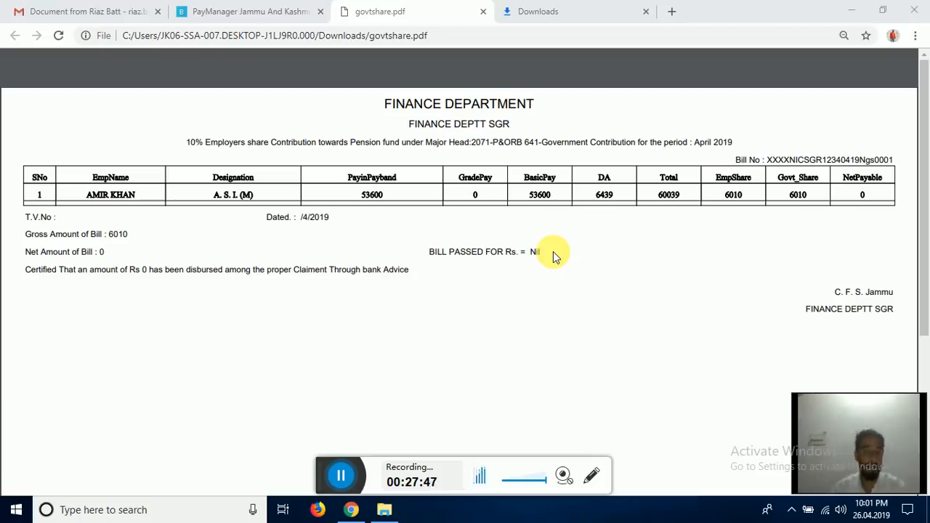
- Close govtshare.pdf and browse the Reports dropdown without choosing a report
left_click(483, 12)
mouse_move(533, 170)
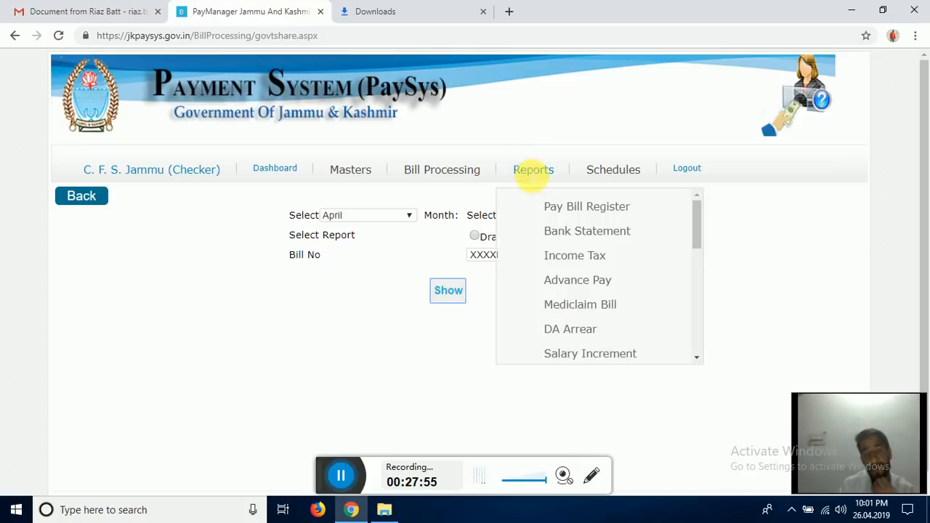
left_click_drag(696, 231, 685, 308)
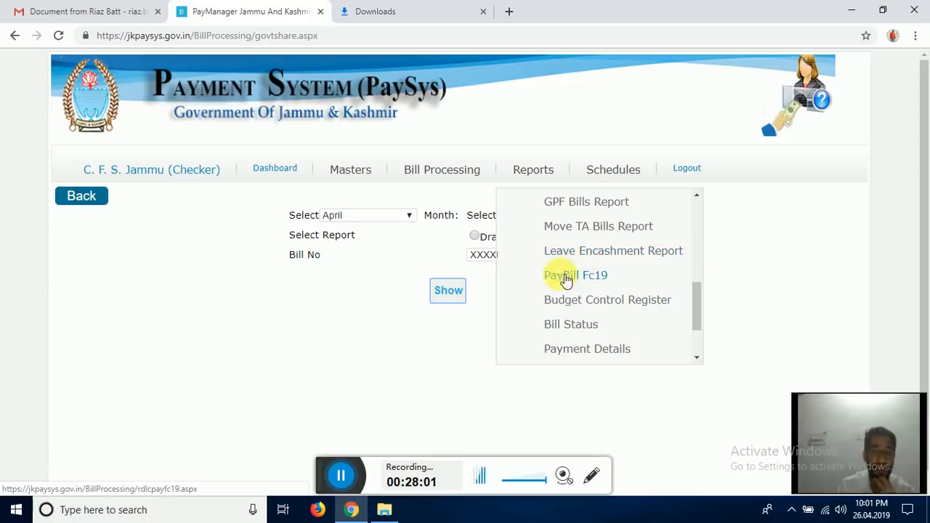
scroll(584, 301, "up", 1)
scroll(586, 298, "up", 2)
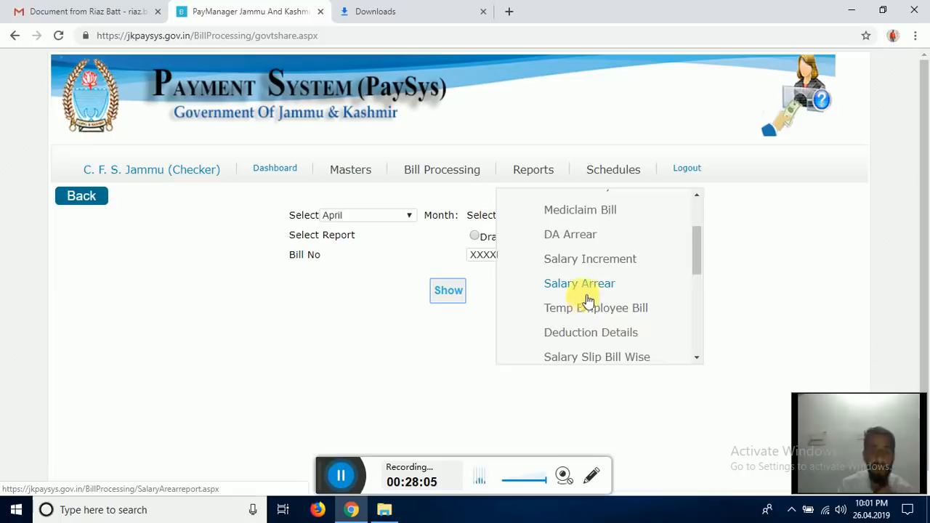
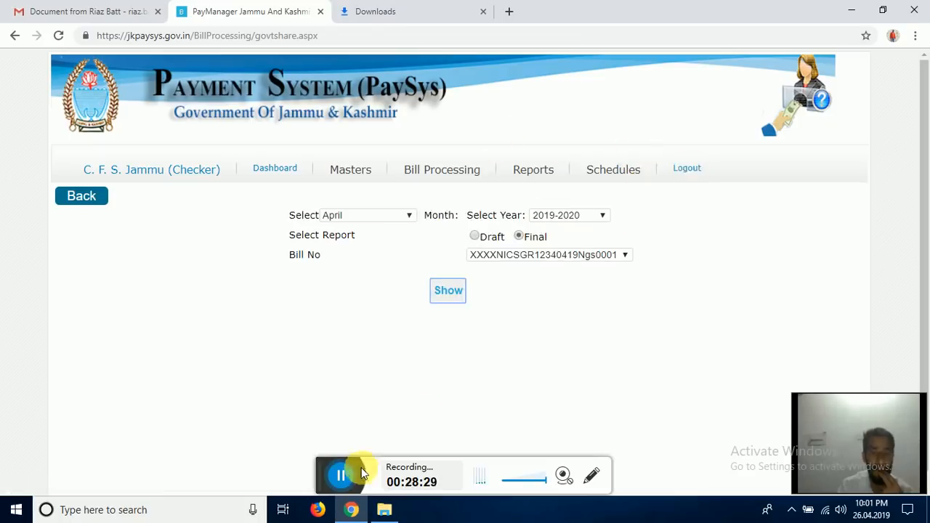
- Go to Bill Processing > Wages Bills, which reports no old bills found
left_click(339, 477)
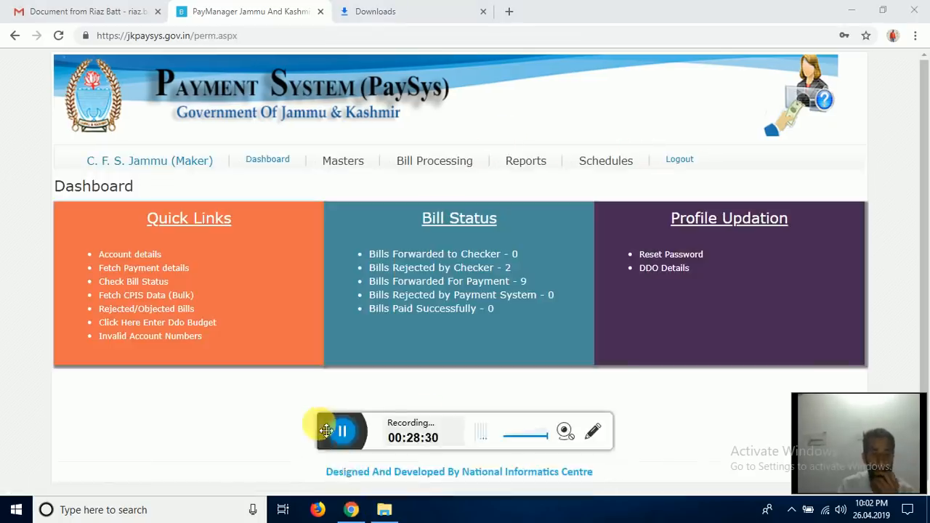
left_click_drag(326, 426, 337, 467)
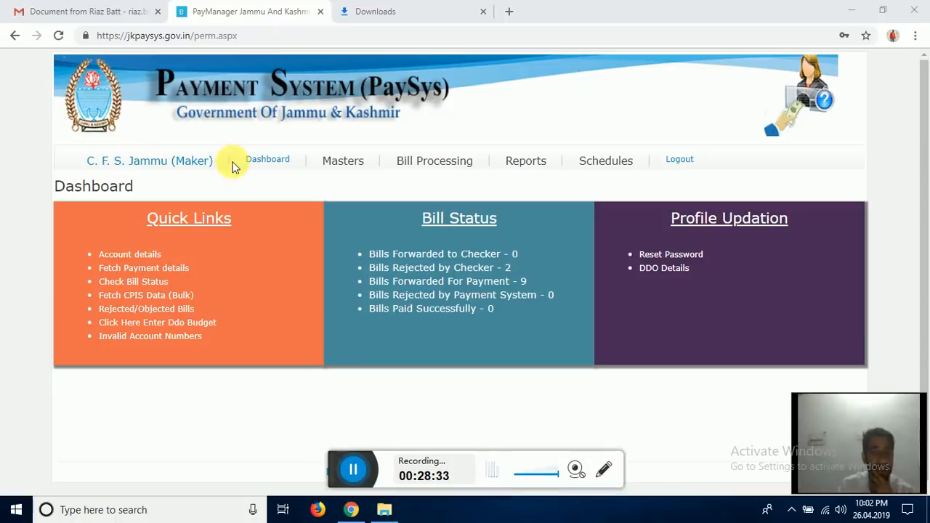
mouse_move(392, 159)
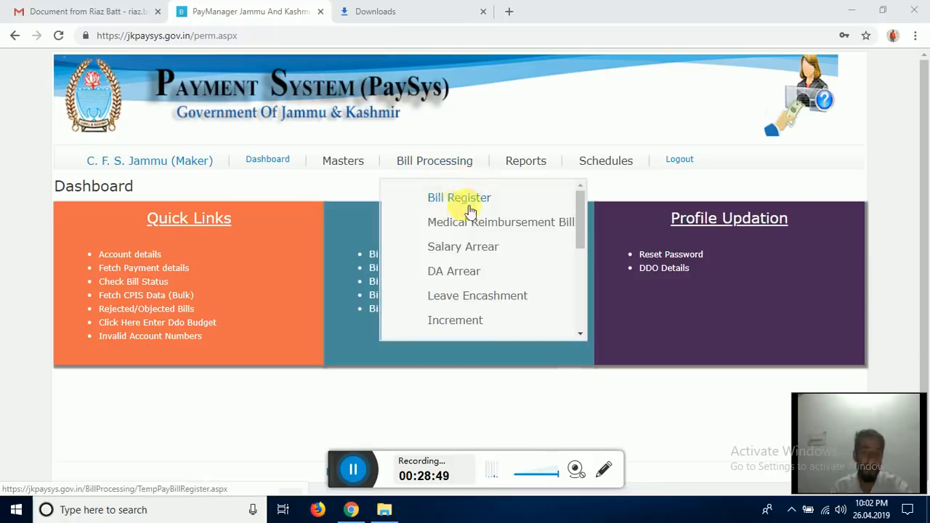
scroll(526, 229, "down", 5)
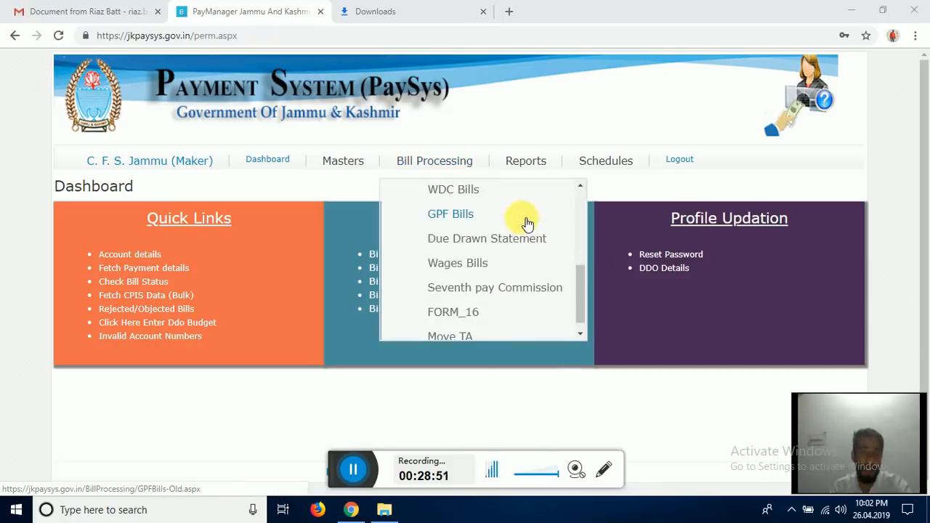
scroll(458, 254, "up", 5)
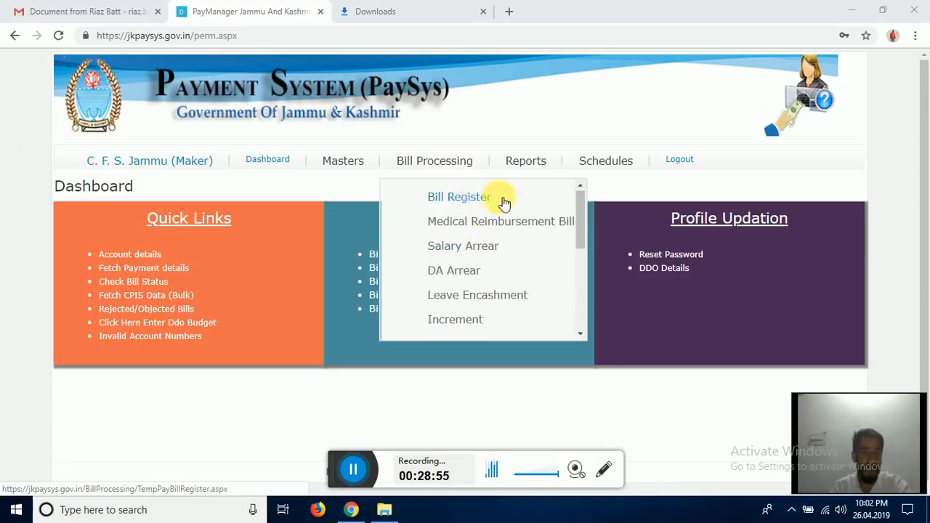
scroll(501, 202, "down", 3)
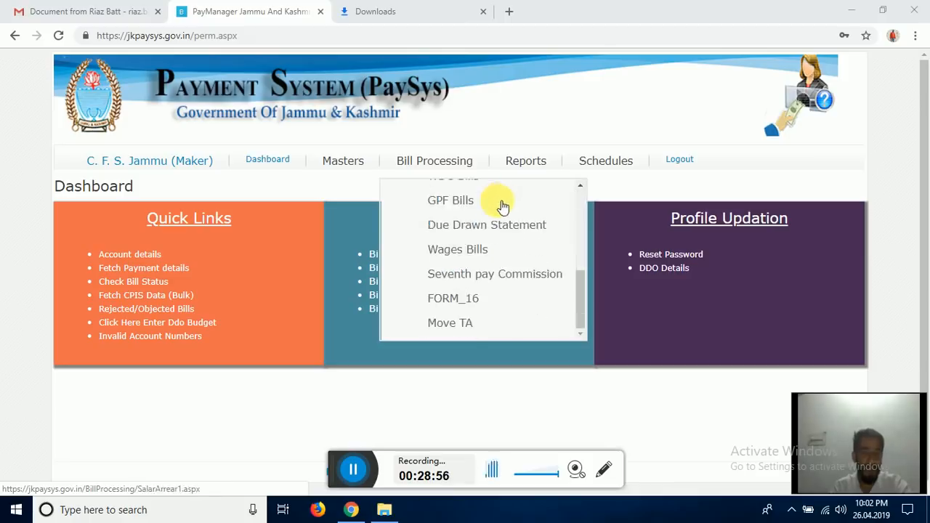
left_click(469, 251)
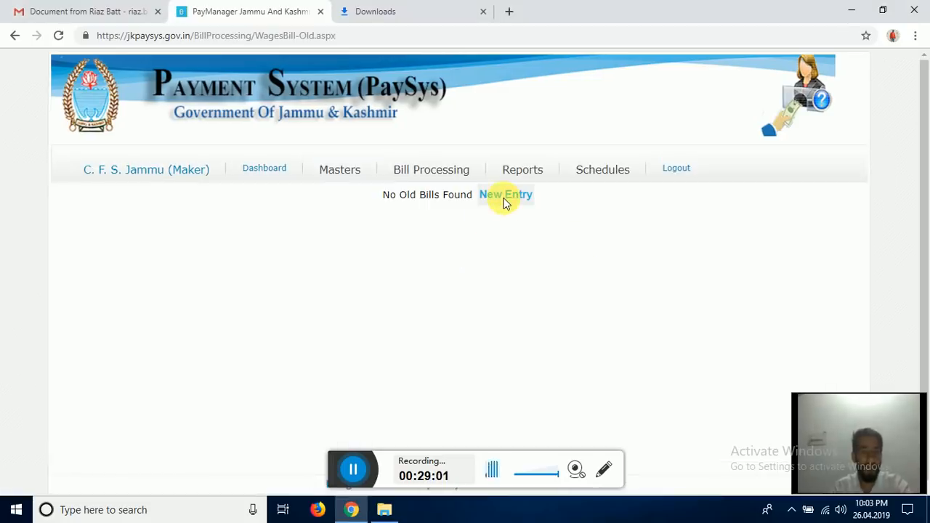
- Start a One-by-One wages bill on the State Stamp Department scheme, detail head 363- OUTSOURCING OF UPKEEP
left_click(504, 196)
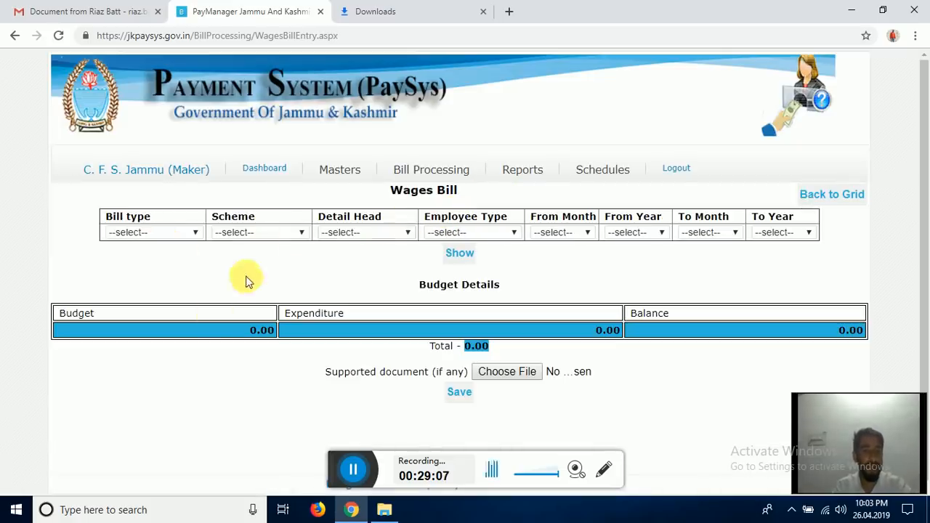
left_click(149, 233)
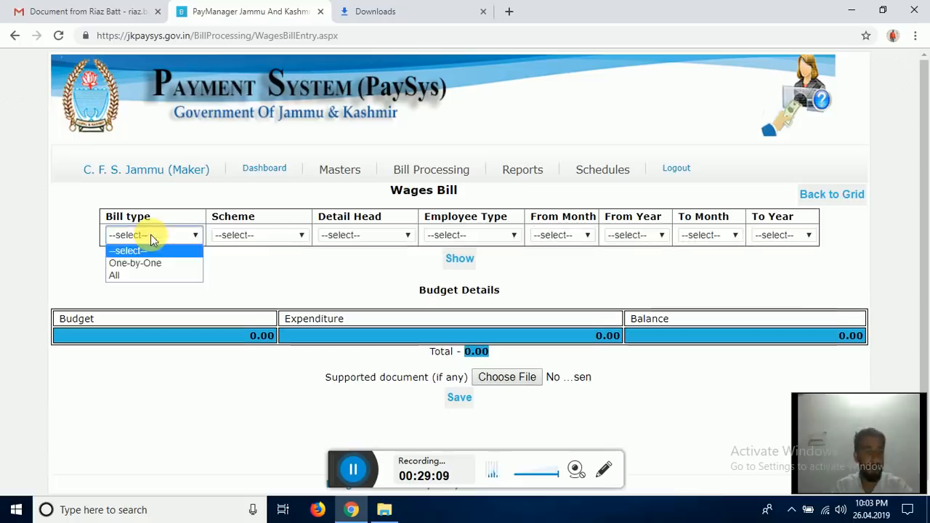
left_click(149, 263)
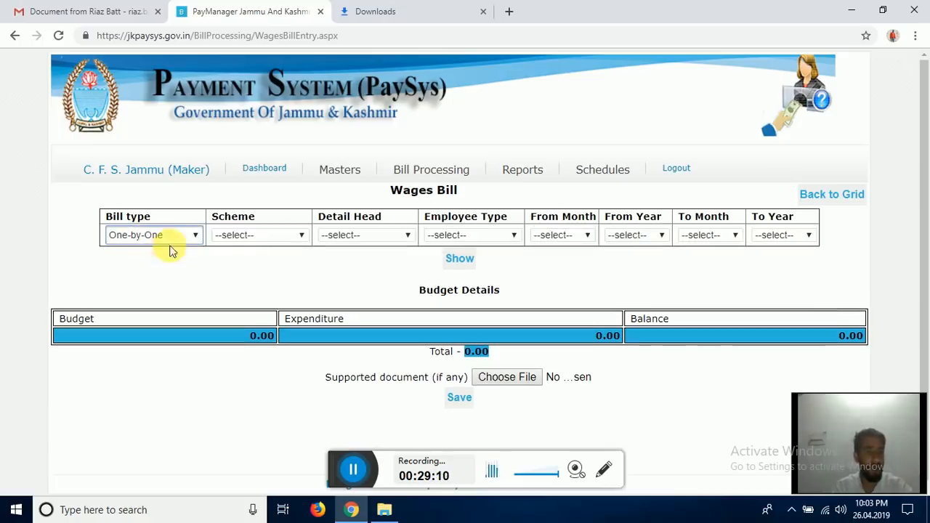
left_click(164, 235)
left_click(162, 235)
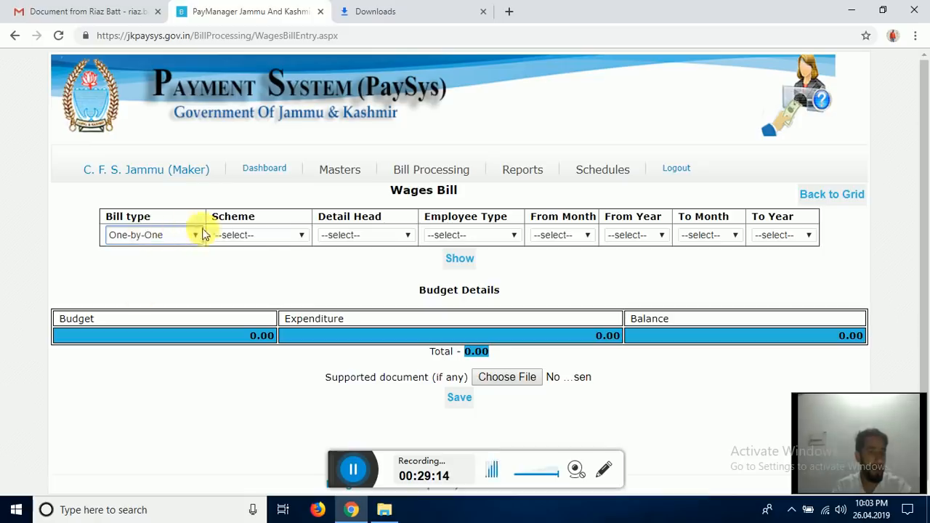
left_click(262, 241)
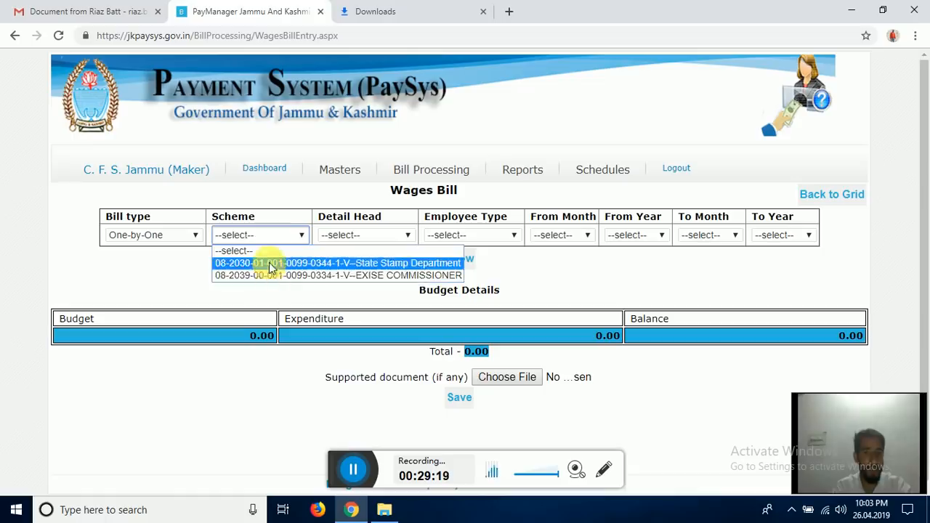
left_click(269, 262)
left_click(356, 238)
left_click(365, 263)
left_click(357, 240)
left_click(369, 276)
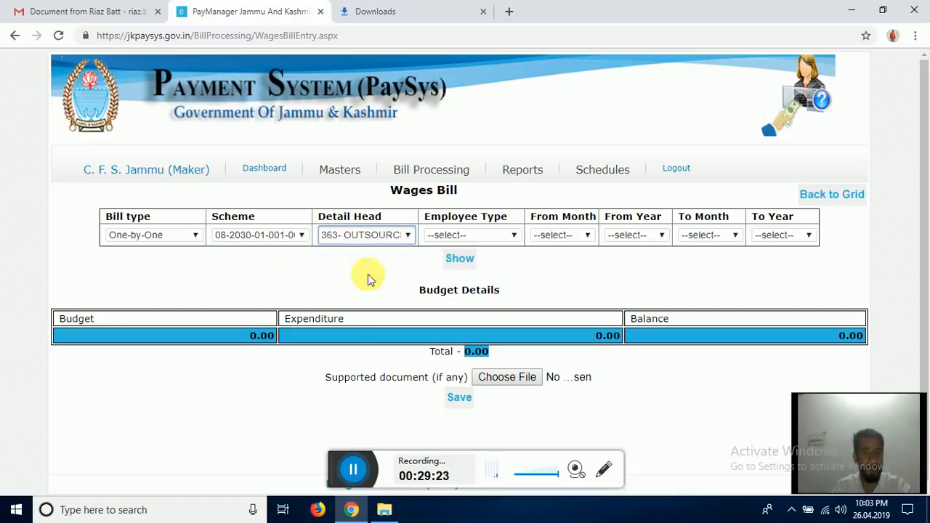
- Set employee type Contractual and the period from February 2018 to March 2017
left_click(473, 236)
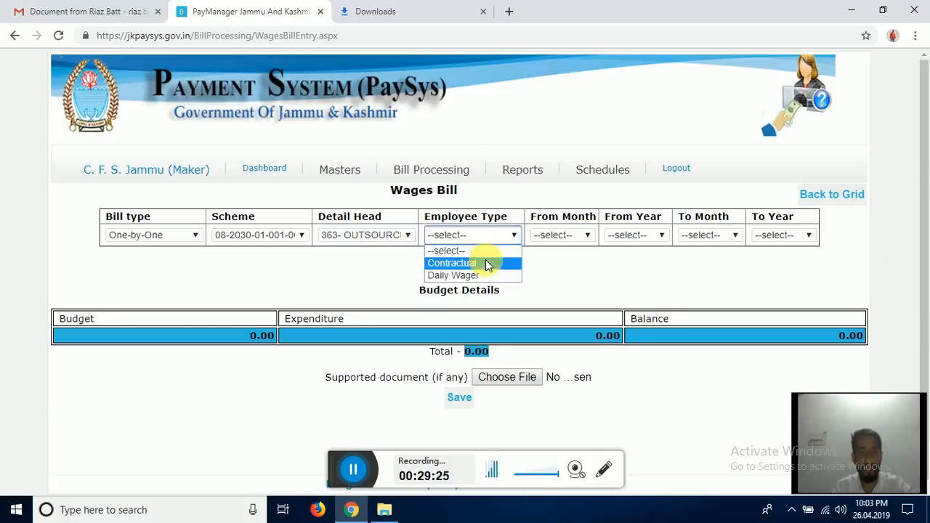
left_click(485, 263)
left_click(575, 235)
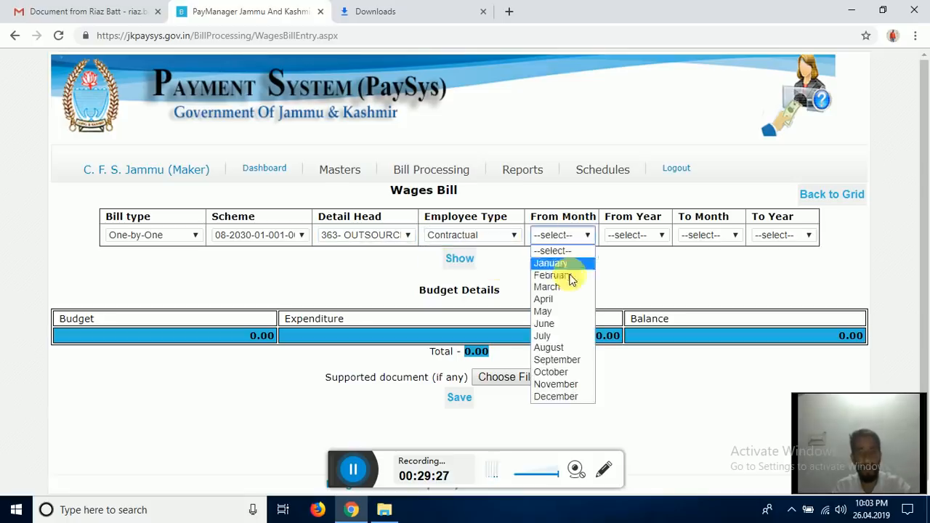
left_click(565, 274)
left_click(644, 237)
left_click(647, 276)
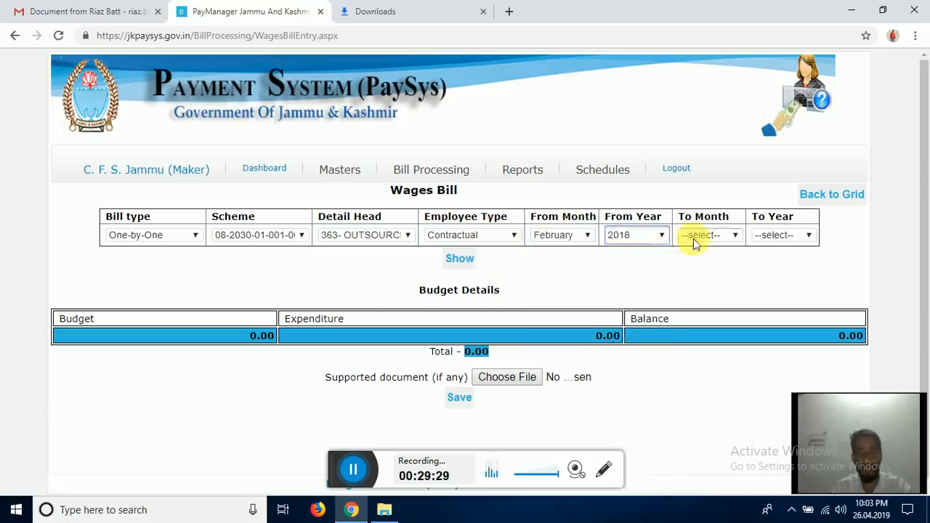
left_click(680, 244)
left_click(717, 288)
left_click(771, 236)
left_click(776, 281)
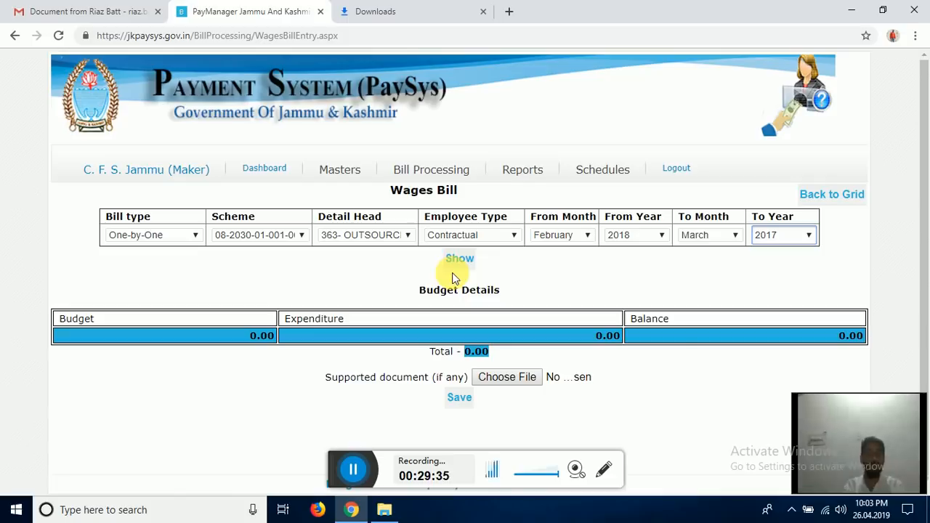
mouse_move(339, 172)
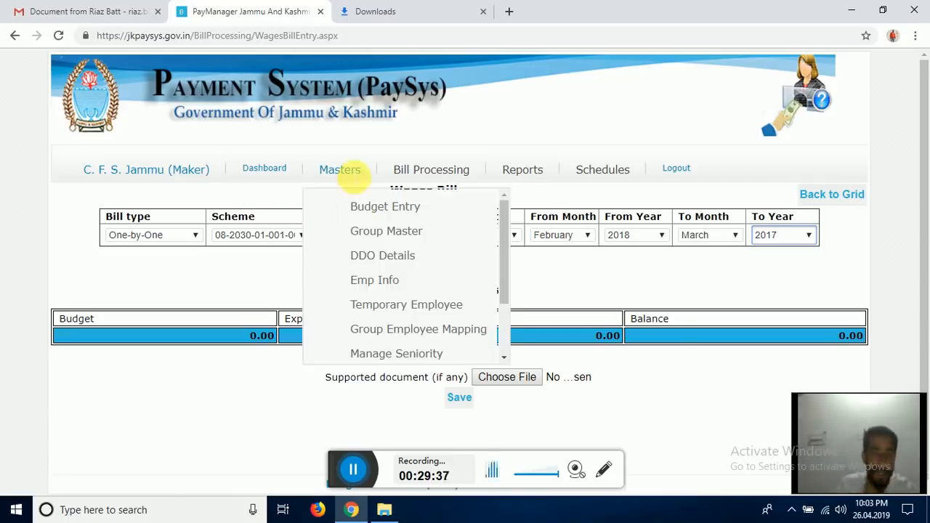
- Open a blank Manpower Entry form from Masters > Temporary Employee
left_click(399, 307)
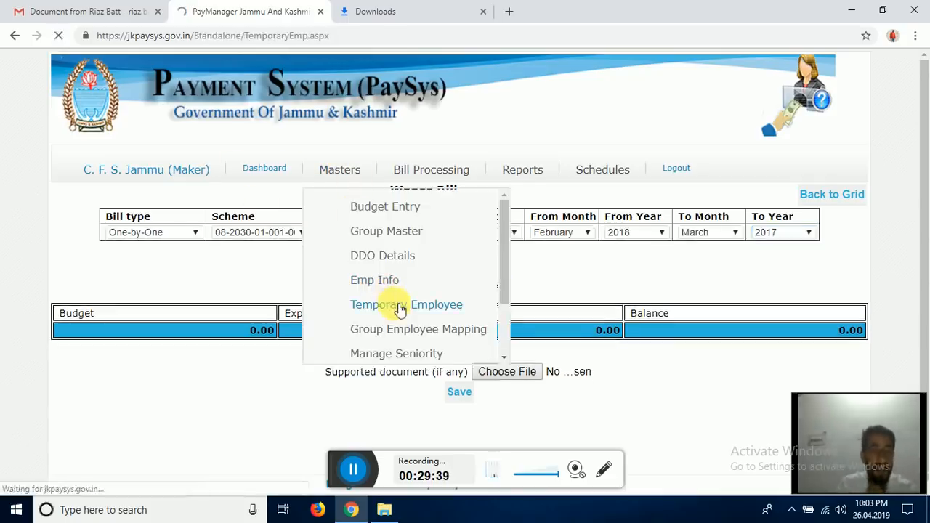
left_click(473, 234)
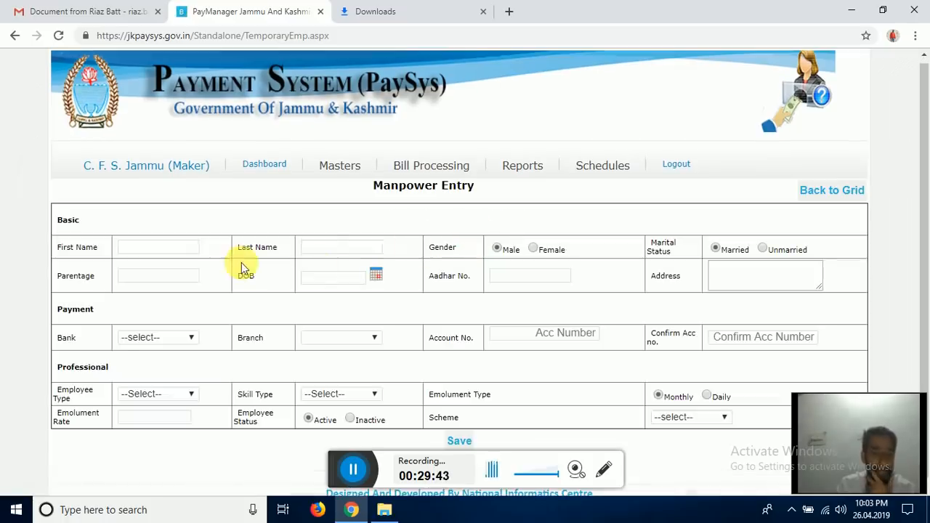
scroll(205, 280, "down", 1)
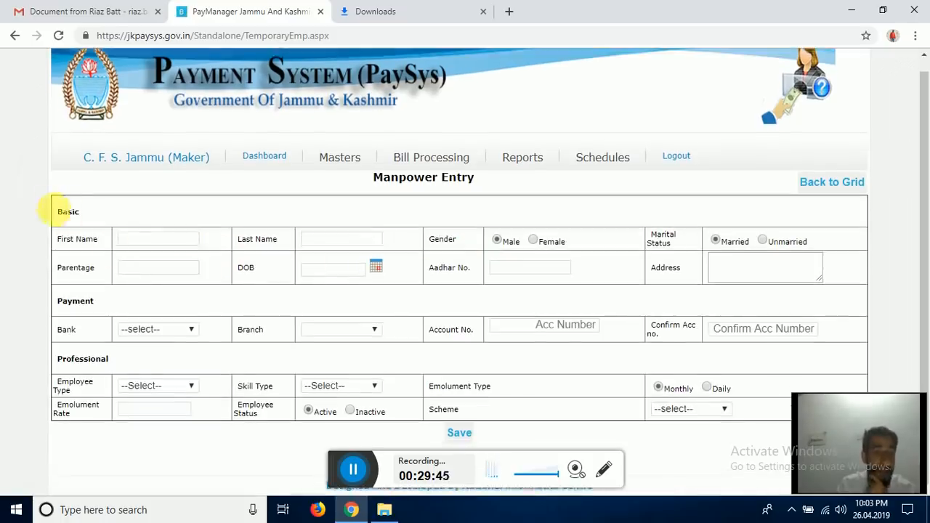
left_click_drag(63, 212, 271, 216)
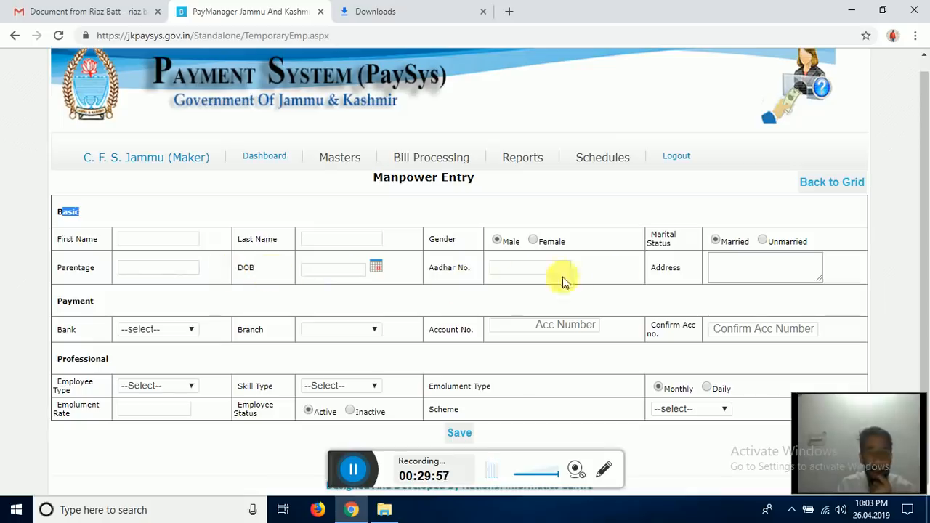
- Choose J&K Bank as the bank and look over the branch choices
left_click(148, 337)
left_click(149, 333)
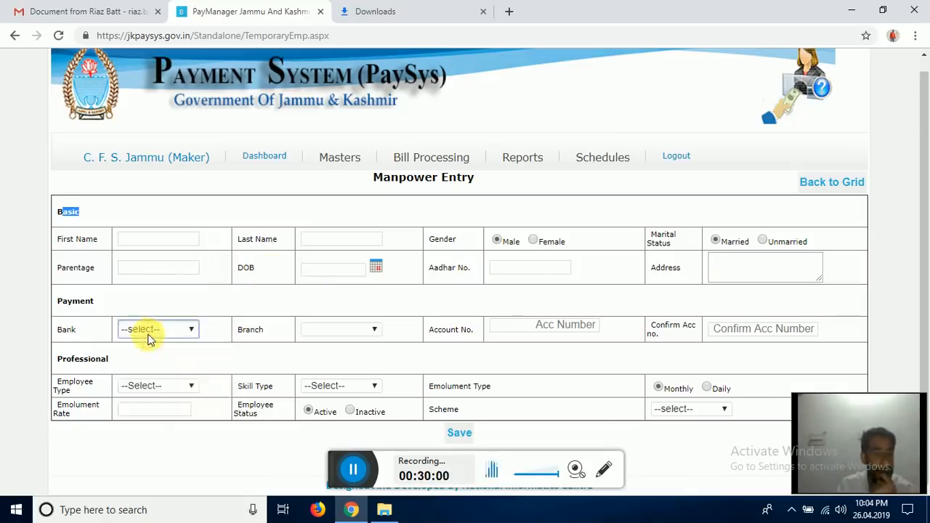
left_click(307, 334)
left_click(191, 328)
left_click(206, 352)
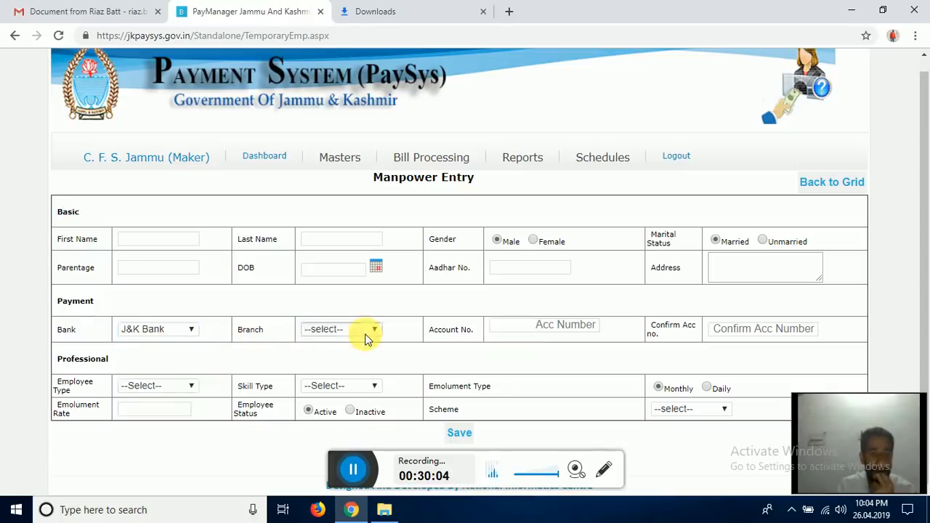
left_click(367, 340)
left_click(366, 332)
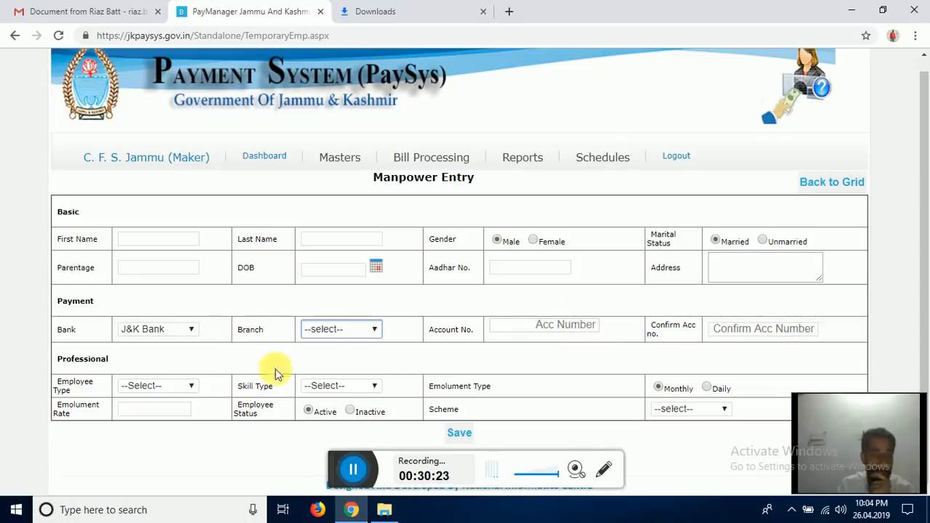
- Settle the employee type on Contractual after briefly trying Daily Wager
left_click(162, 387)
left_click(158, 411)
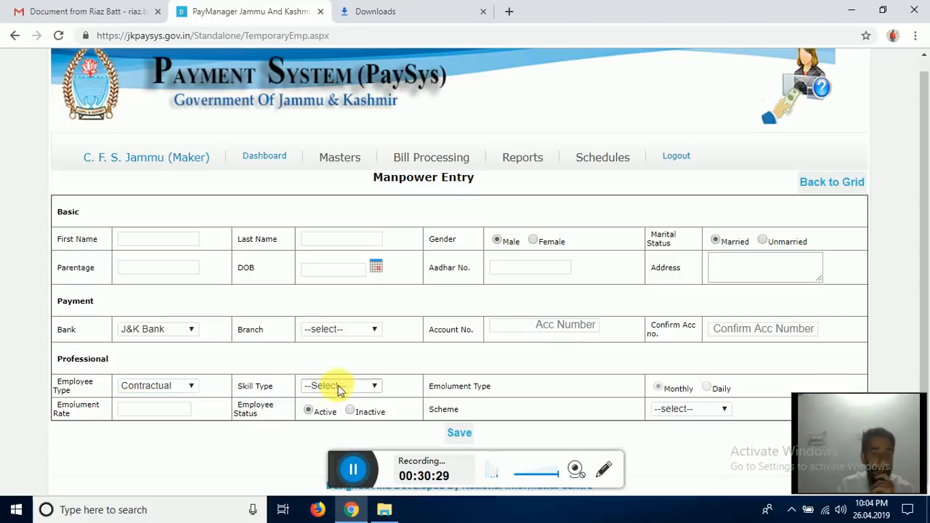
left_click(193, 385)
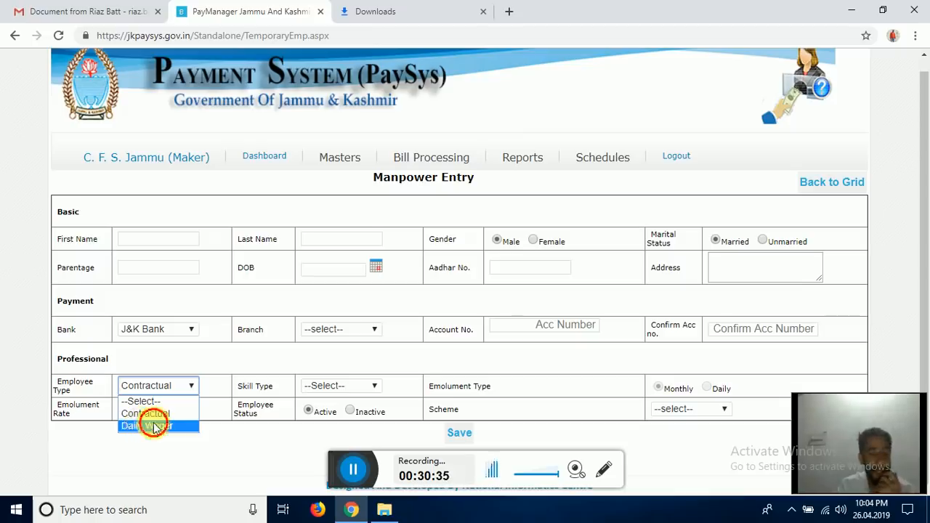
left_click(149, 426)
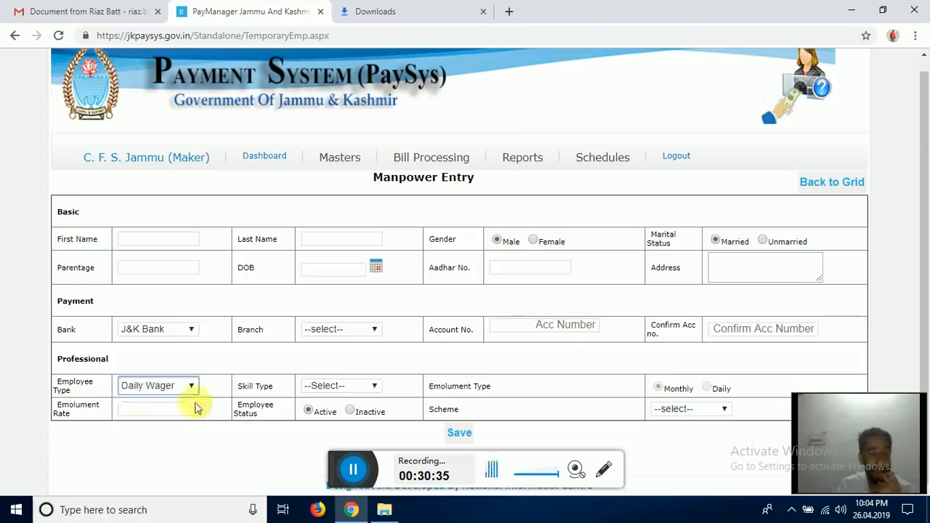
left_click(328, 391)
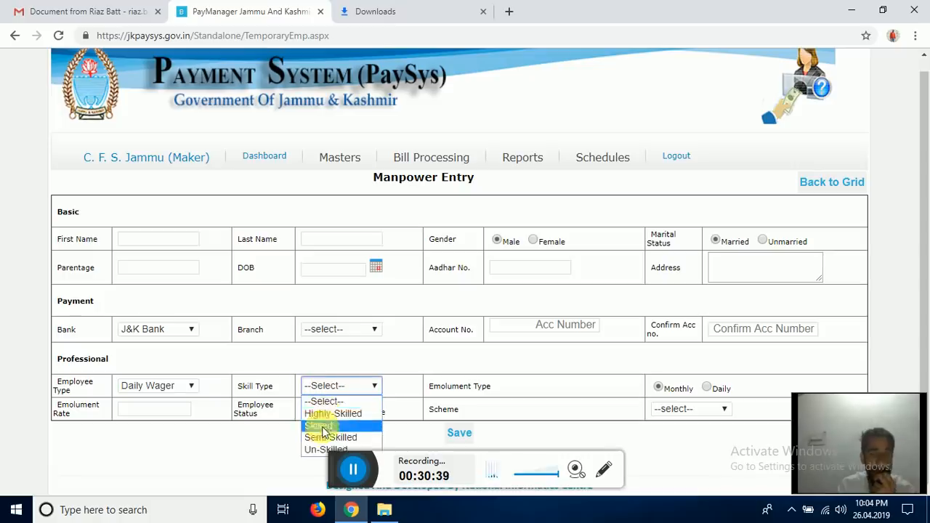
left_click(371, 375)
left_click(189, 386)
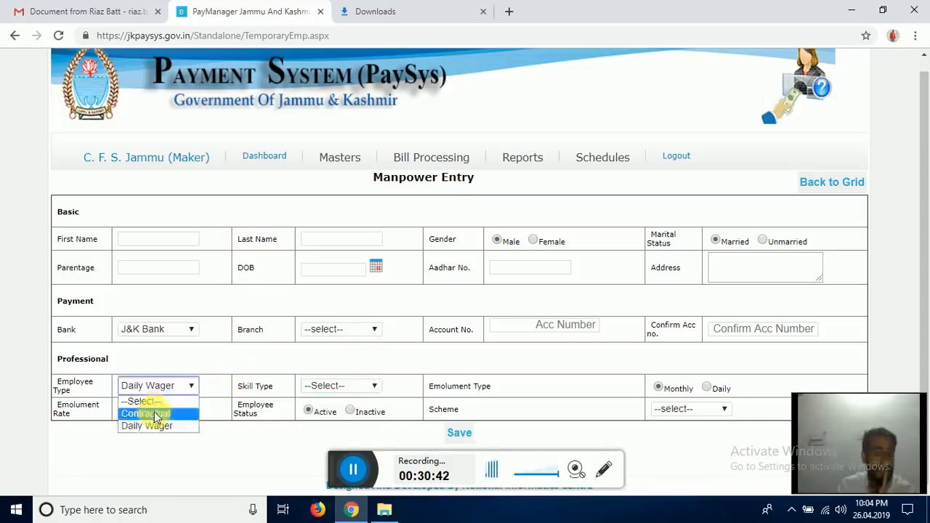
left_click(152, 420)
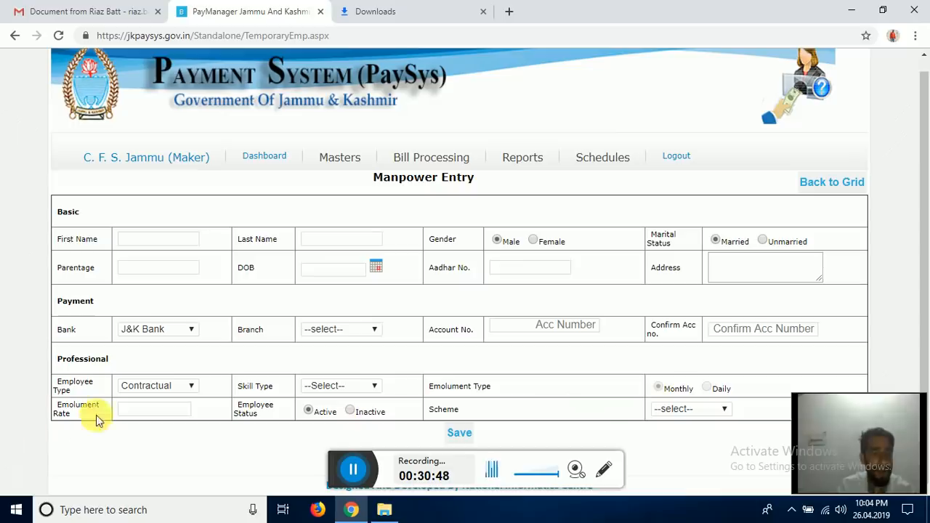
- Enter an emolument rate of 3000, leaving the scheme unset
left_click(135, 411)
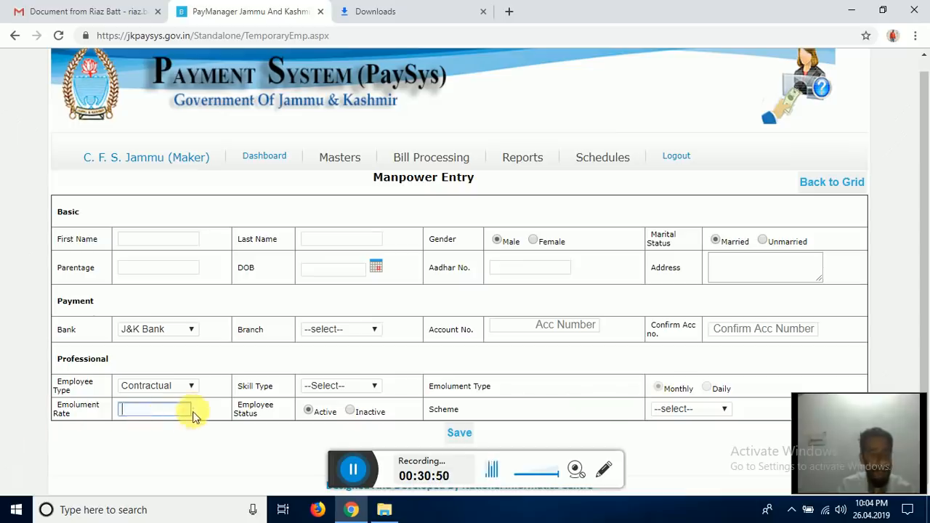
type("3000")
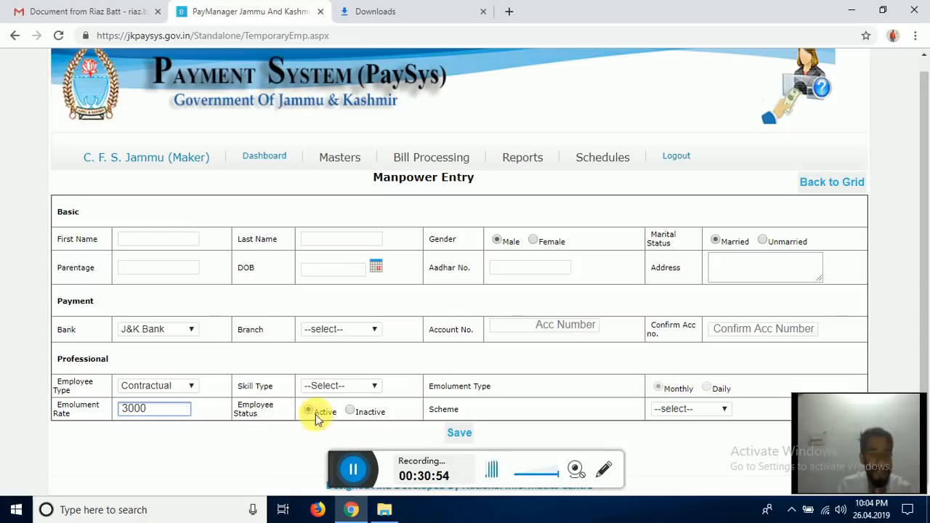
left_click(668, 408)
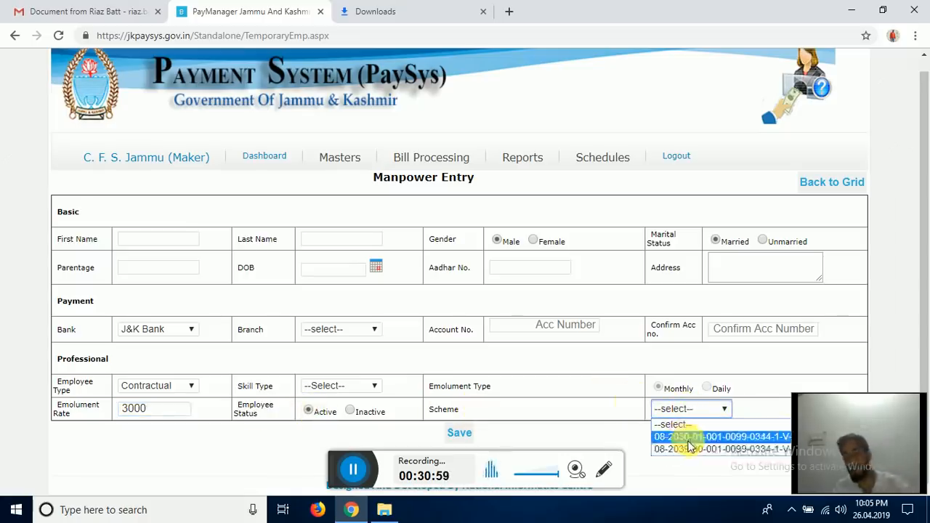
left_click(587, 409)
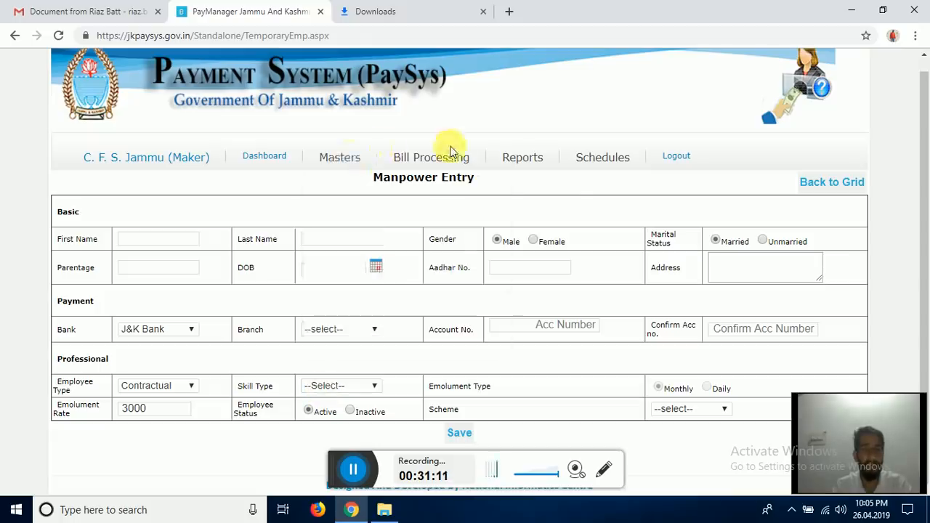
- Return to the Wages Bills page and set its bill type to All
mouse_move(444, 154)
left_click_drag(575, 203, 576, 270)
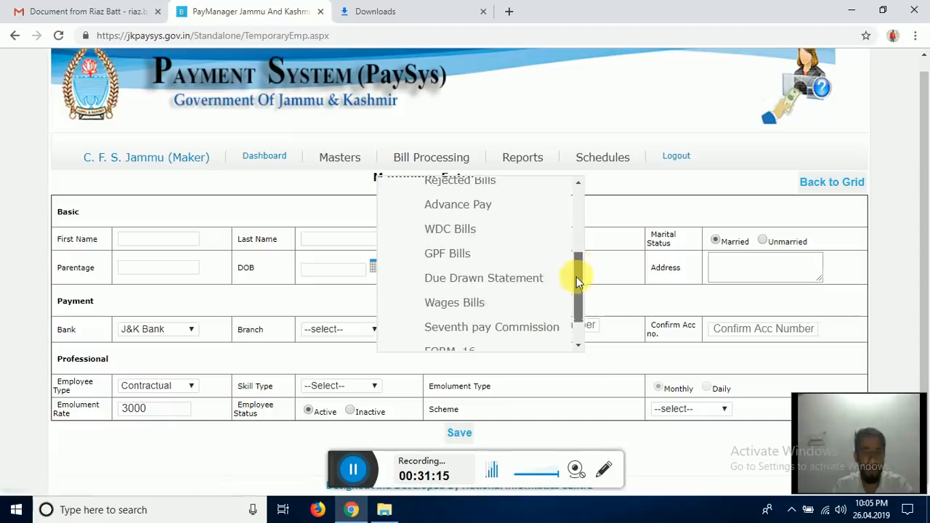
left_click(479, 303)
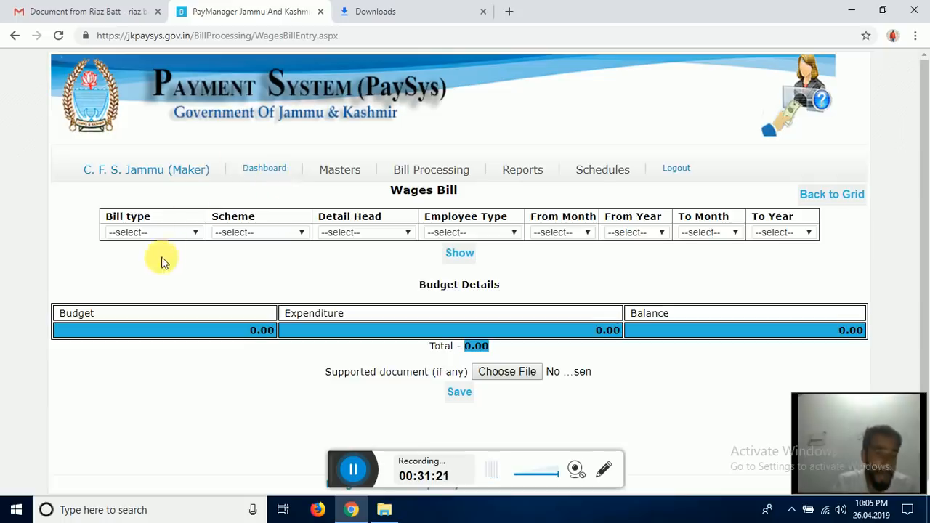
left_click(163, 233)
left_click(149, 274)
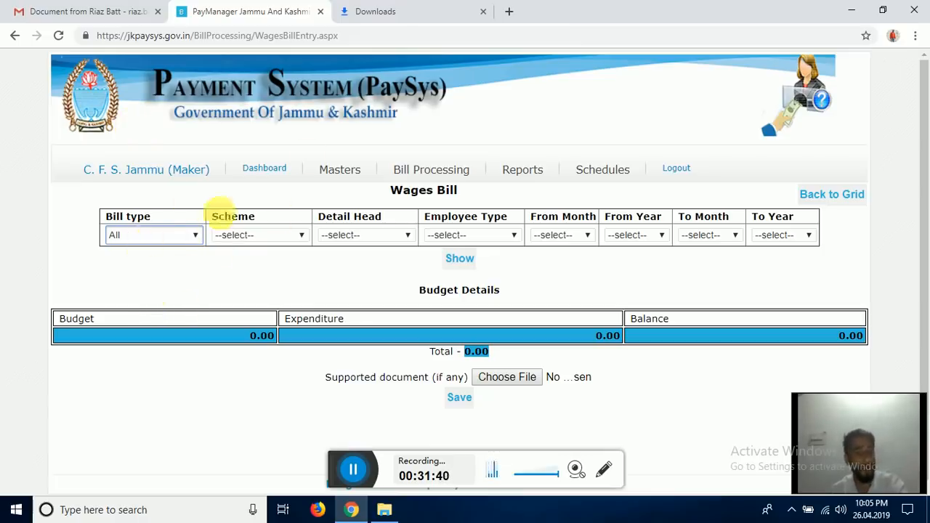
mouse_move(324, 168)
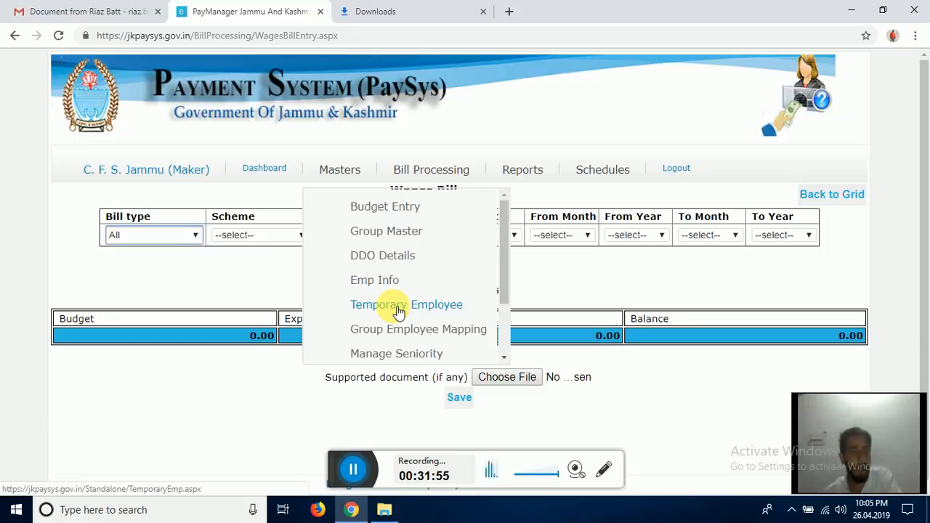
- Switch the wages bill type to One-by-One and review the form, with budget values at 0.00
left_click(196, 240)
left_click(187, 264)
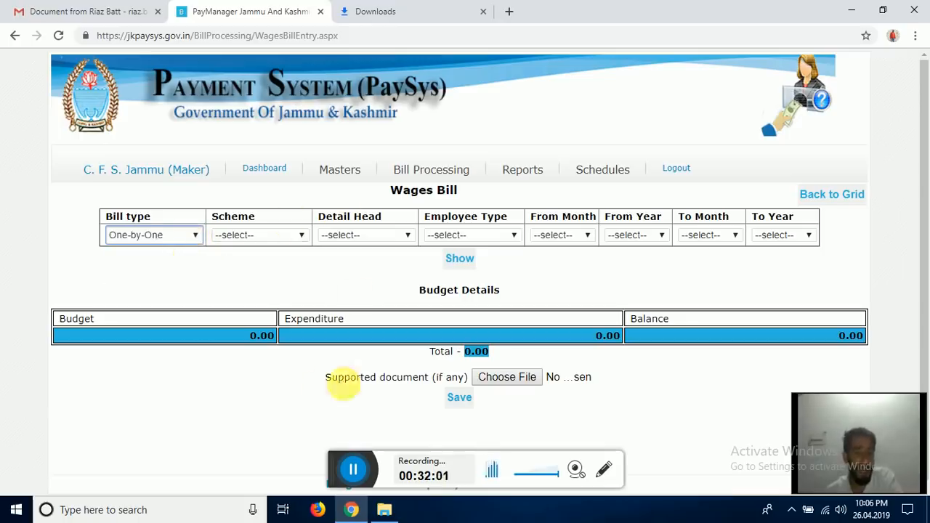
scroll(167, 363, "down", 1)
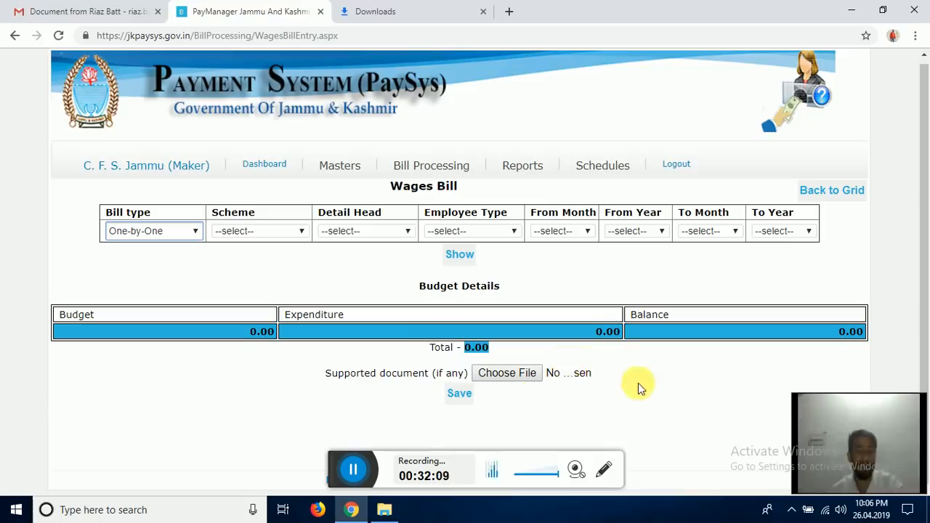
scroll(613, 372, "down", 1)
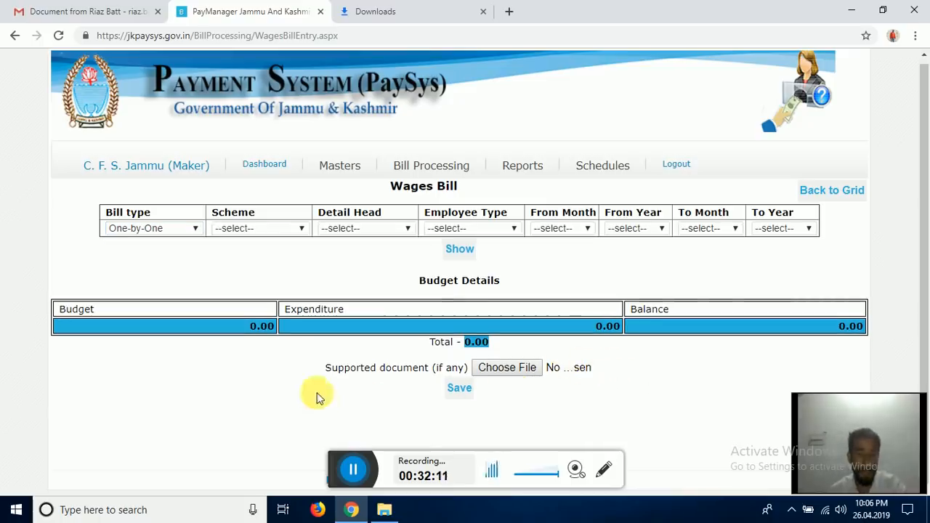
left_click_drag(324, 367, 461, 354)
left_click(581, 353)
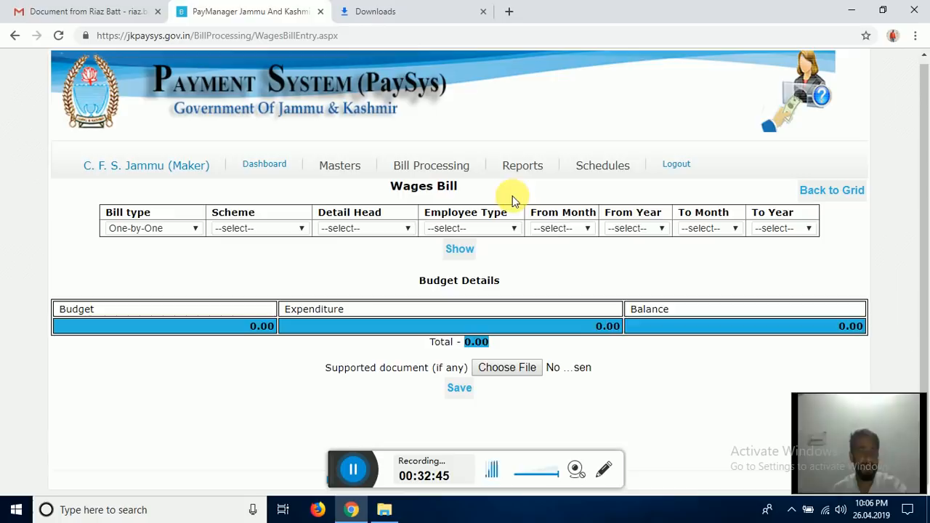
- Go to Bill Processing > WDC Bills and start a blank new entry
mouse_move(523, 169)
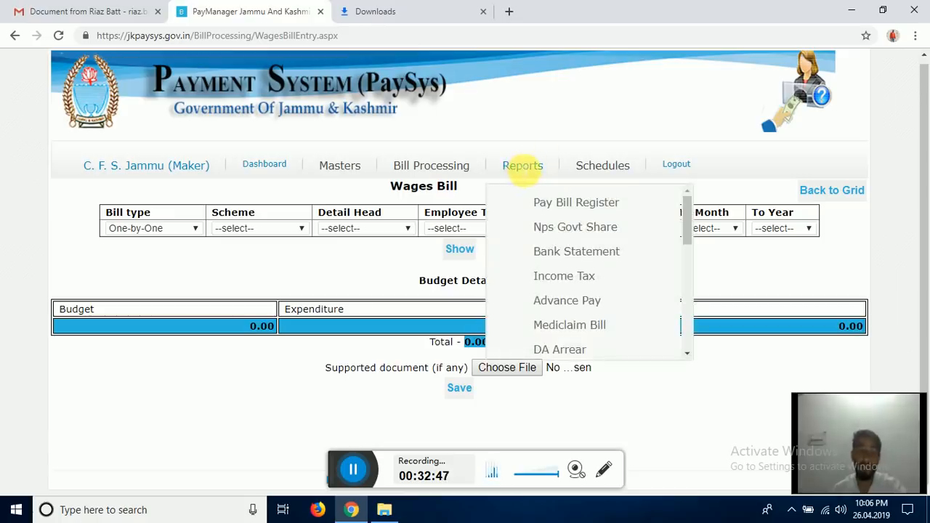
mouse_move(461, 166)
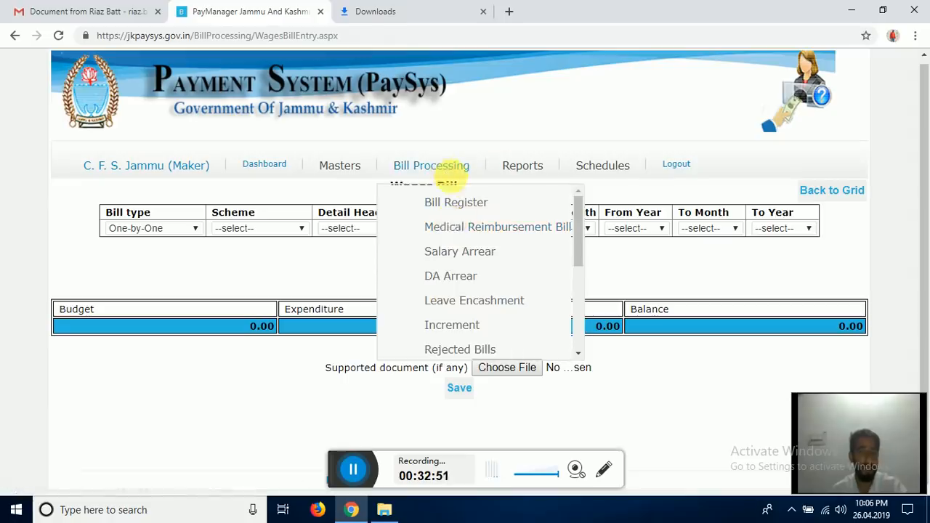
scroll(469, 258, "down", 2)
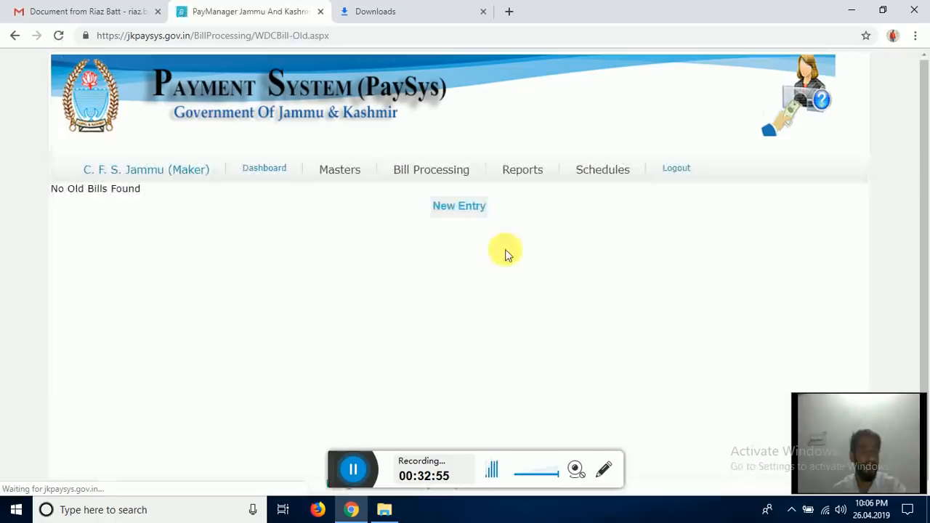
left_click(447, 200)
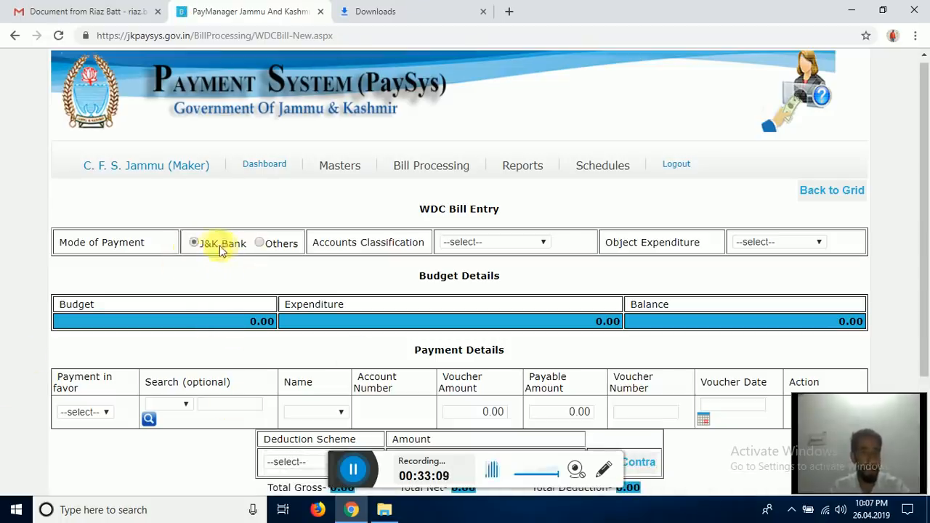
left_click(499, 244)
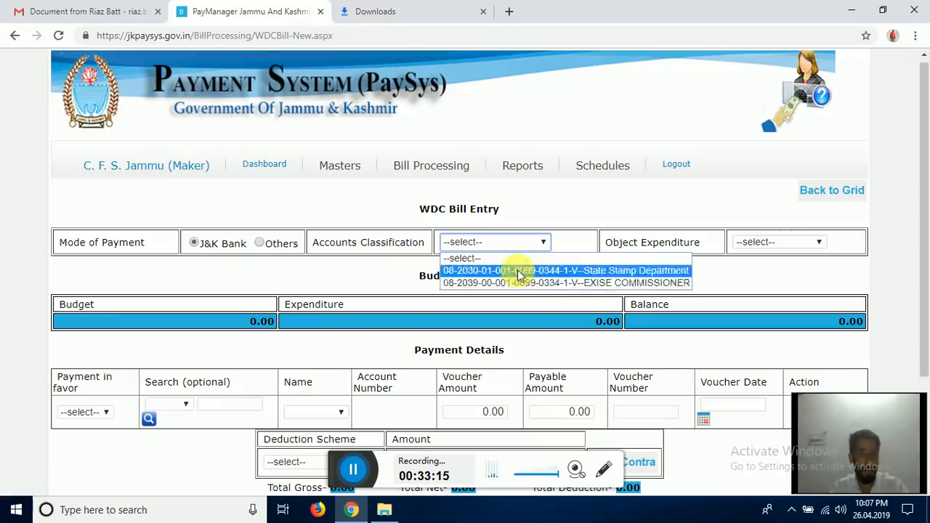
left_click(389, 272)
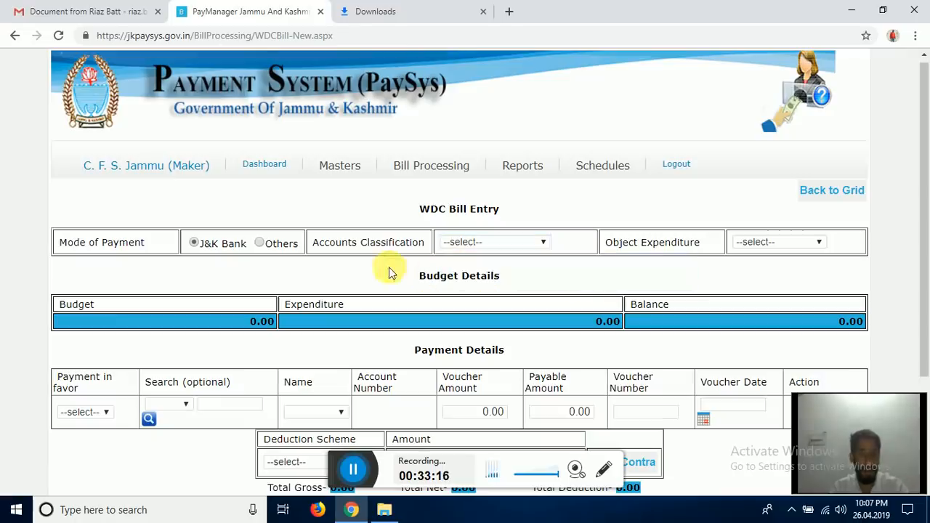
left_click(756, 243)
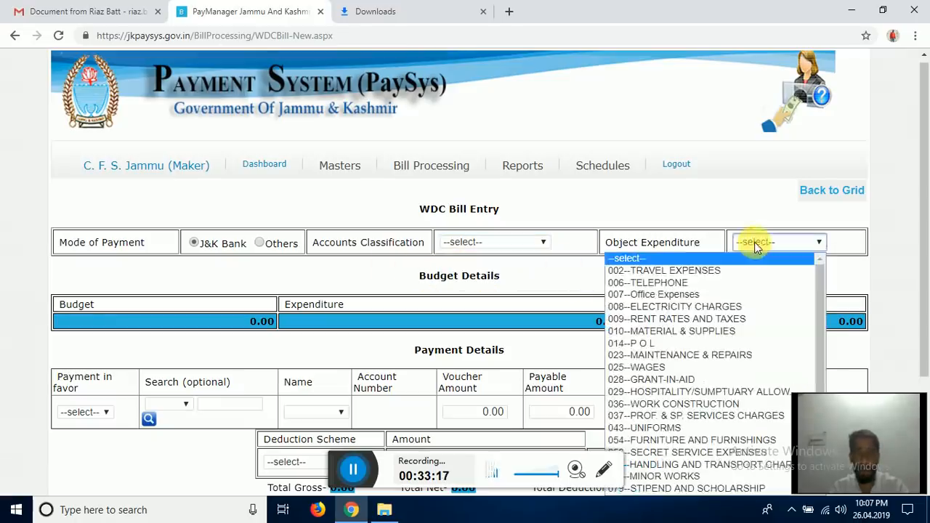
left_click(686, 332)
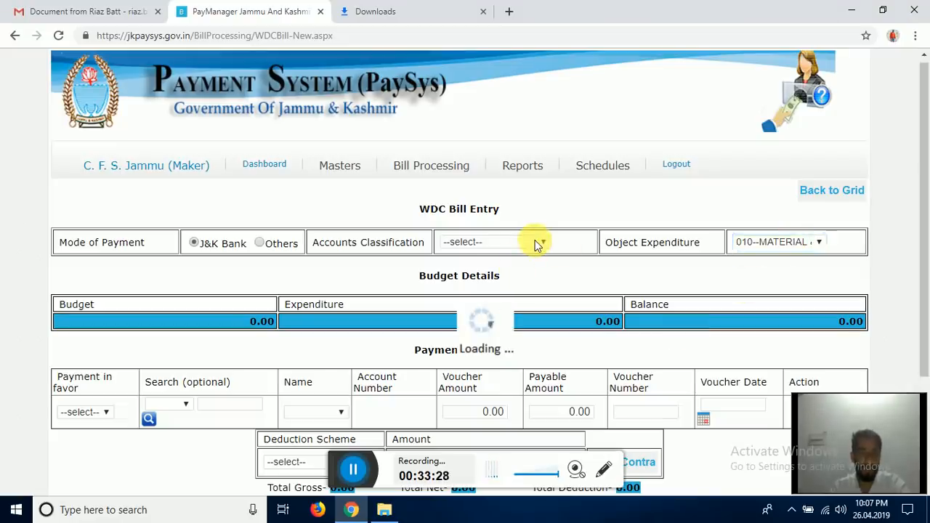
left_click(354, 472)
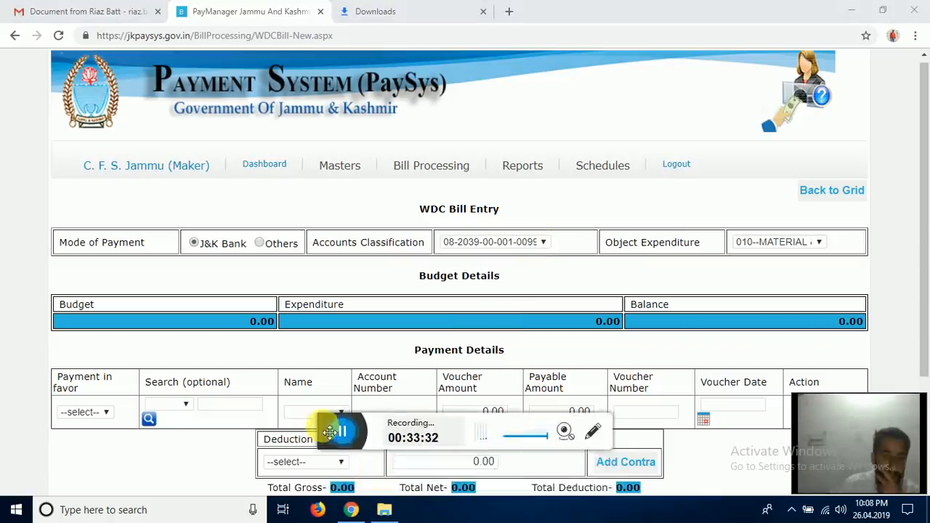
left_click_drag(331, 432, 332, 478)
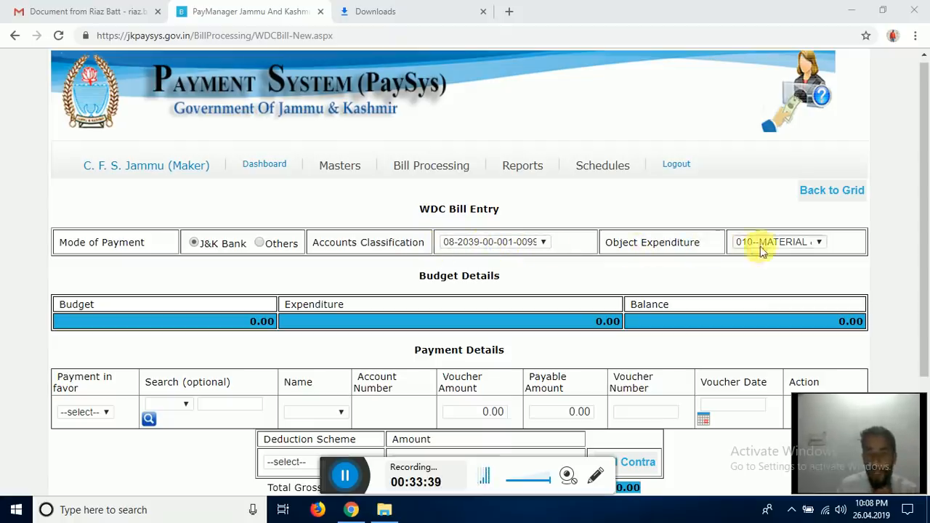
scroll(347, 291, "down", 3)
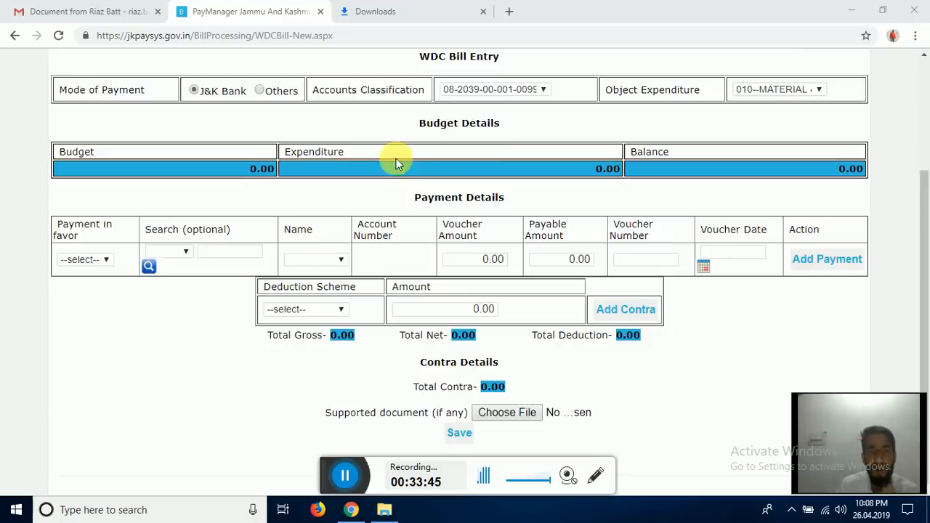
scroll(490, 162, "up", 1)
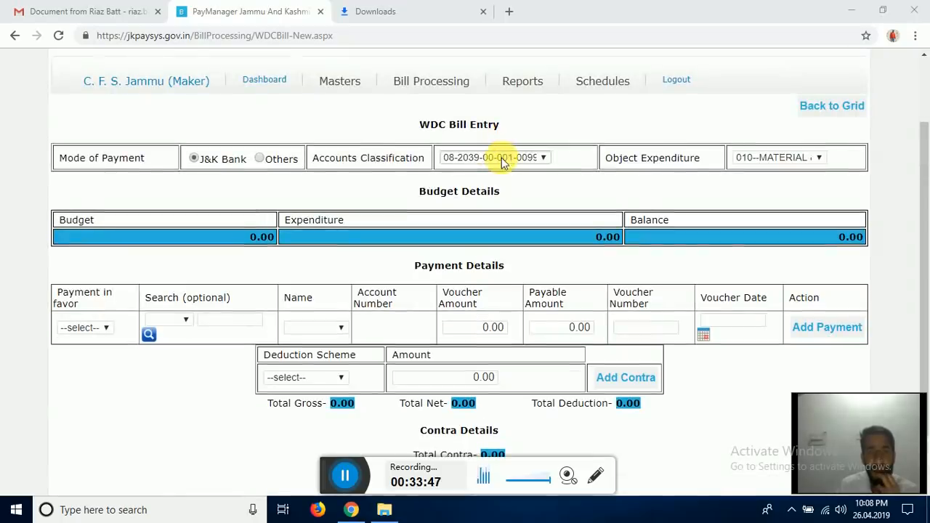
scroll(646, 237, "down", 1)
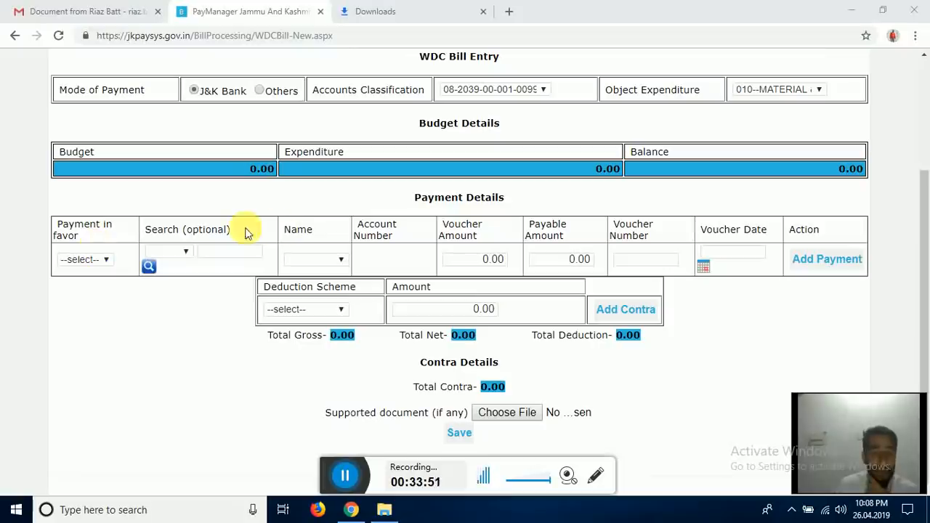
left_click(106, 260)
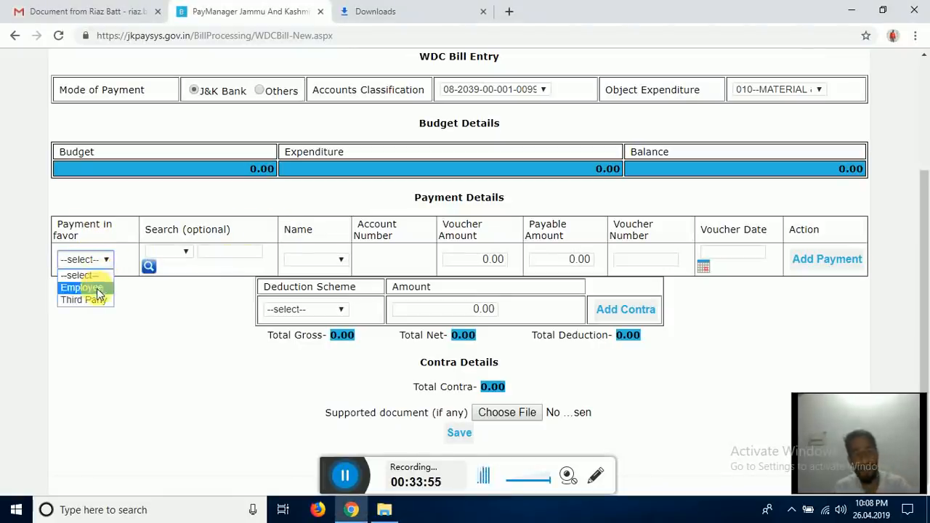
left_click(138, 328)
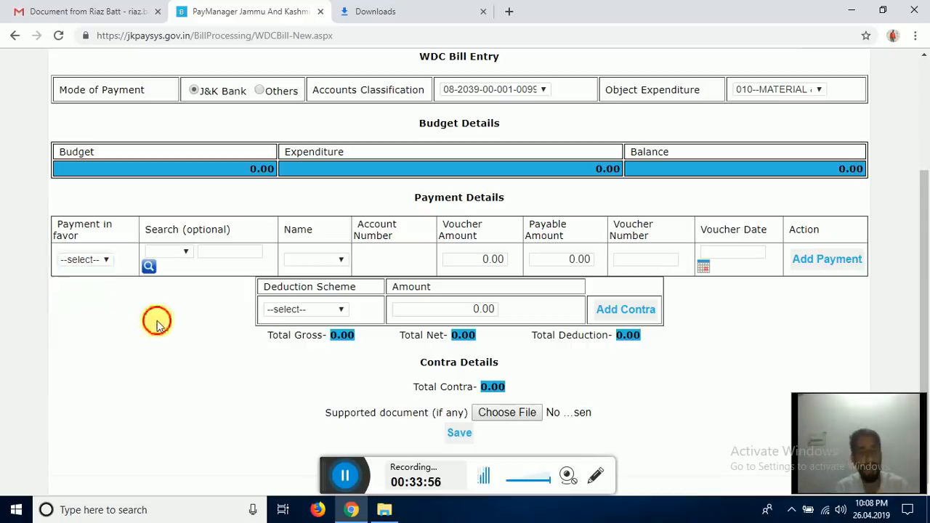
- Make the payment in favour of an employee, searching by Empid, and pick the first listed employee
left_click(110, 261)
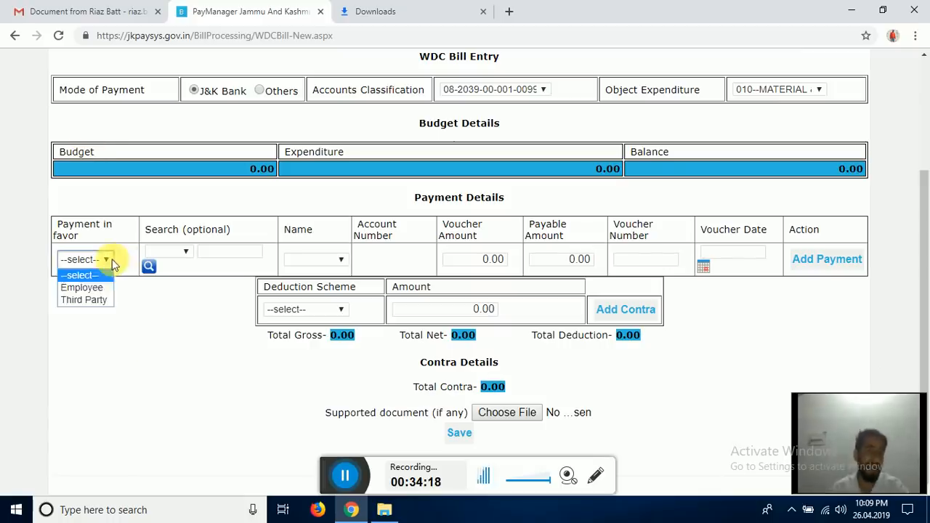
left_click(94, 284)
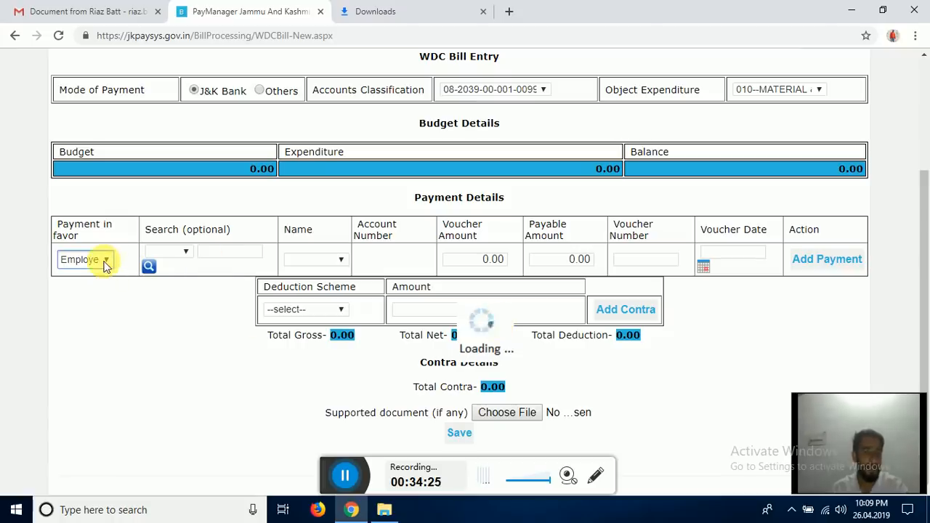
left_click(347, 477)
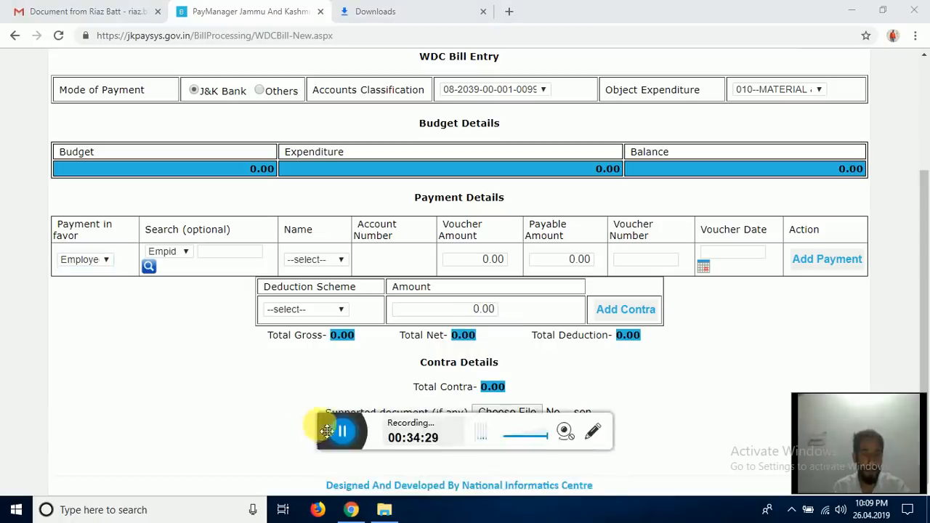
left_click_drag(327, 430, 332, 471)
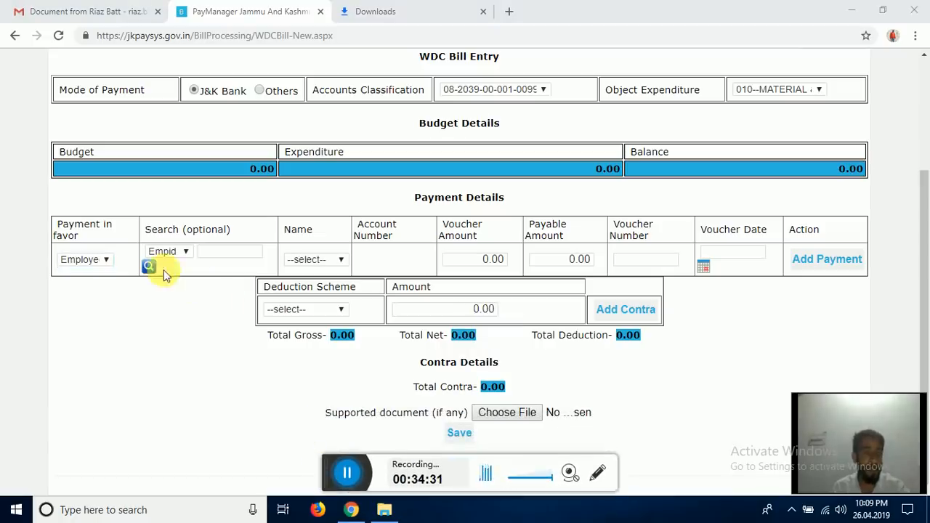
left_click(342, 262)
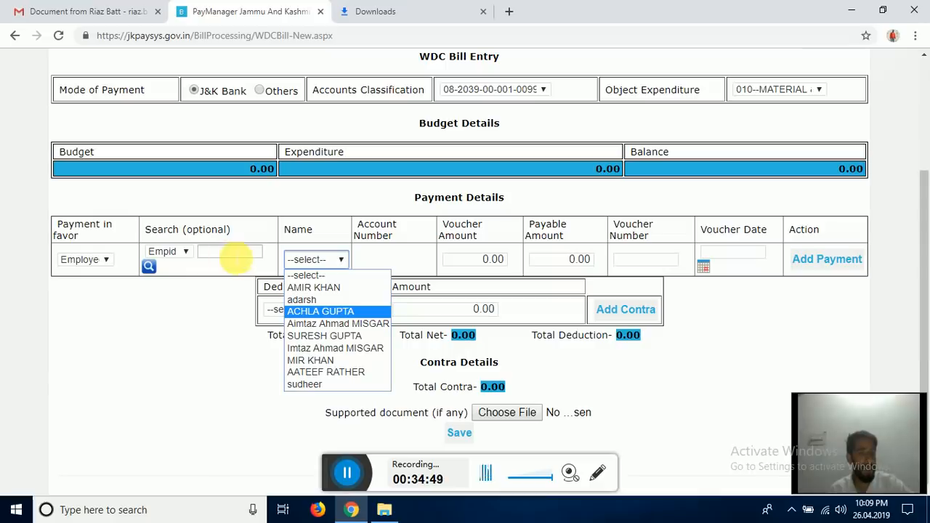
left_click(186, 252)
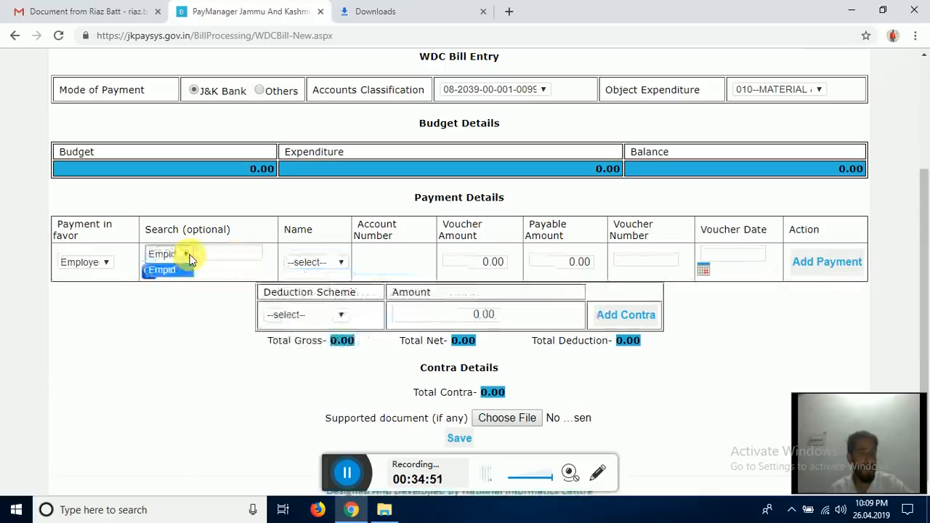
left_click(233, 255)
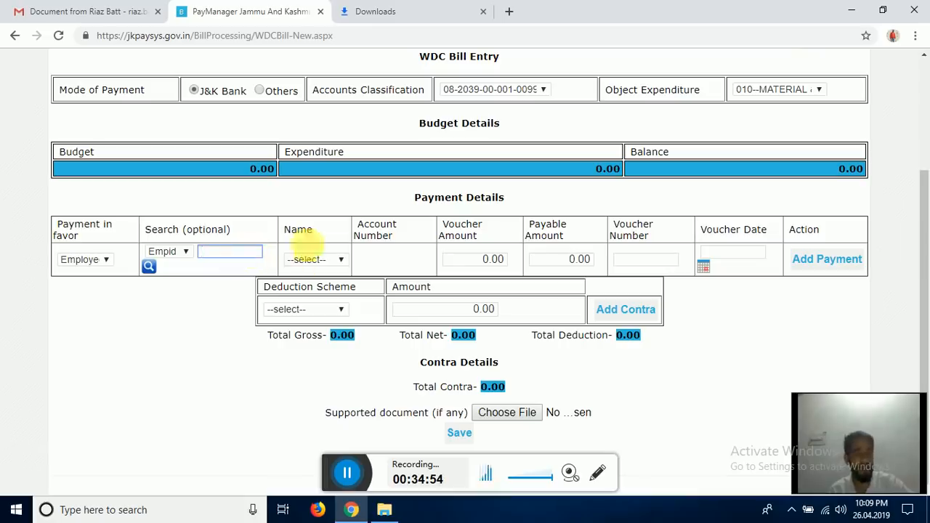
left_click(328, 262)
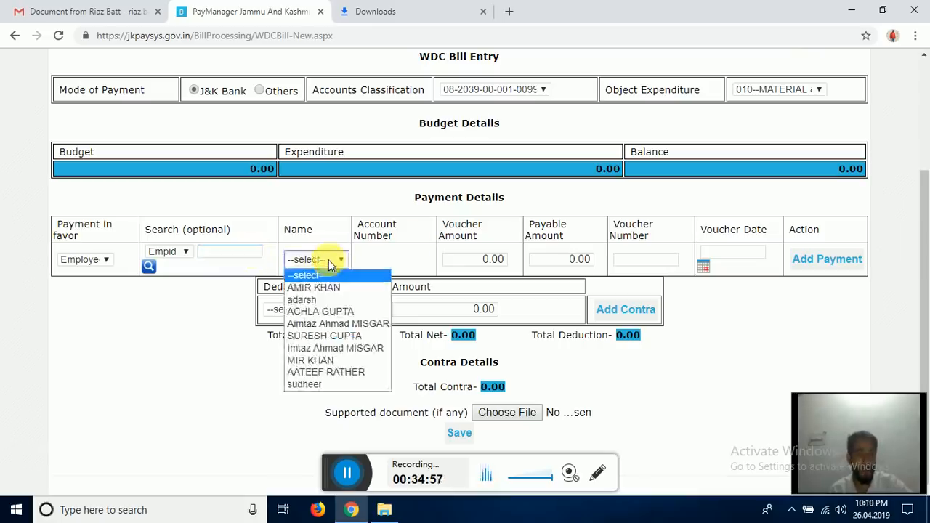
left_click(319, 288)
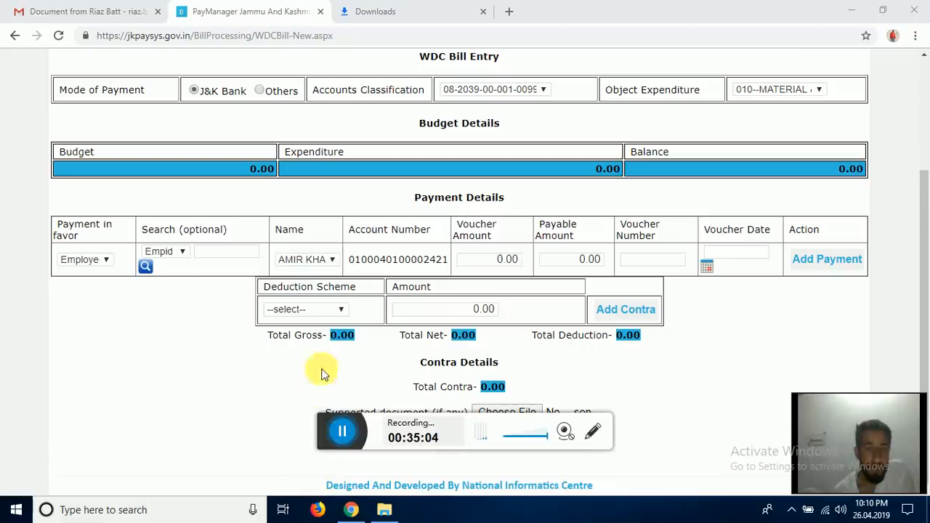
- Enter 15000 as both the voucher amount and the payable amount
left_click(506, 259)
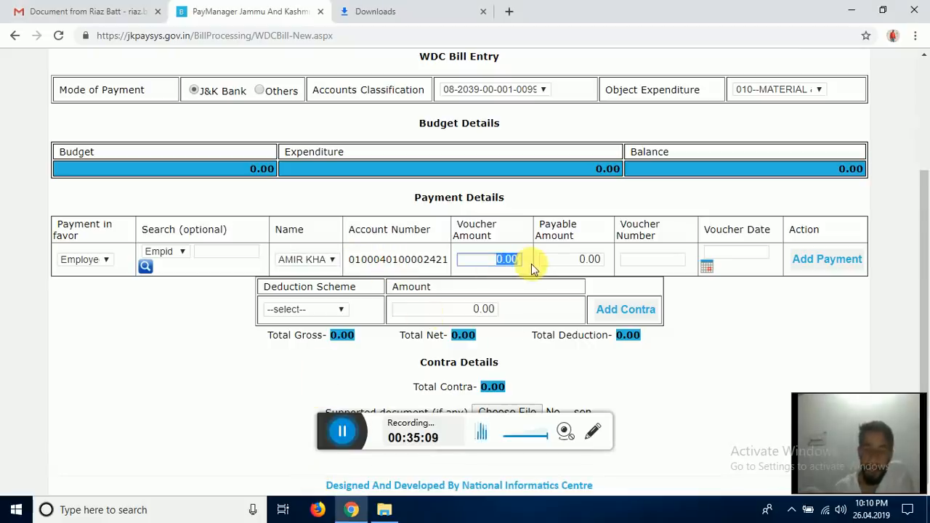
type("15000")
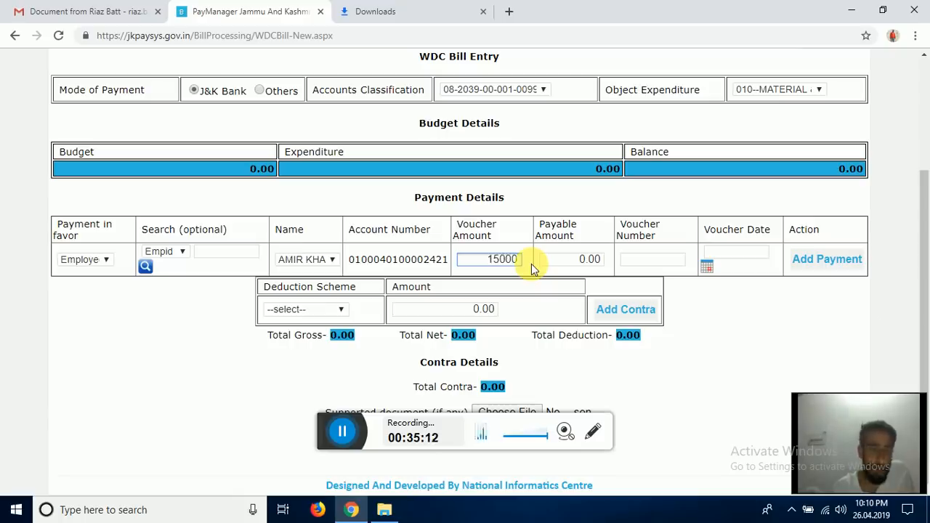
key("Tab")
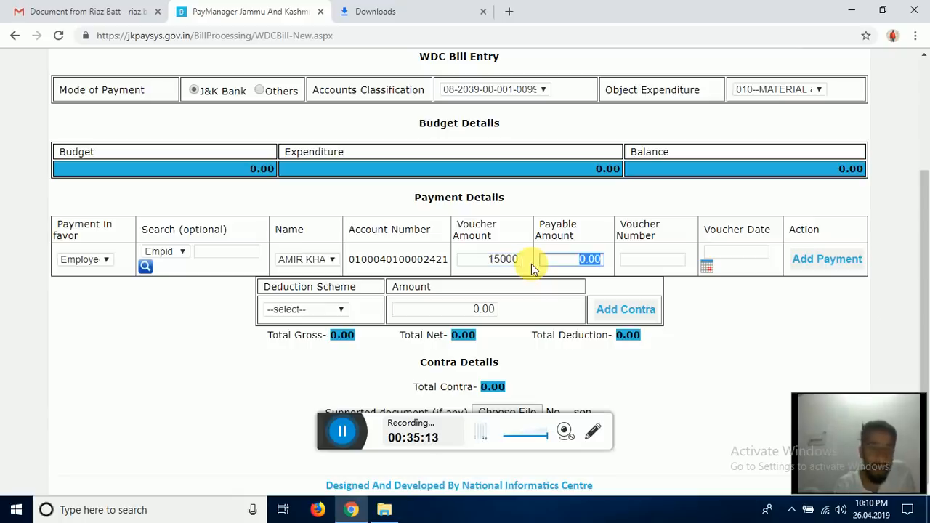
type("115")
key("BackSpace")
key("BackSpace")
type("5000")
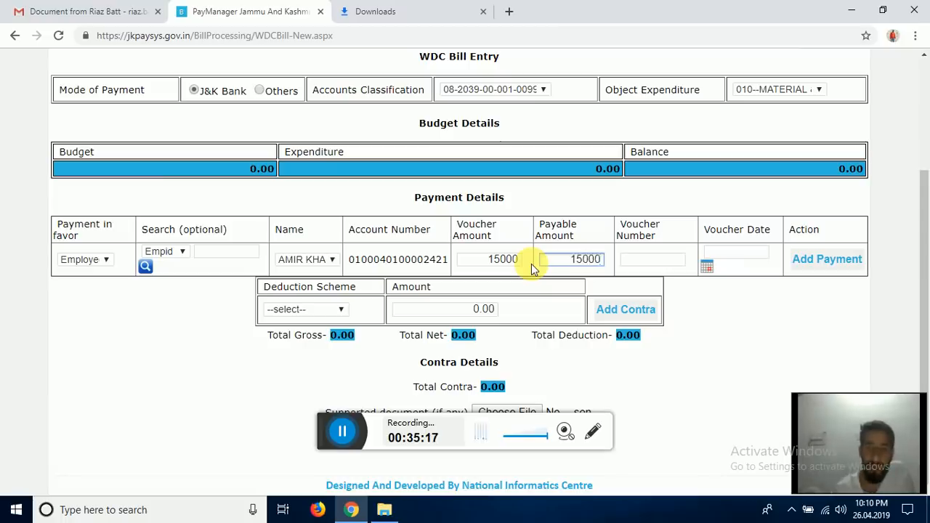
- Add voucher number 35 dated 09/04/2019 as a payment line, triggering a balance-exceeded warning
left_click(676, 260)
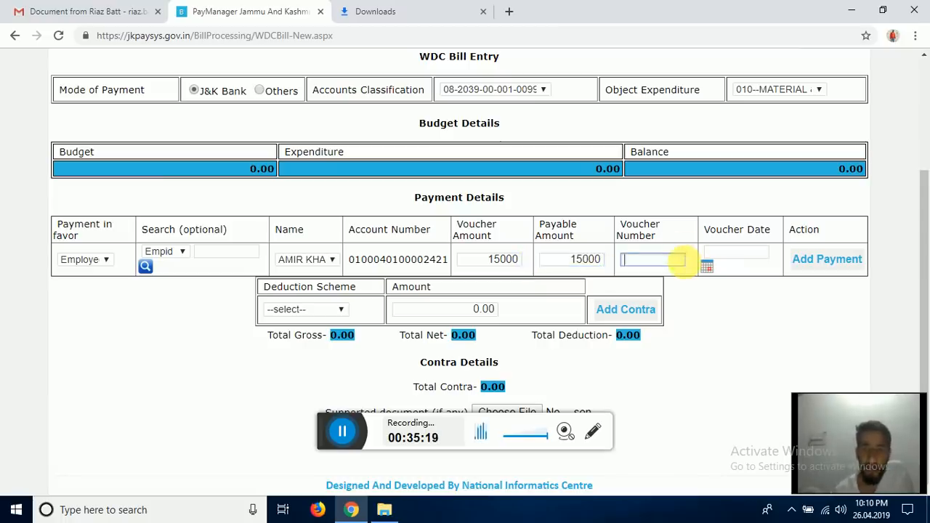
type("35")
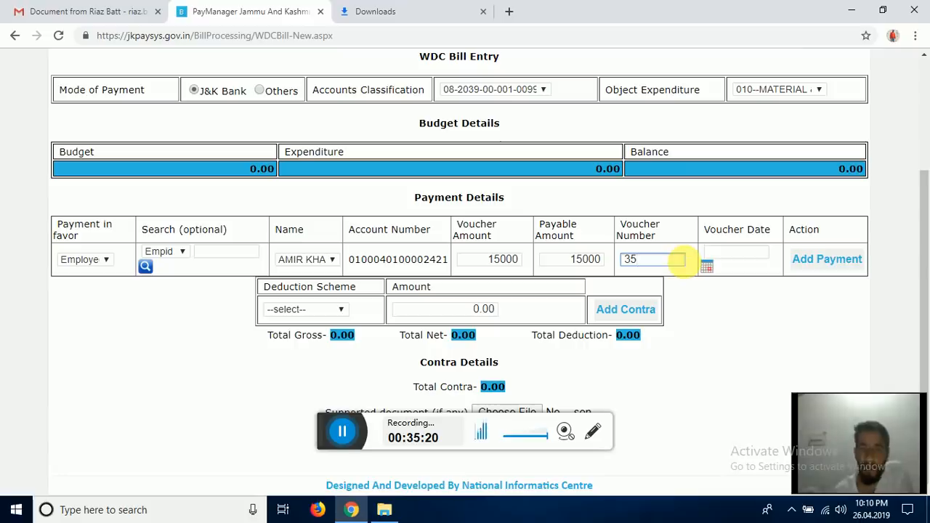
left_click(705, 267)
left_click(764, 319)
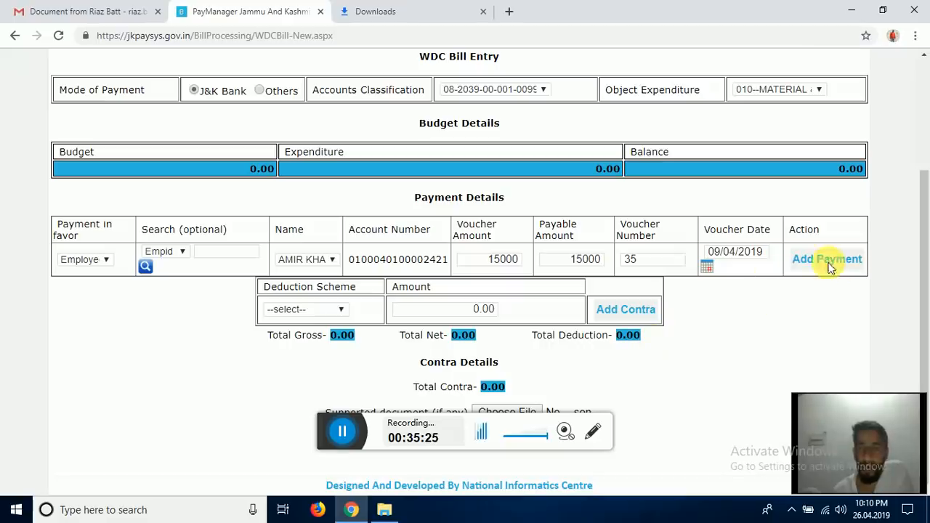
left_click(821, 263)
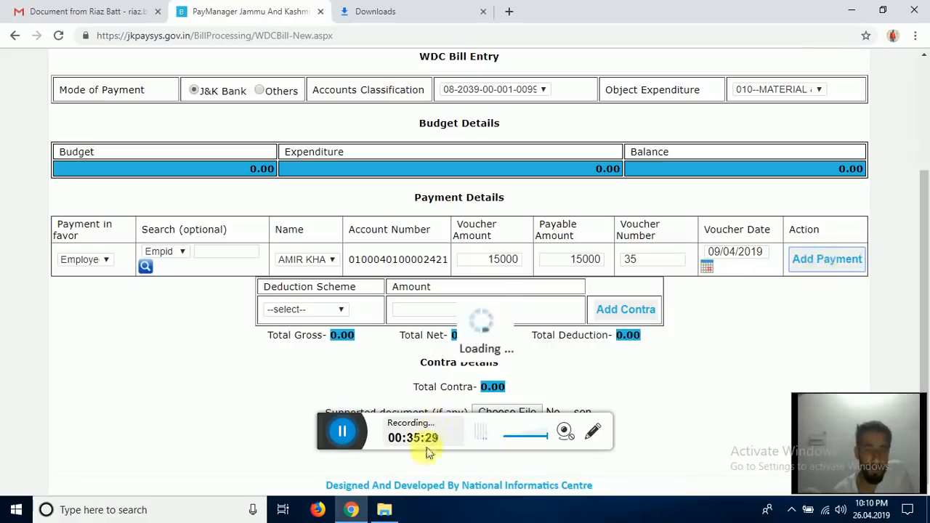
left_click(338, 434)
- Dismiss the payment-exceeds-balance alert so the WDC voucher amount resets to 0.00
left_click(336, 445)
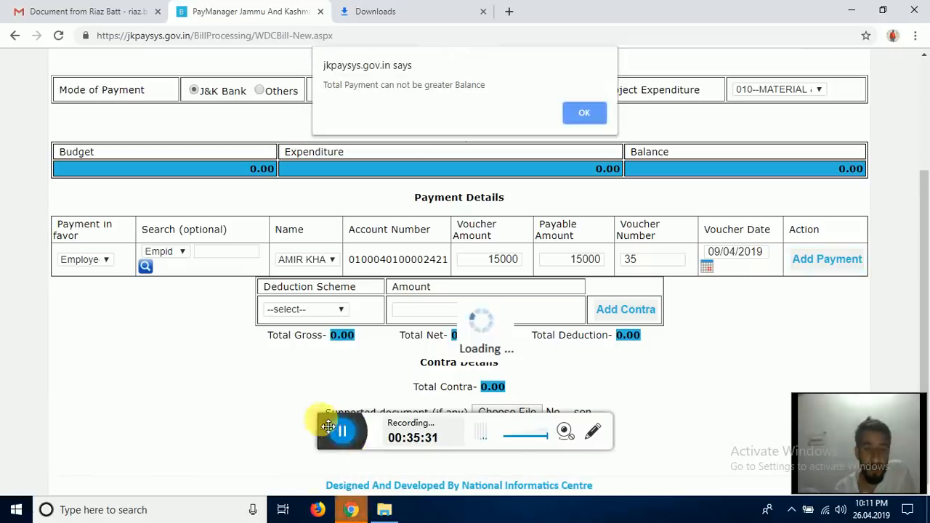
left_click_drag(335, 445, 336, 482)
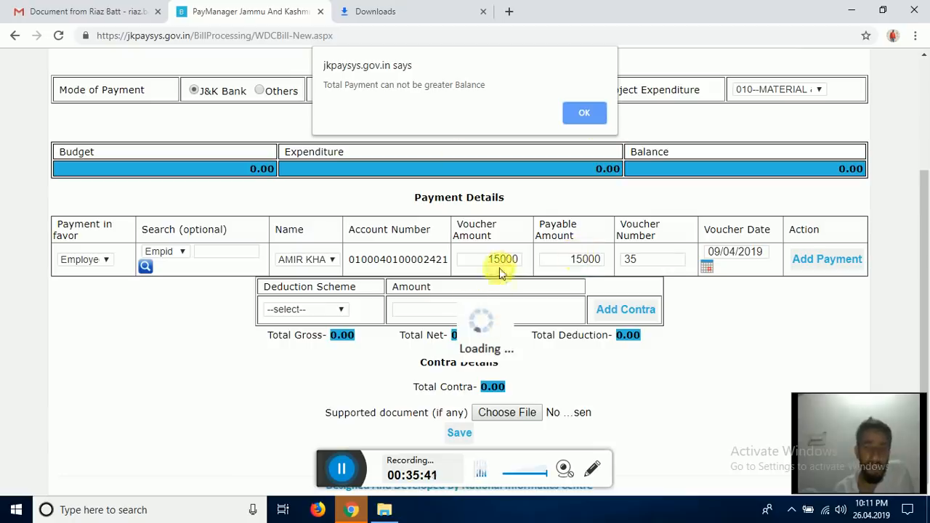
left_click(584, 113)
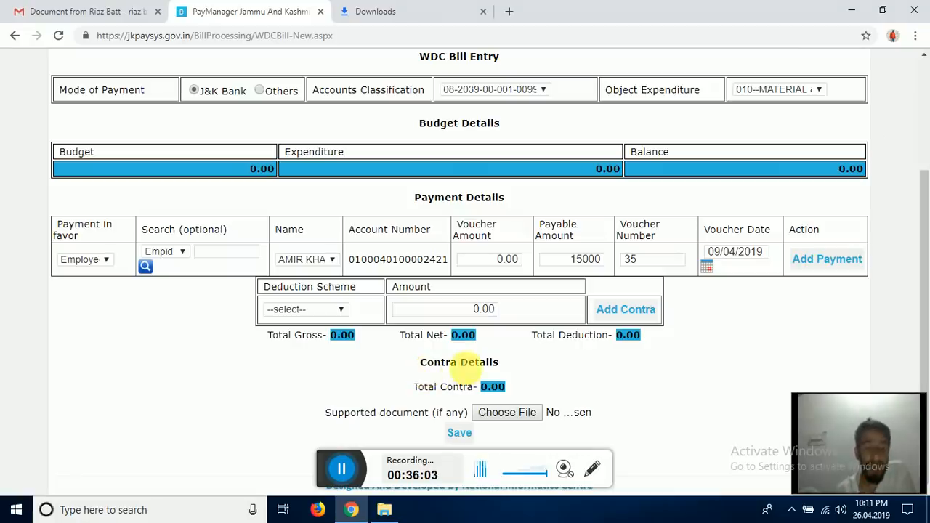
left_click(506, 419)
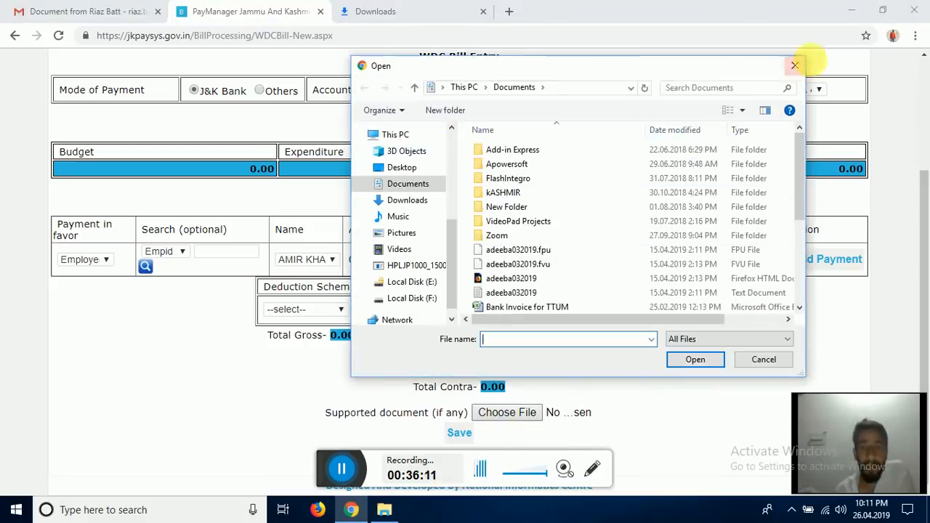
left_click(797, 66)
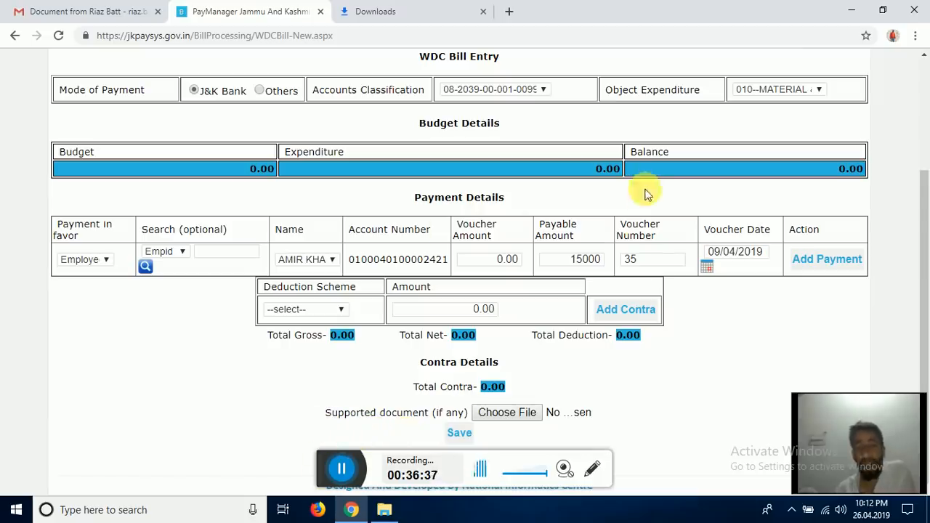
- Bring up the Bill Processing menu list and scroll it down to DA Arrear
scroll(508, 169, "up", 1)
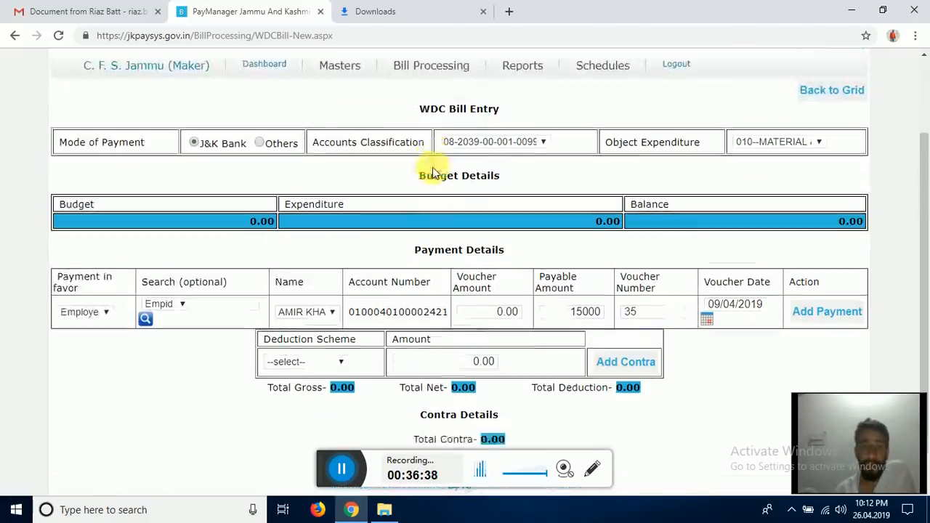
scroll(433, 172, "up", 2)
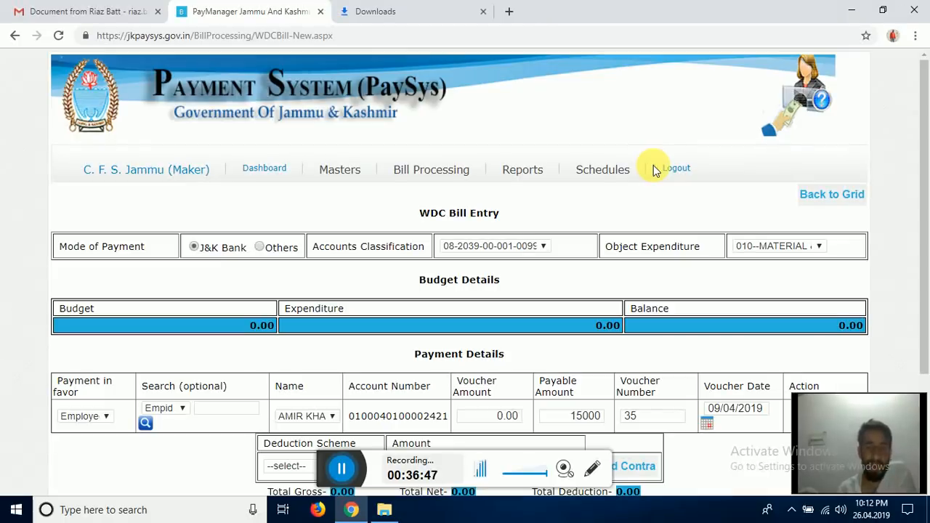
mouse_move(535, 171)
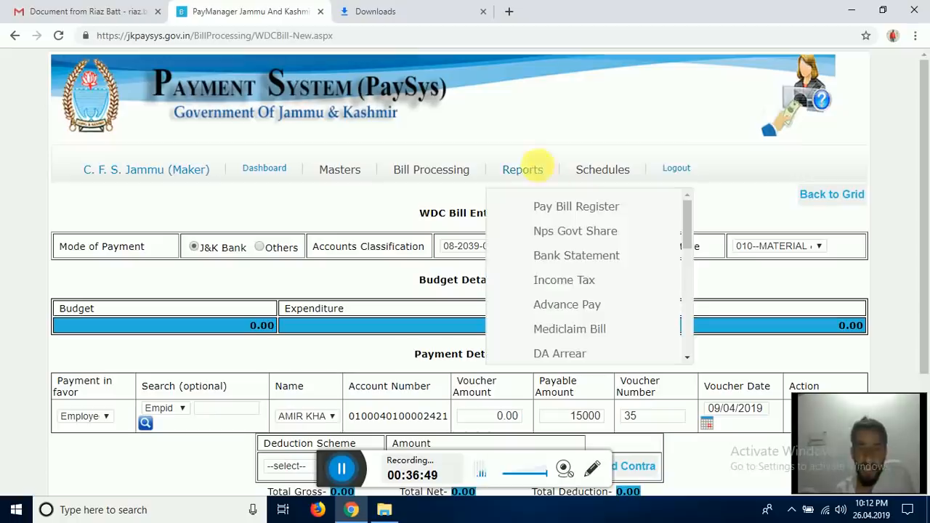
scroll(634, 270, "down", 5)
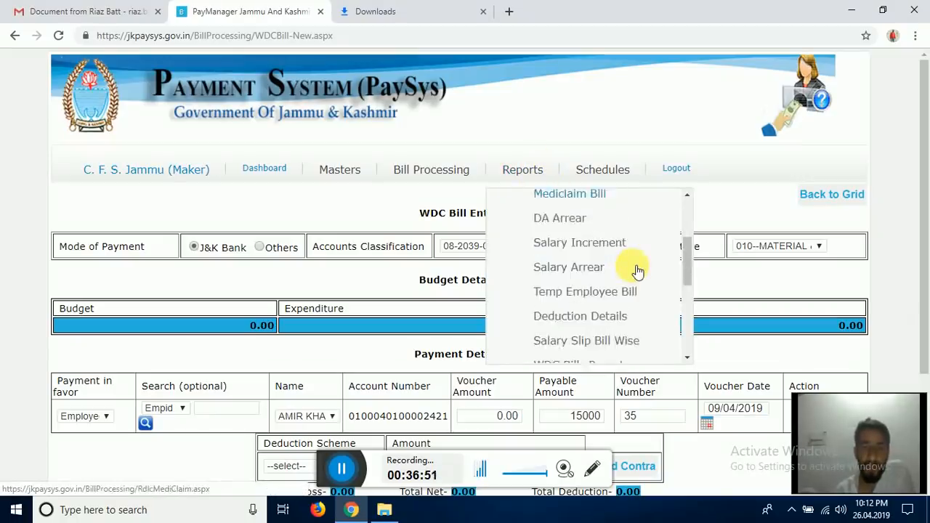
scroll(625, 271, "up", 1)
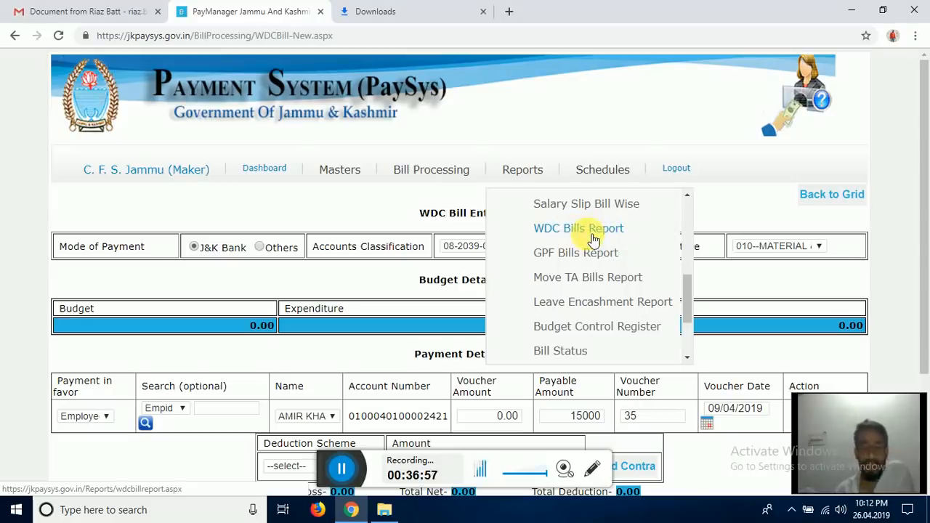
left_click(558, 229)
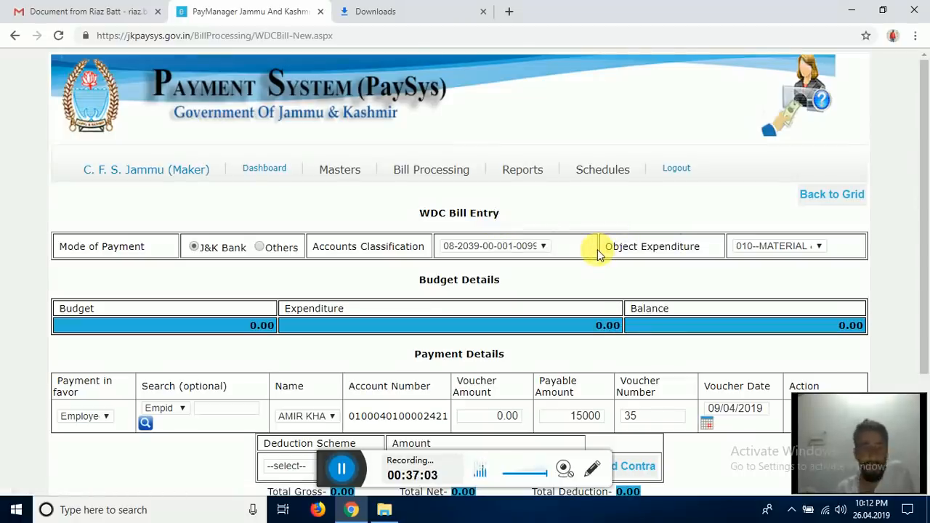
mouse_move(443, 174)
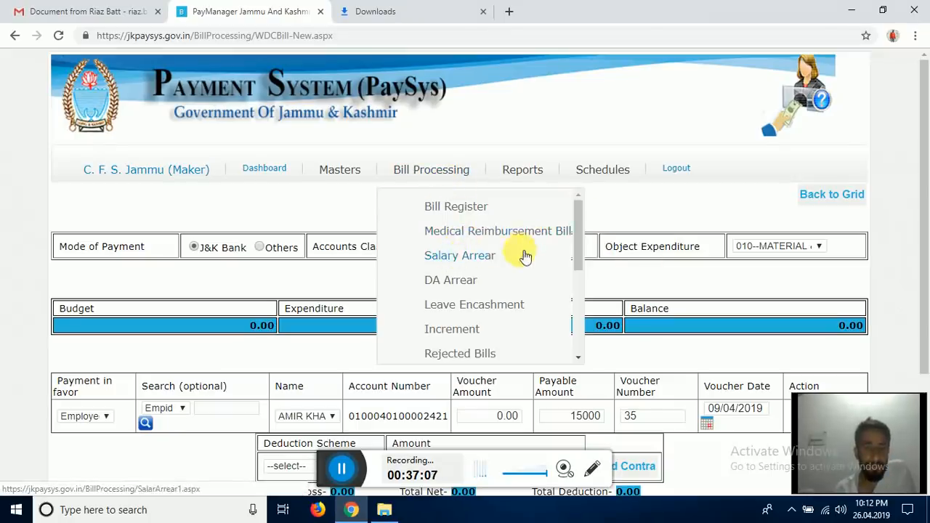
scroll(525, 255, "down", 1)
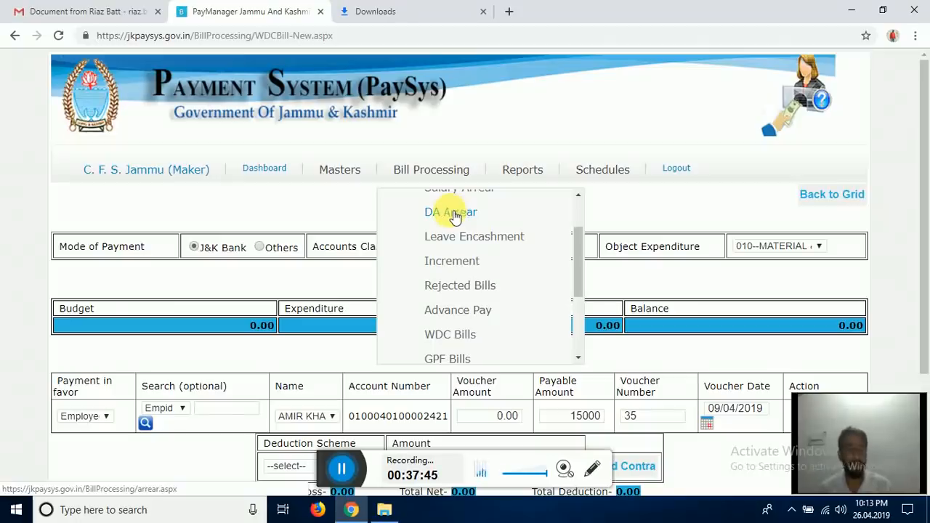
- Open the DA Arrear form and review its Group and Scheme dropdown options
left_click(454, 213)
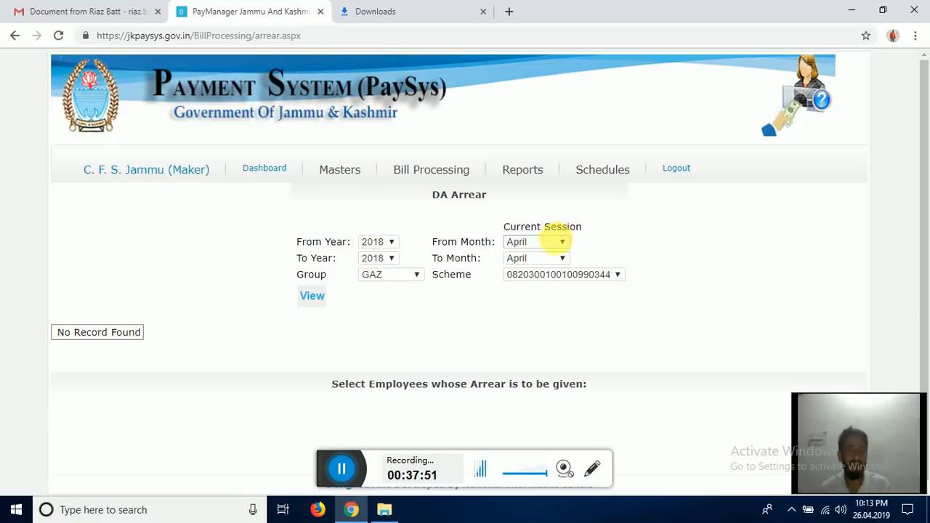
left_click(418, 277)
left_click(418, 277)
left_click(570, 277)
left_click(316, 342)
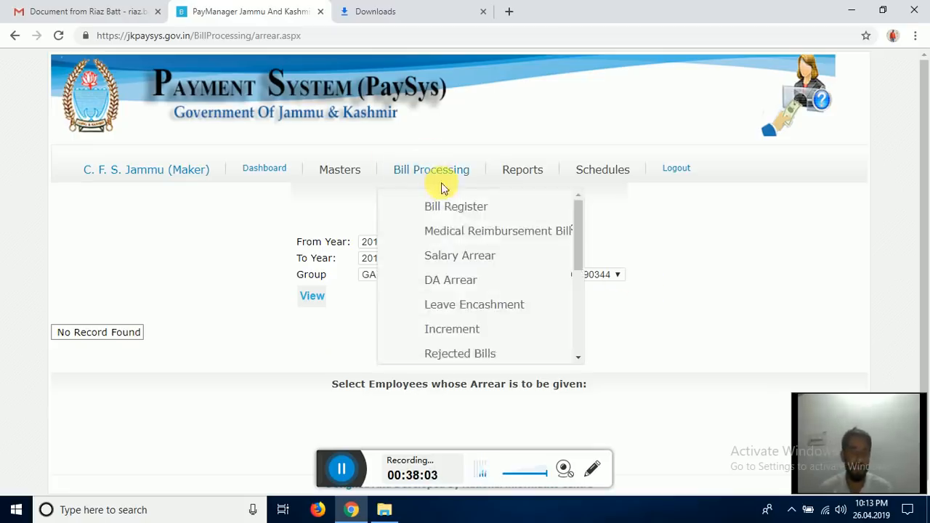
- Go to the GPF Bills page from the Bill Processing list
scroll(465, 236, "down", 1)
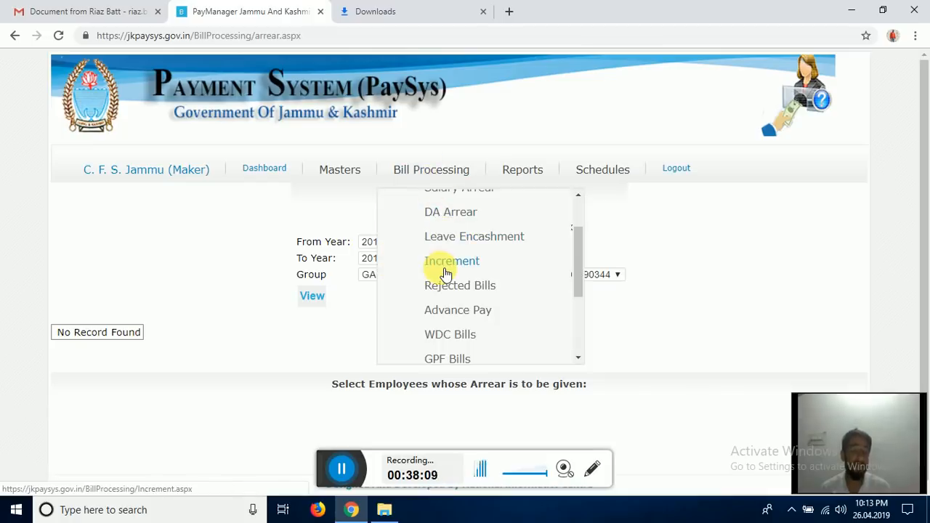
scroll(446, 273, "down", 1)
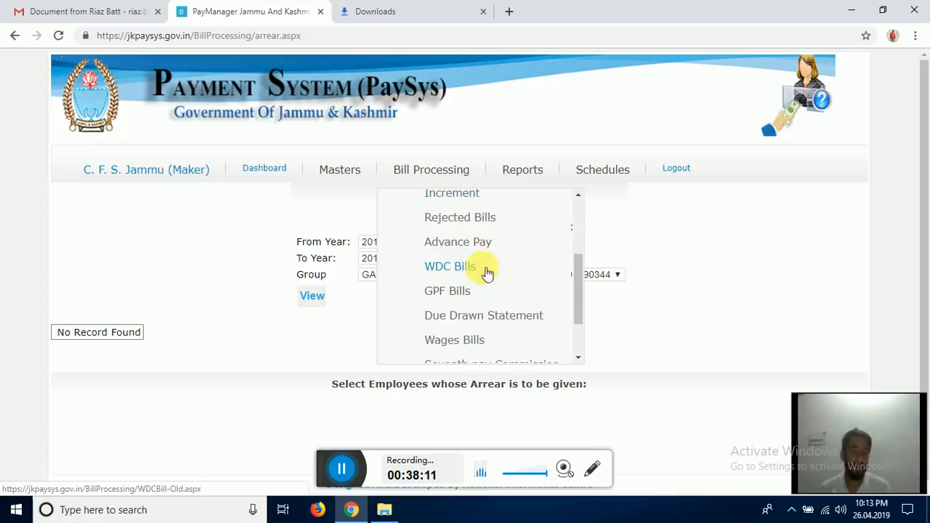
left_click(455, 294)
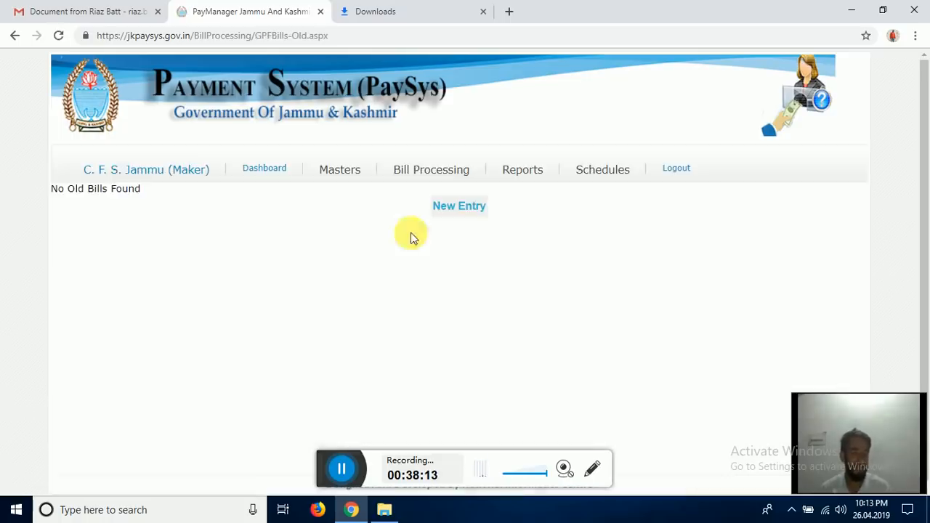
- Create a new GPF bill entry with GPF Superior classification and the first listed employee
left_click(462, 201)
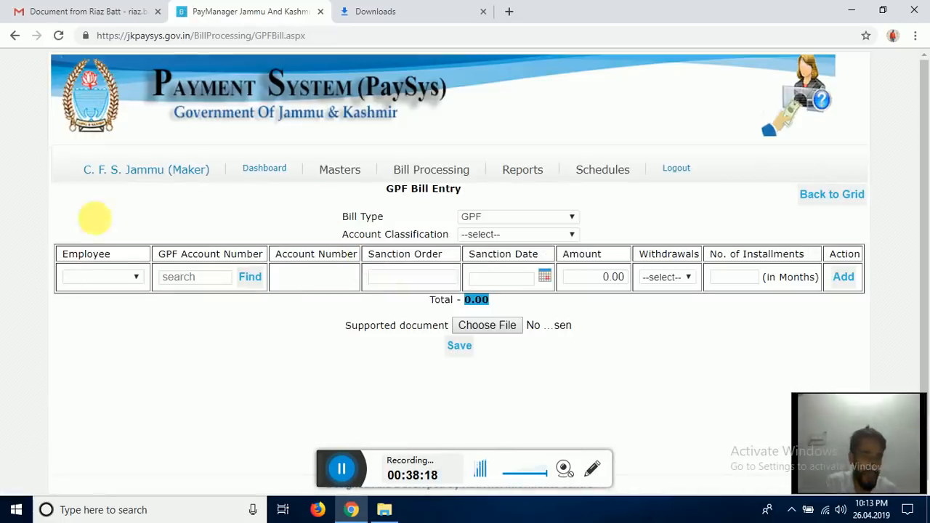
left_click(135, 279)
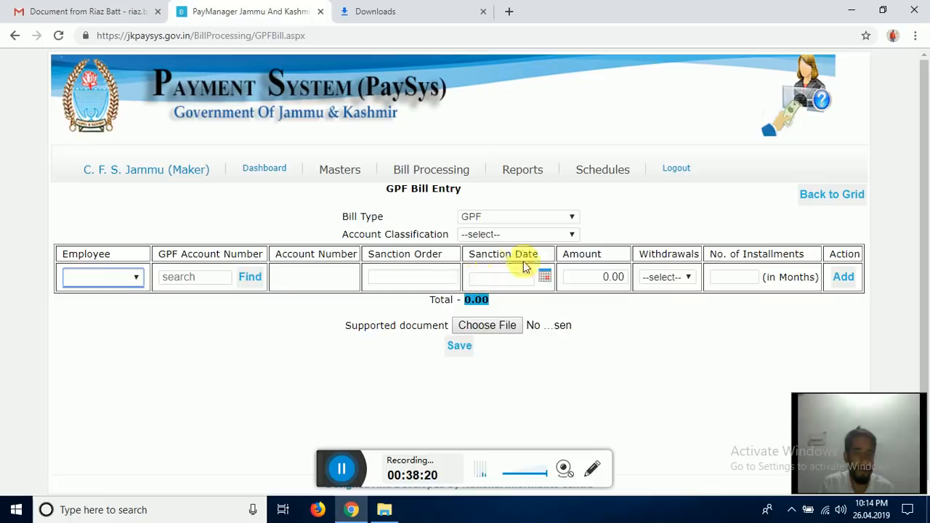
left_click(481, 235)
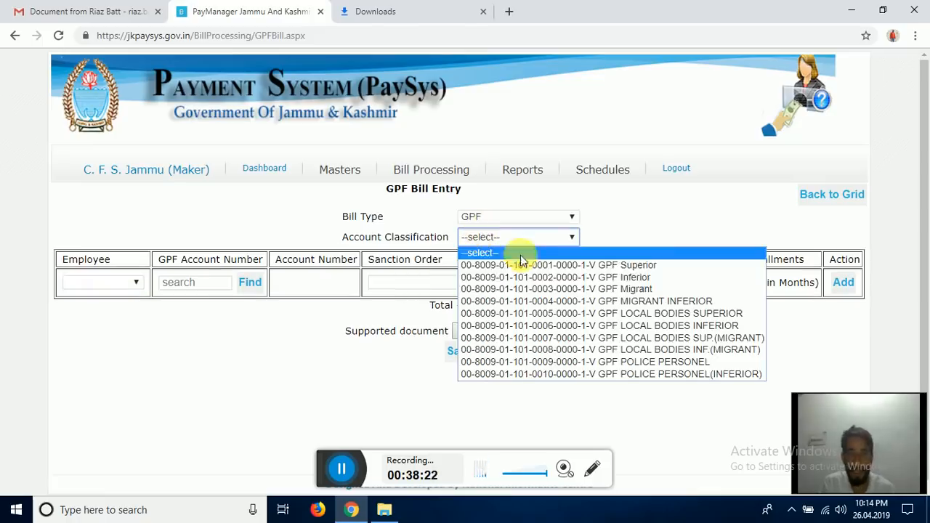
left_click(637, 266)
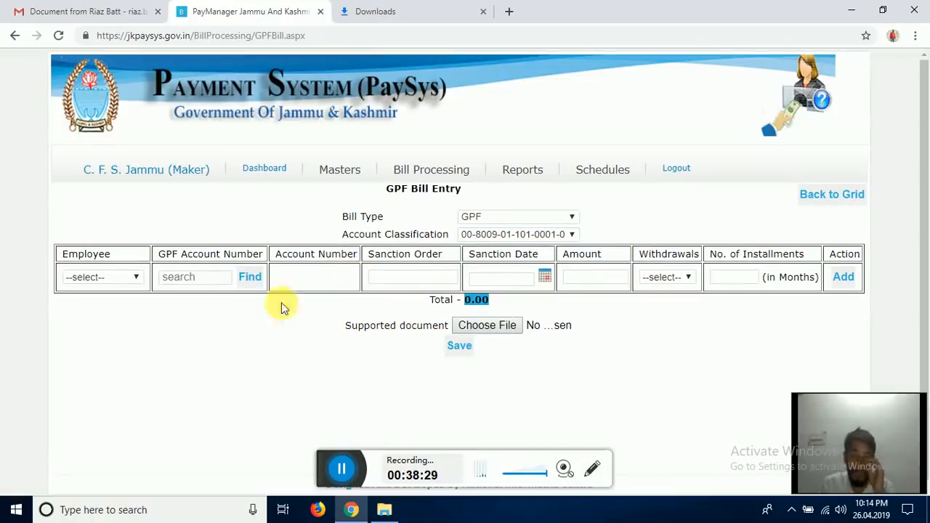
left_click(125, 278)
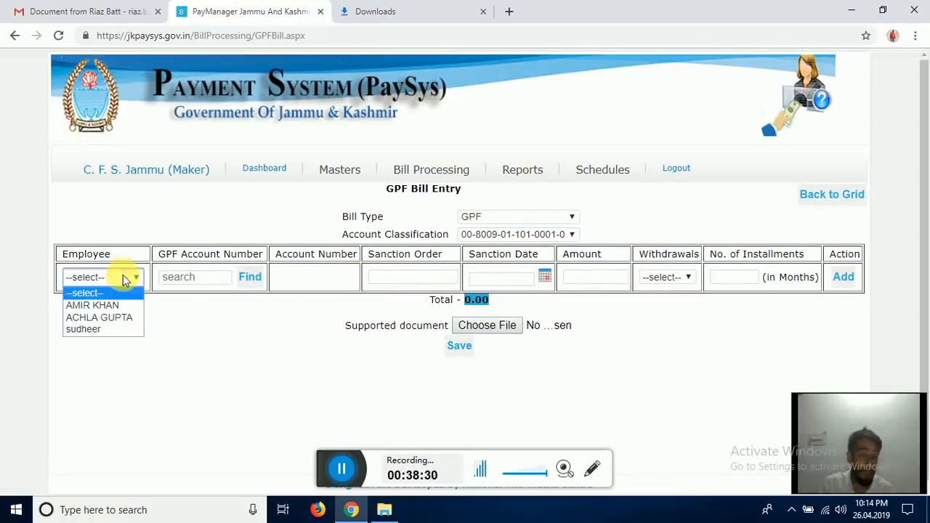
left_click(93, 305)
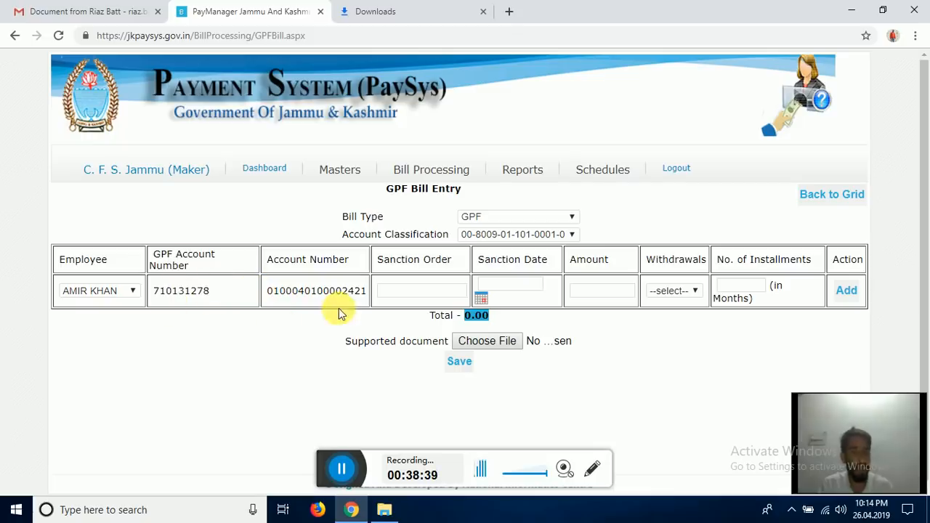
- Move across the sanction order and withdrawal amount fields to the withdrawal type options
left_click(416, 293)
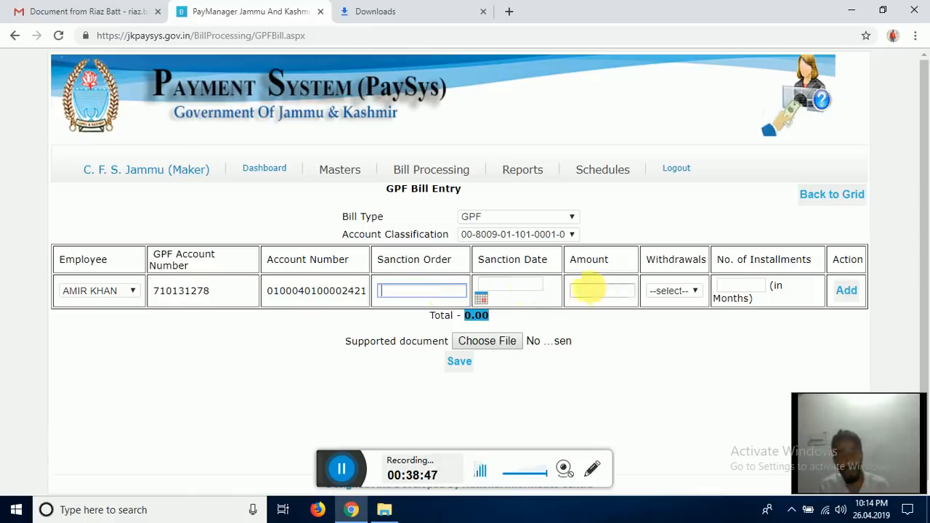
left_click(599, 291)
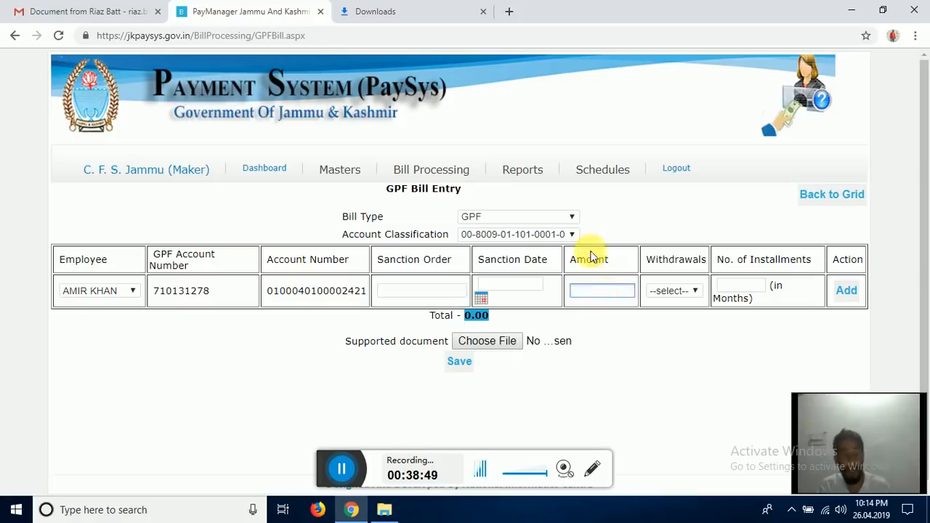
left_click(688, 294)
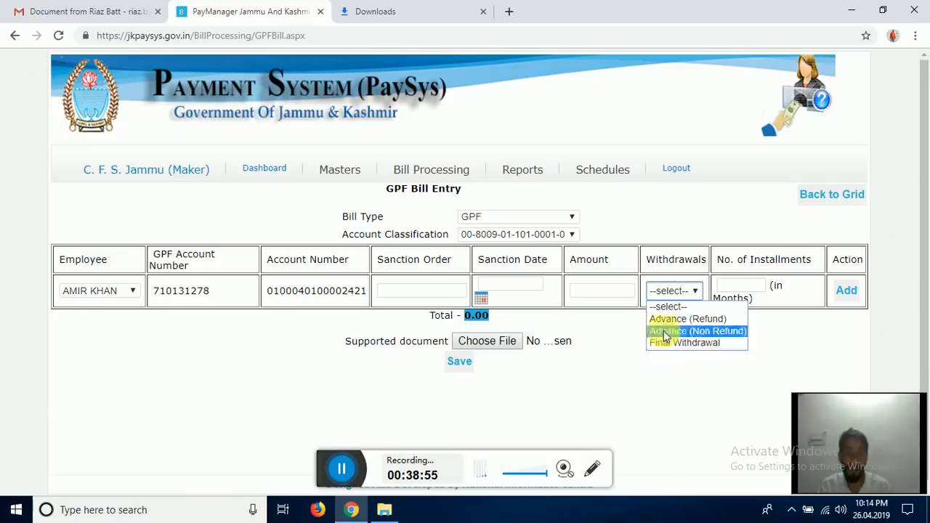
- Choose Final Withdrawal as withdrawal type and Expired as reason, adding a blank nominee row
left_click(632, 346)
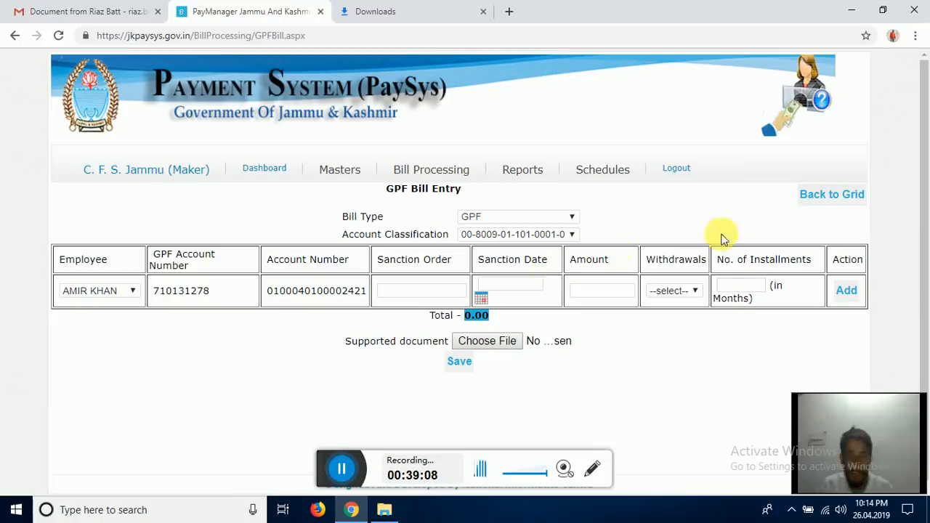
left_click(686, 292)
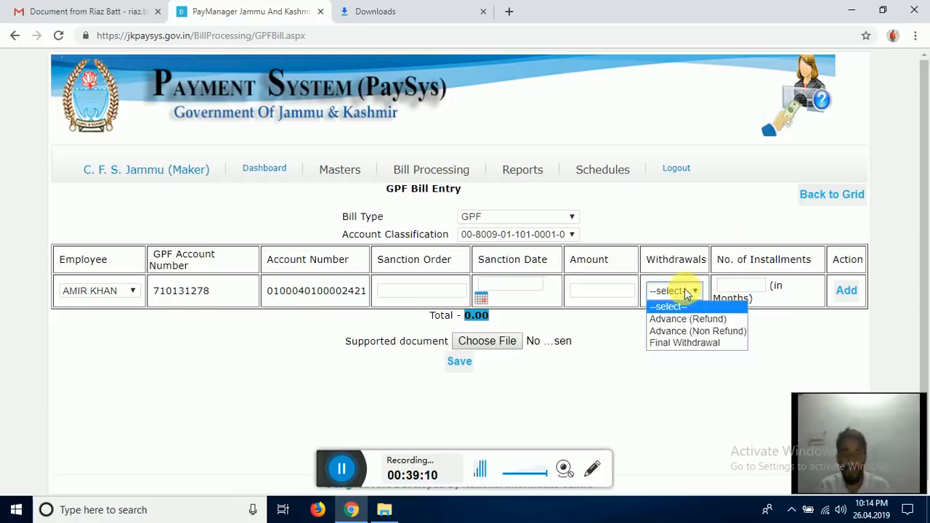
left_click(688, 343)
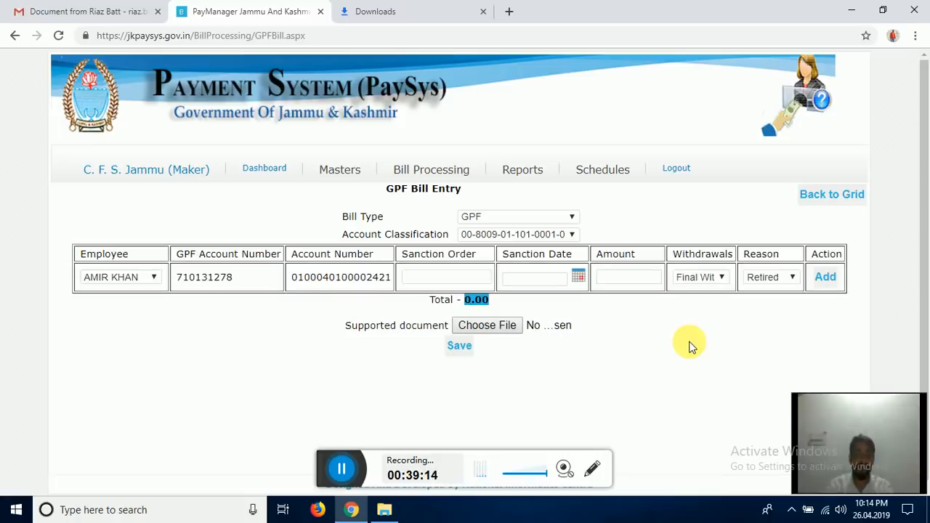
left_click(766, 279)
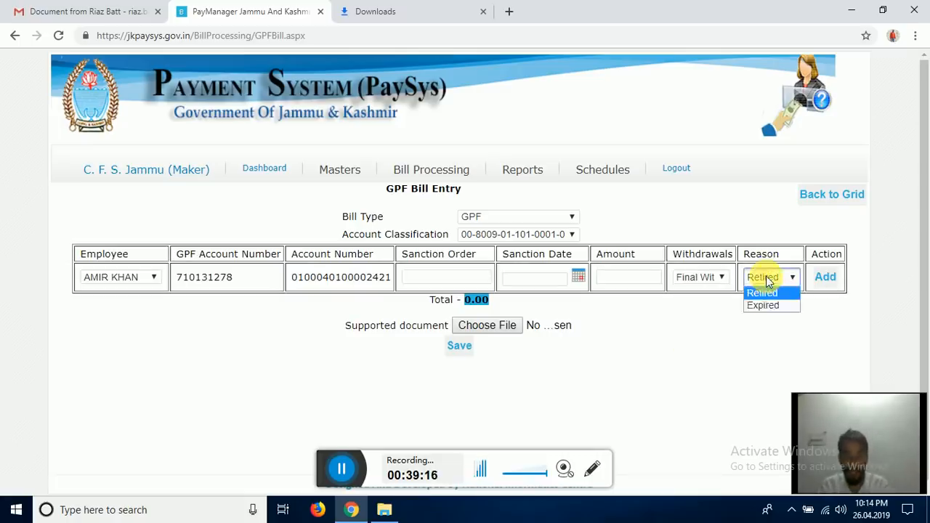
left_click(764, 306)
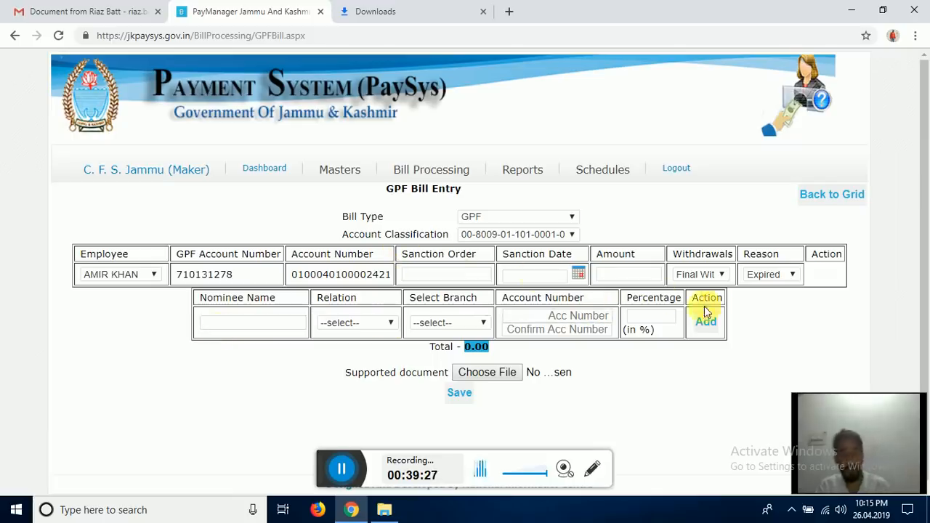
left_click(254, 324)
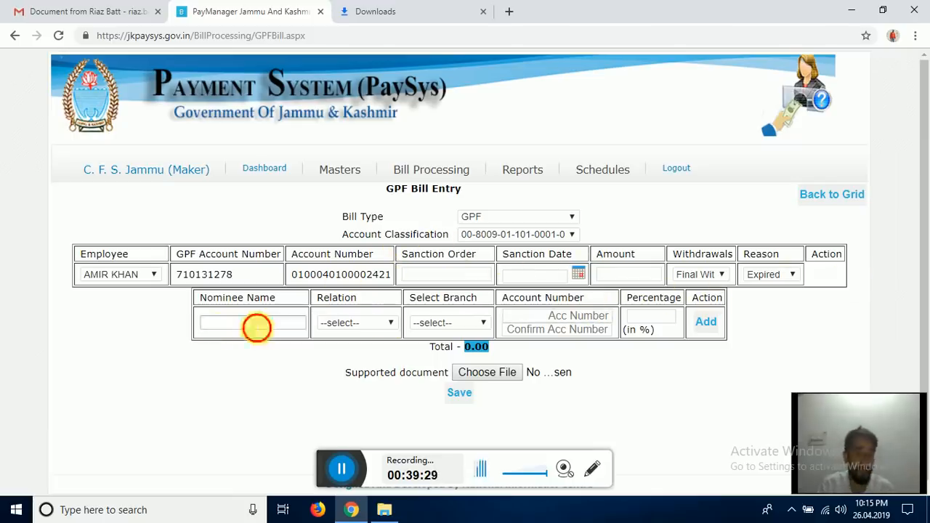
left_click(367, 323)
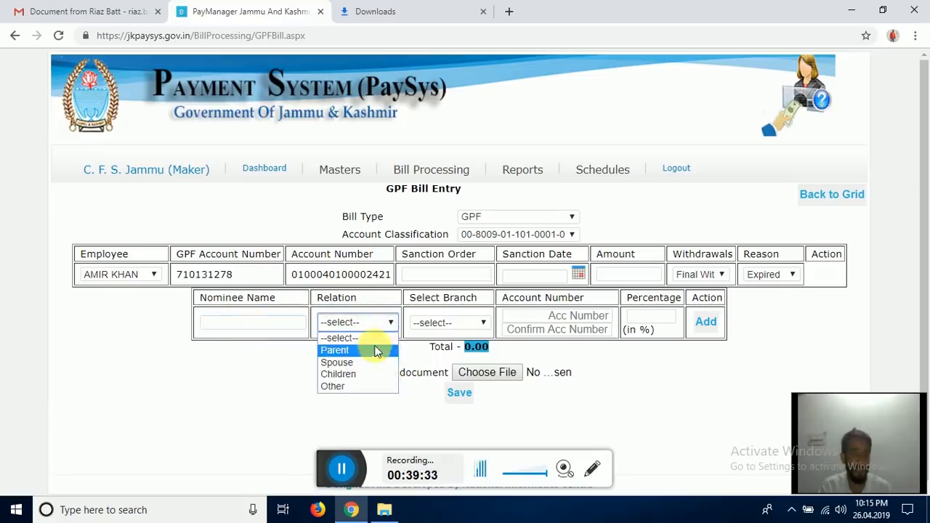
left_click(454, 322)
left_click(455, 323)
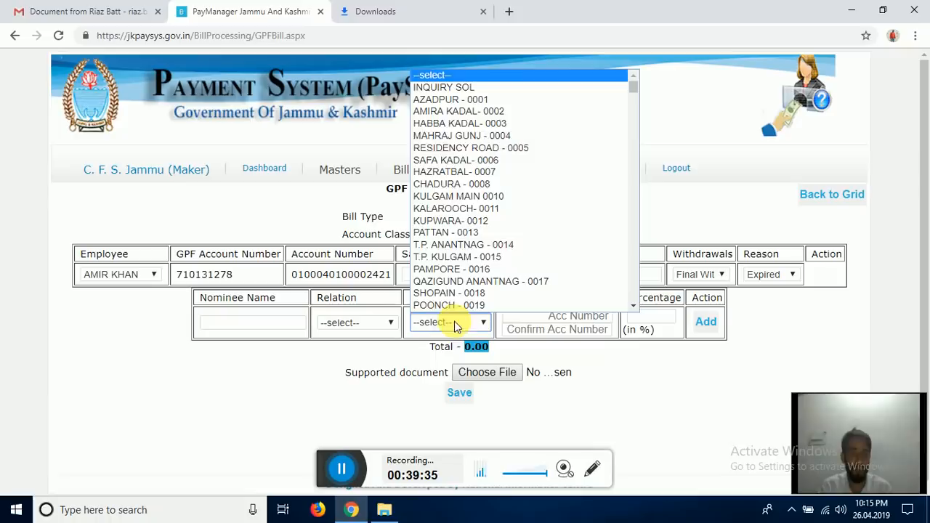
left_click(442, 324)
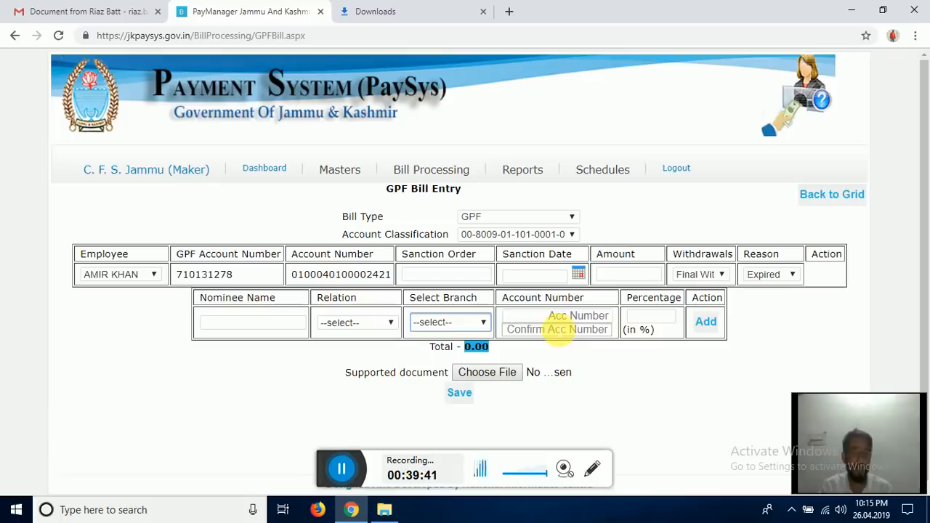
left_click(646, 317)
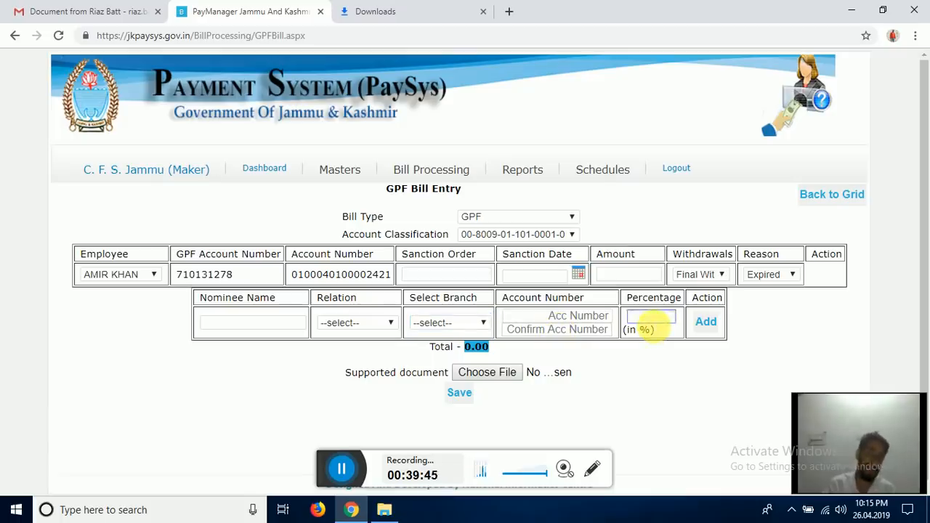